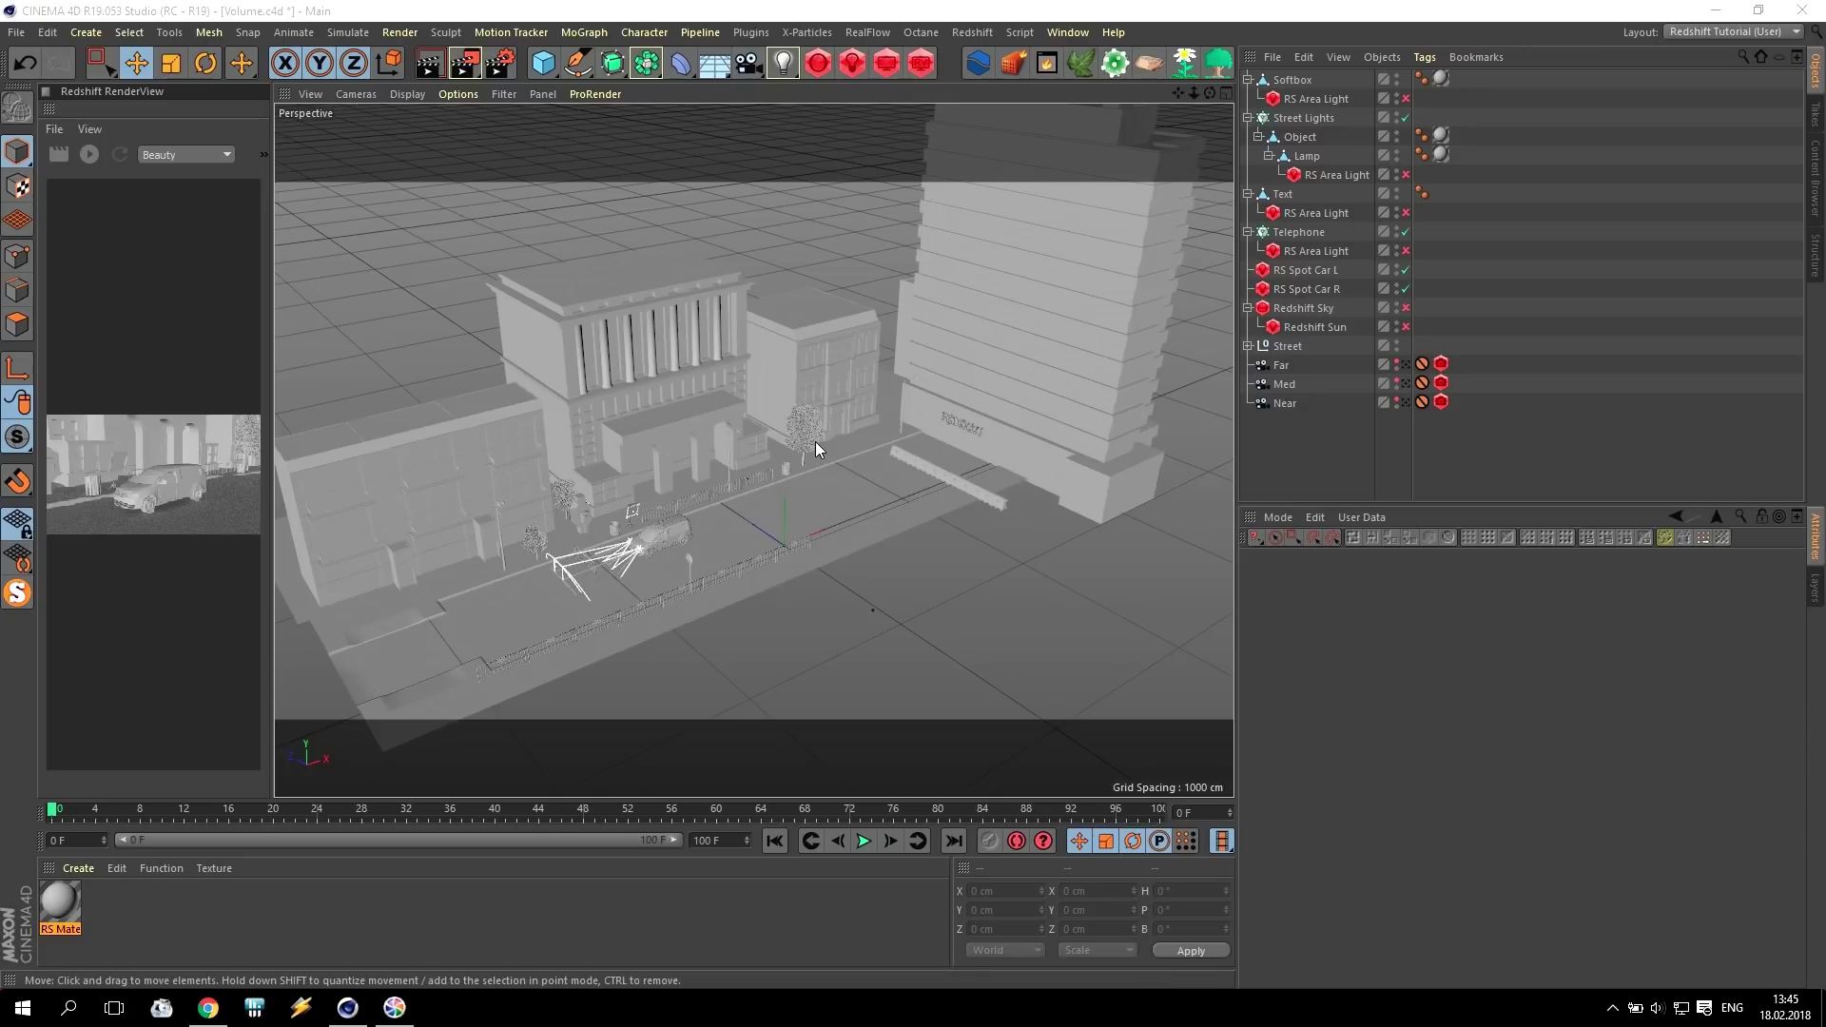
Examine the street scene around the parked car and select the Redshift Sun light.
left_click_drag(1196, 95, 1132, 103)
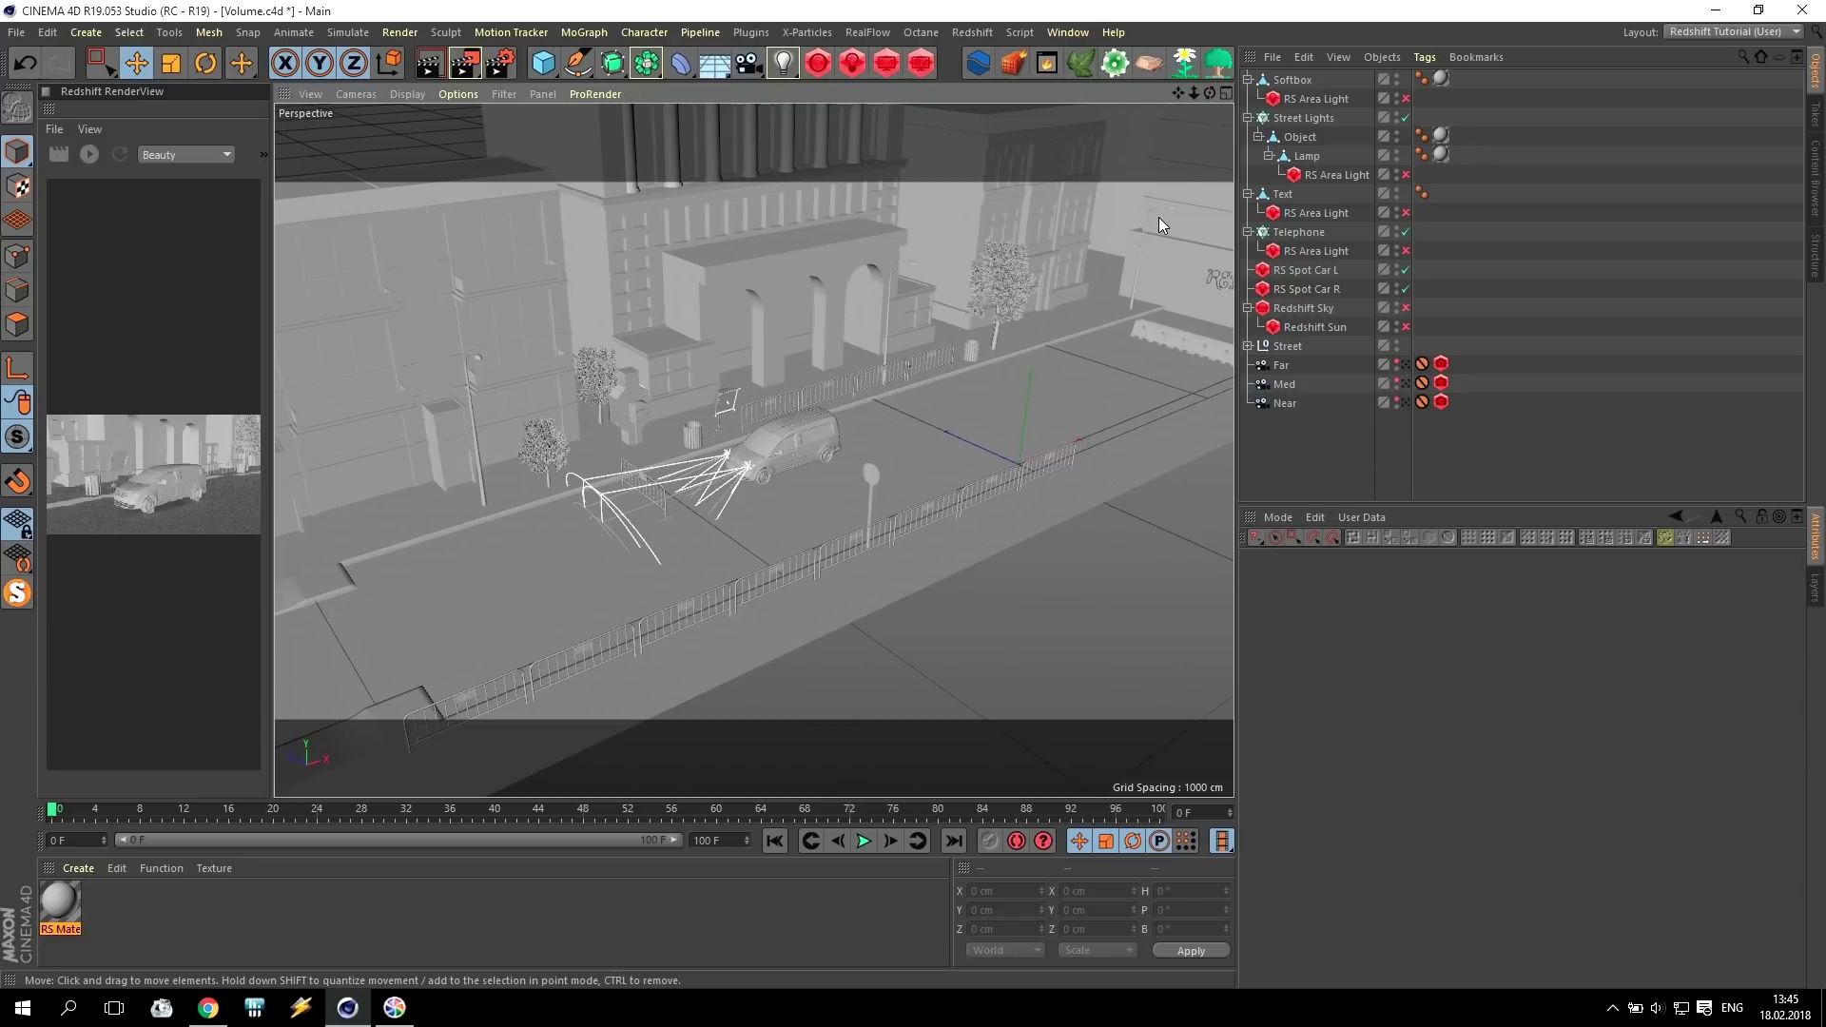
scroll(742, 404, "up", 10)
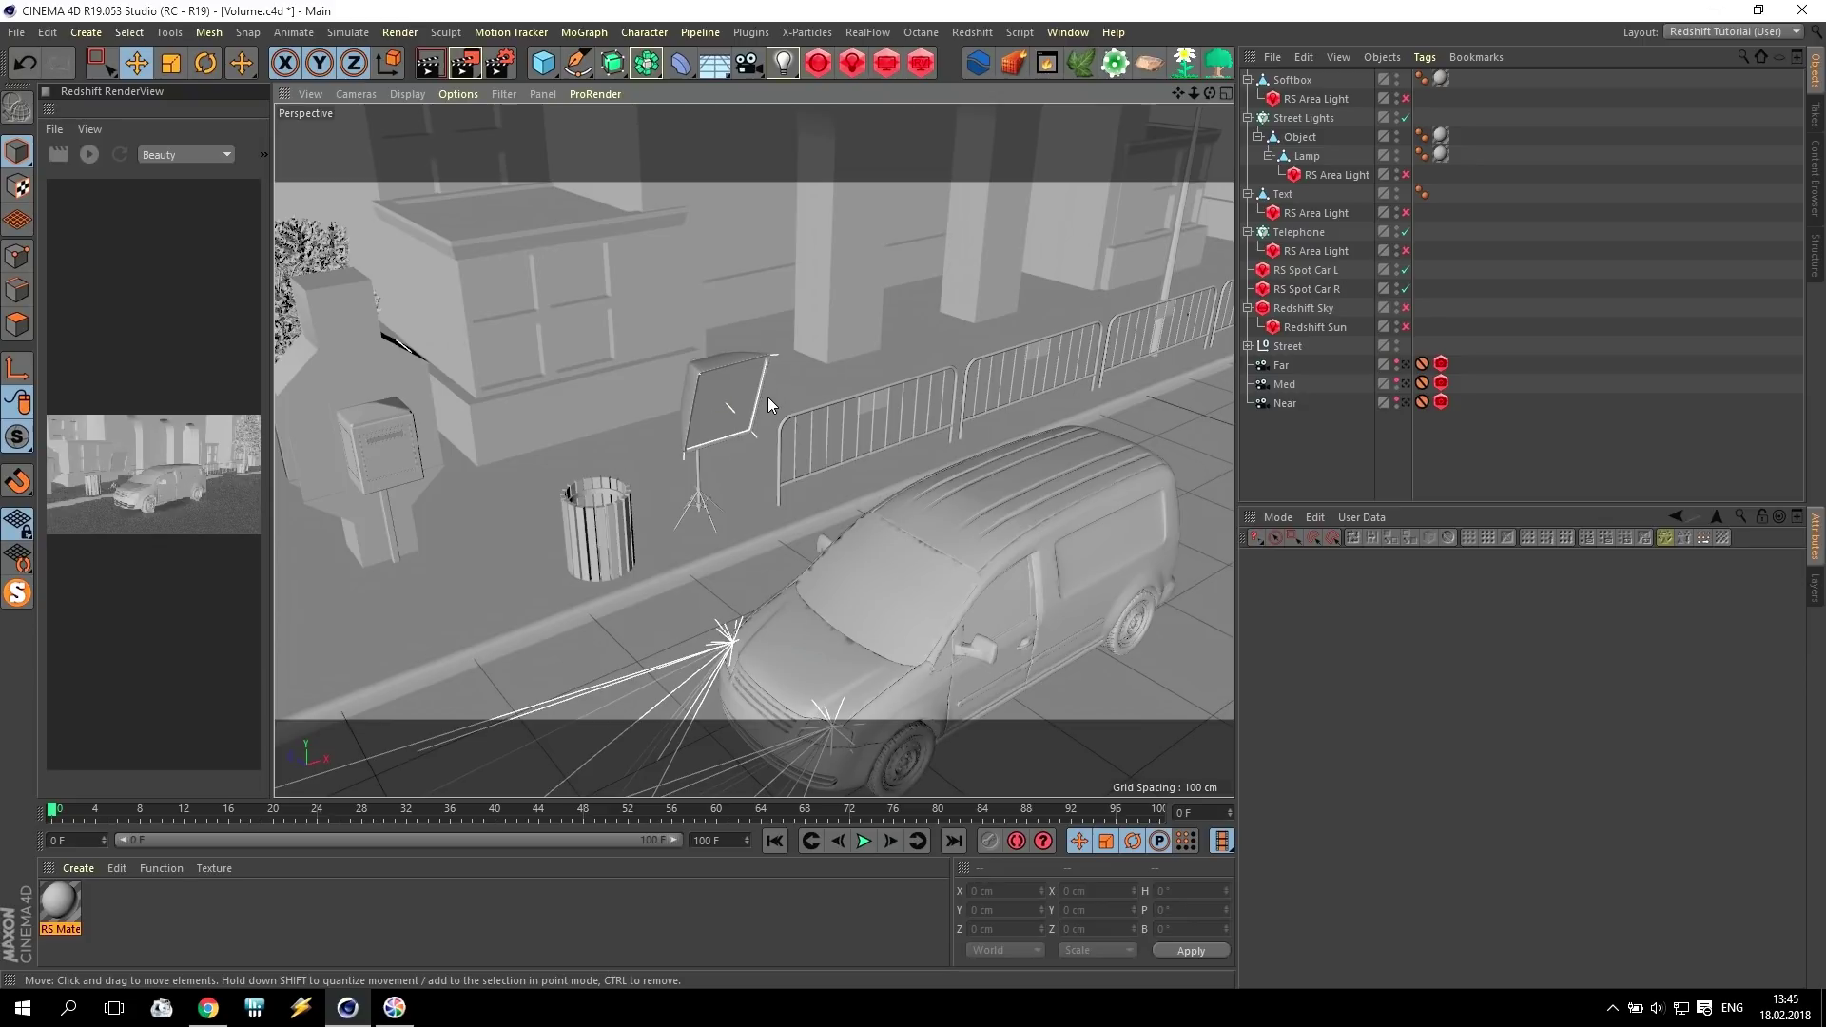
scroll(873, 496, "down", 10)
scroll(877, 500, "down", 2)
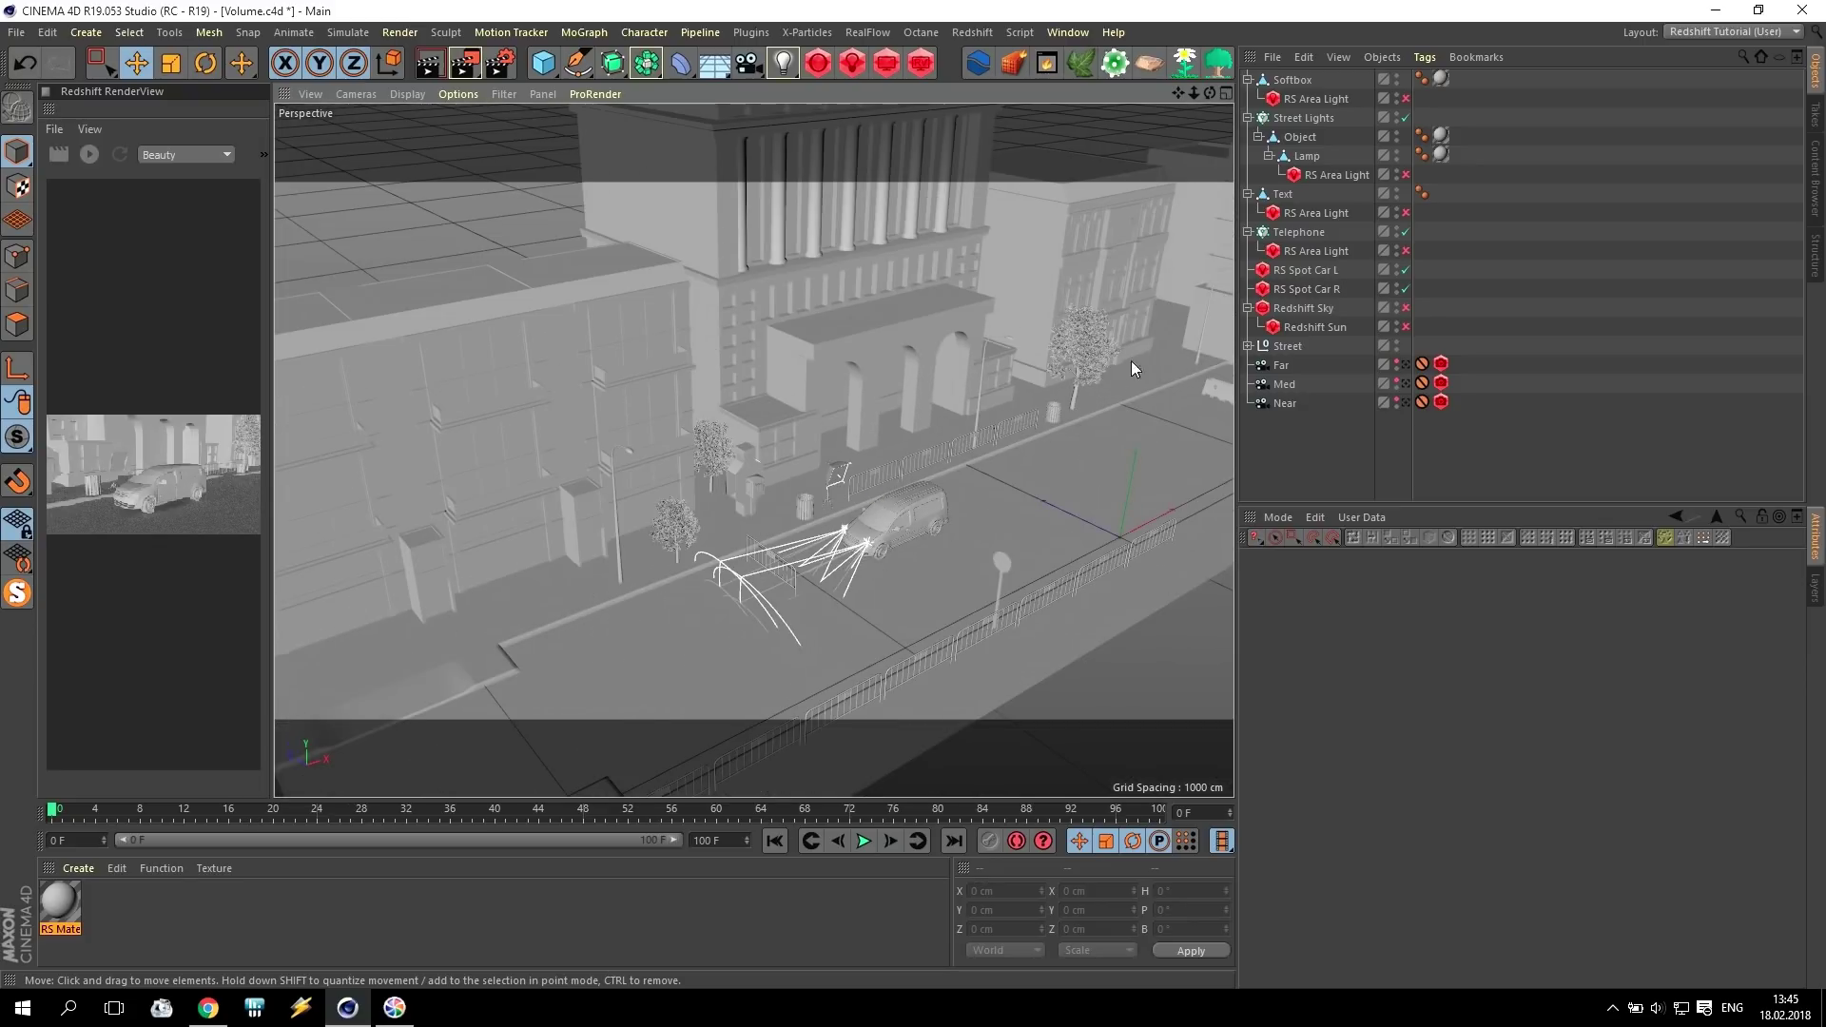
left_click(1315, 327)
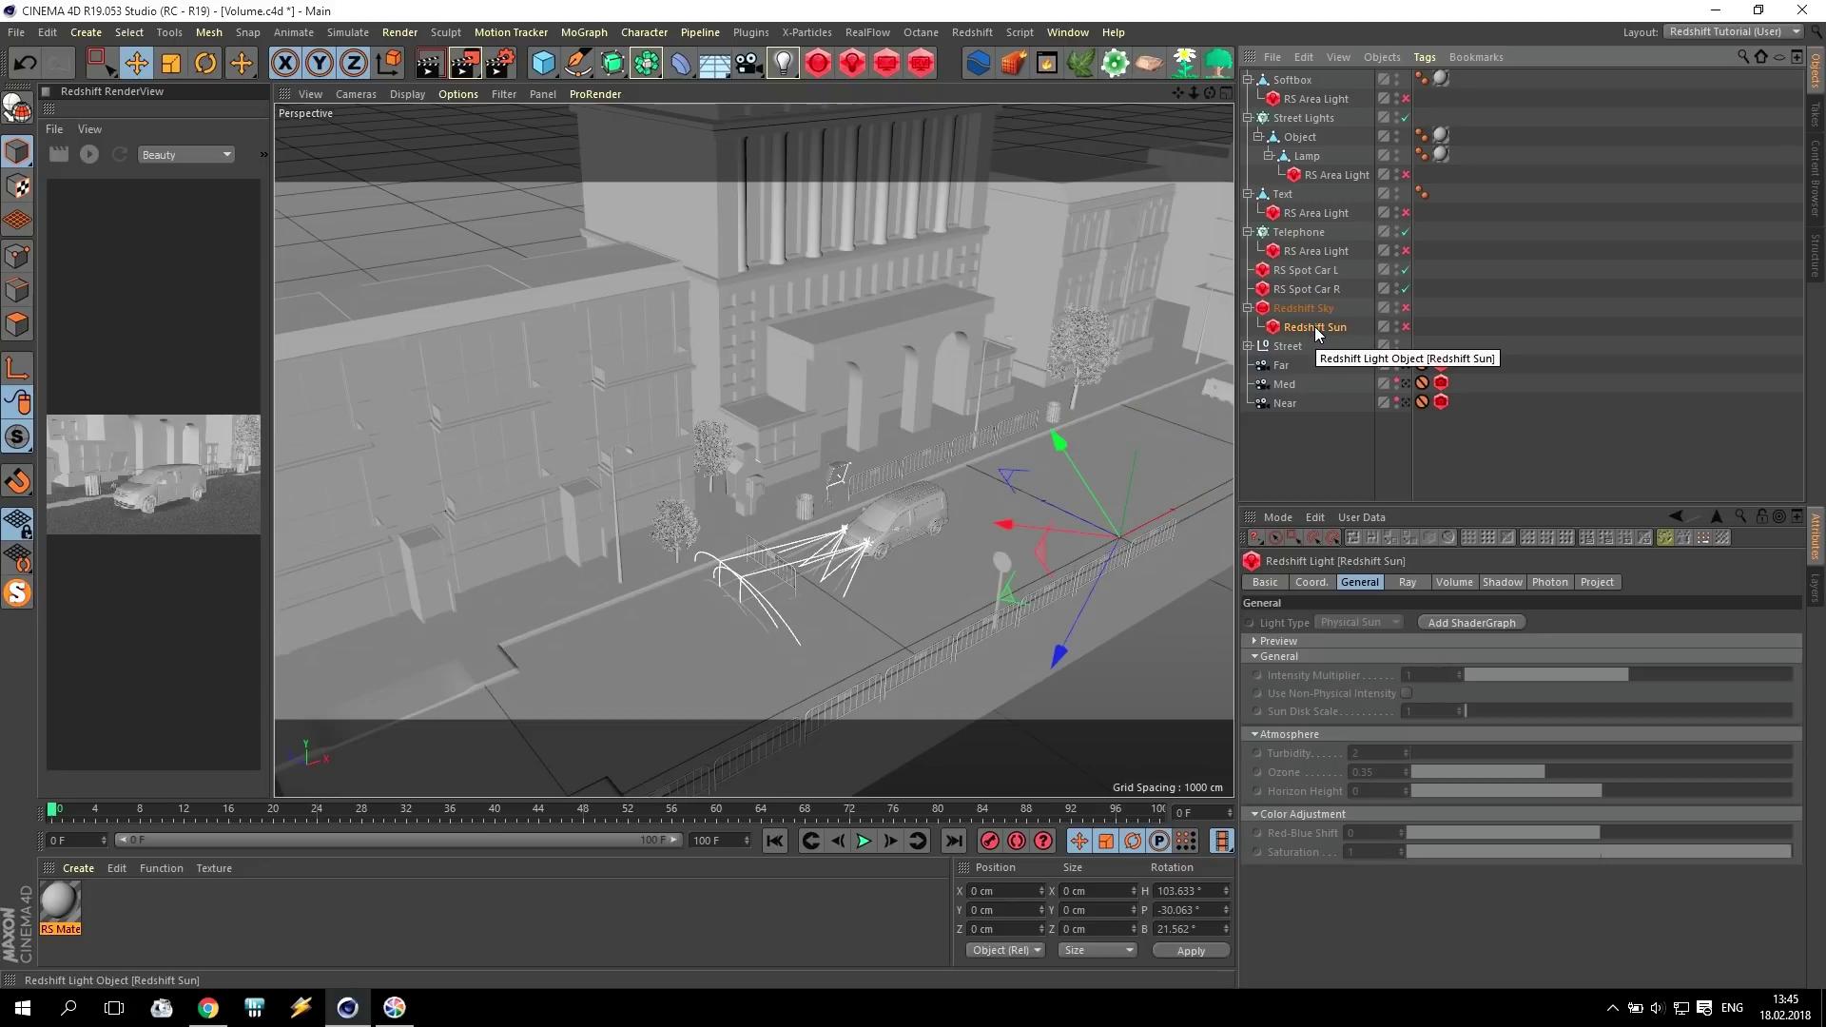
left_click_drag(1177, 93, 745, 440)
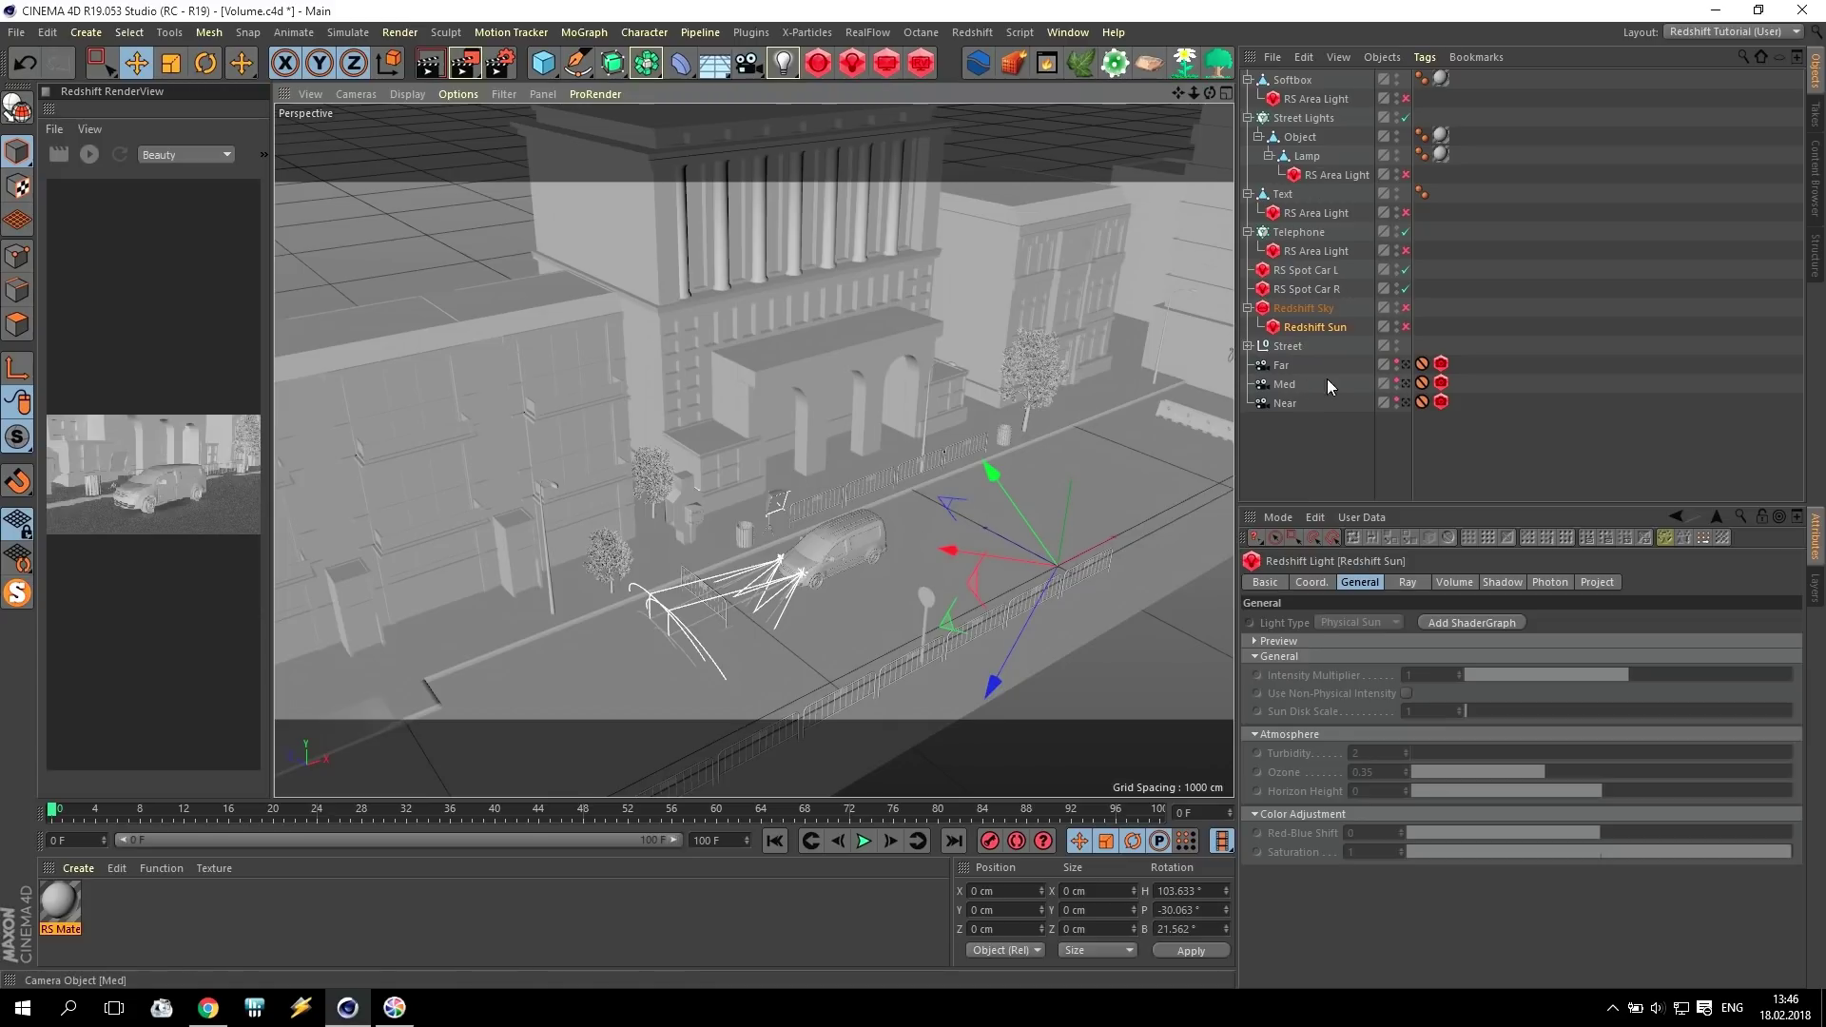
Disable both car spot lights, RS Spot Car L and R, and look through the Near camera.
left_click(1405, 285)
left_click(1406, 272)
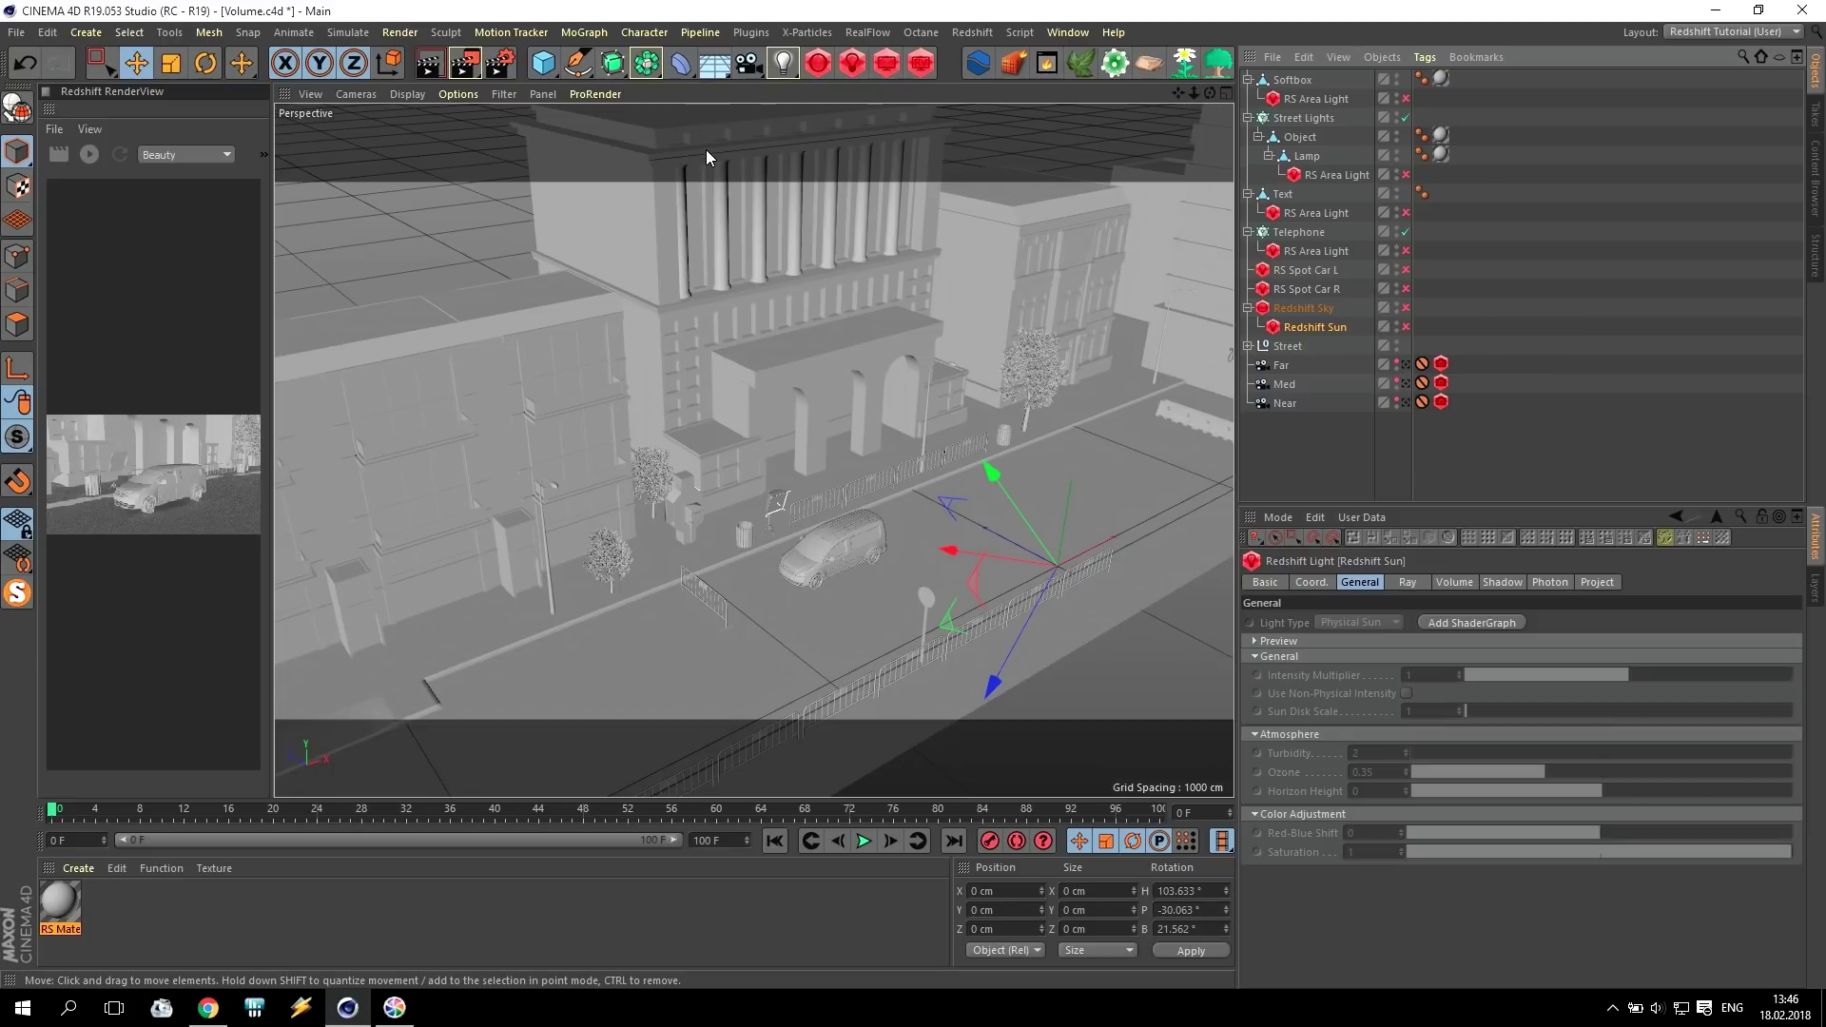
left_click(1406, 382)
left_click(1408, 402)
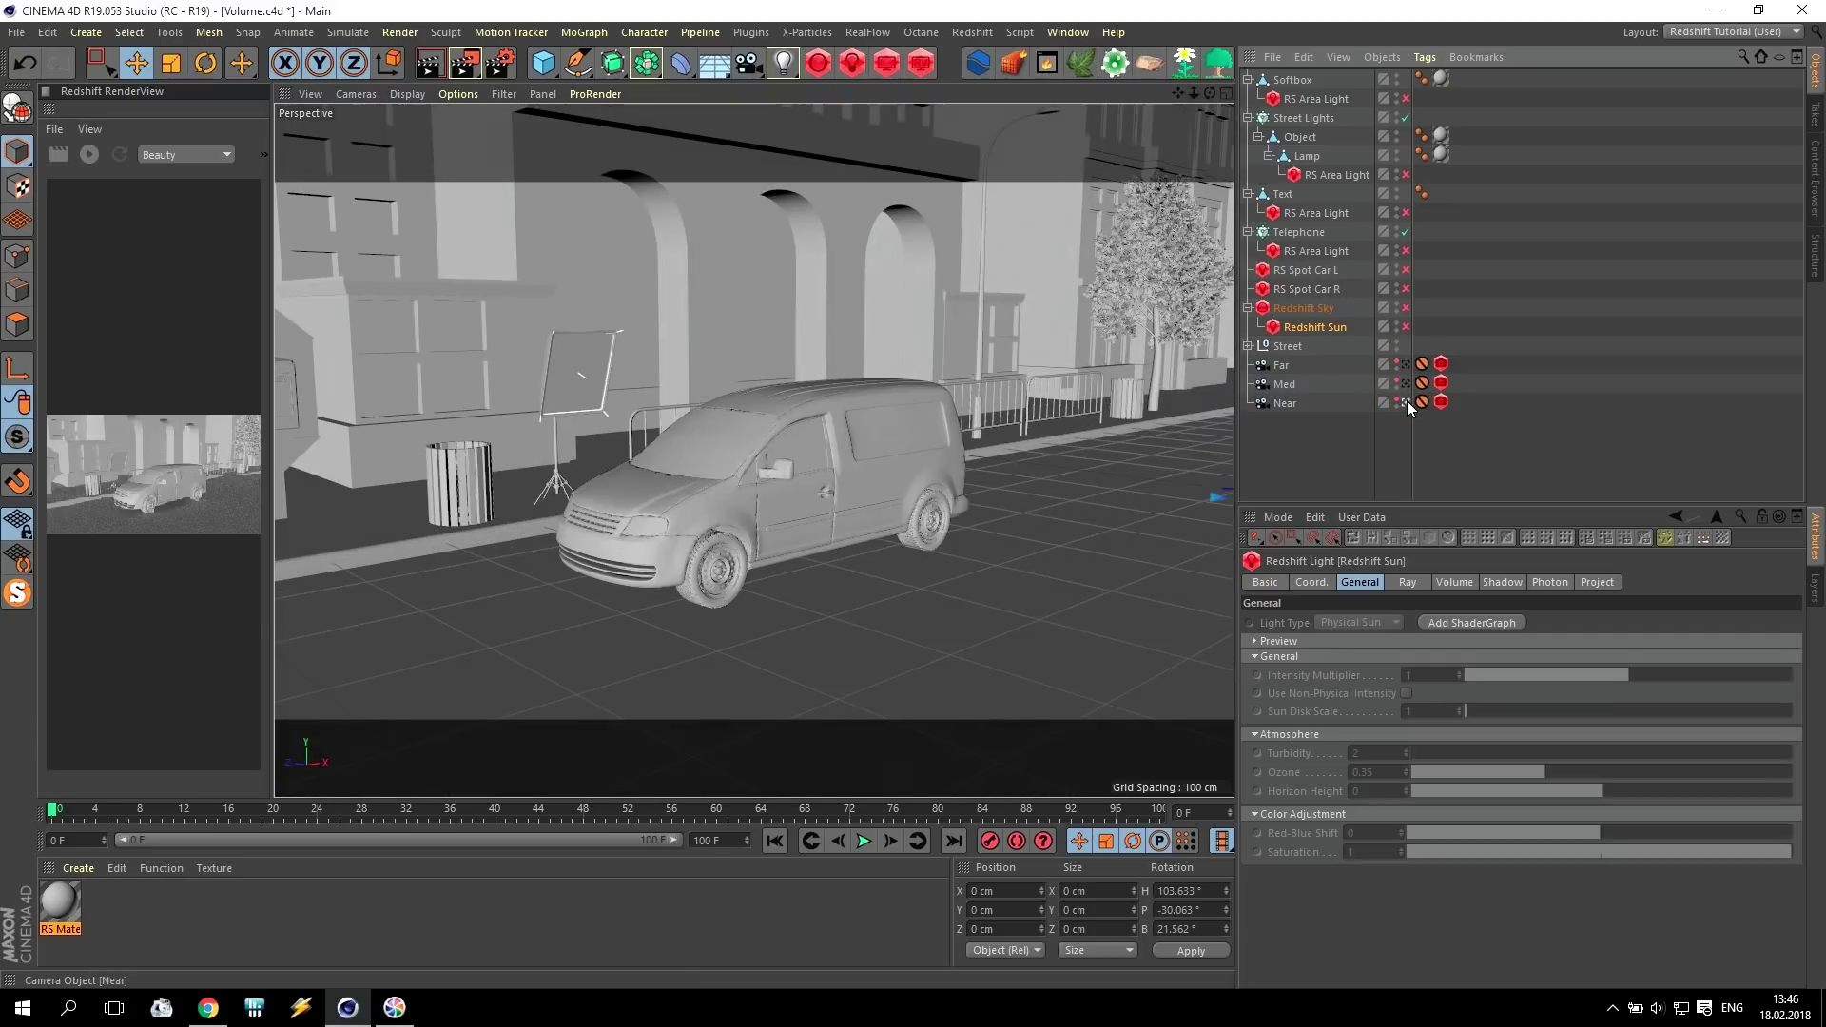
Widen the Redshift RenderView and start a live IPR render of the Near camera's view.
left_click_drag(275, 238, 883, 251)
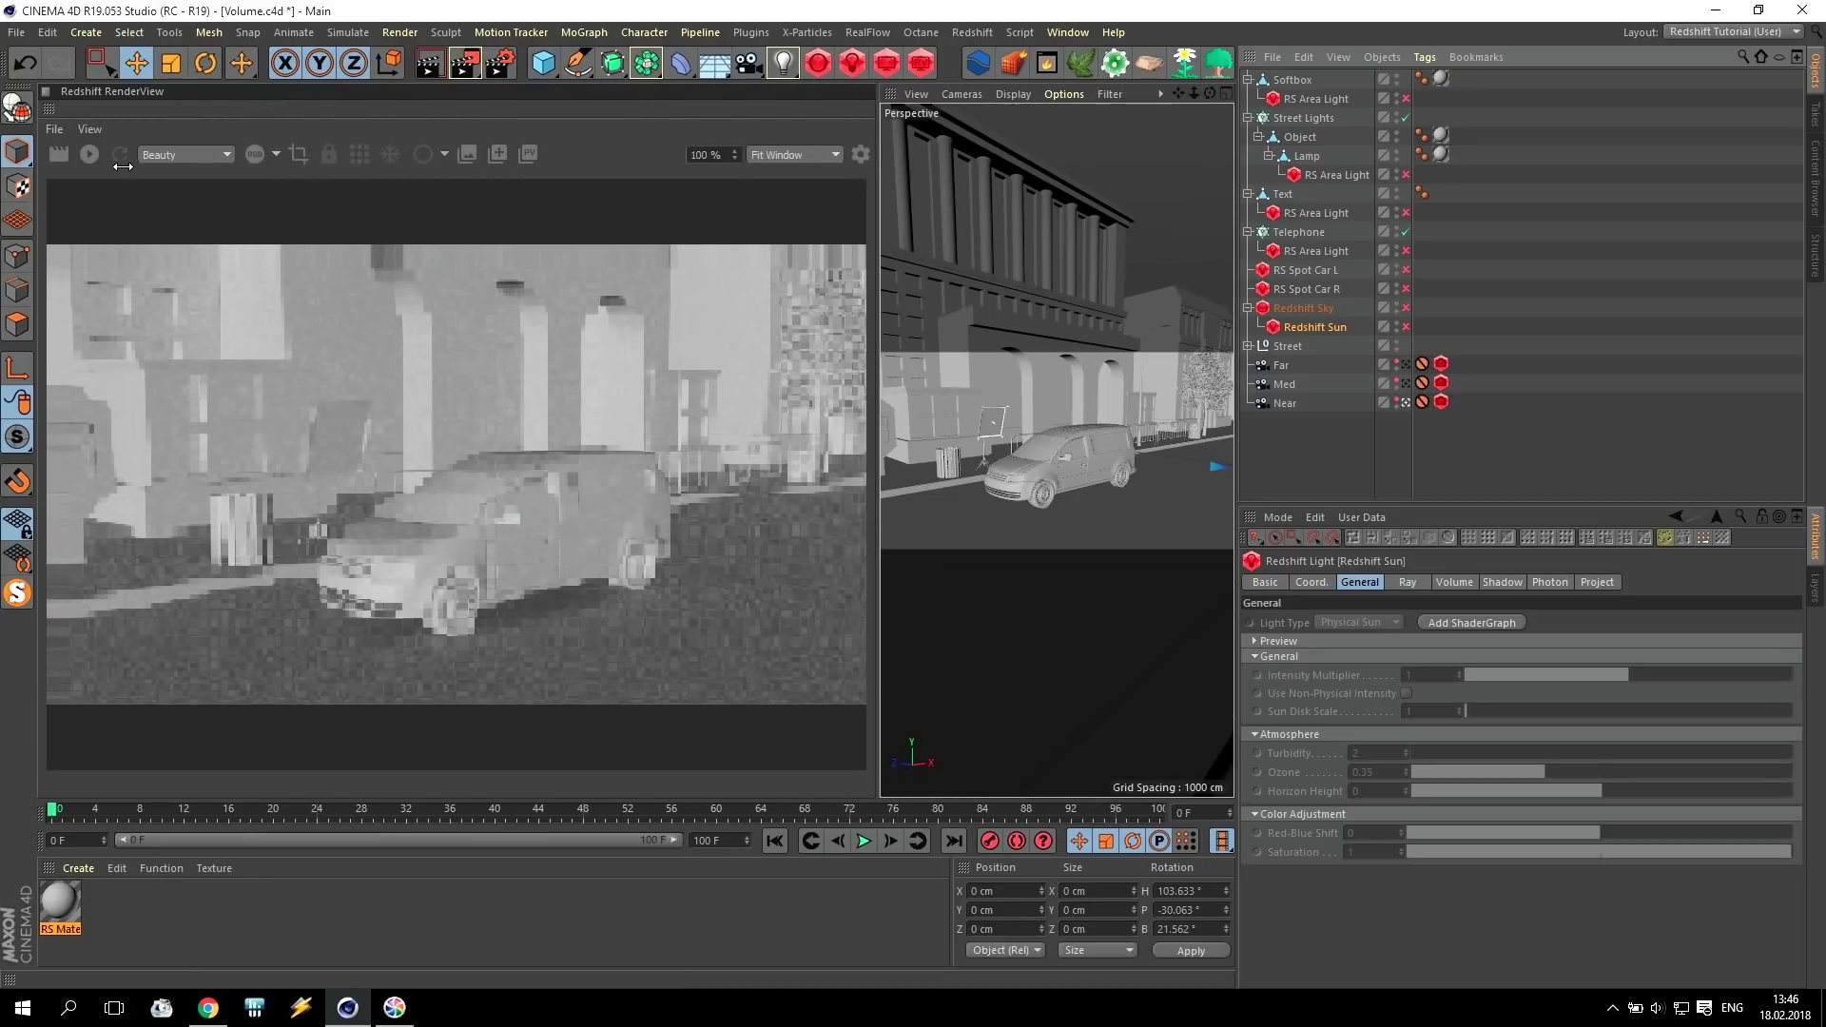
left_click(88, 155)
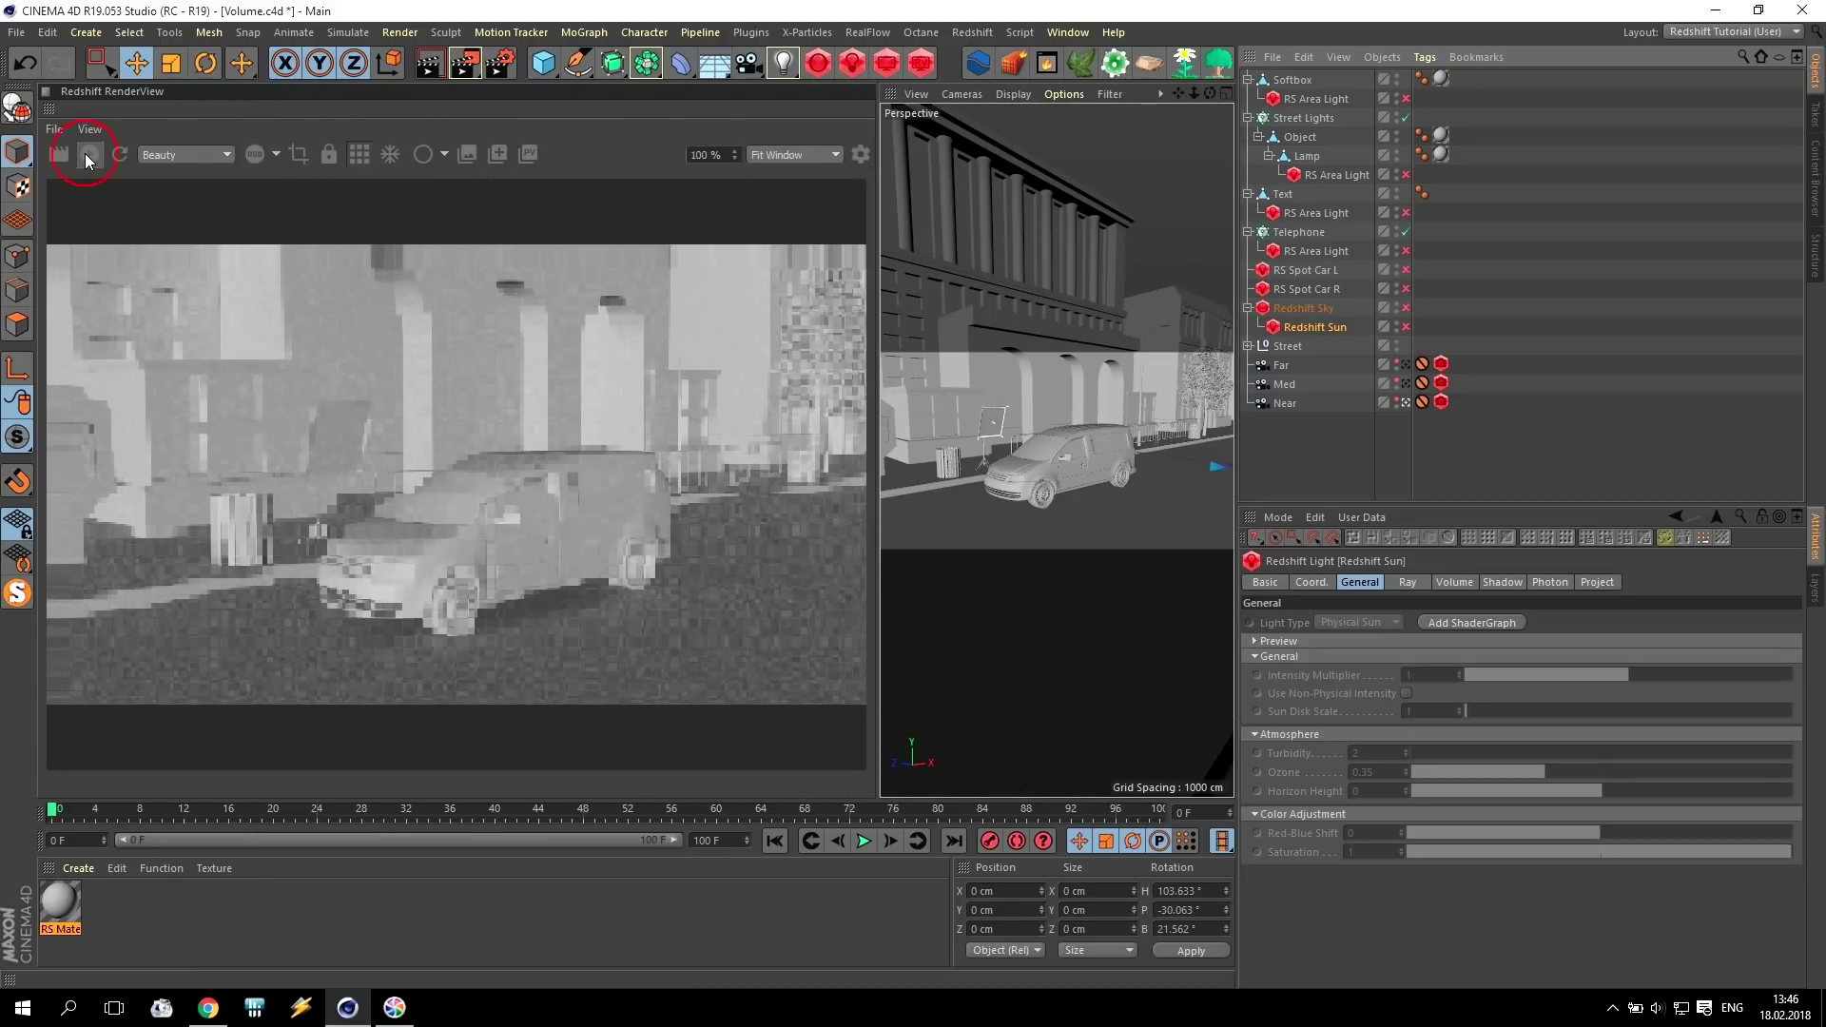
left_click(361, 155)
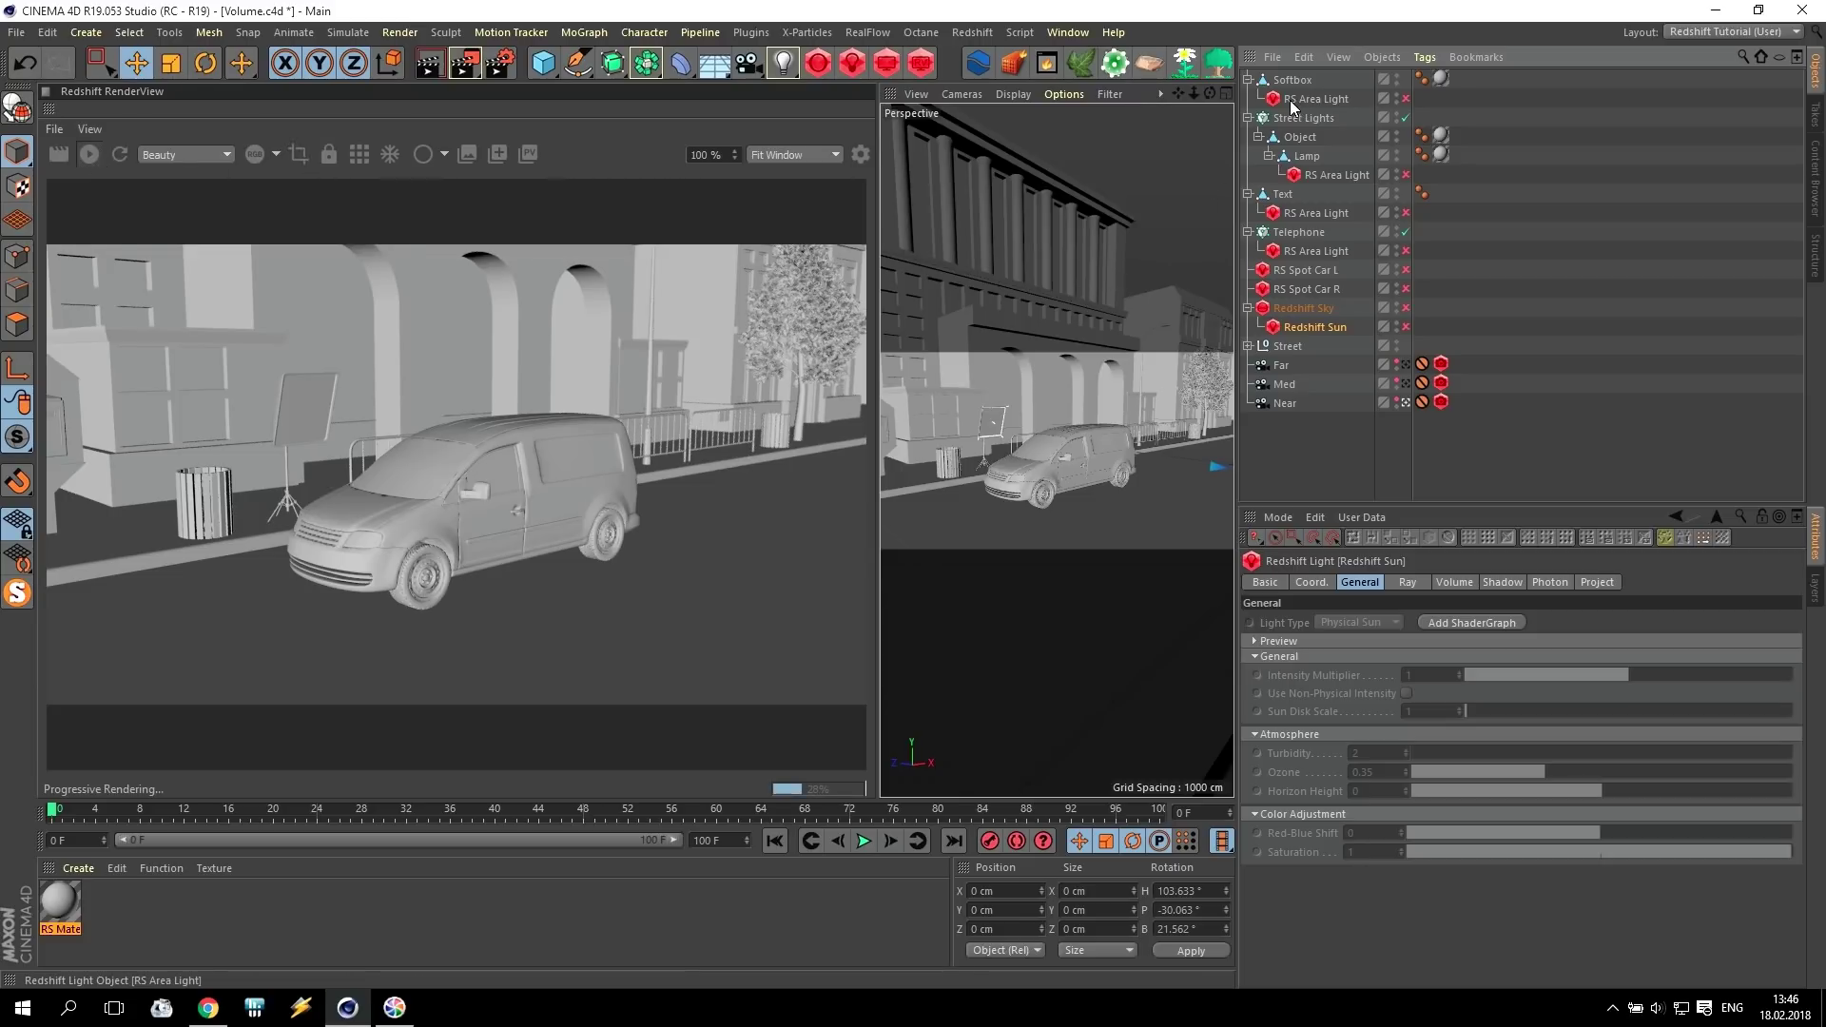
Enable the Softbox's area light and add a Redshift Environment object to the scene.
left_click(1405, 99)
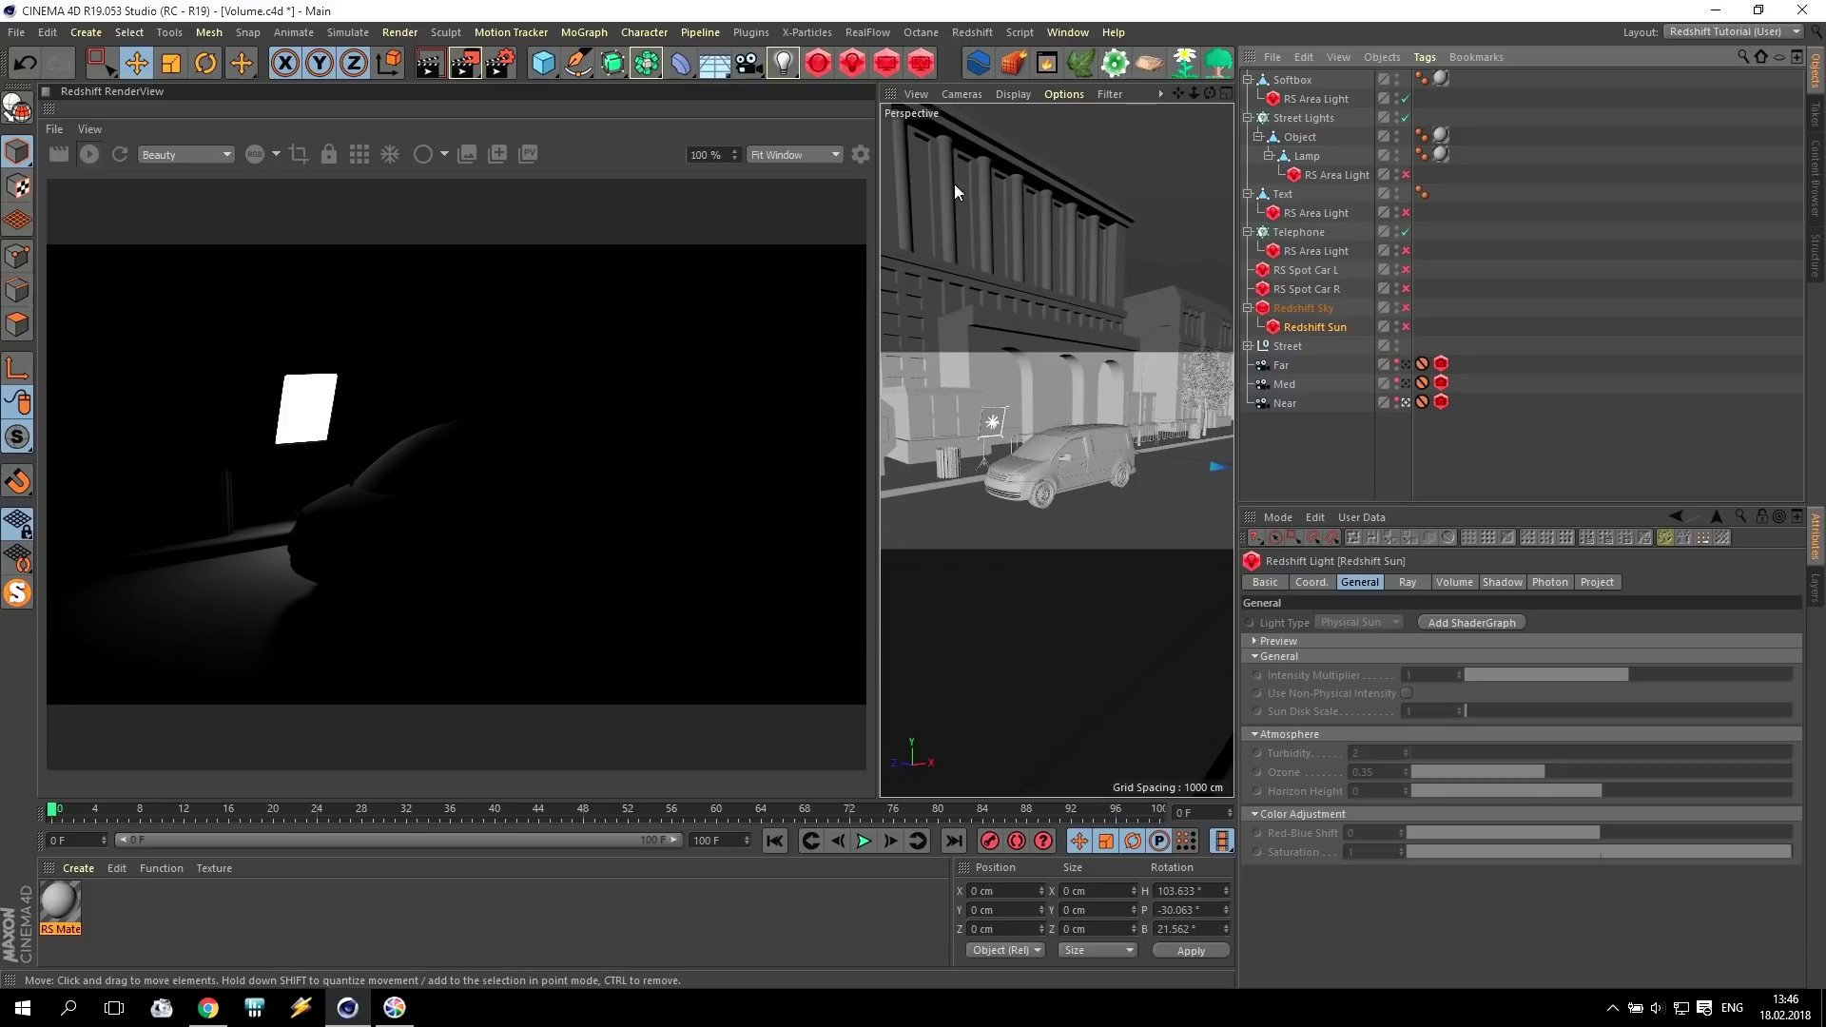
left_click(979, 34)
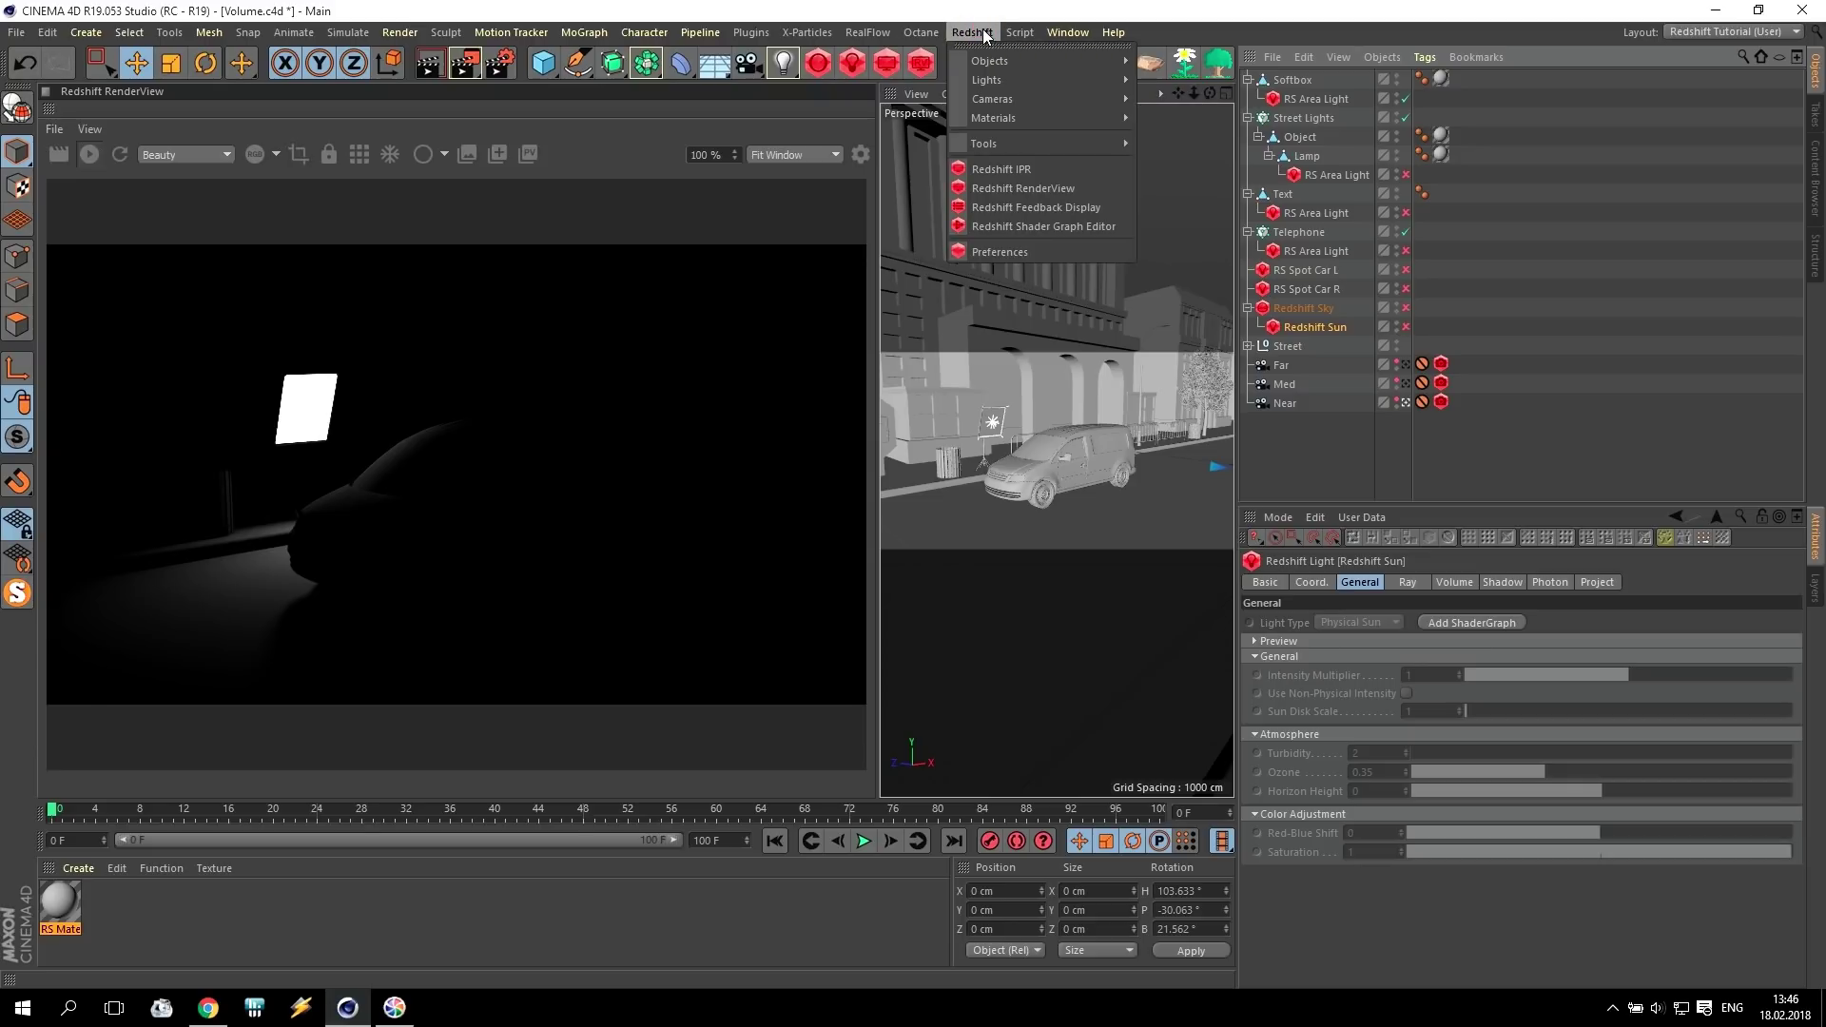
mouse_move(984, 61)
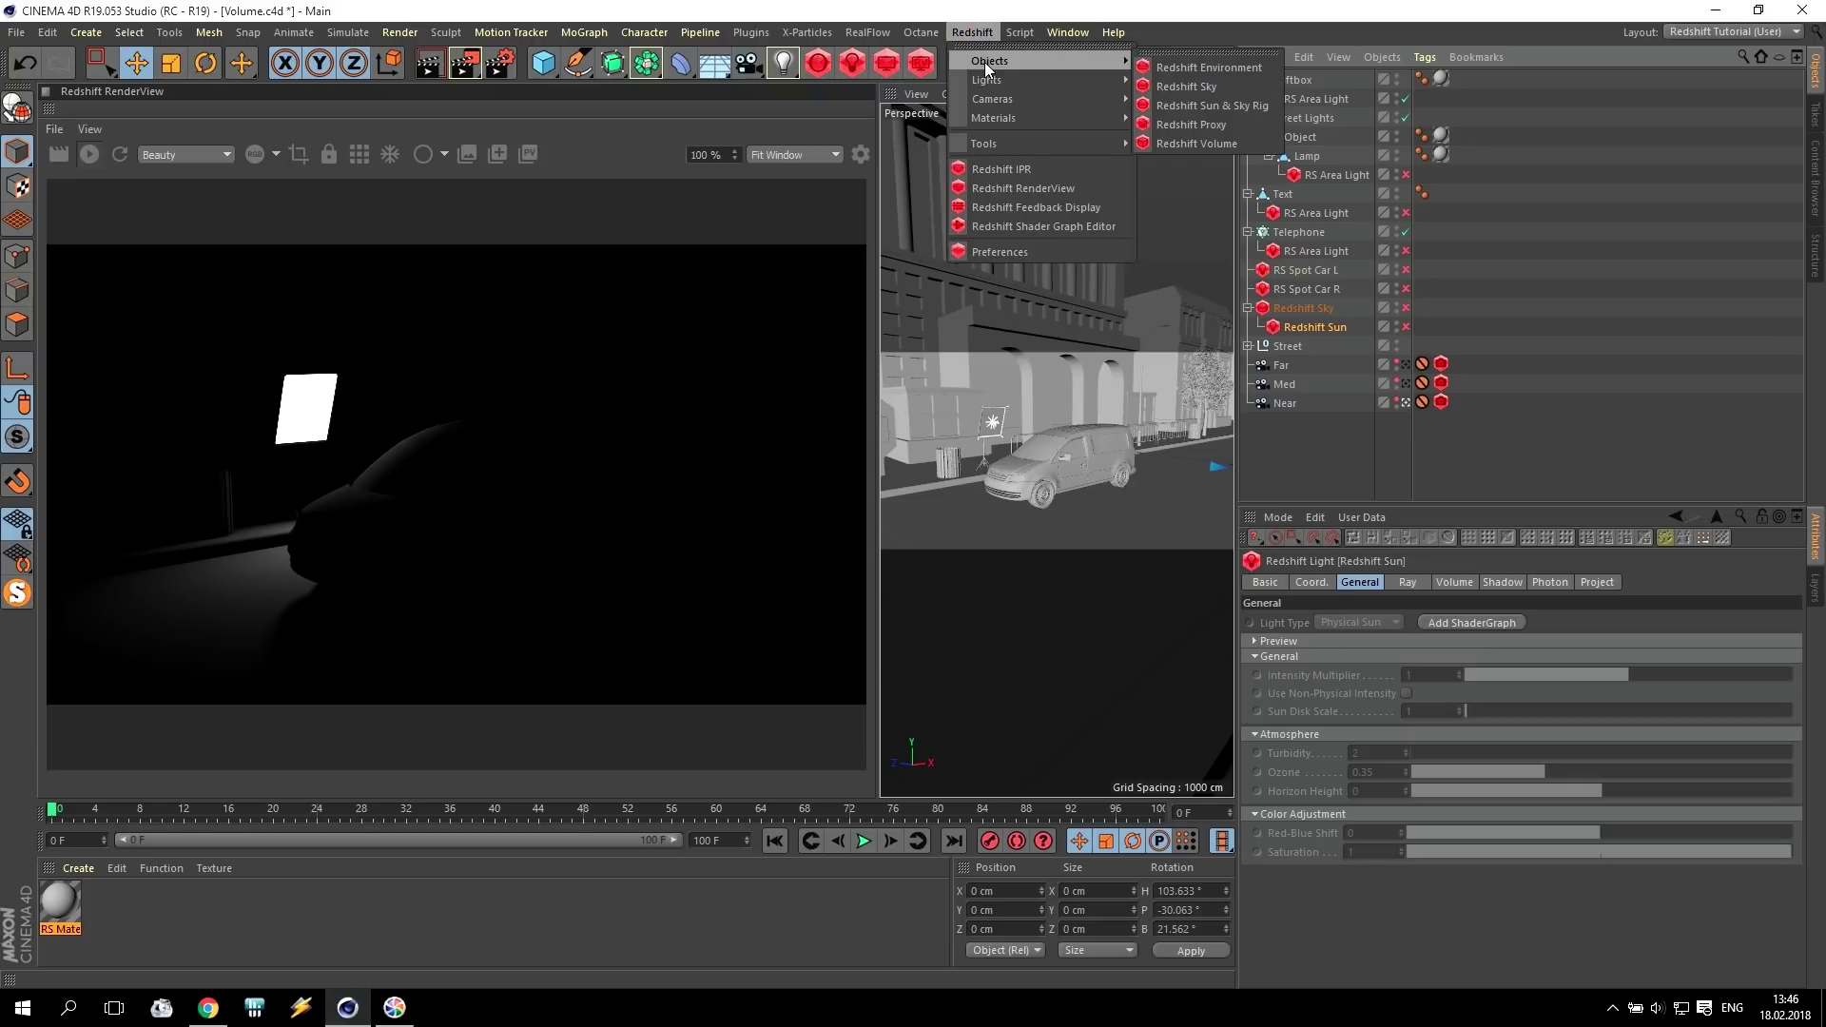
left_click(1208, 68)
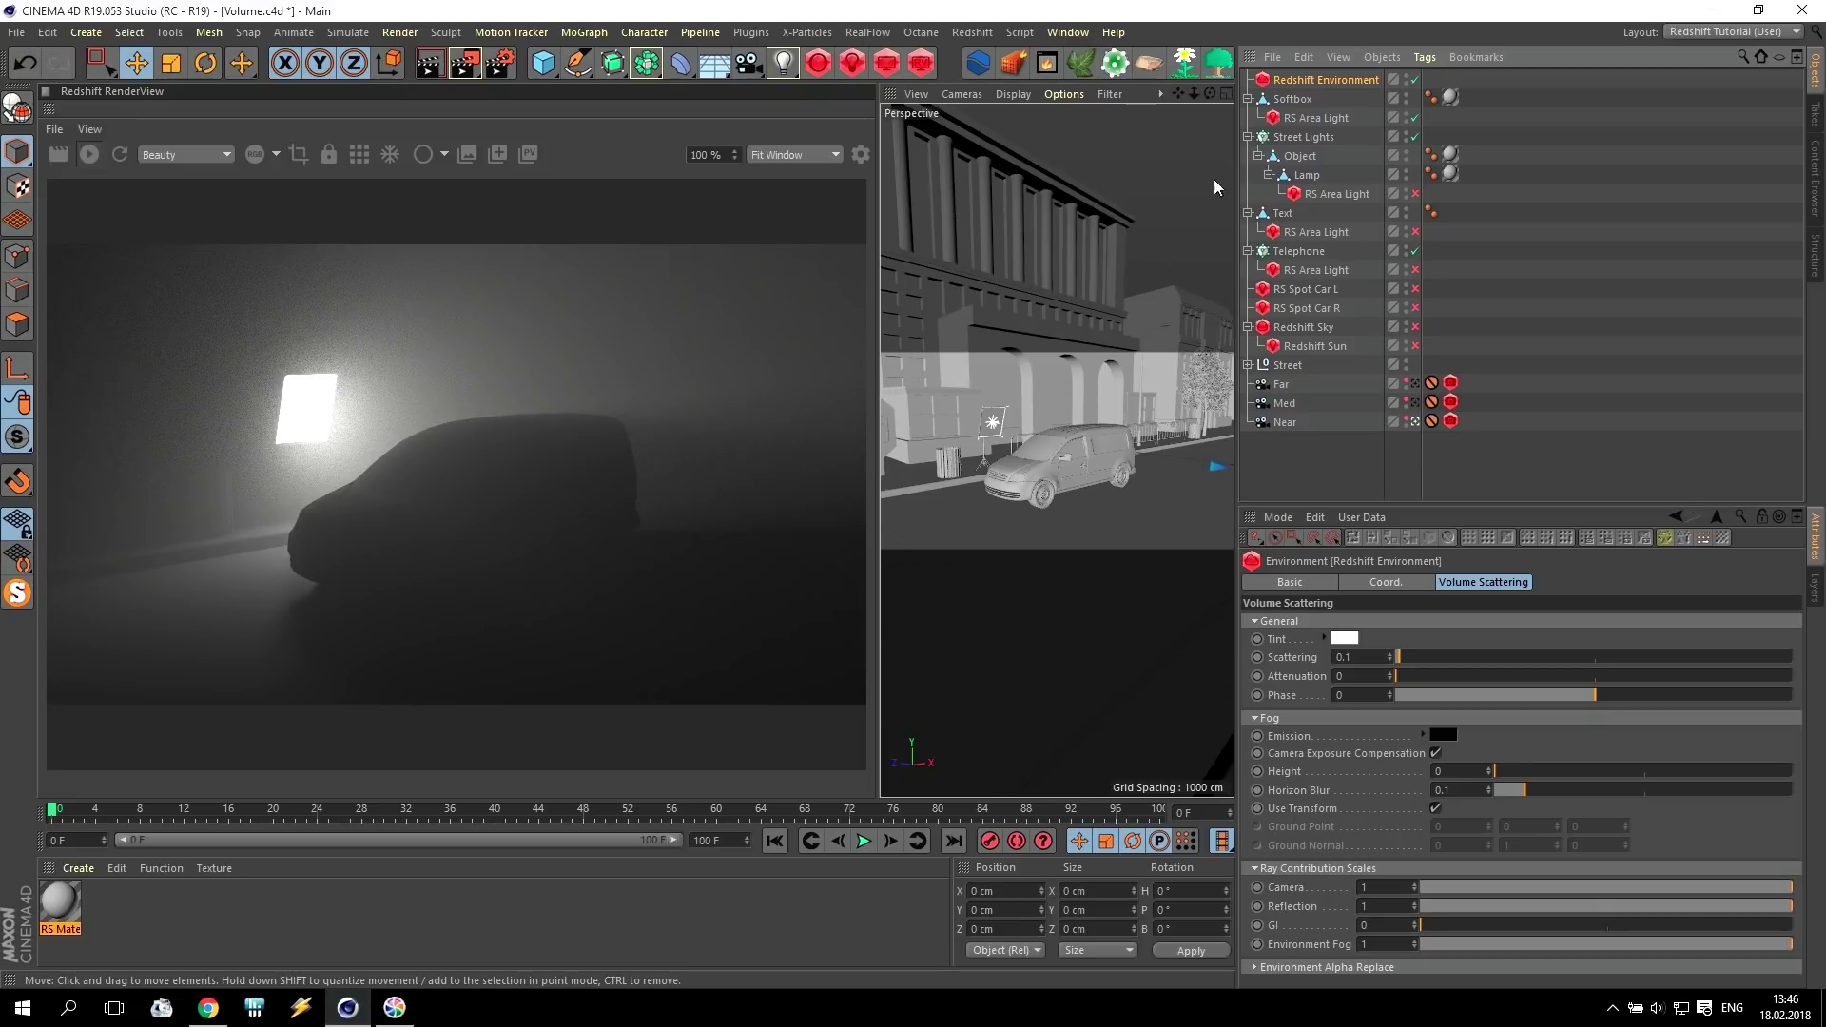
Test the Softbox area light's volume contribution scale at 0 and at higher values, finishing at 0.1.
left_click(1313, 120)
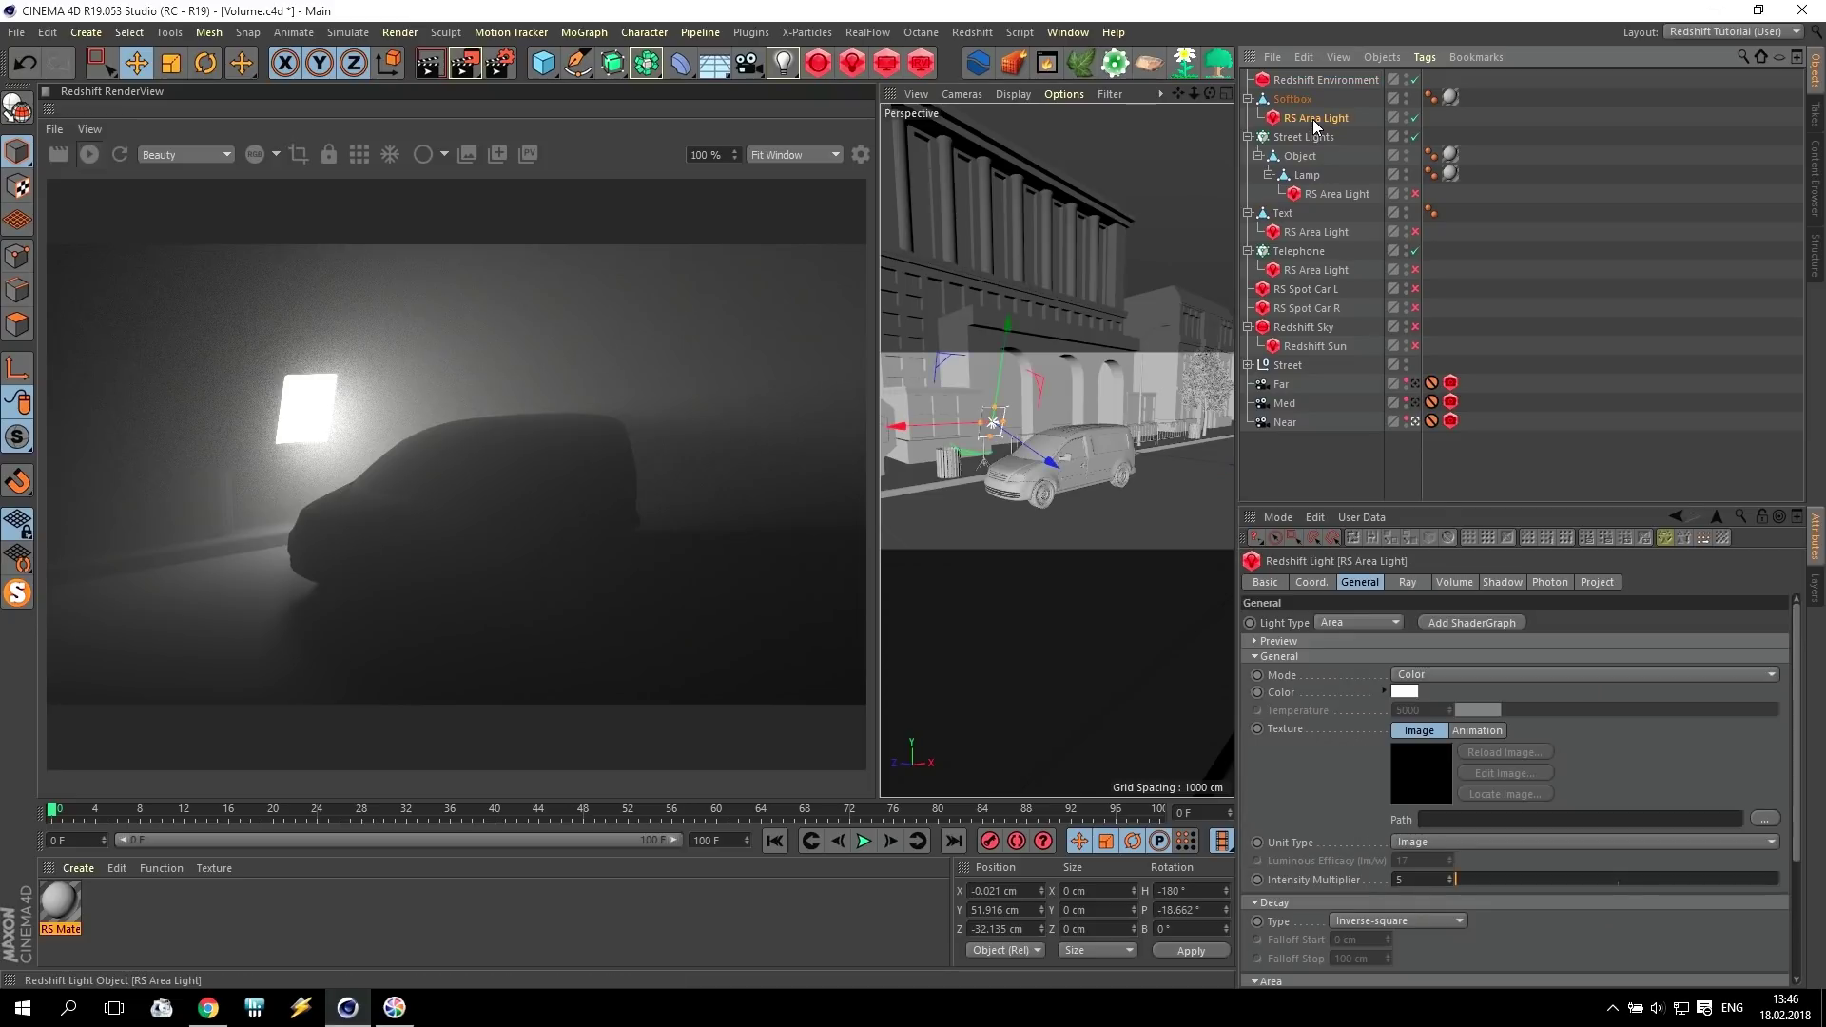
left_click(1455, 586)
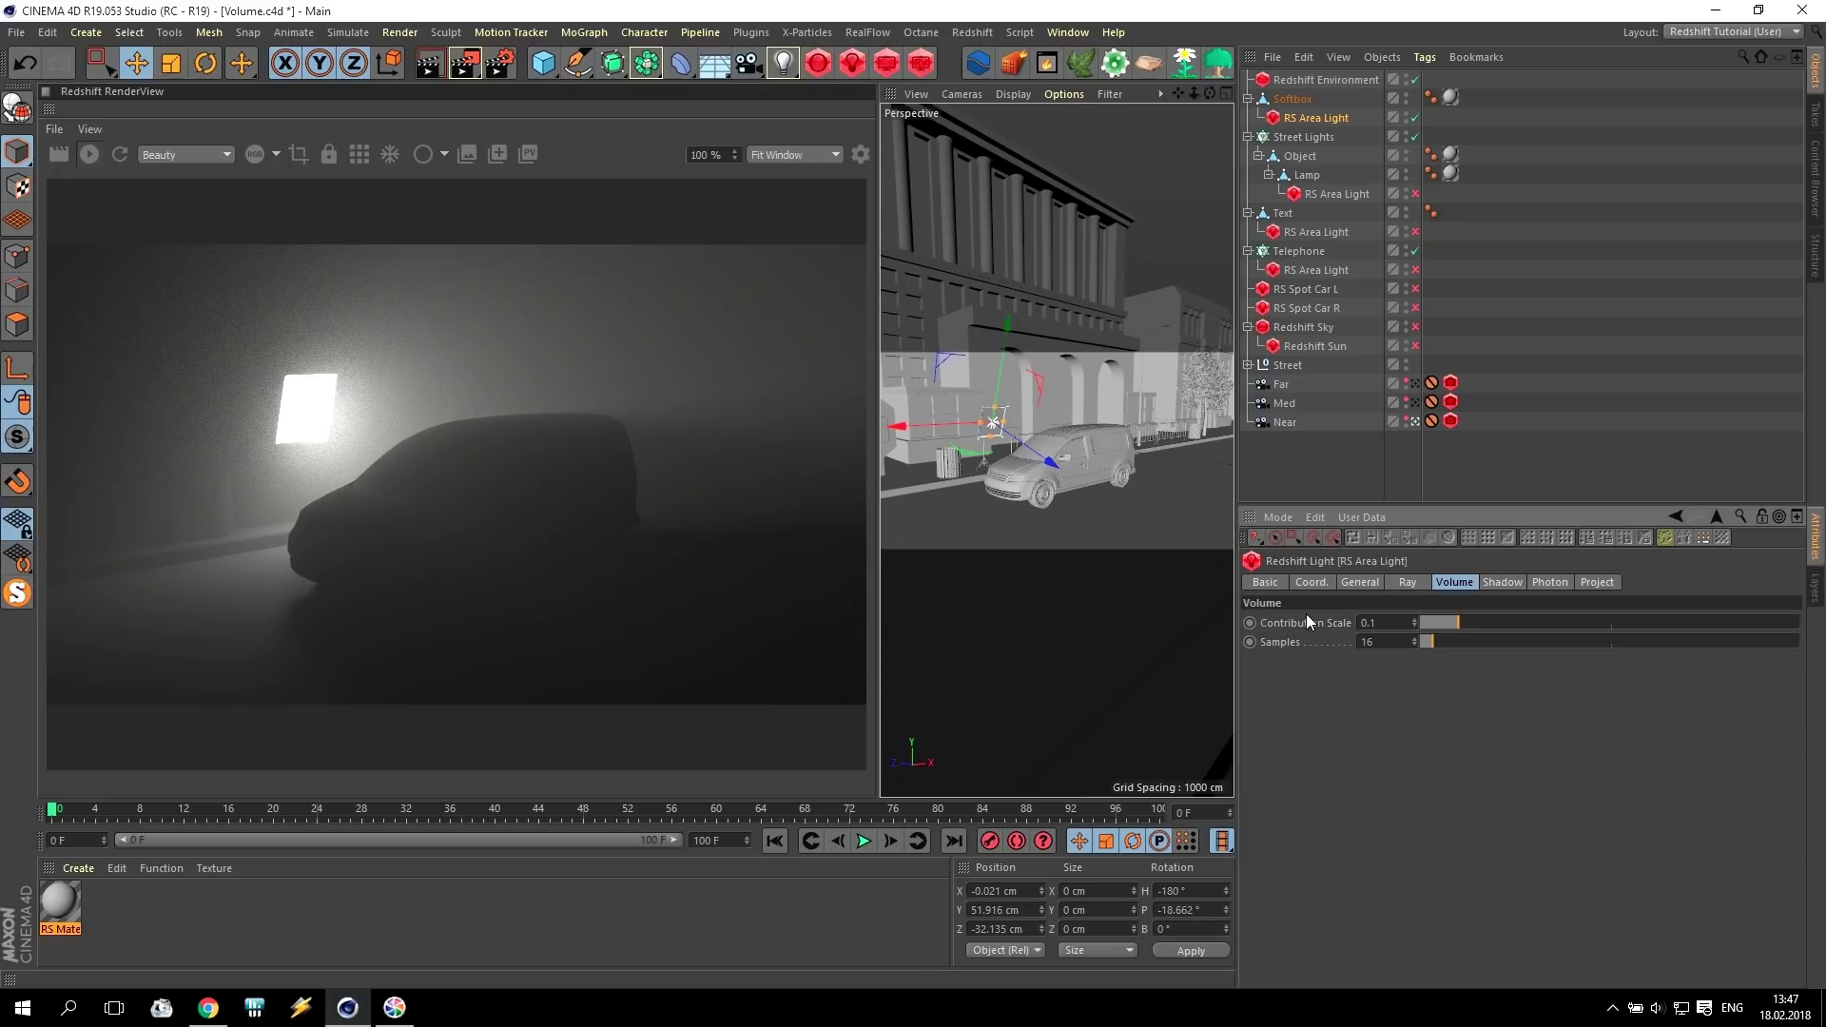
left_click_drag(1432, 626, 1333, 636)
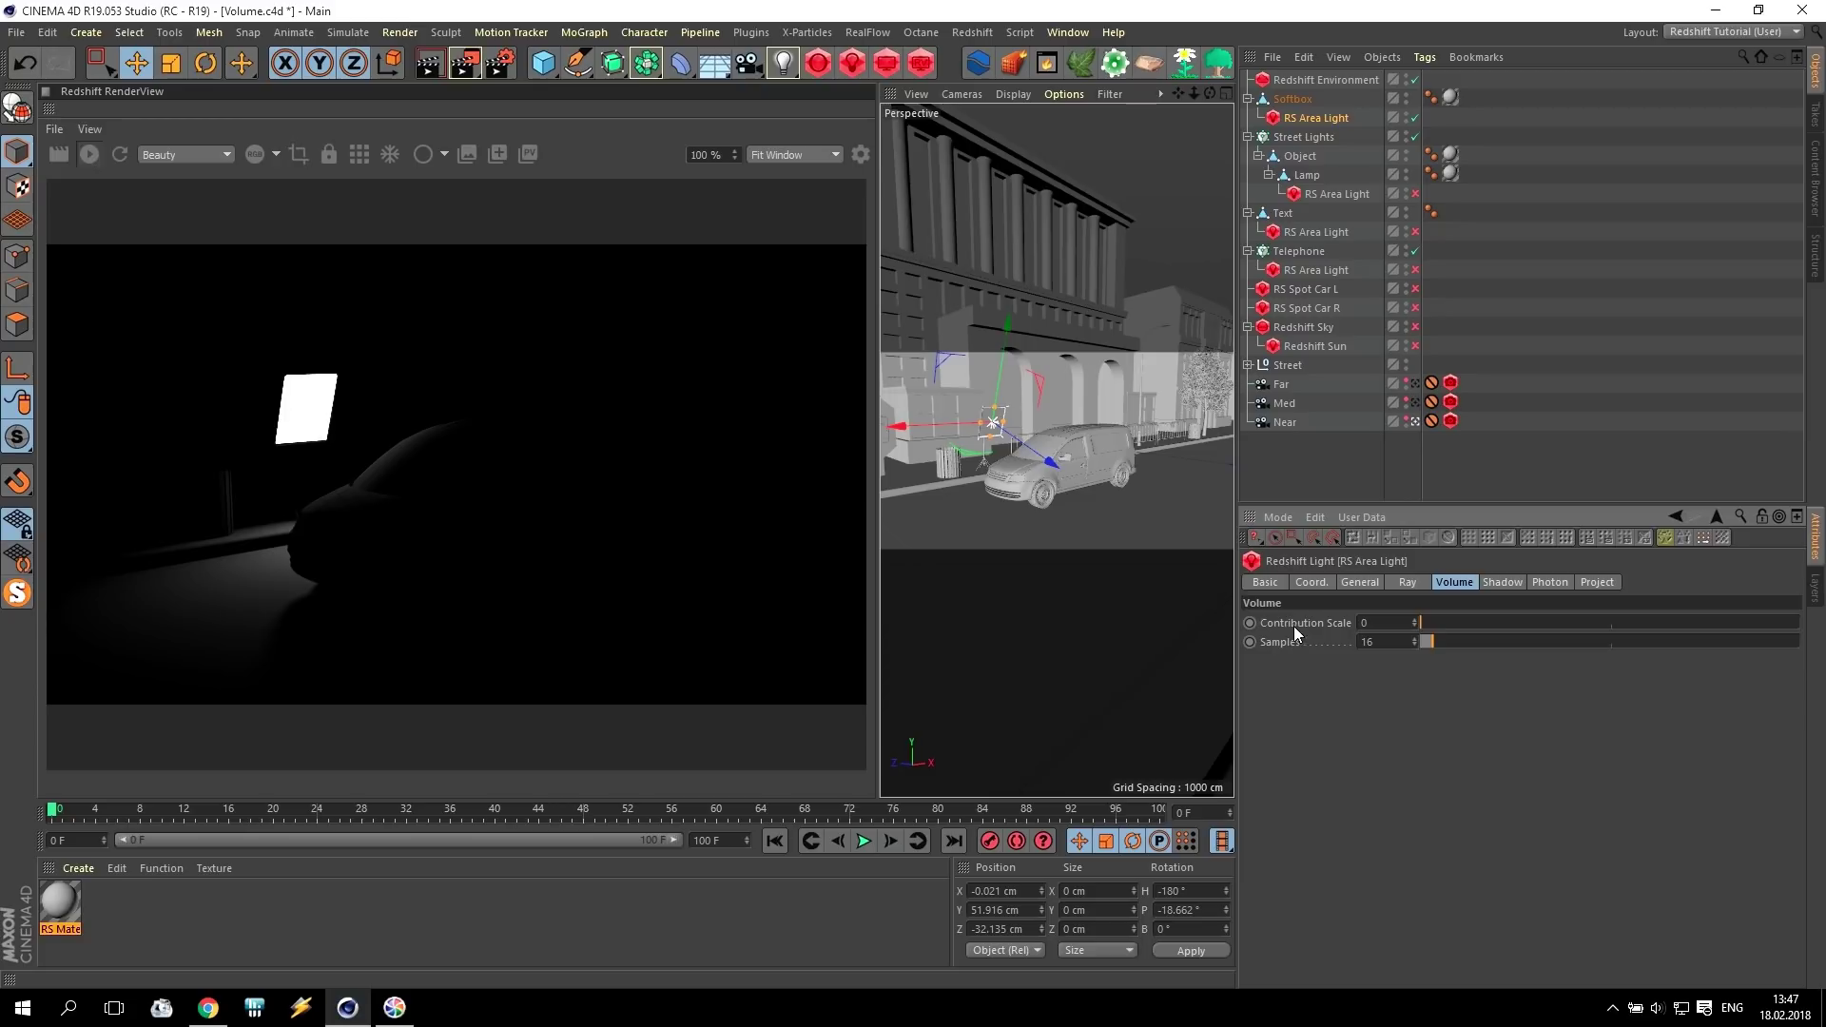
left_click_drag(1425, 622, 1790, 639)
left_click_drag(1628, 632, 1407, 630)
type("1")
key("Return")
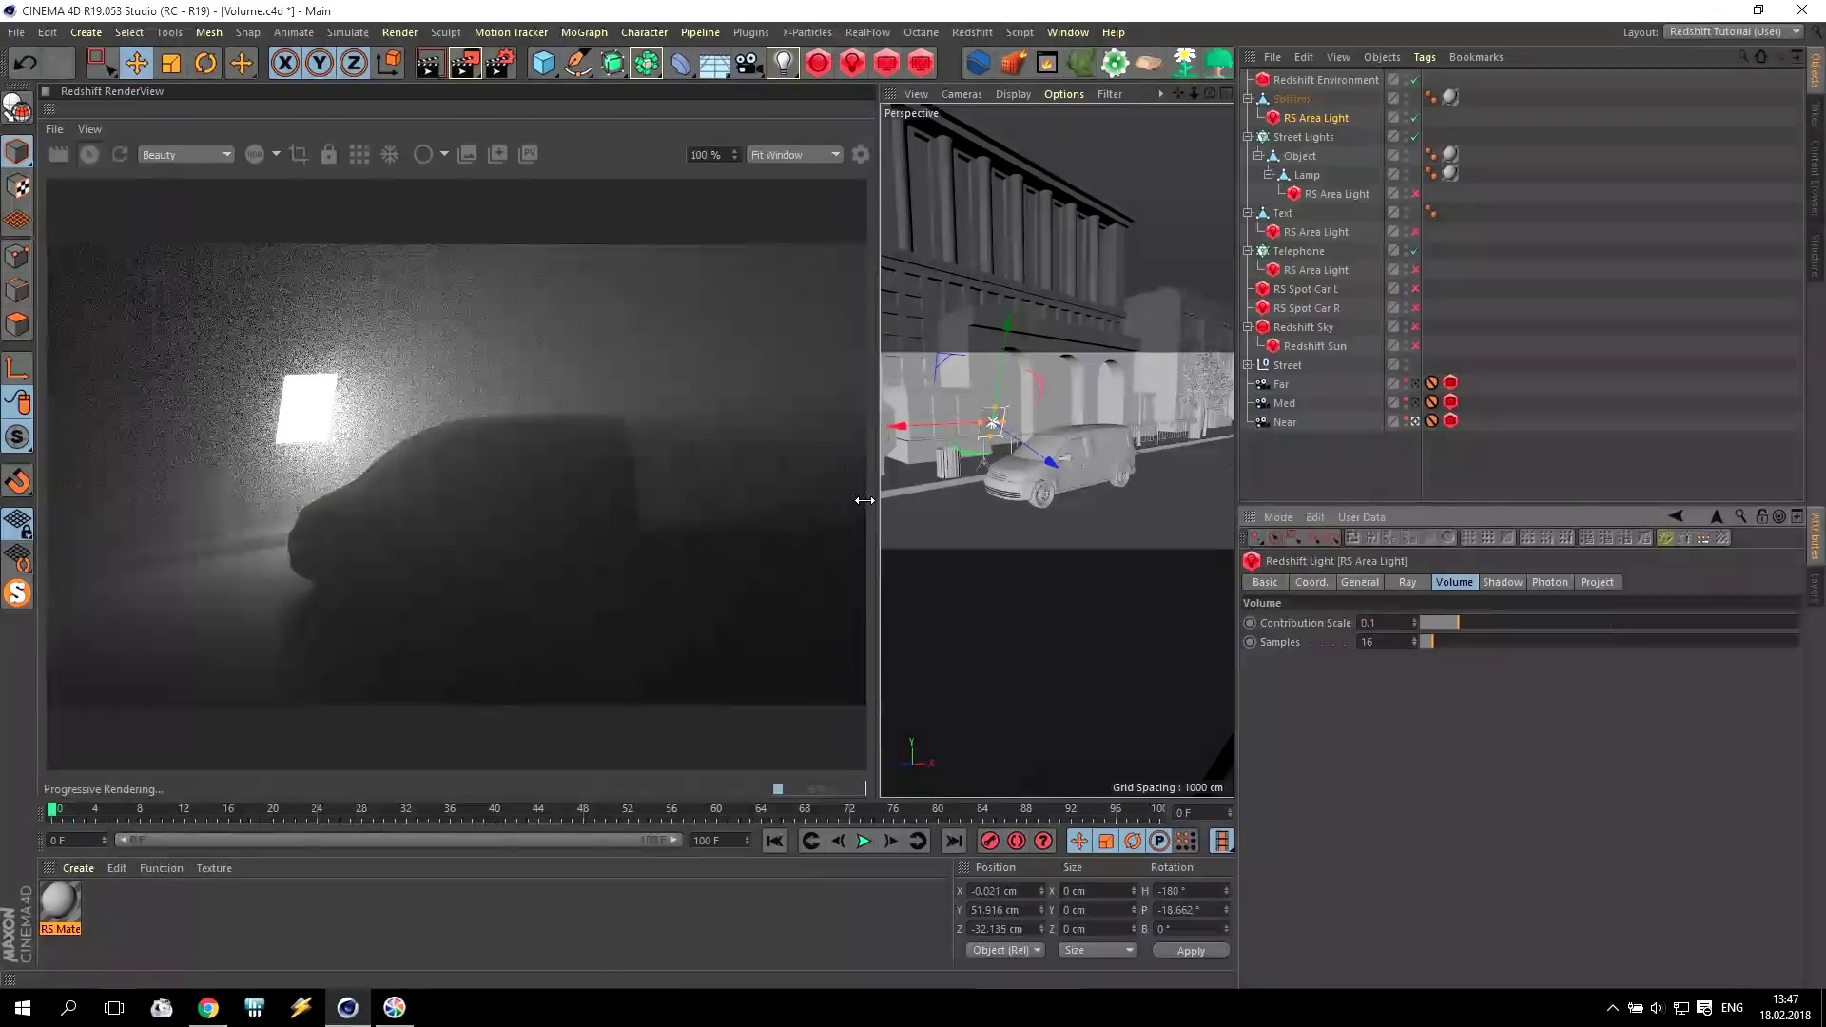
Switch the render view to bucket rendering and check the Redshift sampling values in the render settings.
left_click(356, 154)
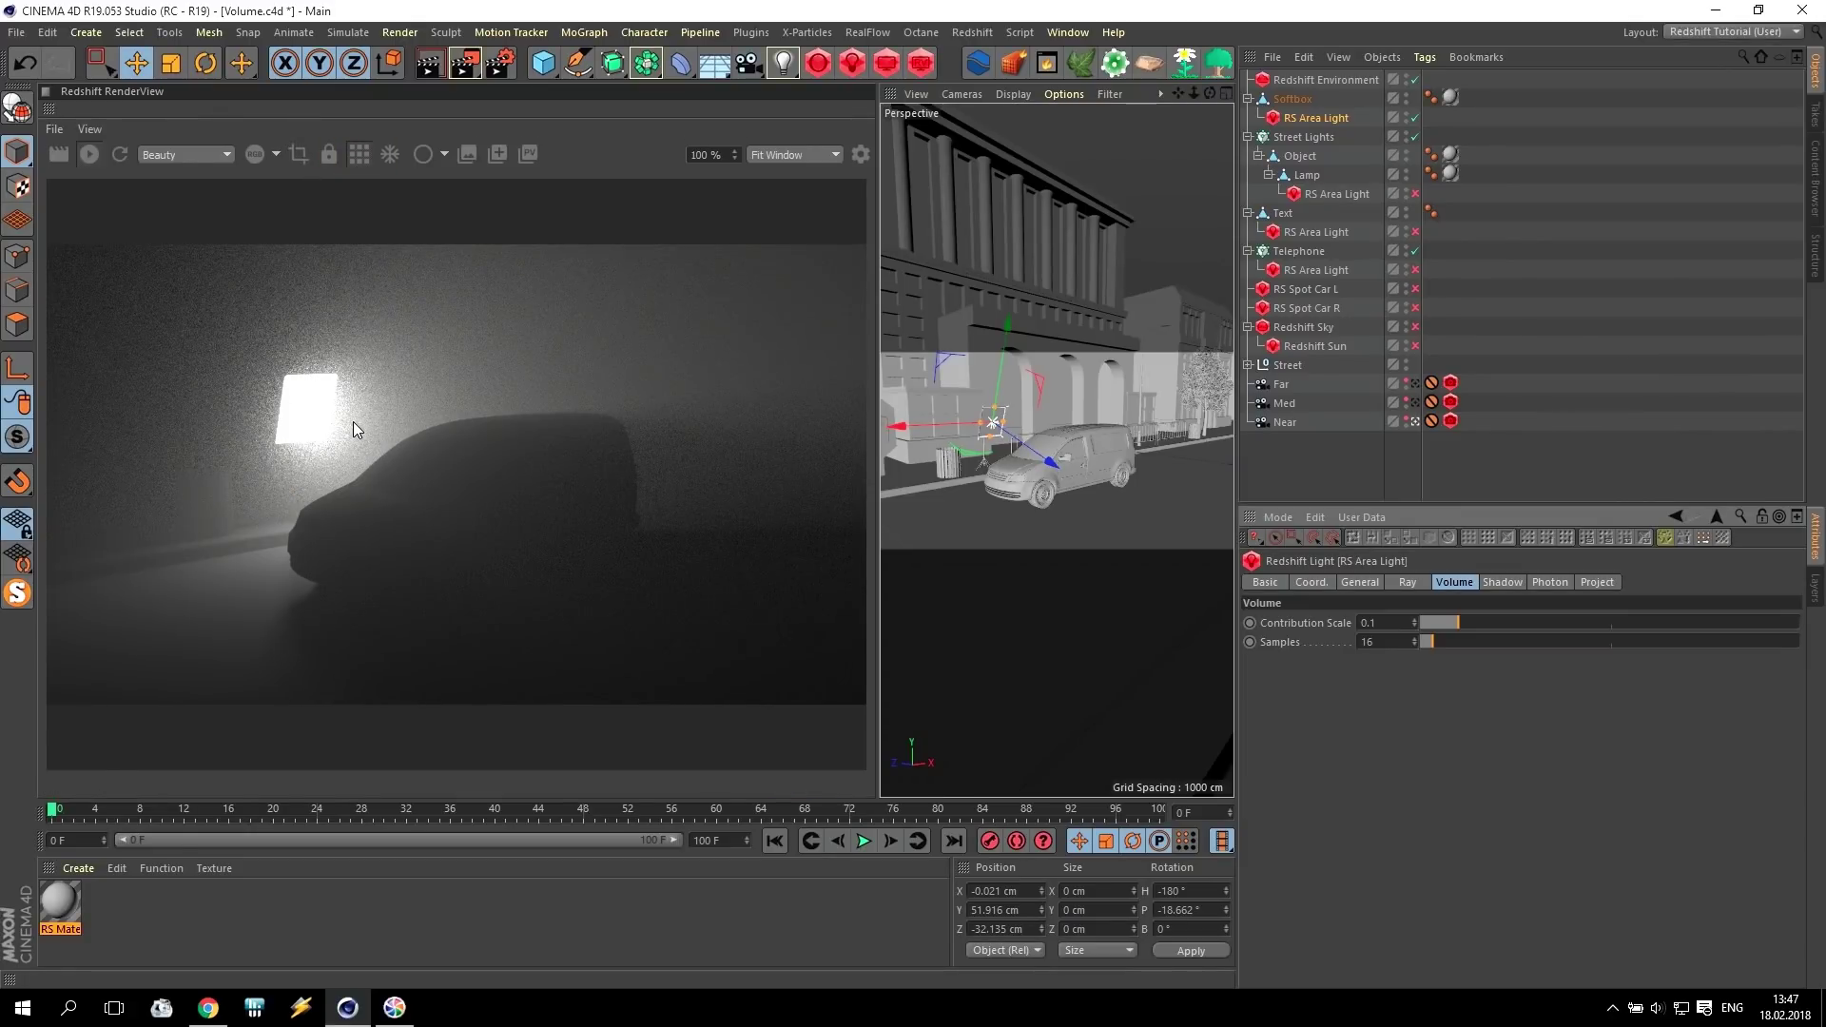
left_click(500, 63)
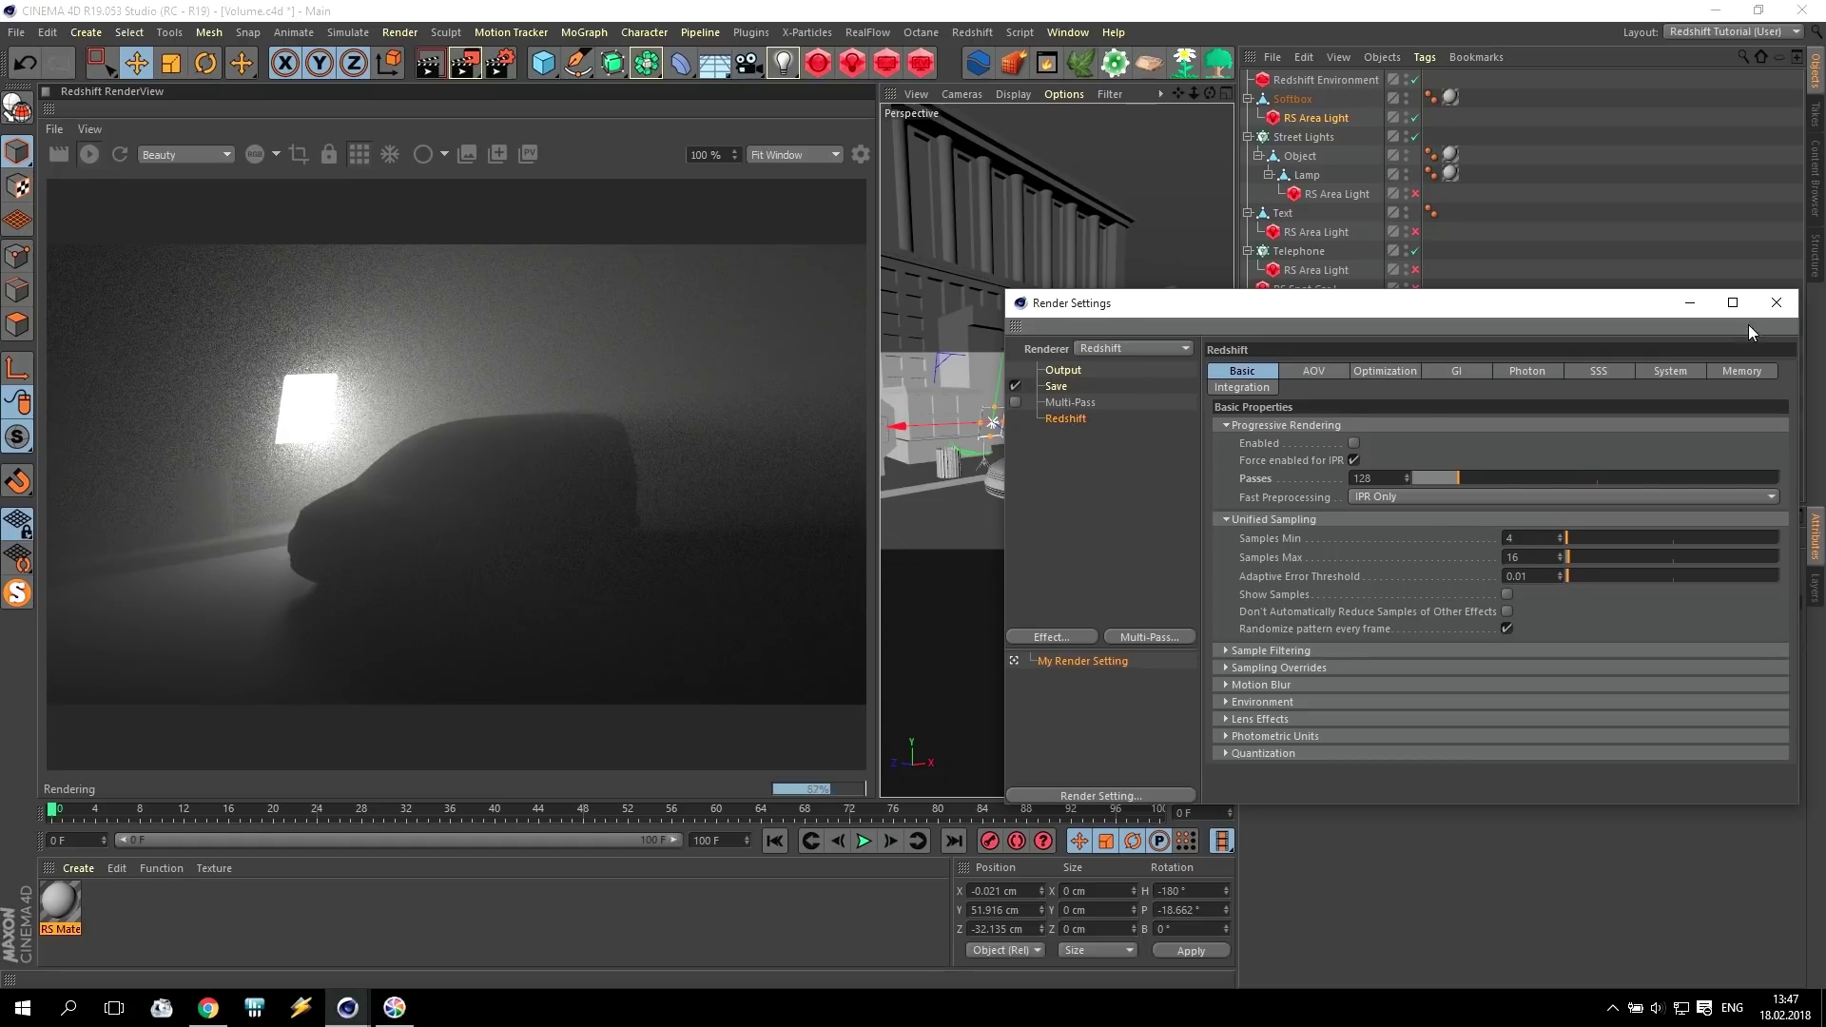
left_click(1776, 302)
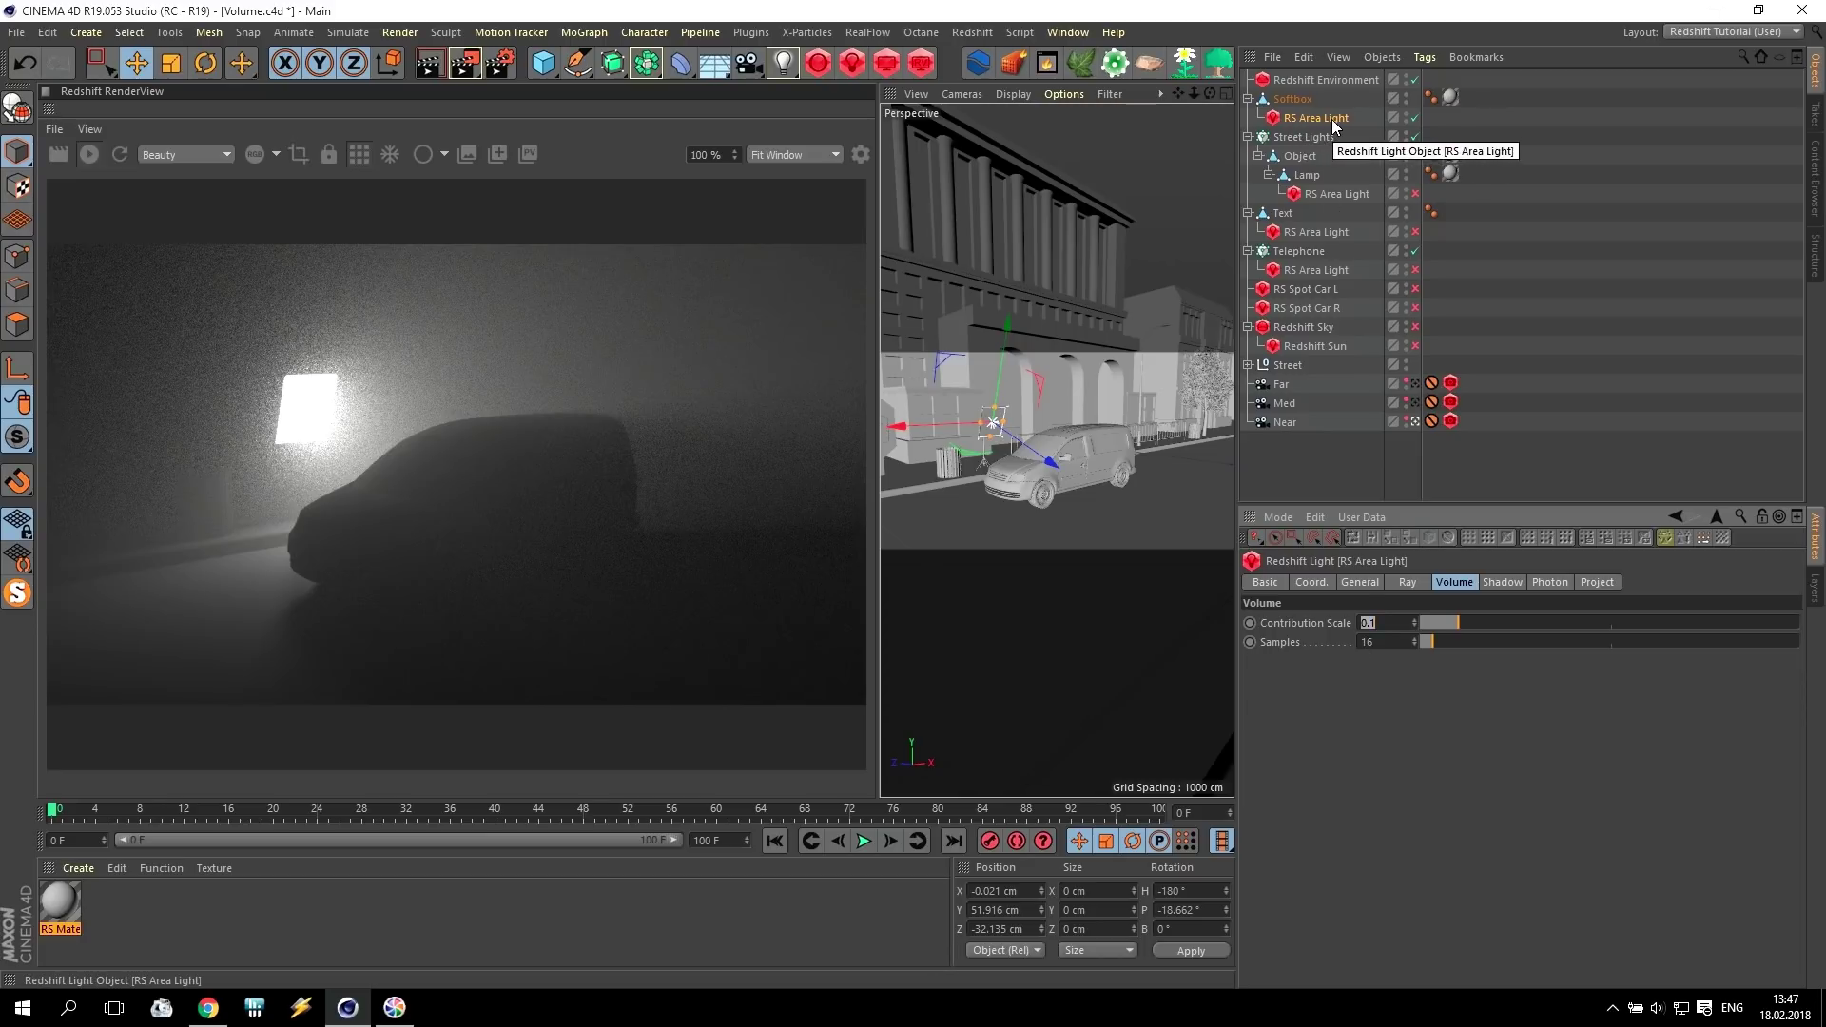
Set the Softbox area light's volume samples to 128.
left_click_drag(1398, 647, 1323, 647)
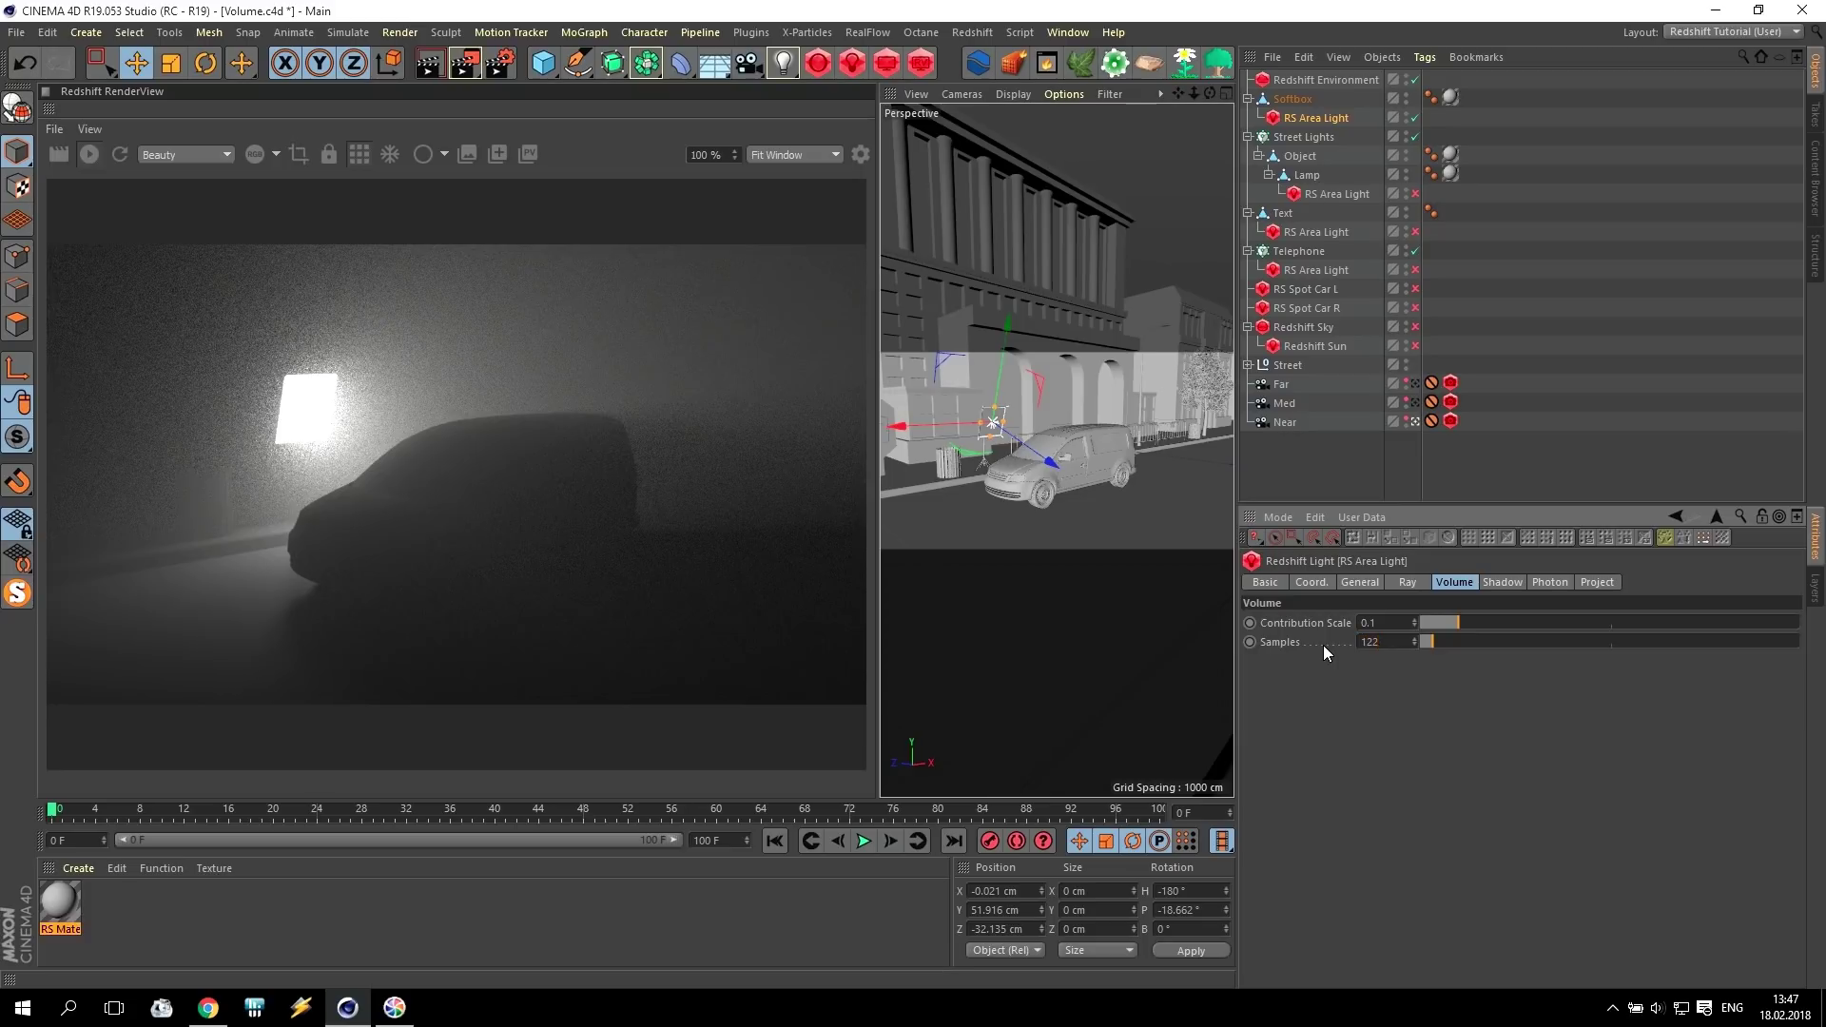
key("Return")
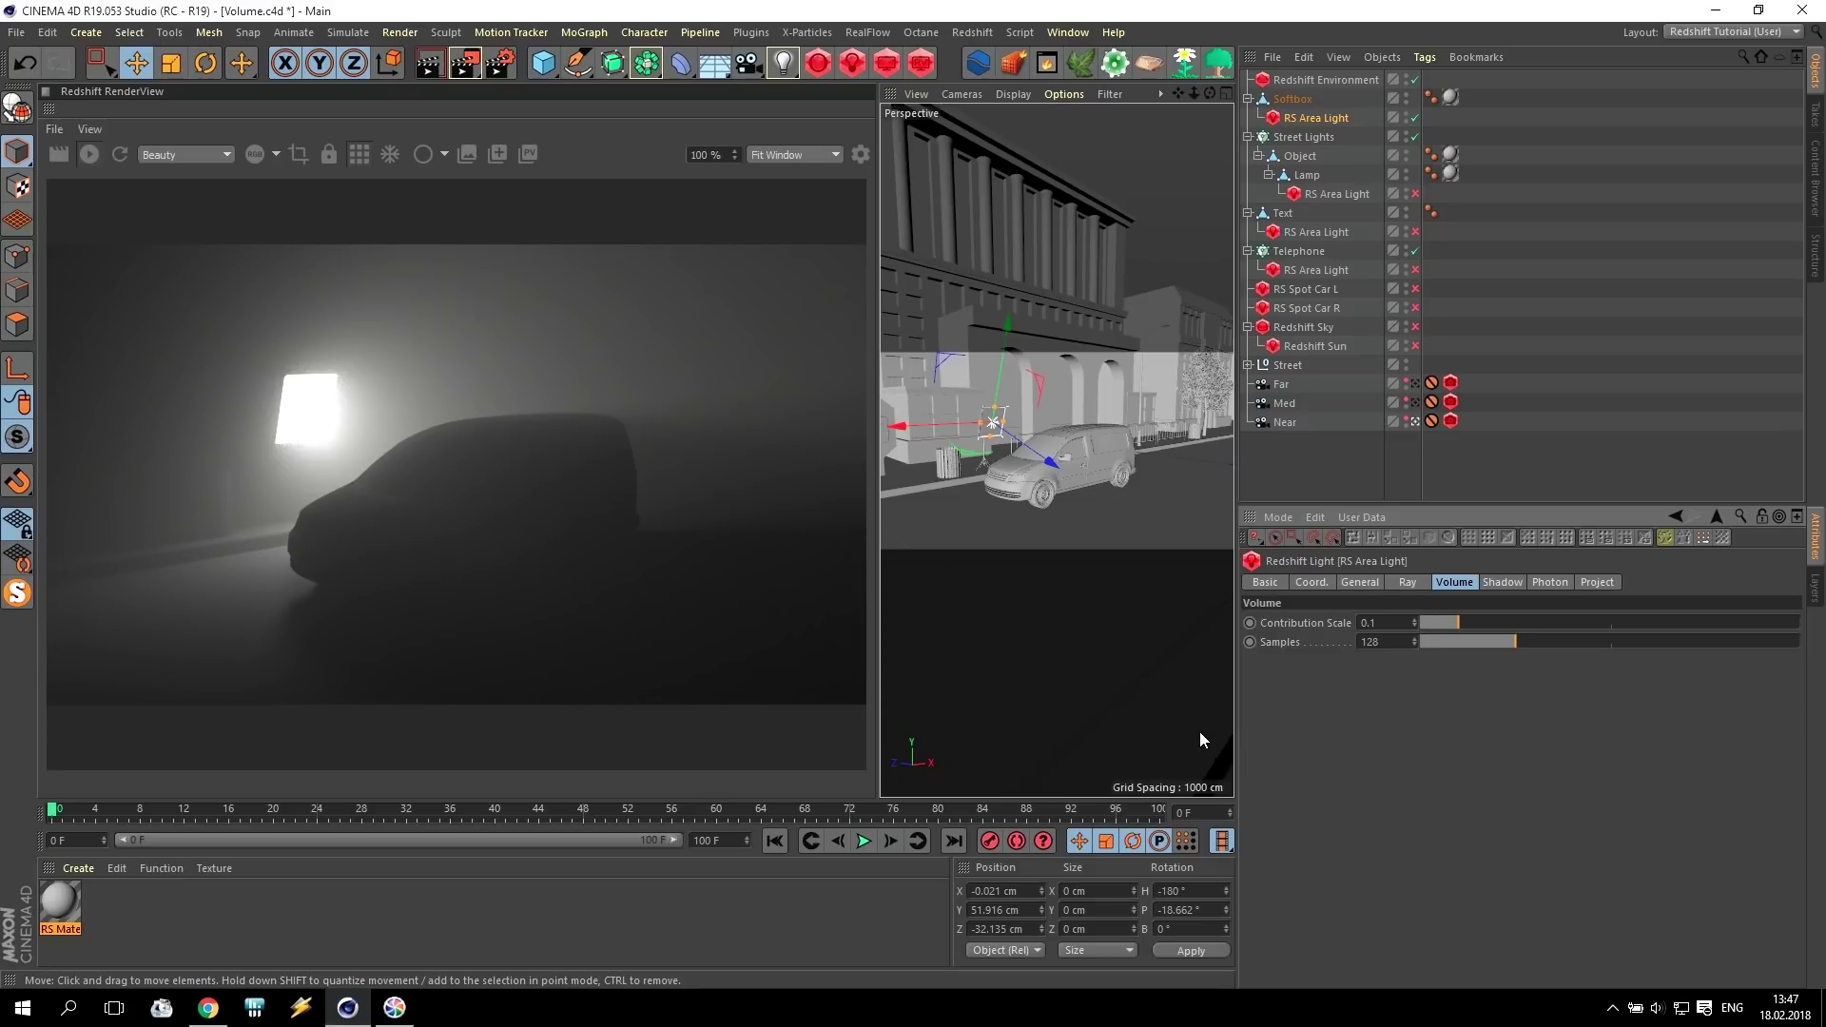
Select the Redshift Environment and review its ray contribution scales and alpha replace option.
left_click(1338, 78)
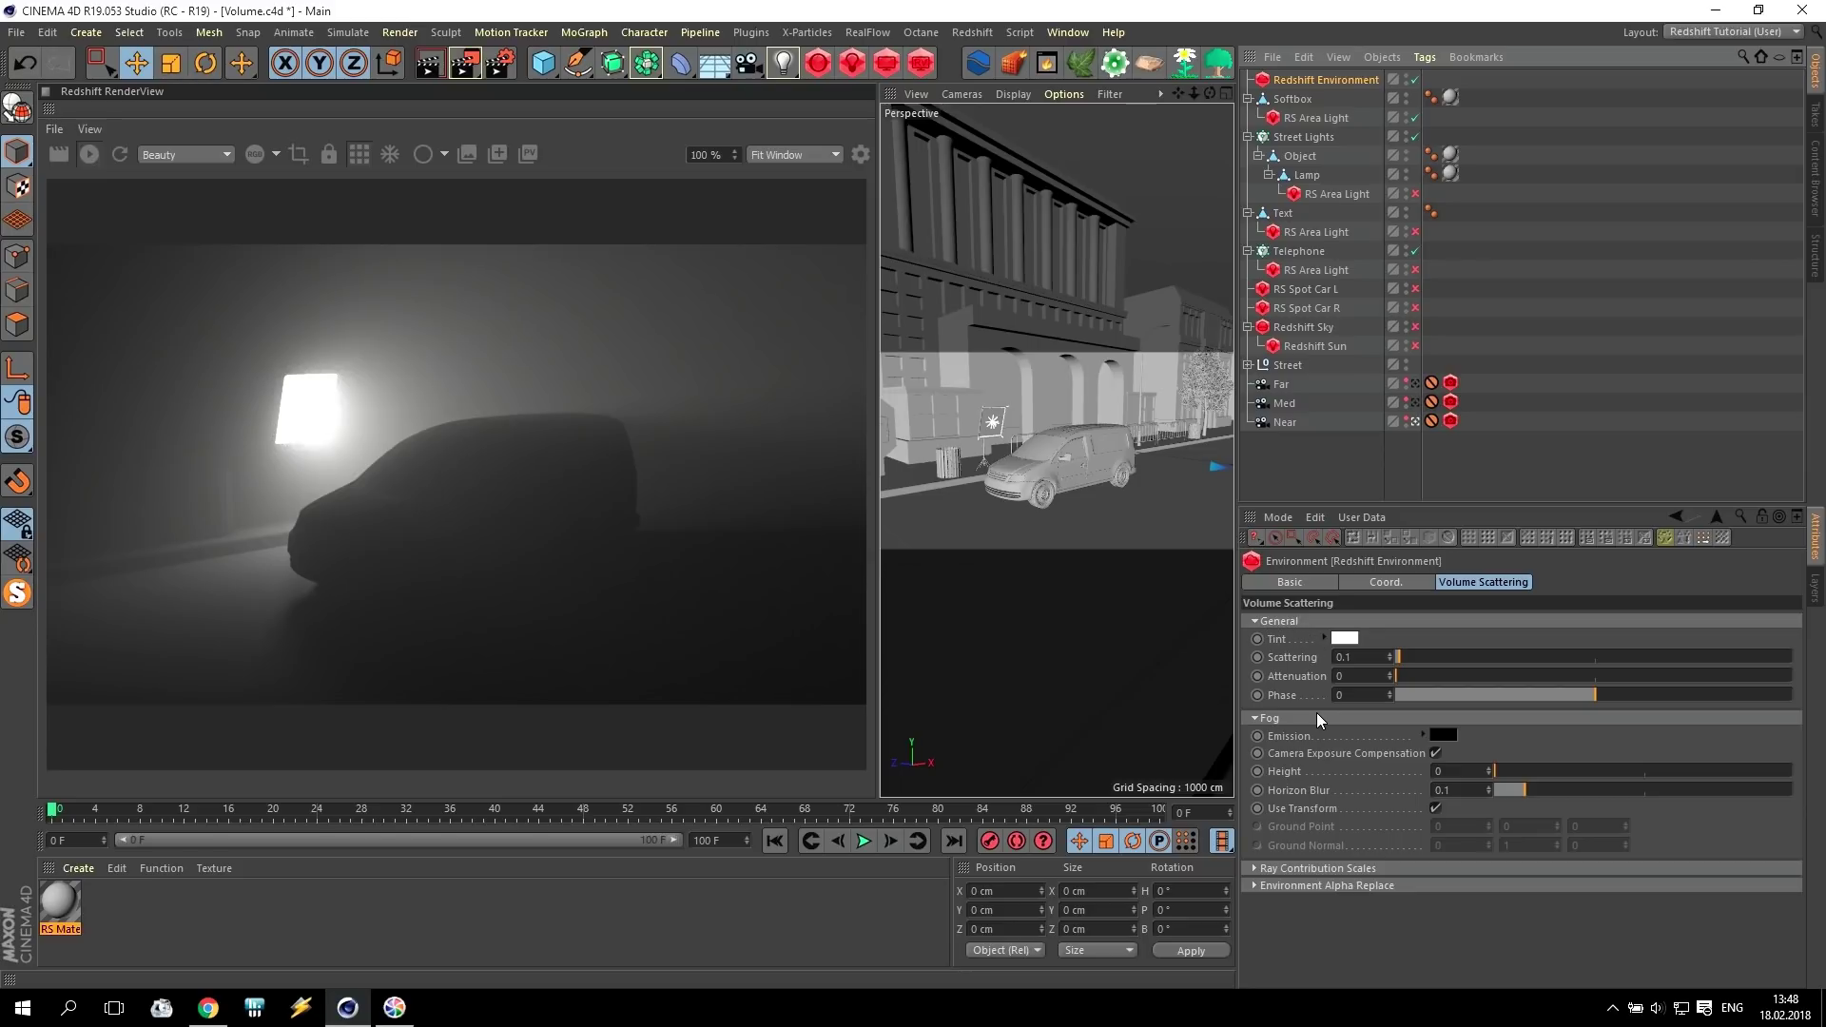
left_click(1292, 869)
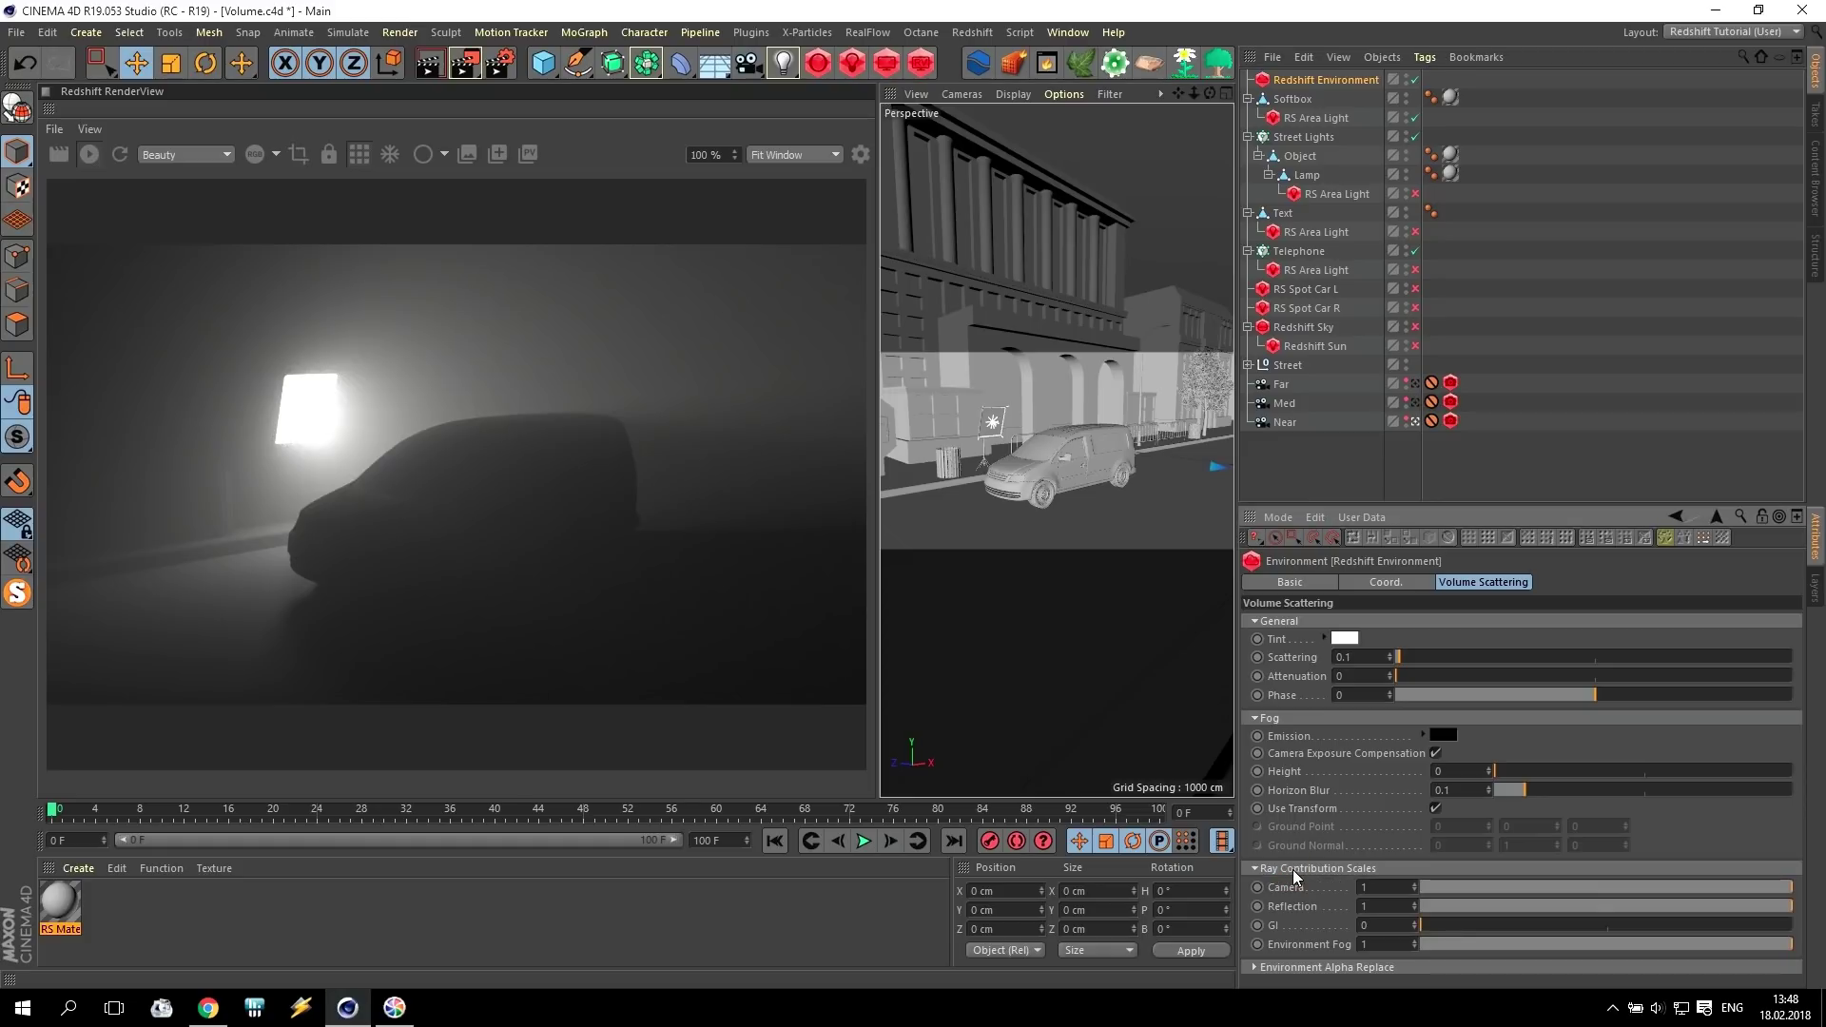
left_click(1318, 968)
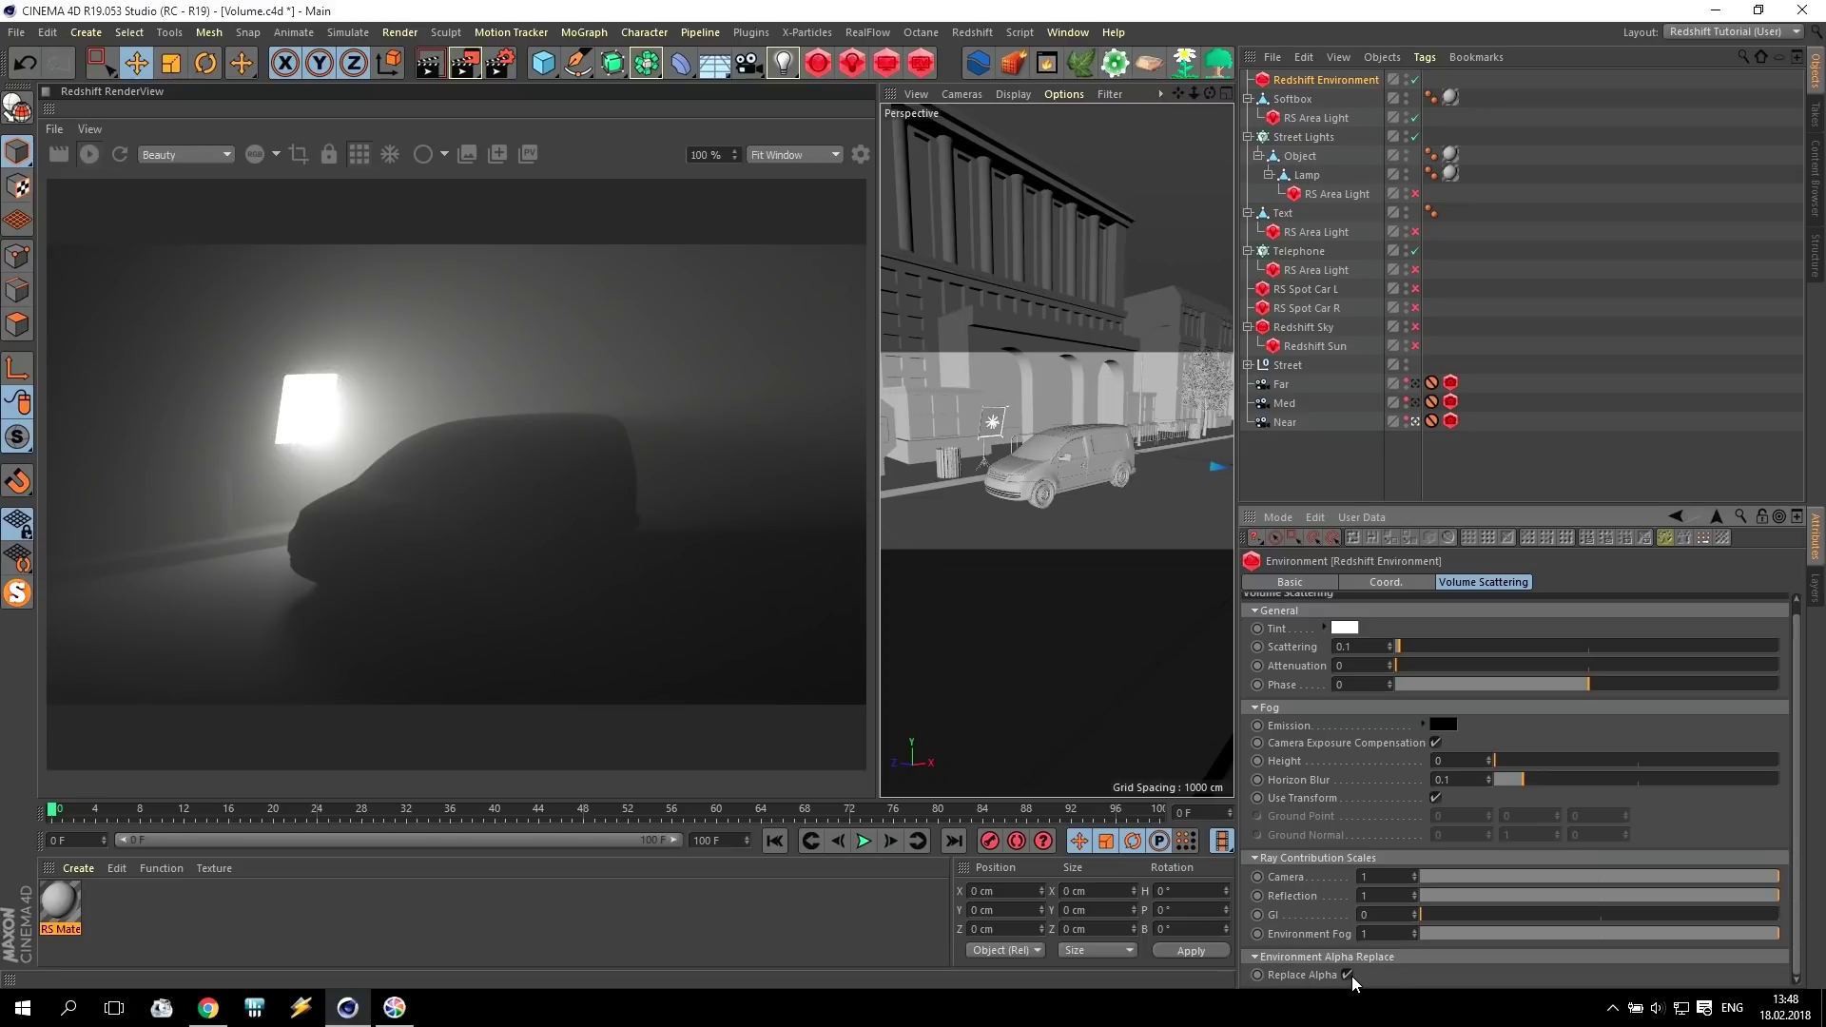
left_click(1330, 956)
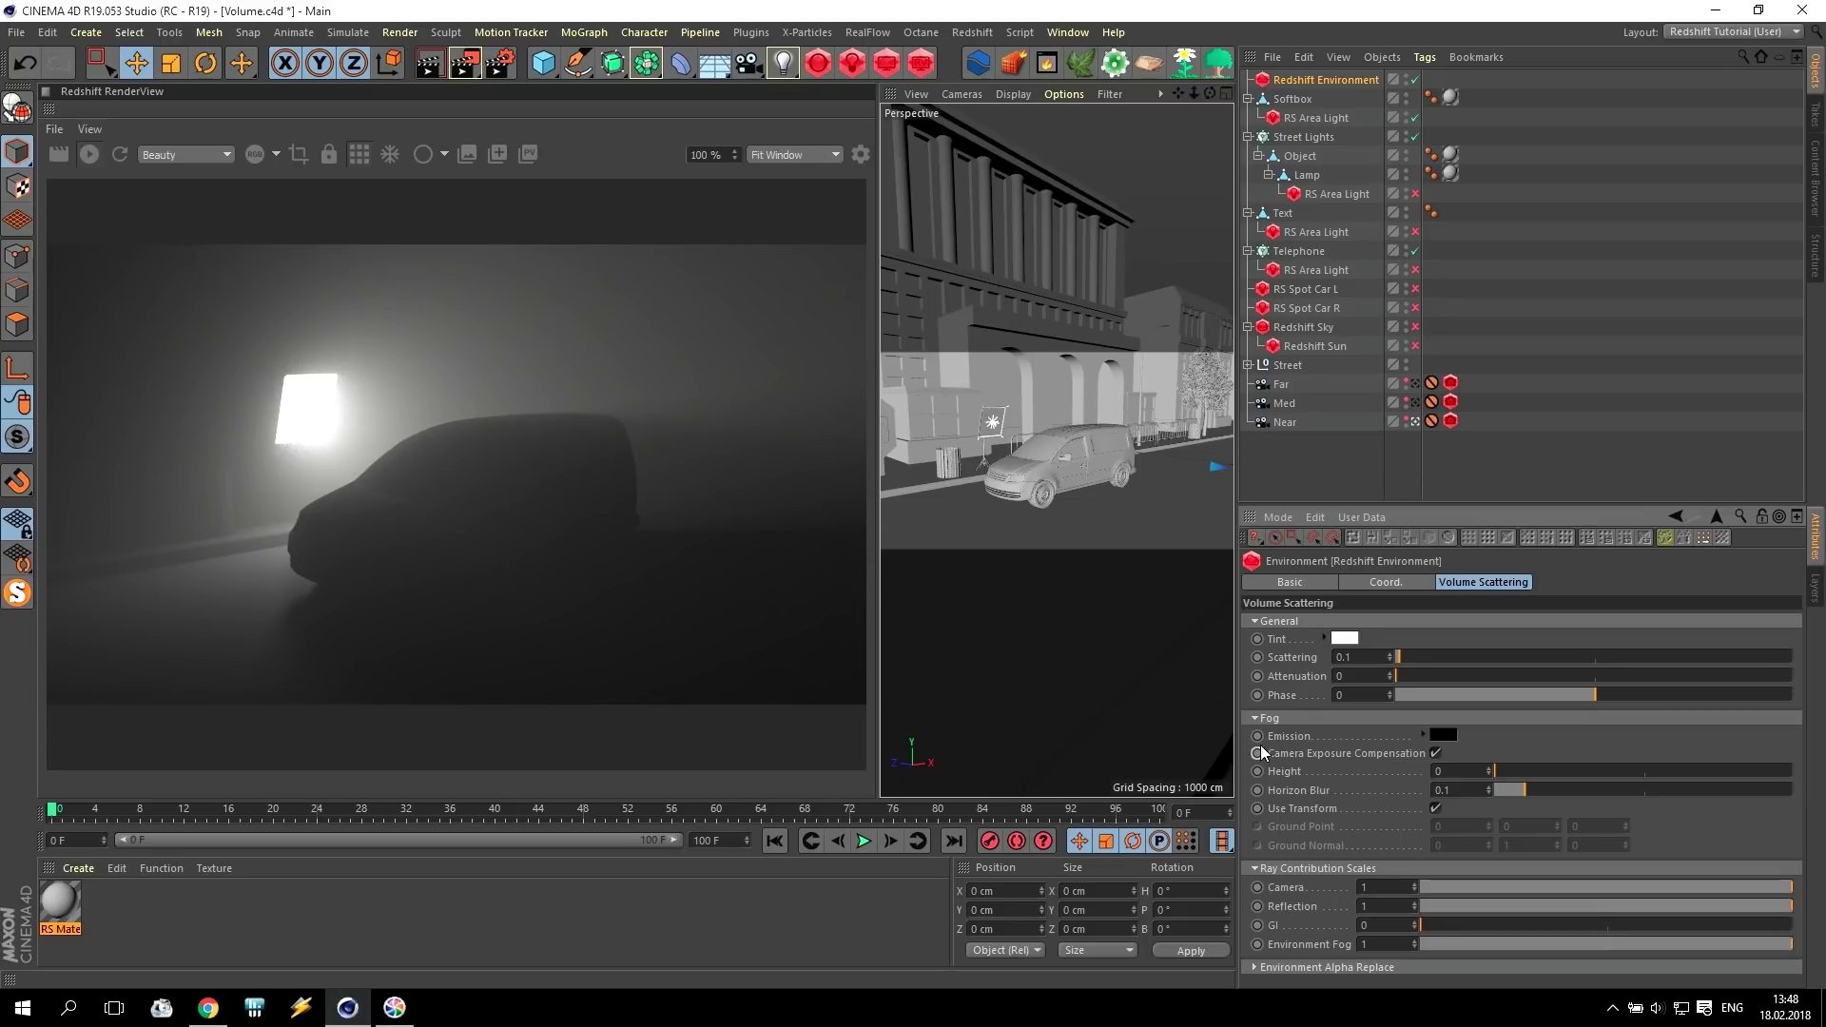
Set the Redshift Environment's volume scattering tint to a saturated yellow.
left_click(1349, 640)
left_click_drag(1346, 639, 1492, 658)
left_click(1334, 705)
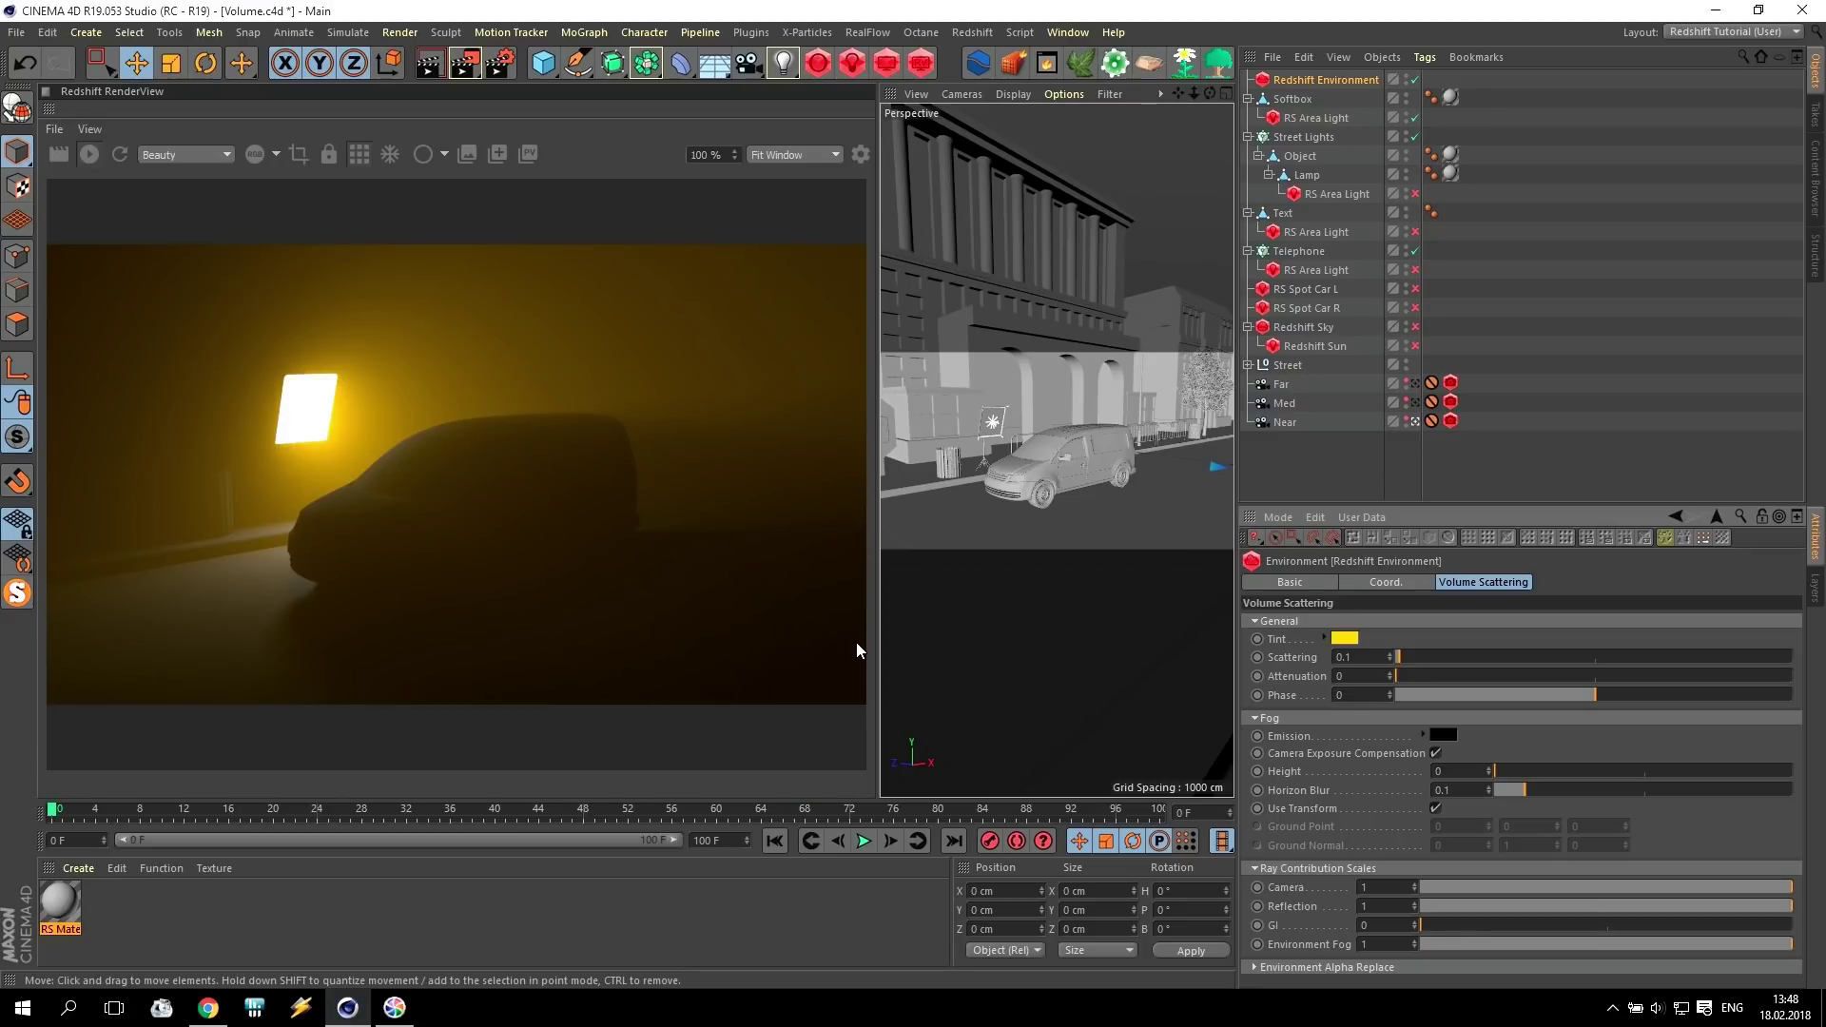
Change the environment's volume scattering tint to magenta with a hue of 316°.
left_click(1344, 640)
left_click(1464, 635)
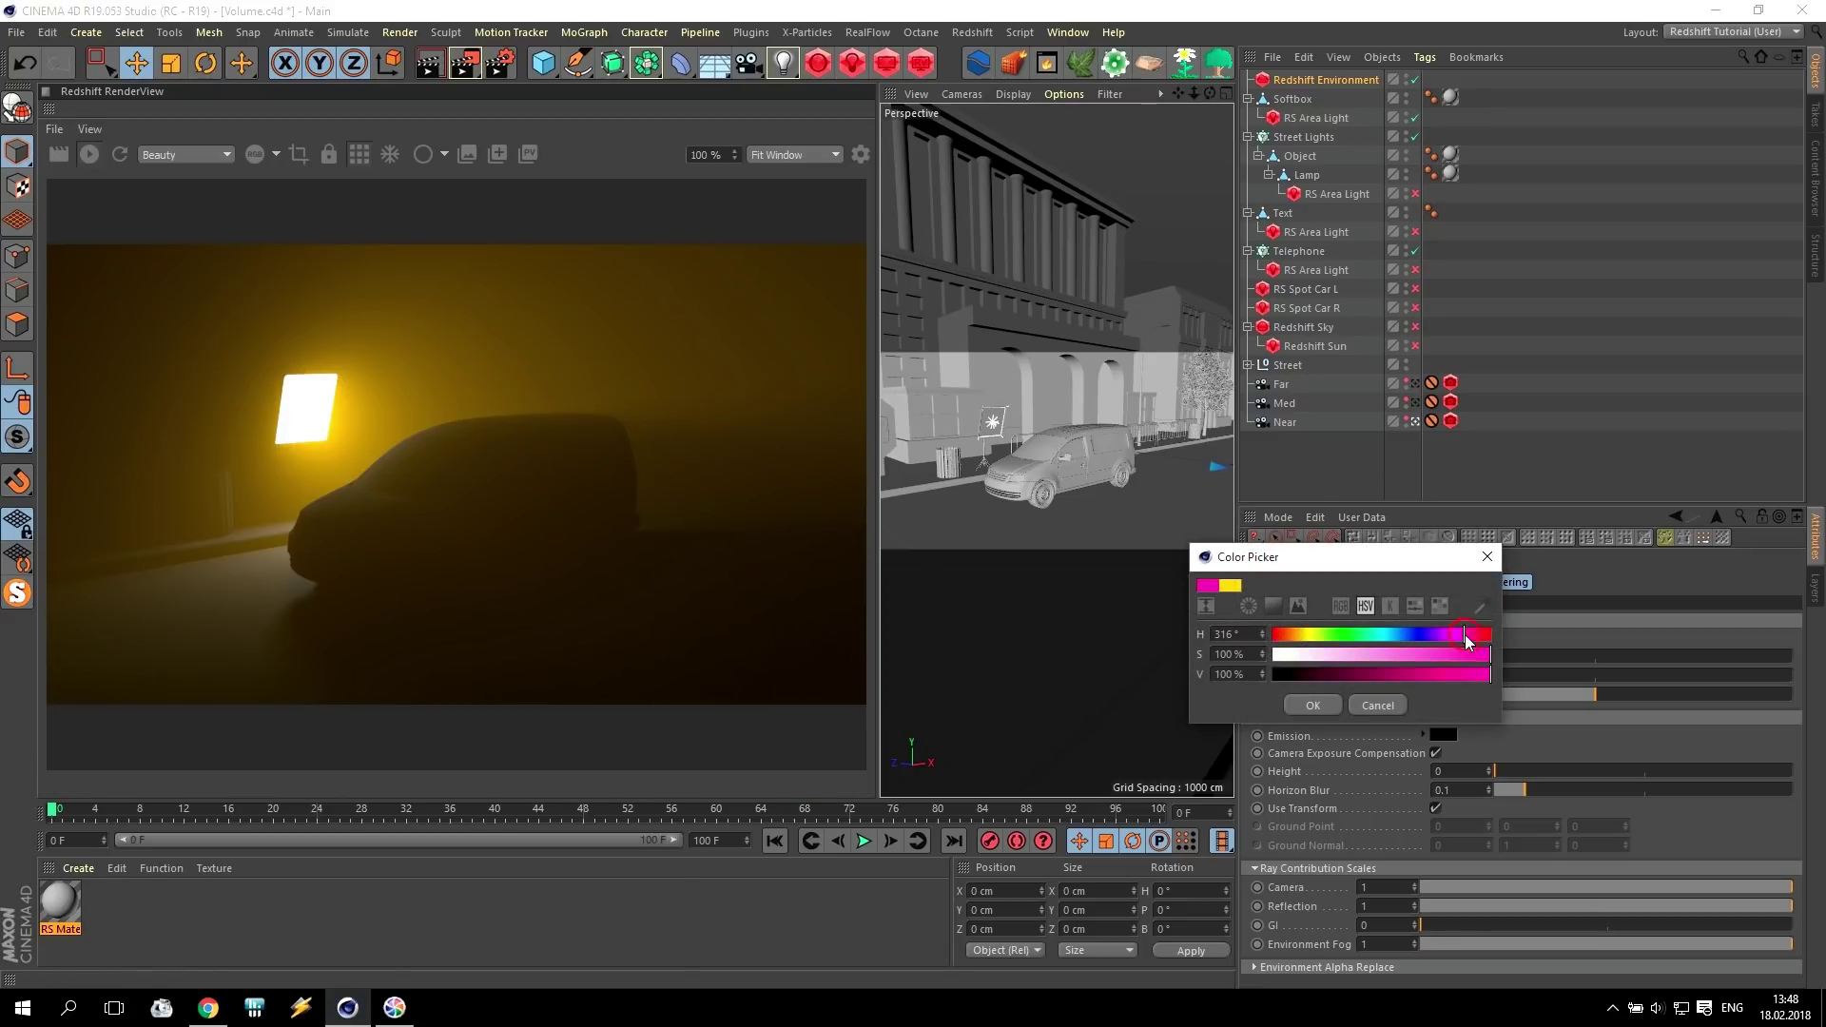
left_click(1324, 702)
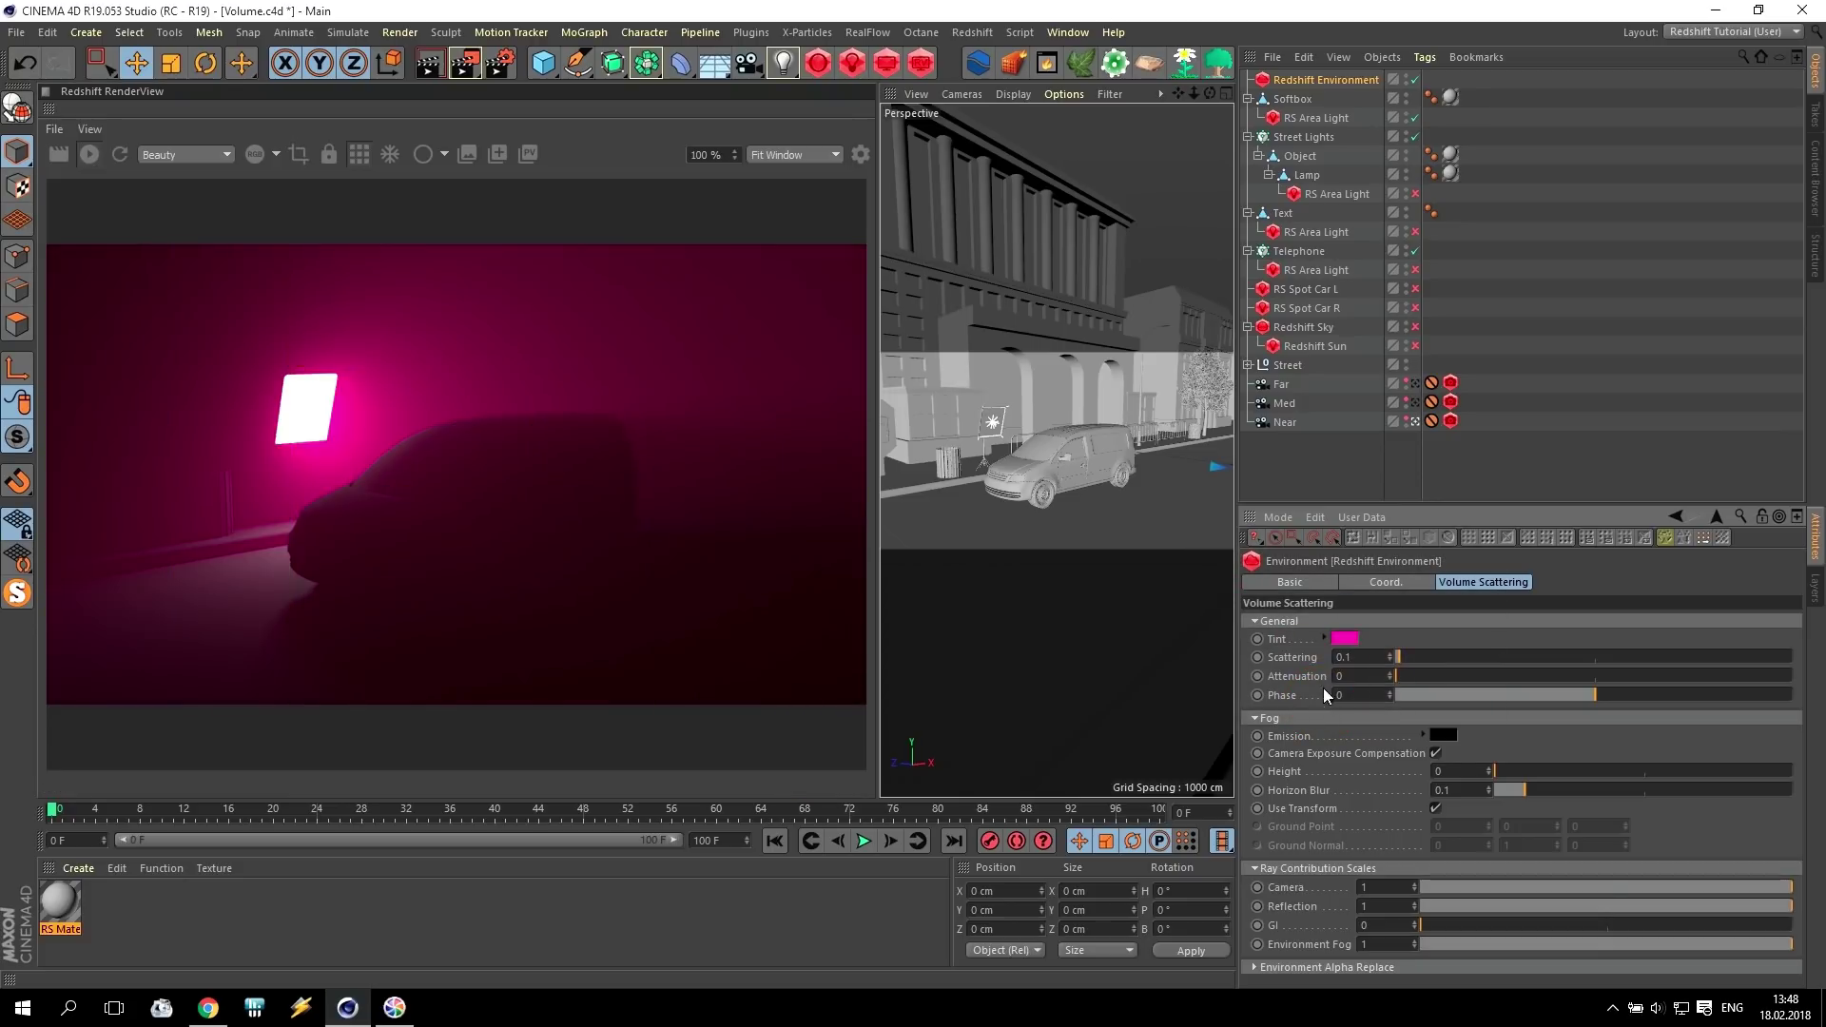
Restore the environment's volume scattering tint to white.
left_click(1339, 640)
left_click_drag(1303, 659, 1263, 659)
left_click(1303, 708)
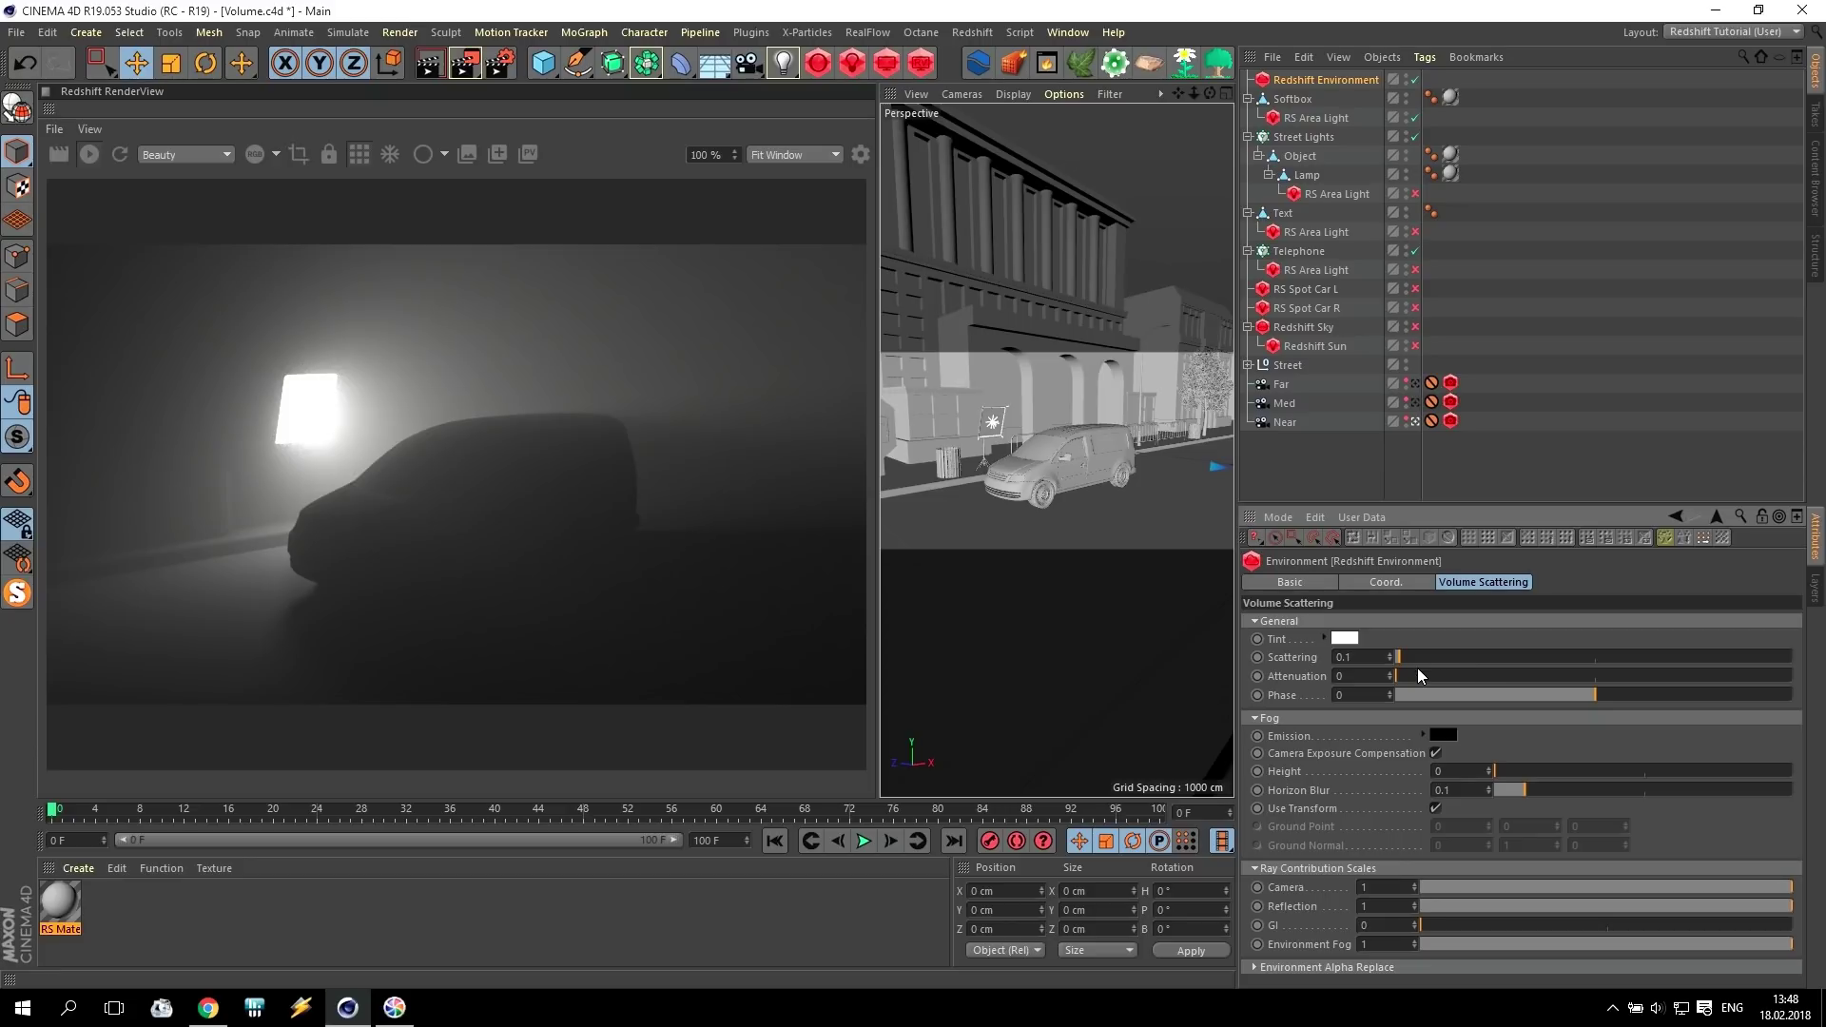
Try higher scattering values on the environment, including 0.656, and return scattering to 0.1.
left_click_drag(1413, 658, 1563, 656)
left_click_drag(1436, 657, 1422, 656)
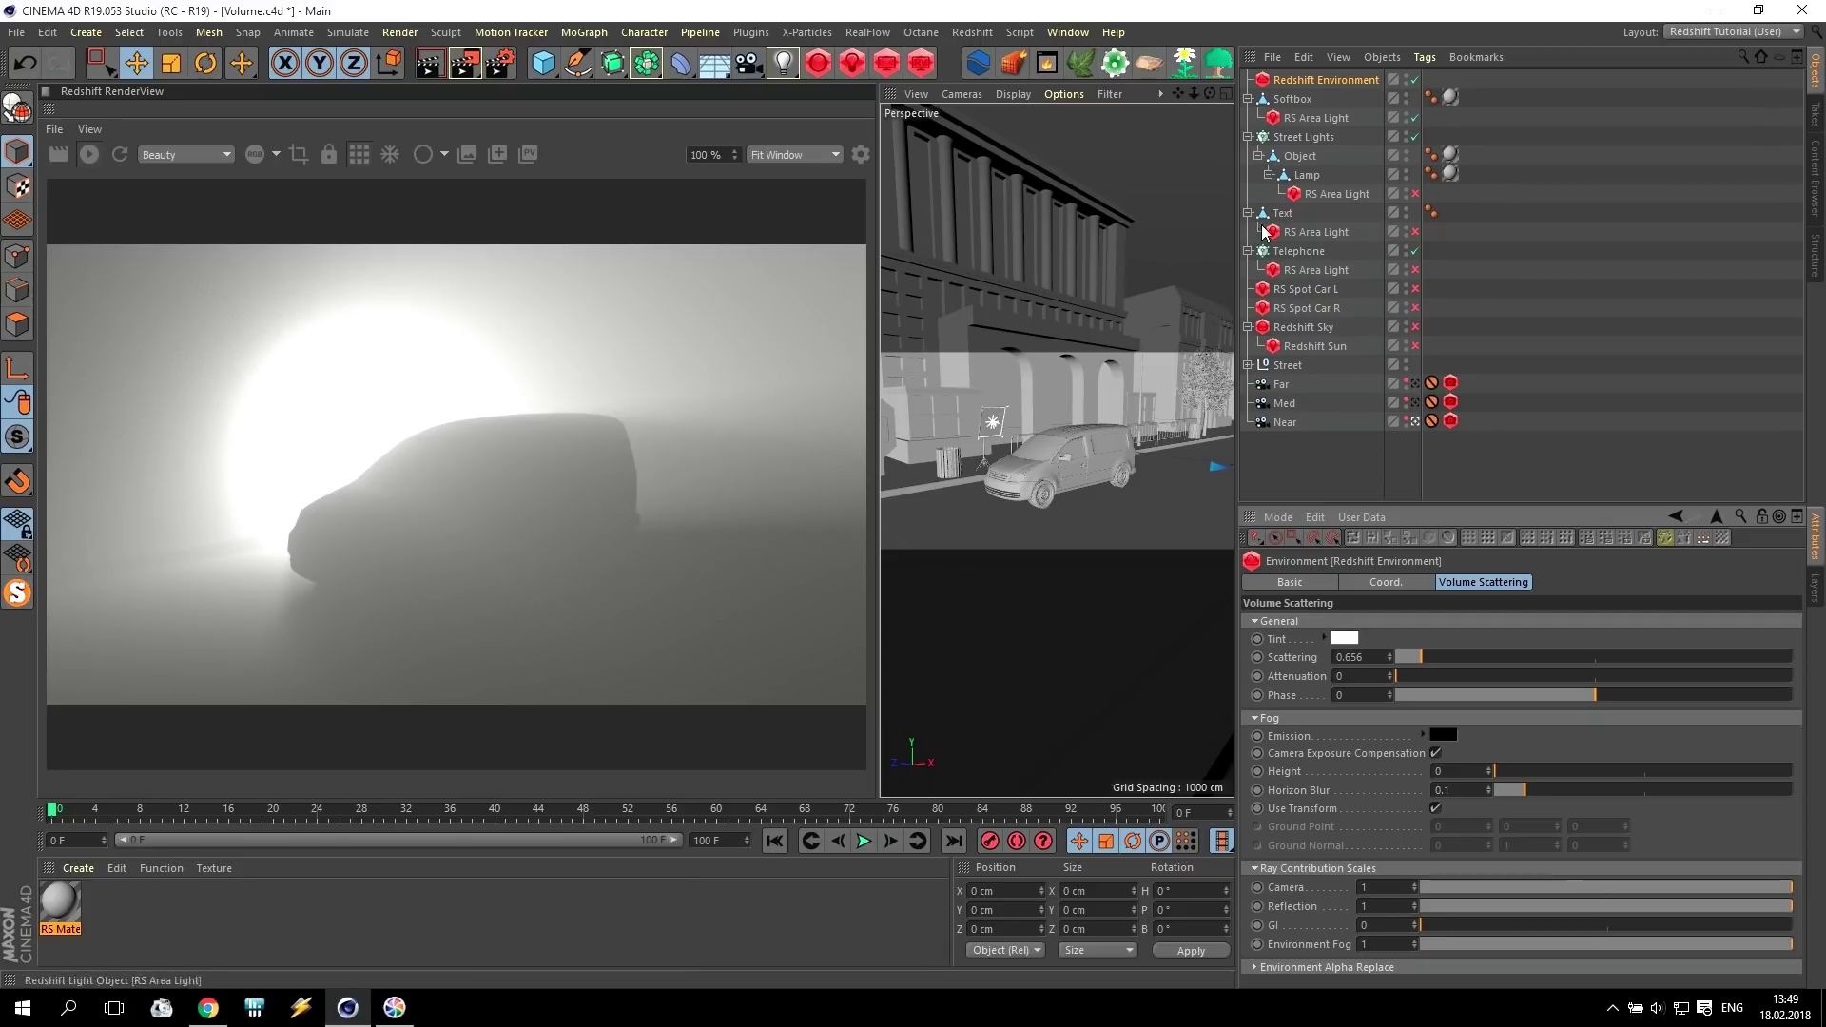
left_click_drag(1350, 658, 1409, 674)
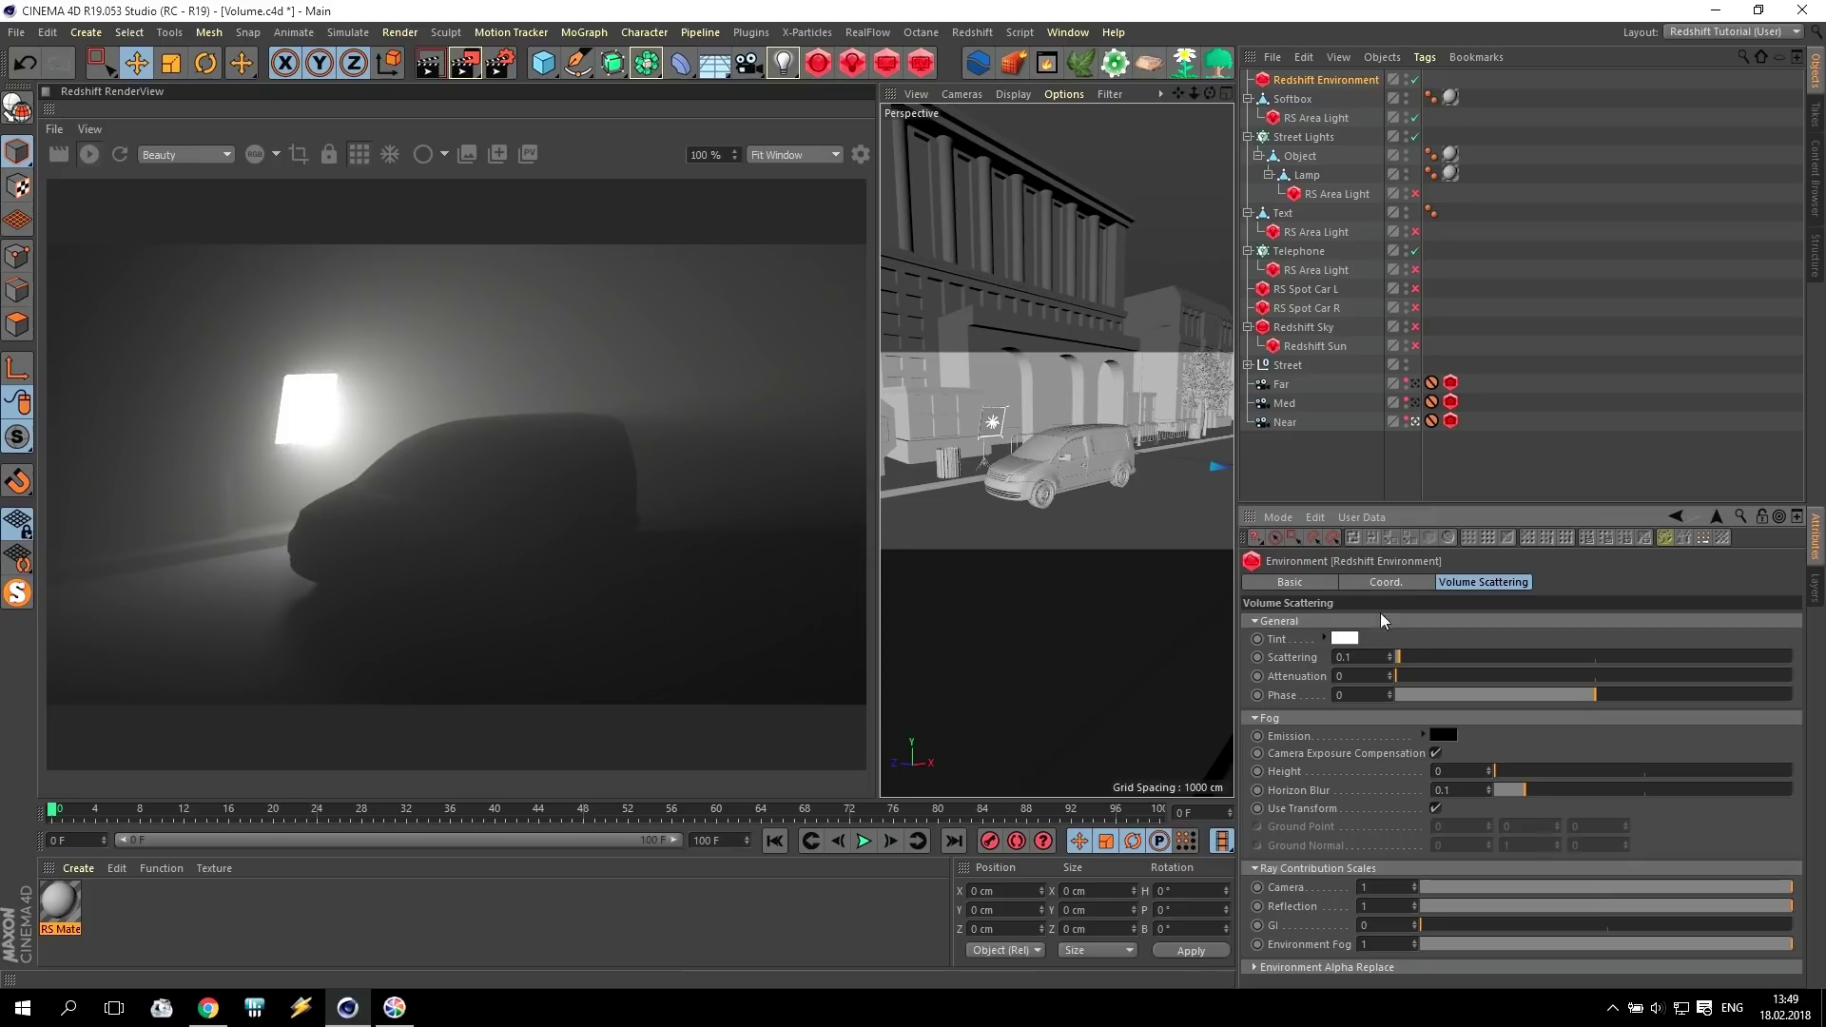
Set the environment's fog emission colour to bright green with hue 135°, saturation 100% and value 100%.
left_click(1438, 738)
left_click(1445, 732)
left_click(1428, 773)
left_click_drag(1428, 774, 1594, 758)
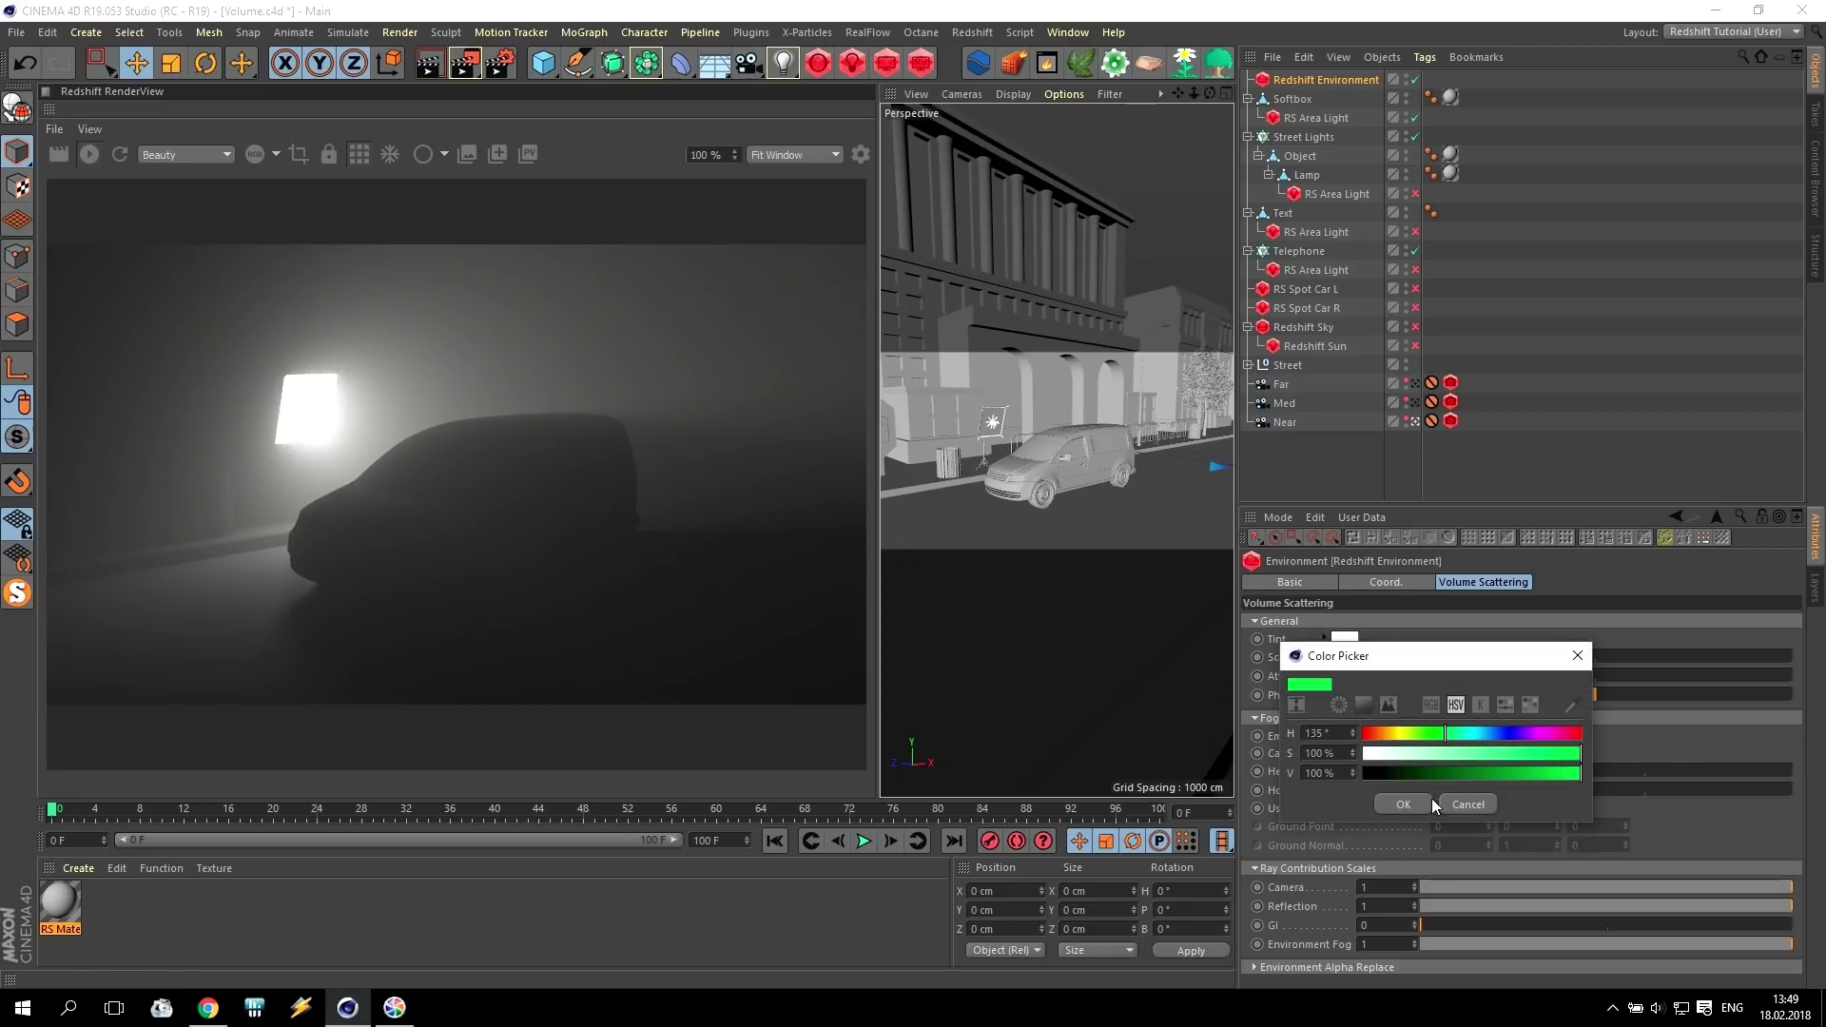
left_click(1405, 805)
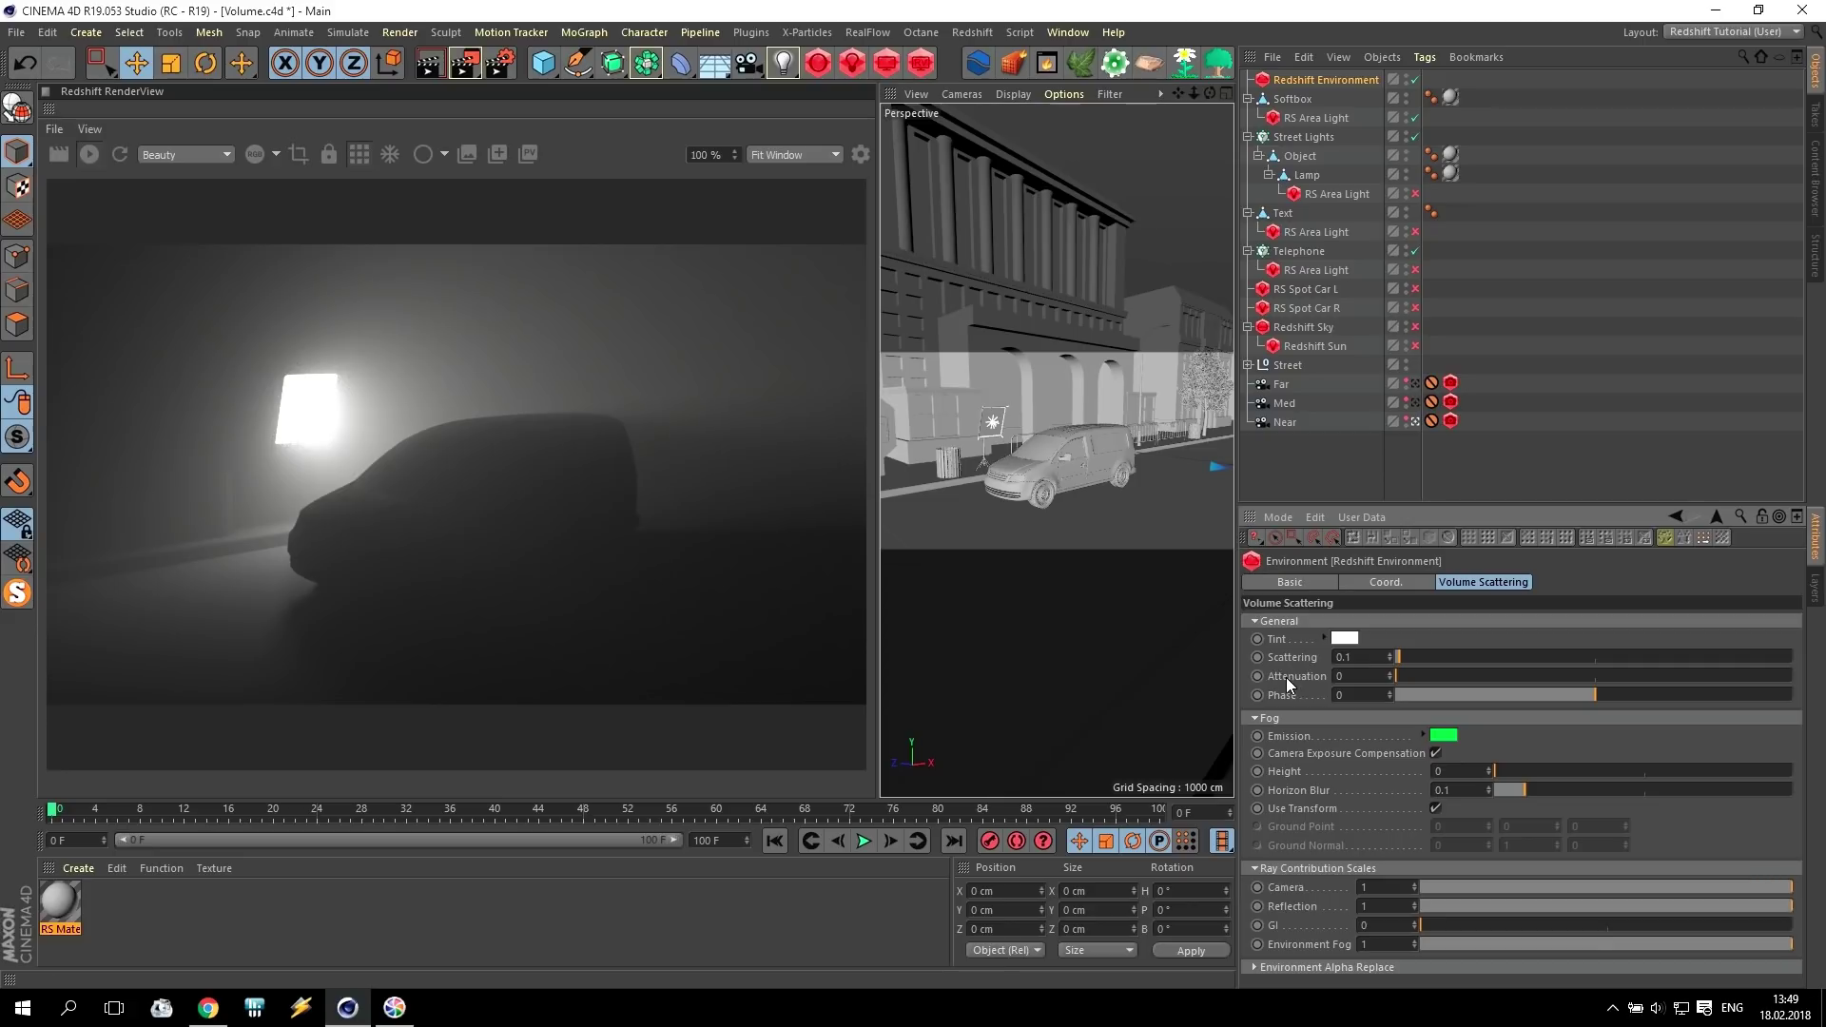
Try attenuation values of 0.009, 0.028 and 0.423 on the environment, and reset the attenuation to 0.
left_click(1402, 679)
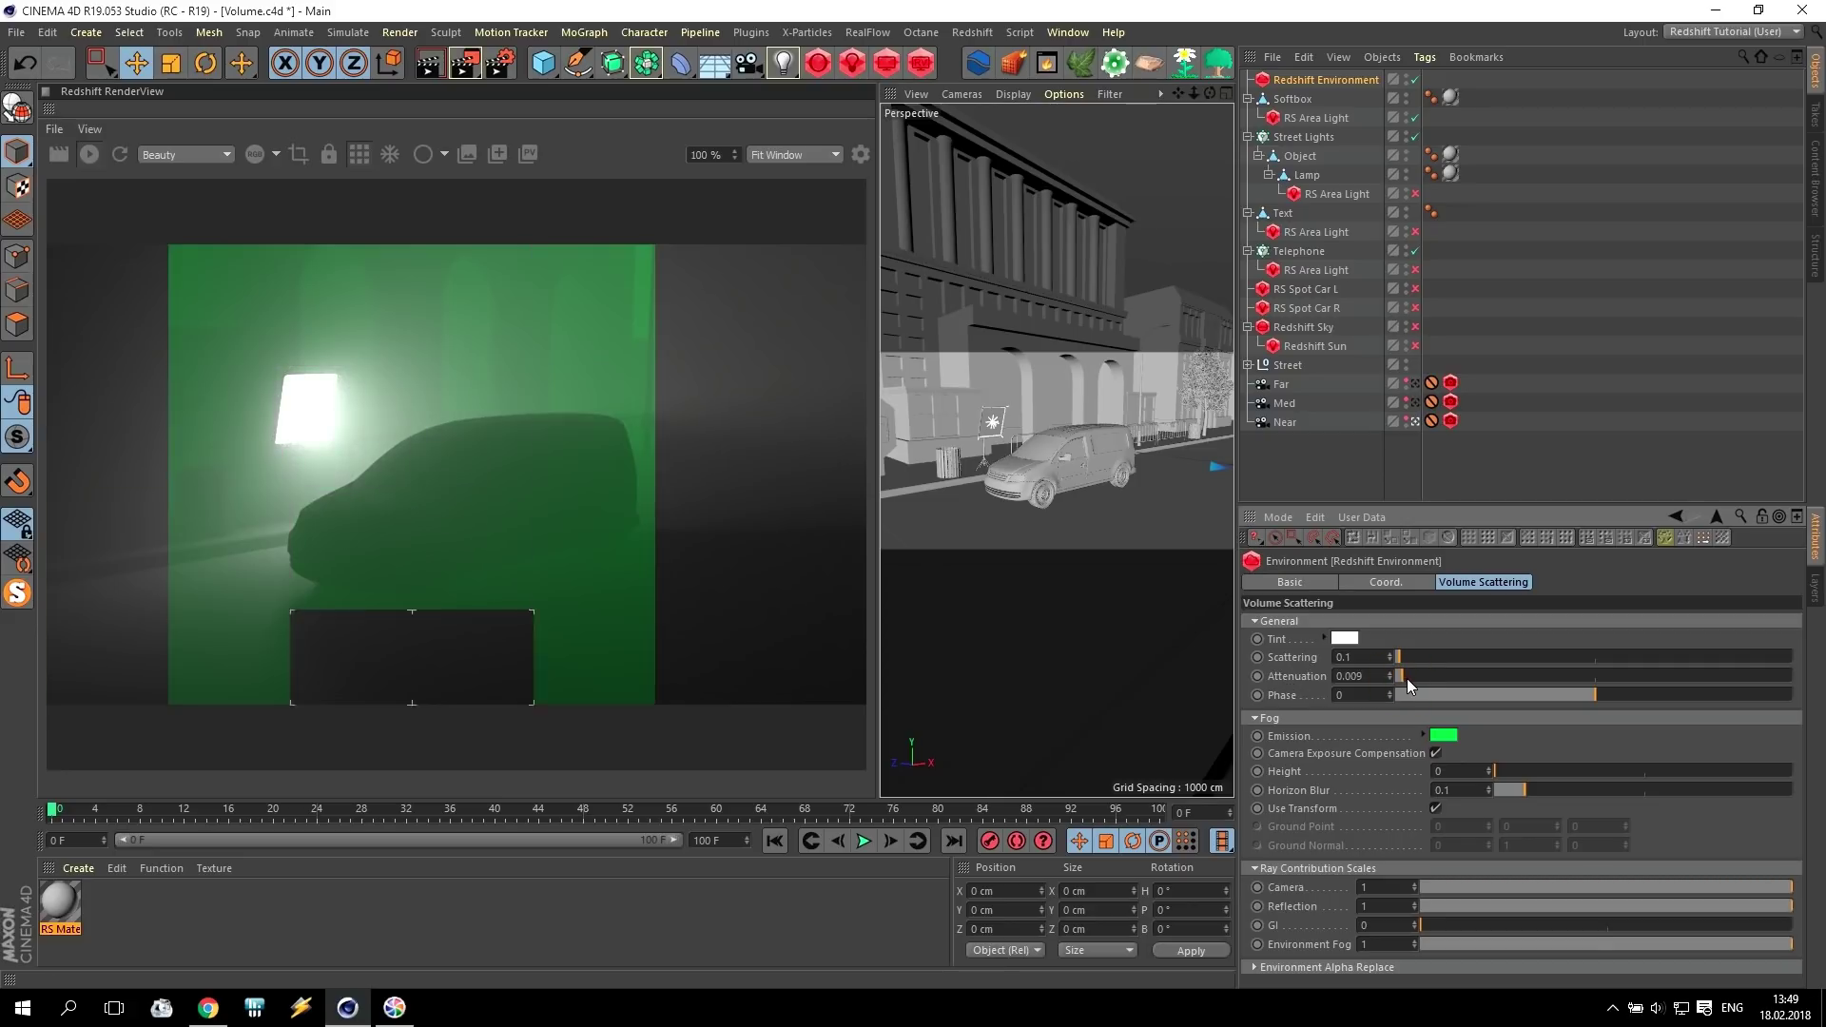
left_click(1416, 677)
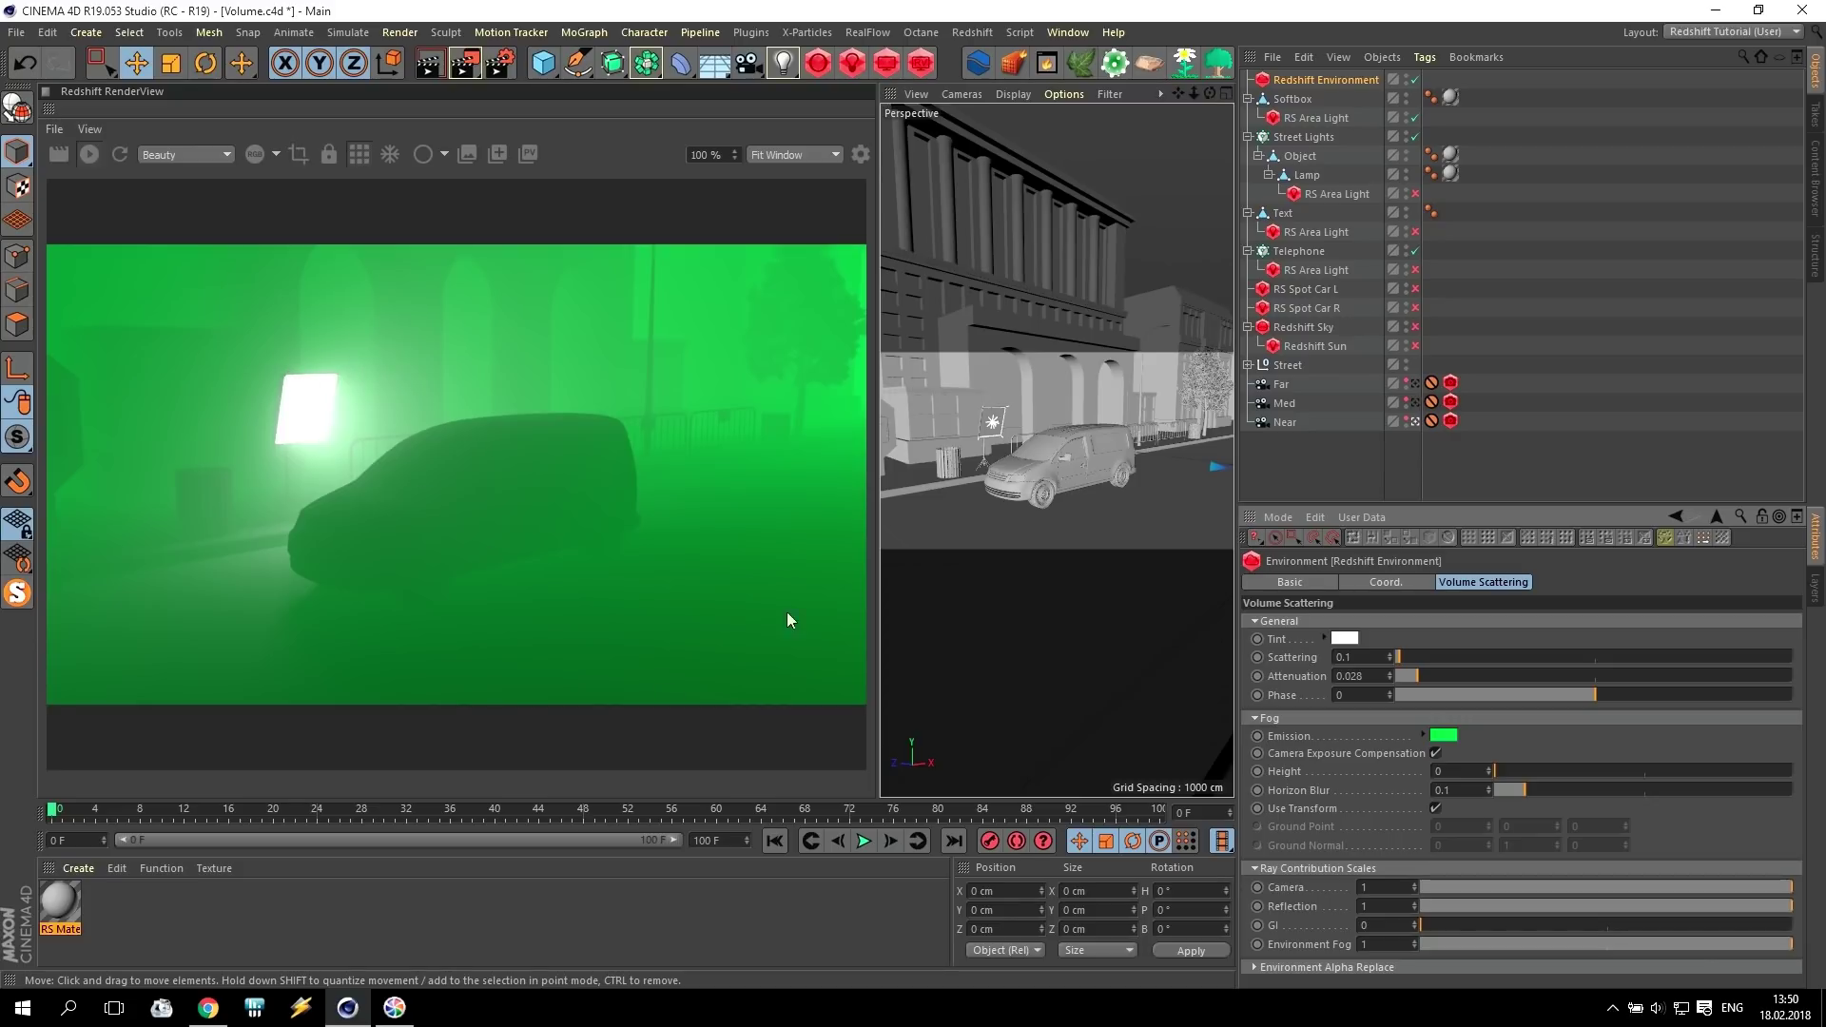
left_click_drag(1446, 678, 1731, 685)
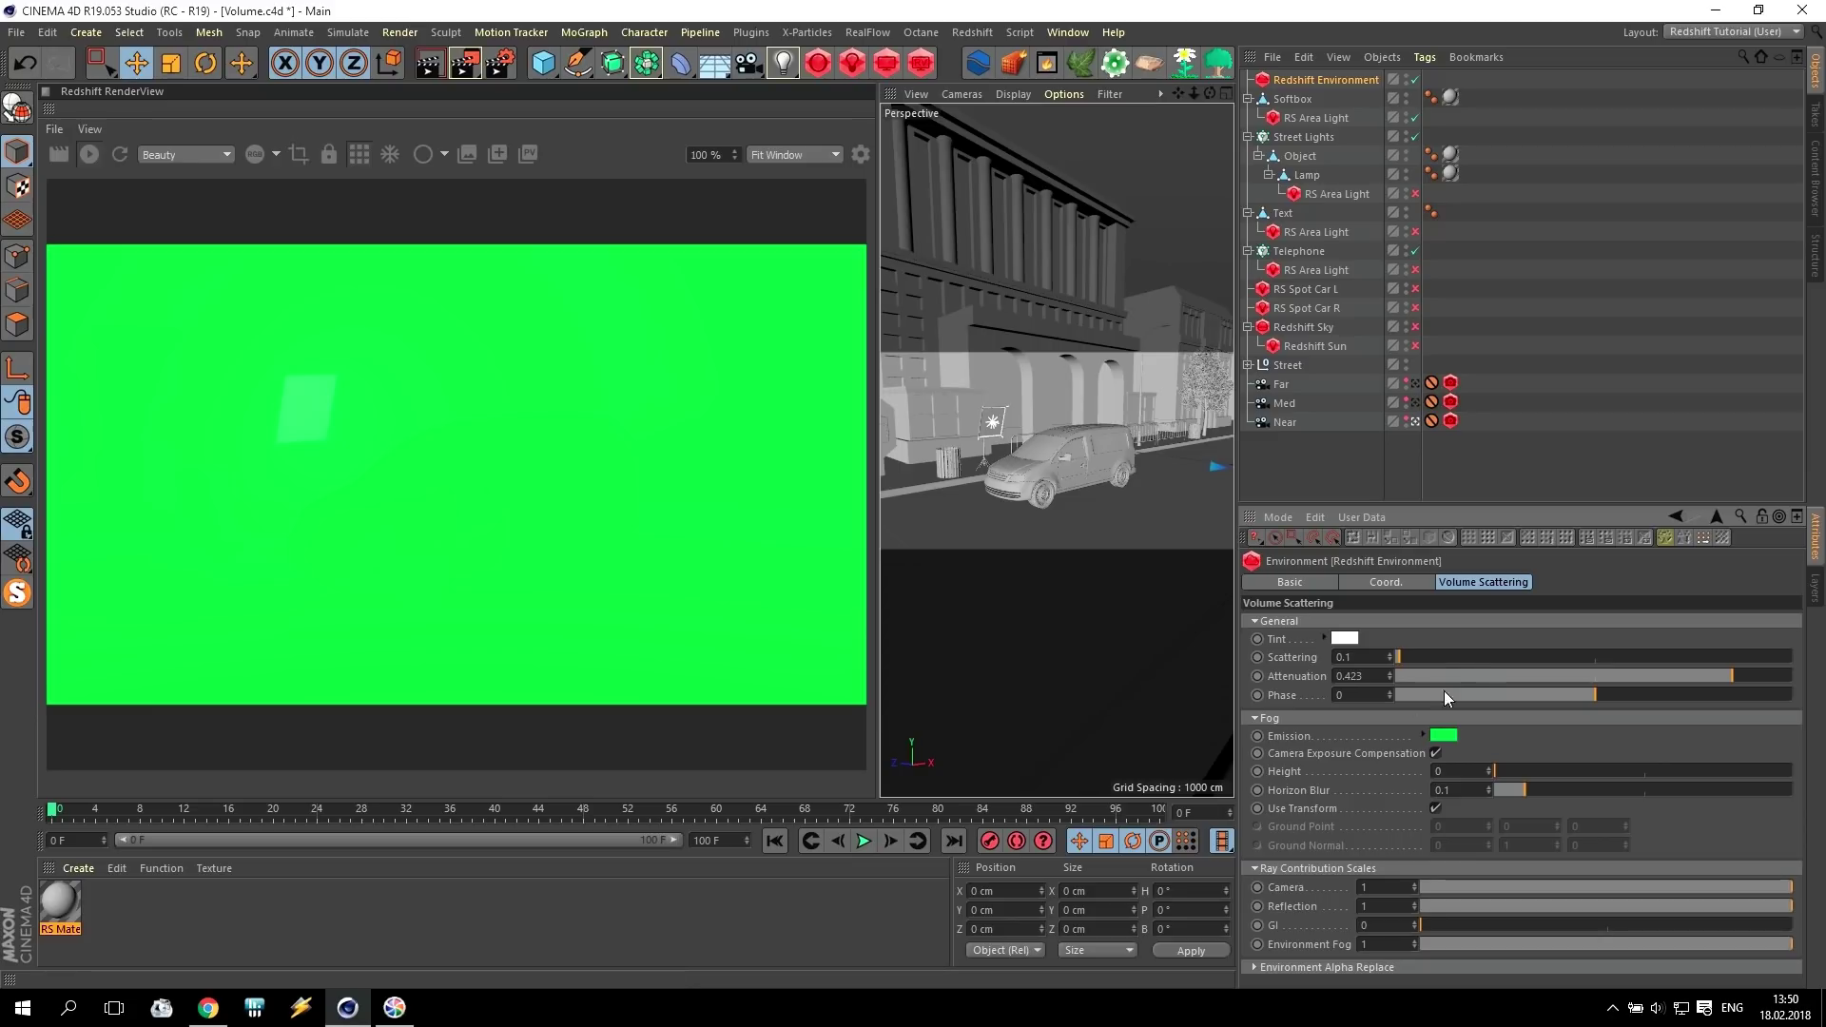
left_click(1407, 673)
left_click_drag(1346, 676, 1449, 698)
key("BackSpace")
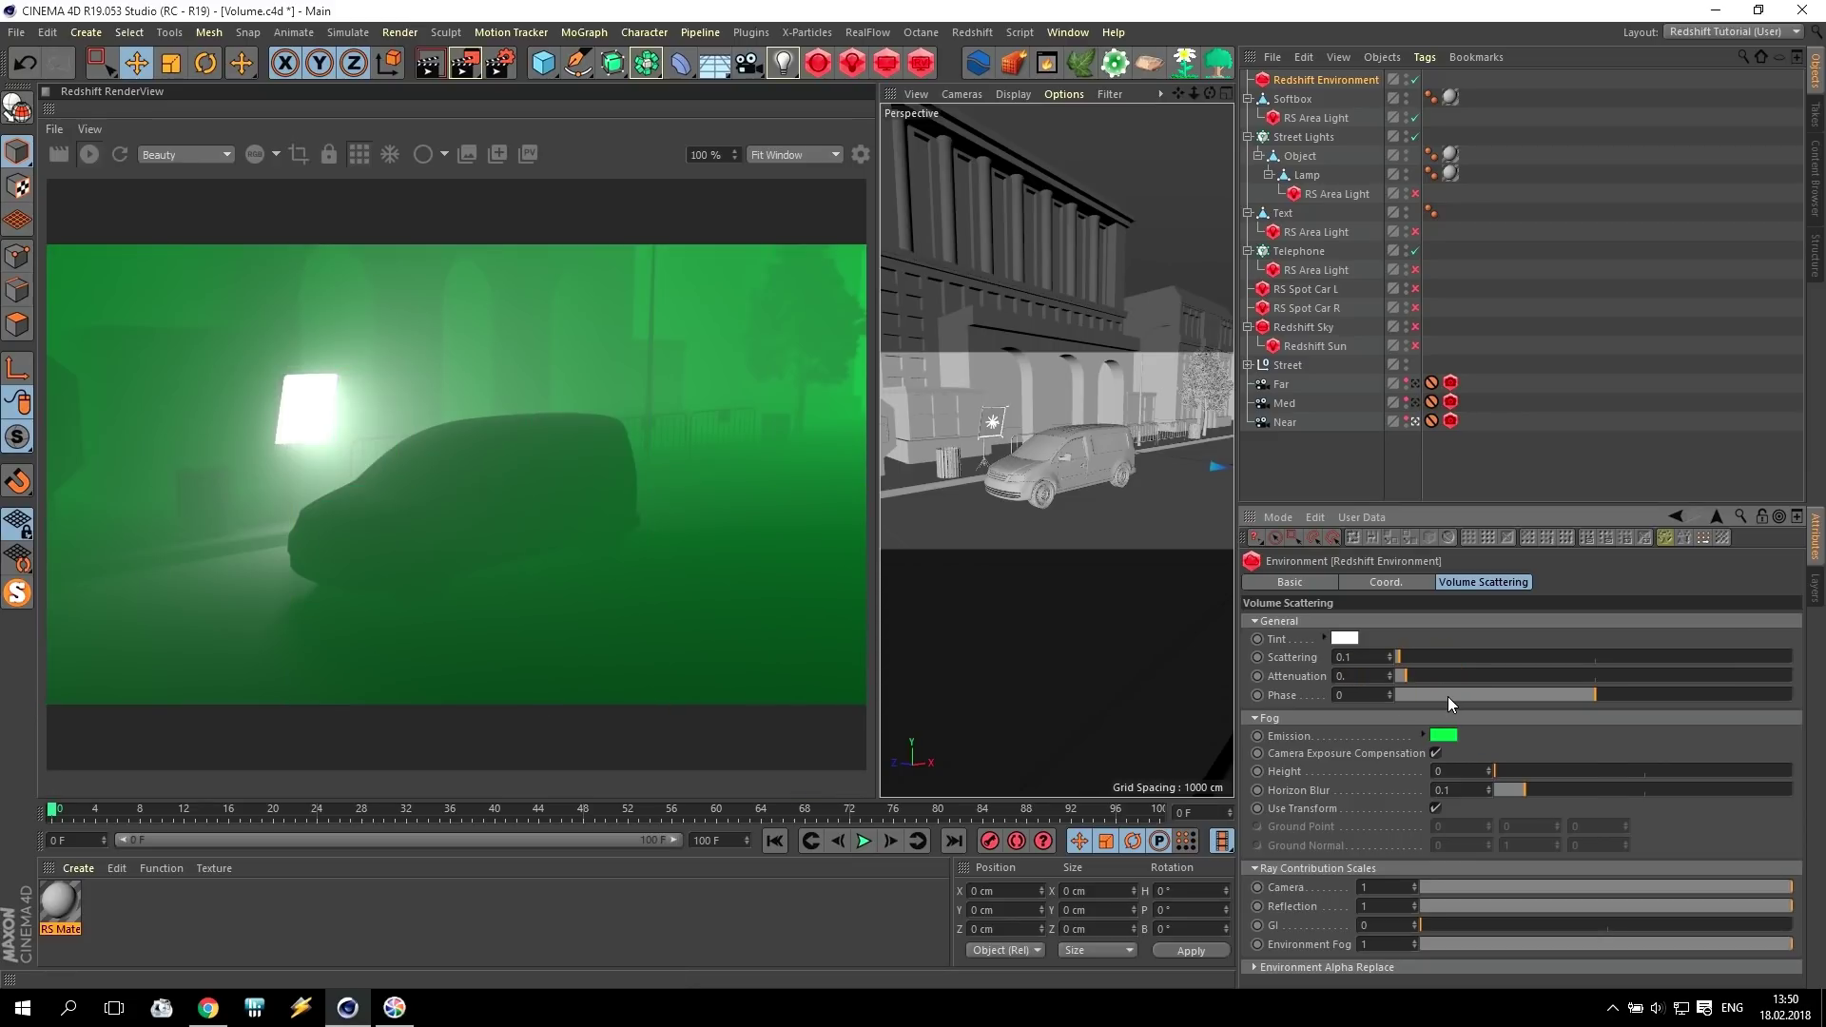
type("0")
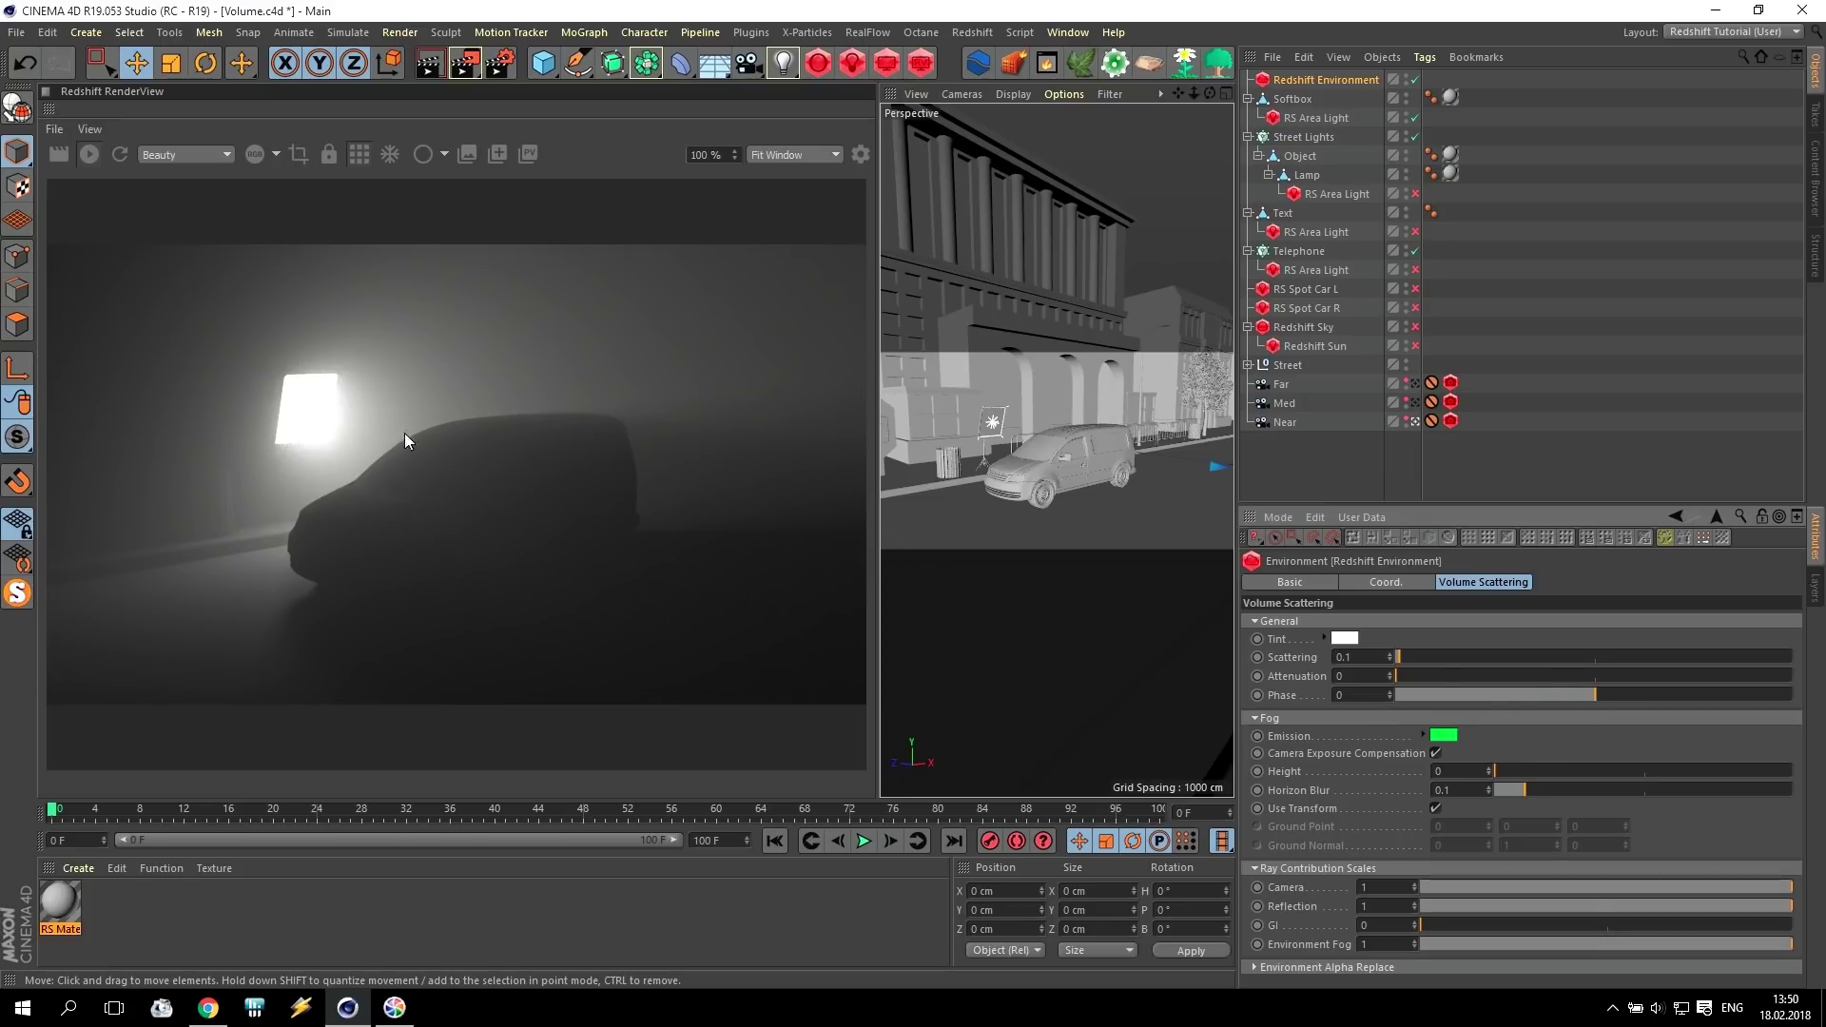
Try positive and negative phase values on the environment, including 0.597, 0.745 and -0.663, and reset the phase to 0.
left_click(1611, 697)
left_click_drag(1611, 696, 1713, 689)
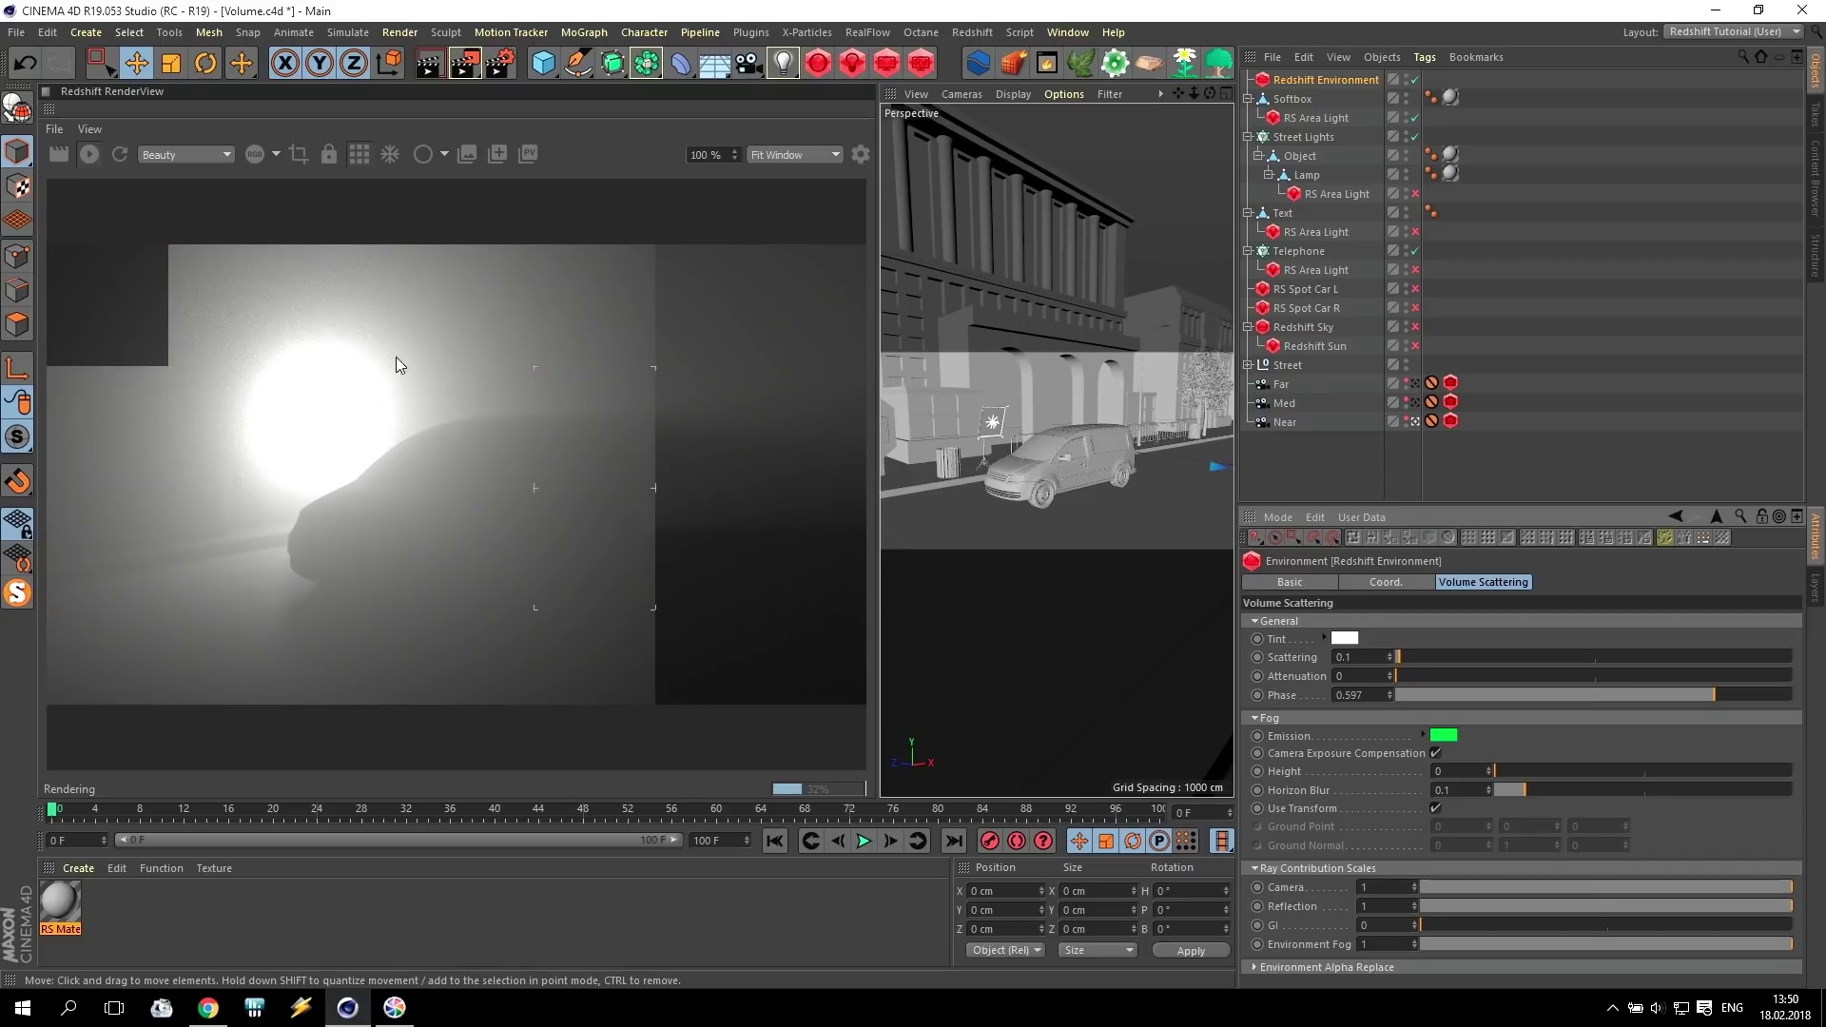
left_click_drag(1727, 692, 1743, 695)
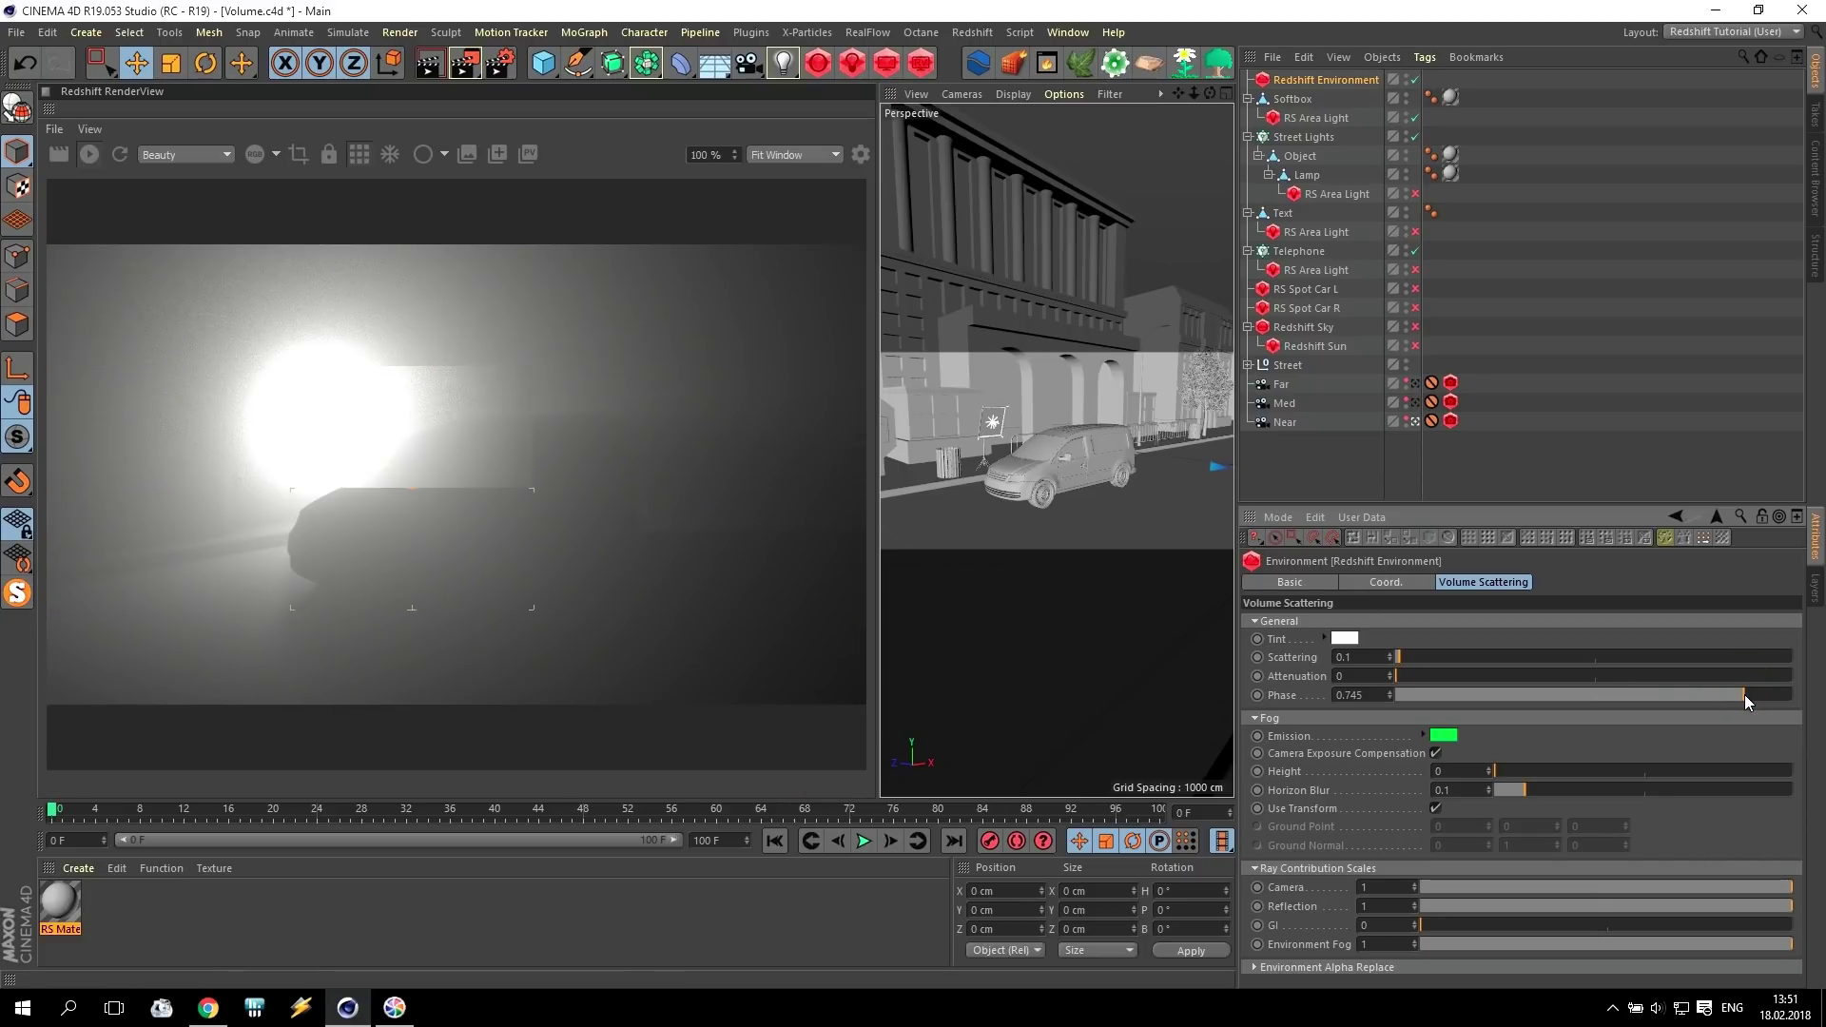
left_click(1596, 698)
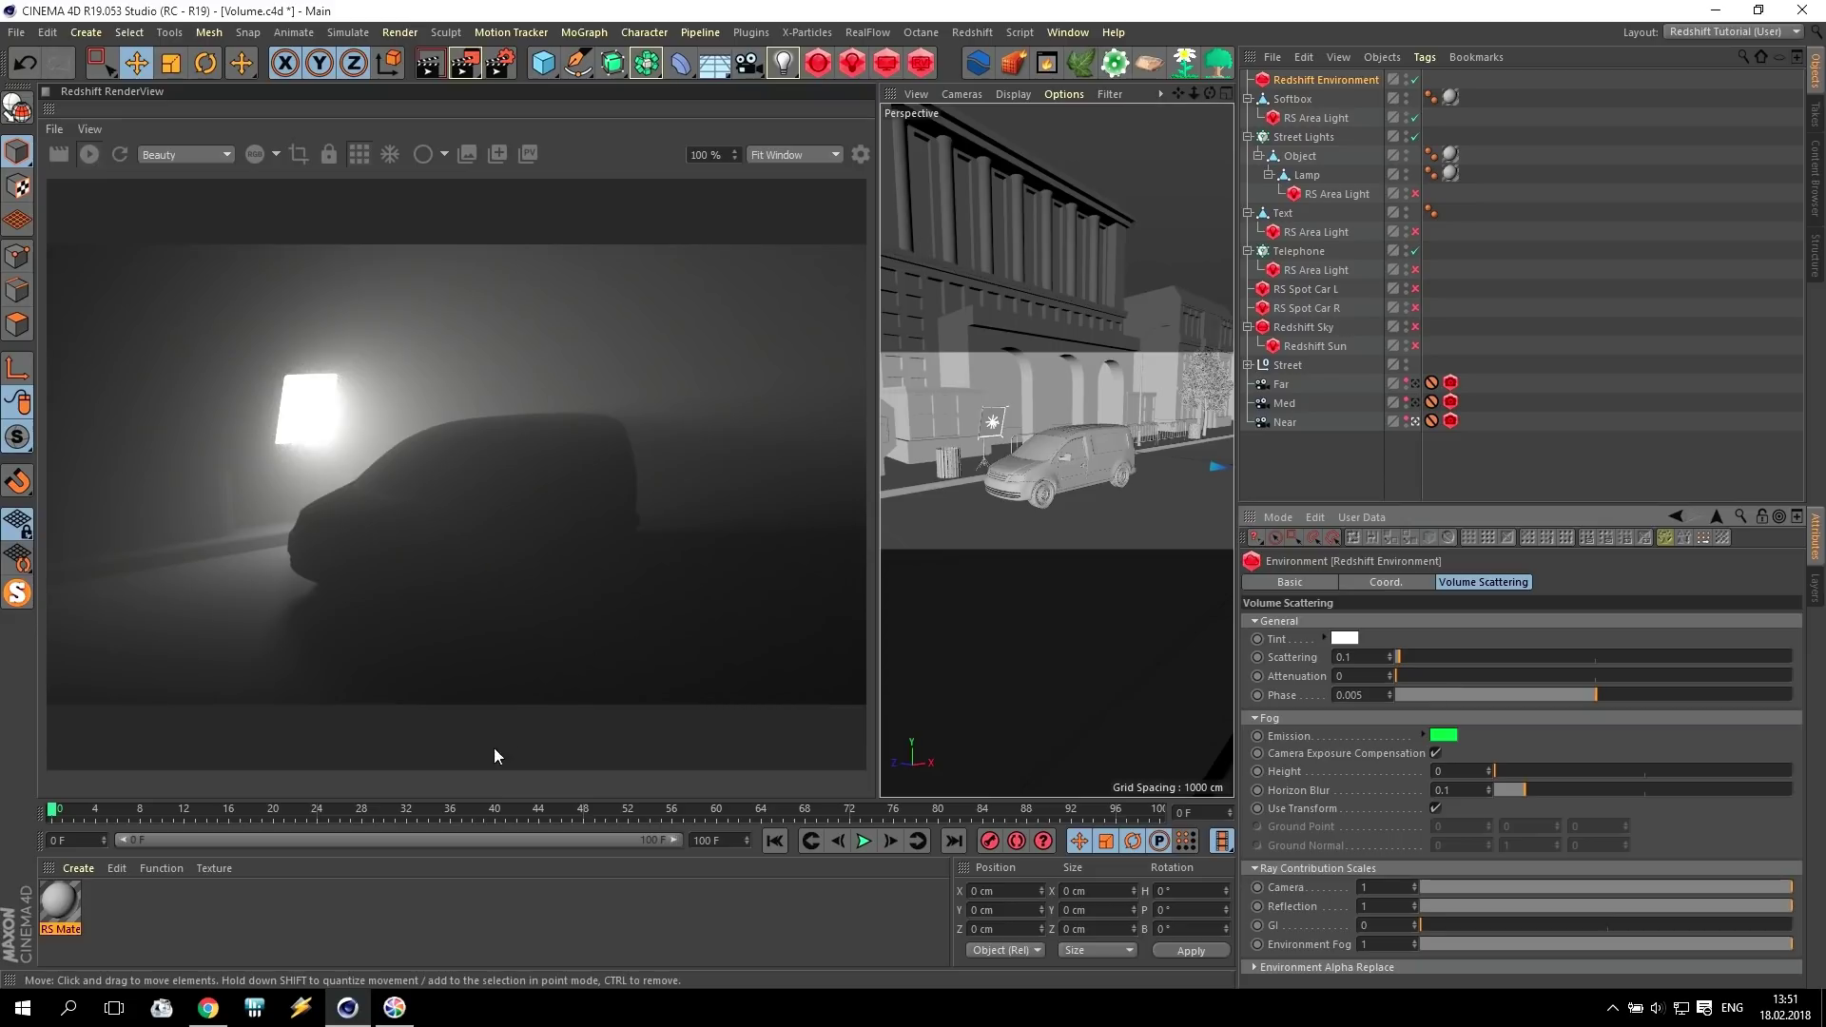
left_click_drag(1575, 696, 1462, 694)
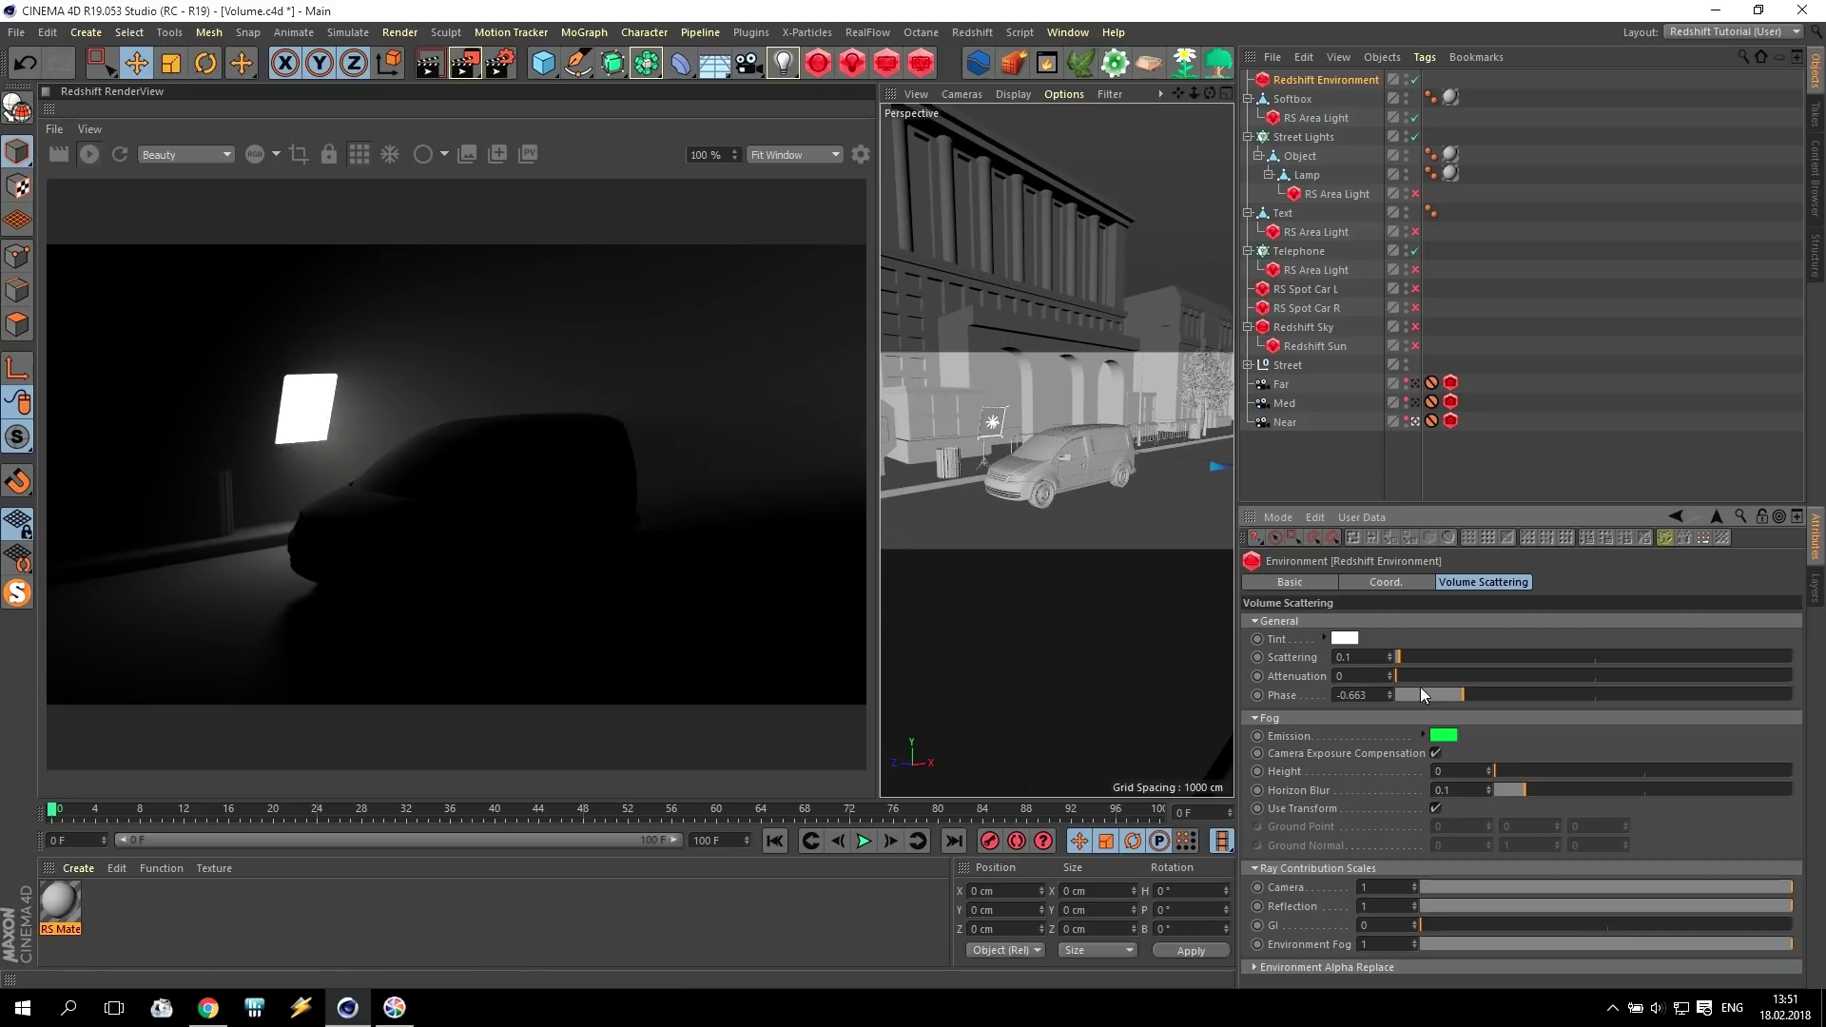
left_click_drag(1377, 695, 1312, 686)
type("0")
key("Return")
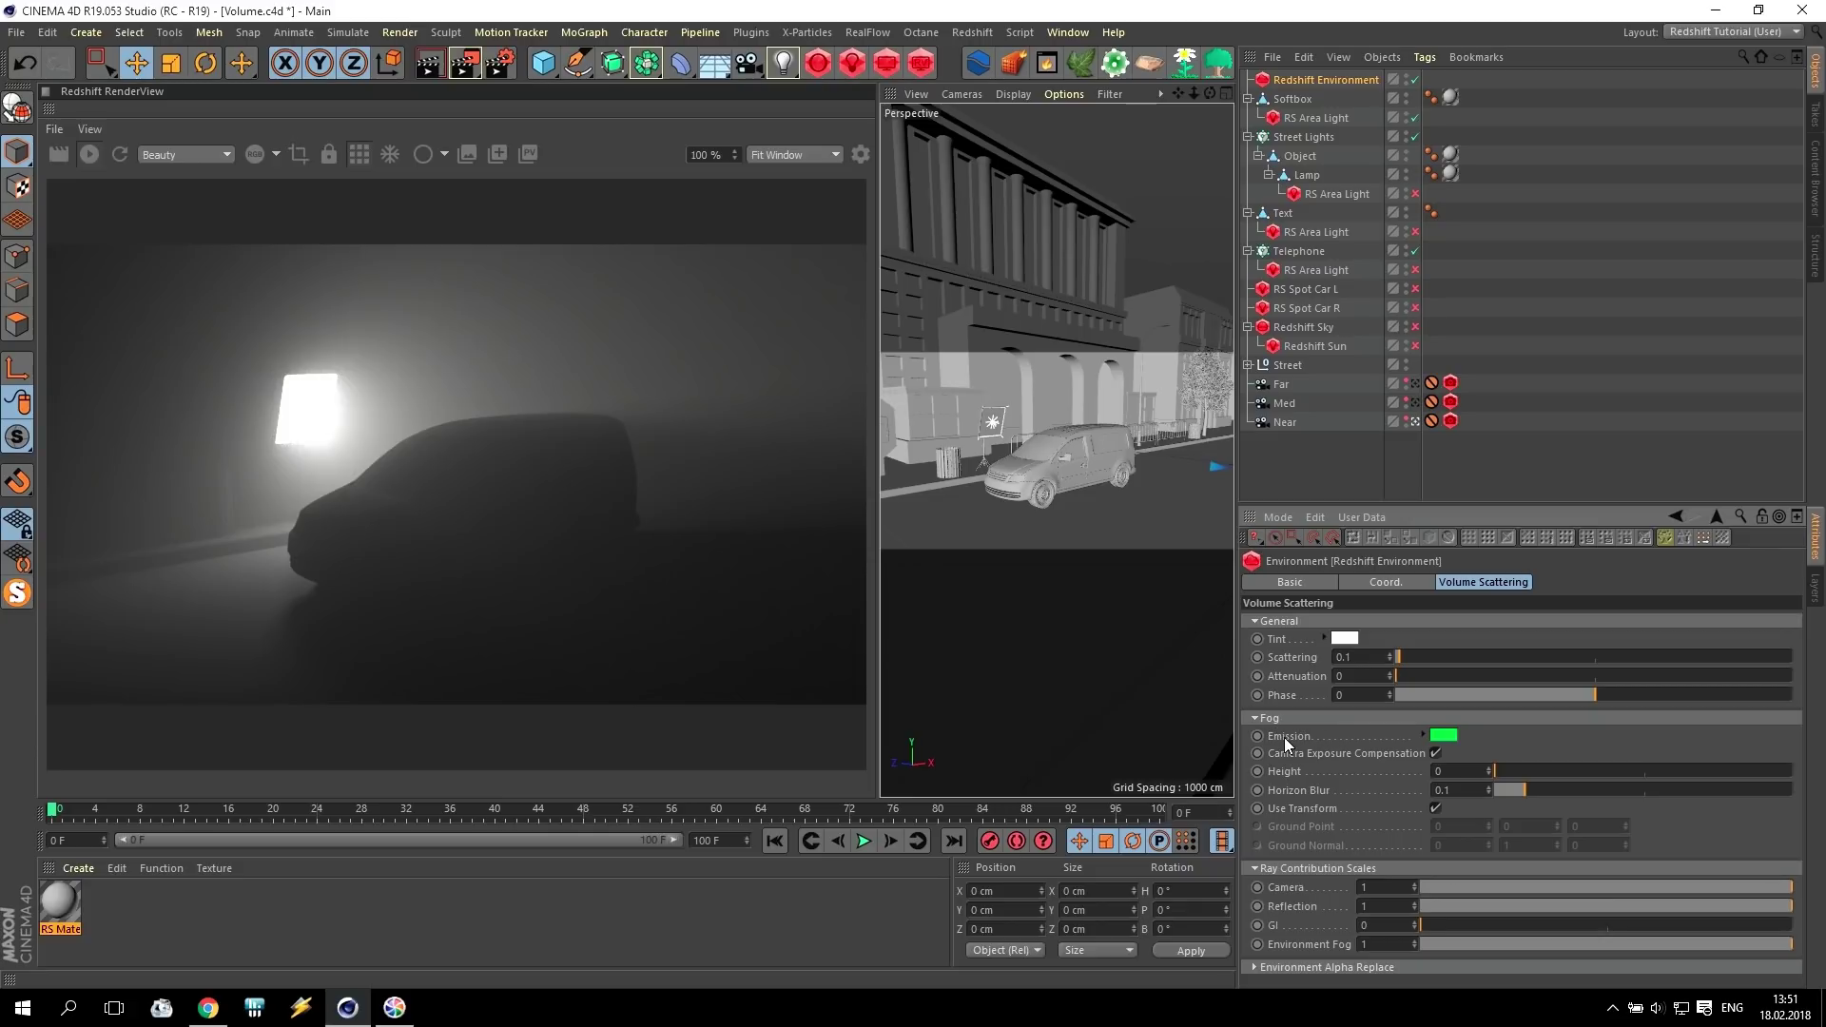
Set the fog emission to a lighter green with hue 108°, saturation 57% and value 87%, and set the attenuation to 0.1.
left_click(1443, 735)
left_click_drag(1451, 734, 1560, 773)
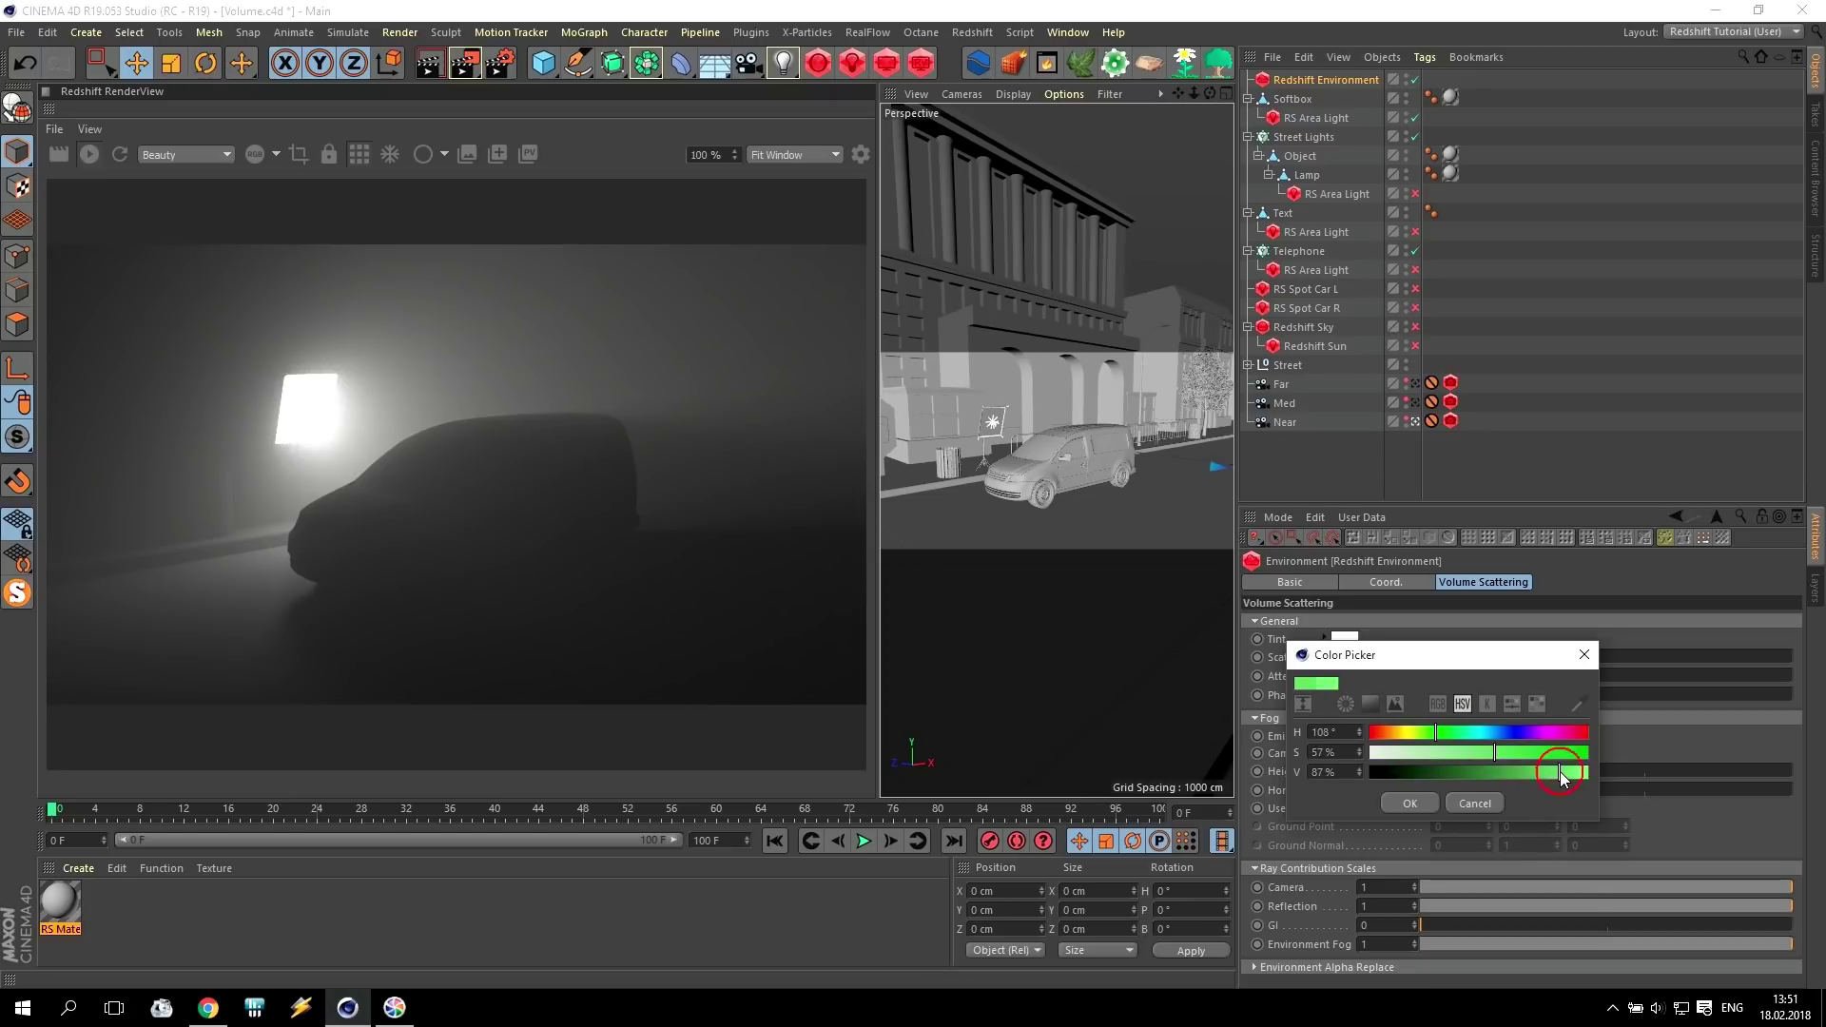
left_click(1429, 800)
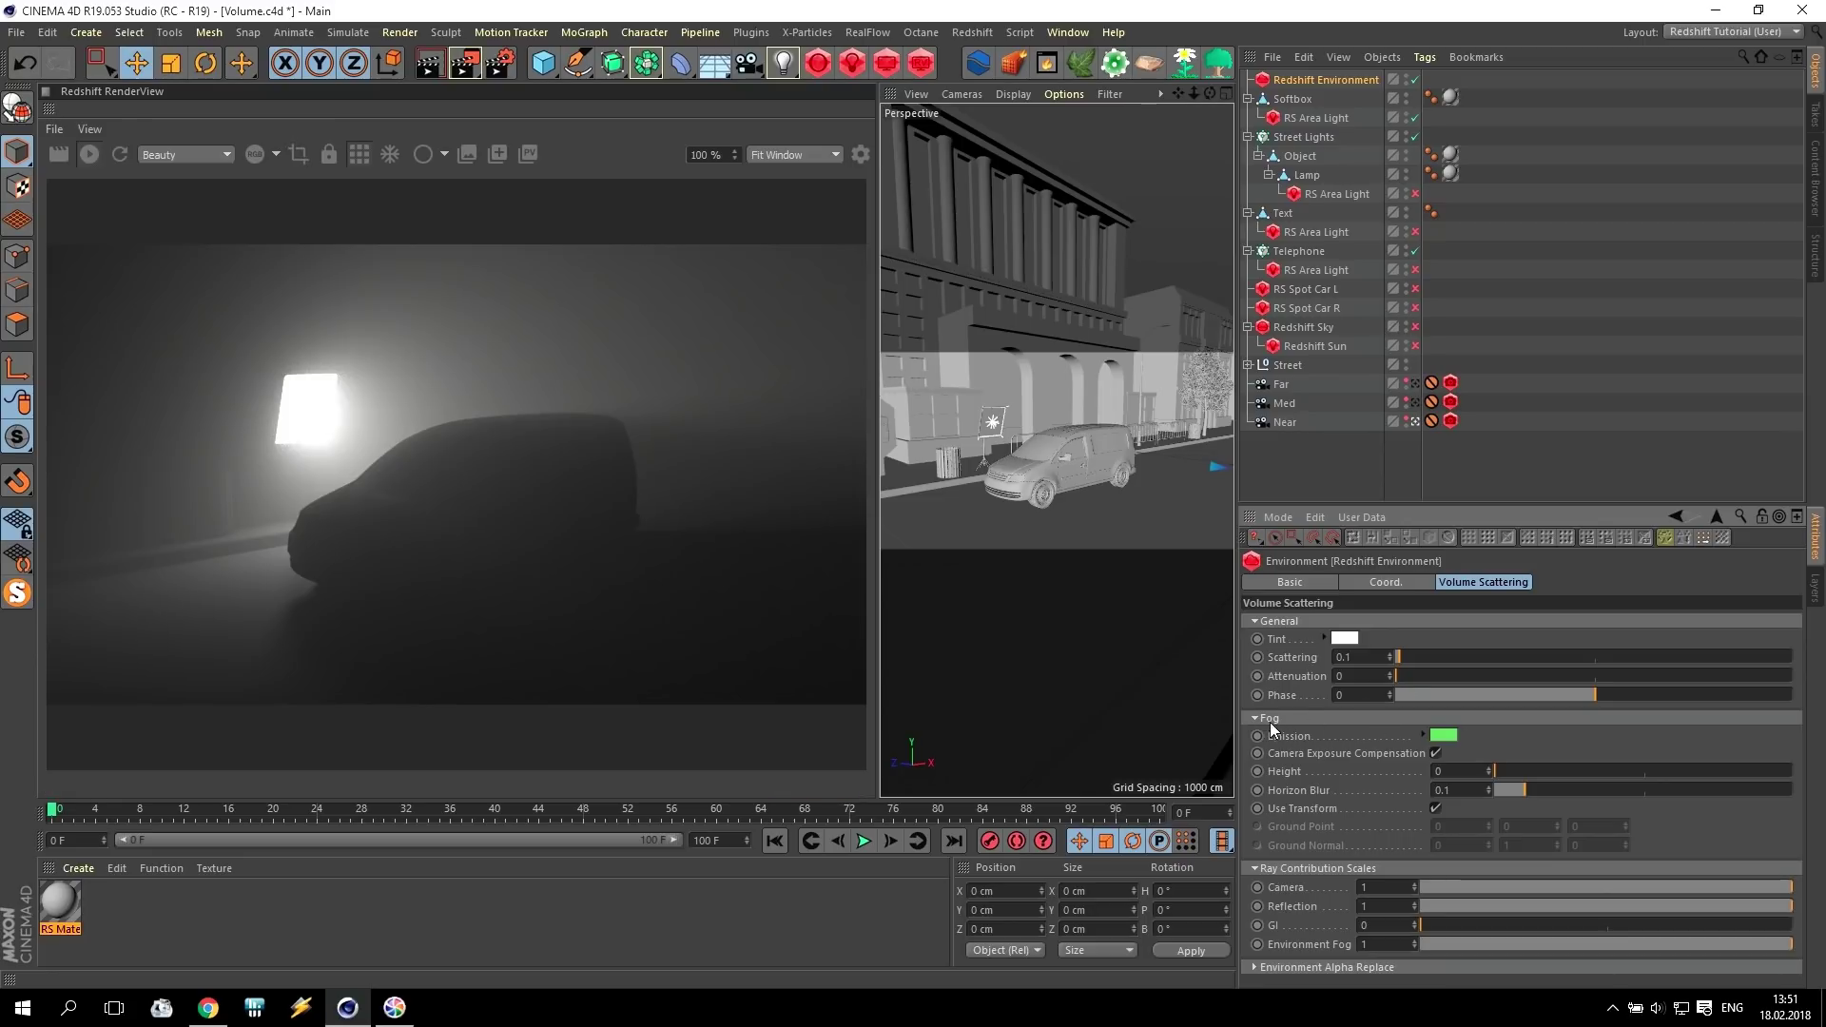
left_click(1374, 677)
key("Return")
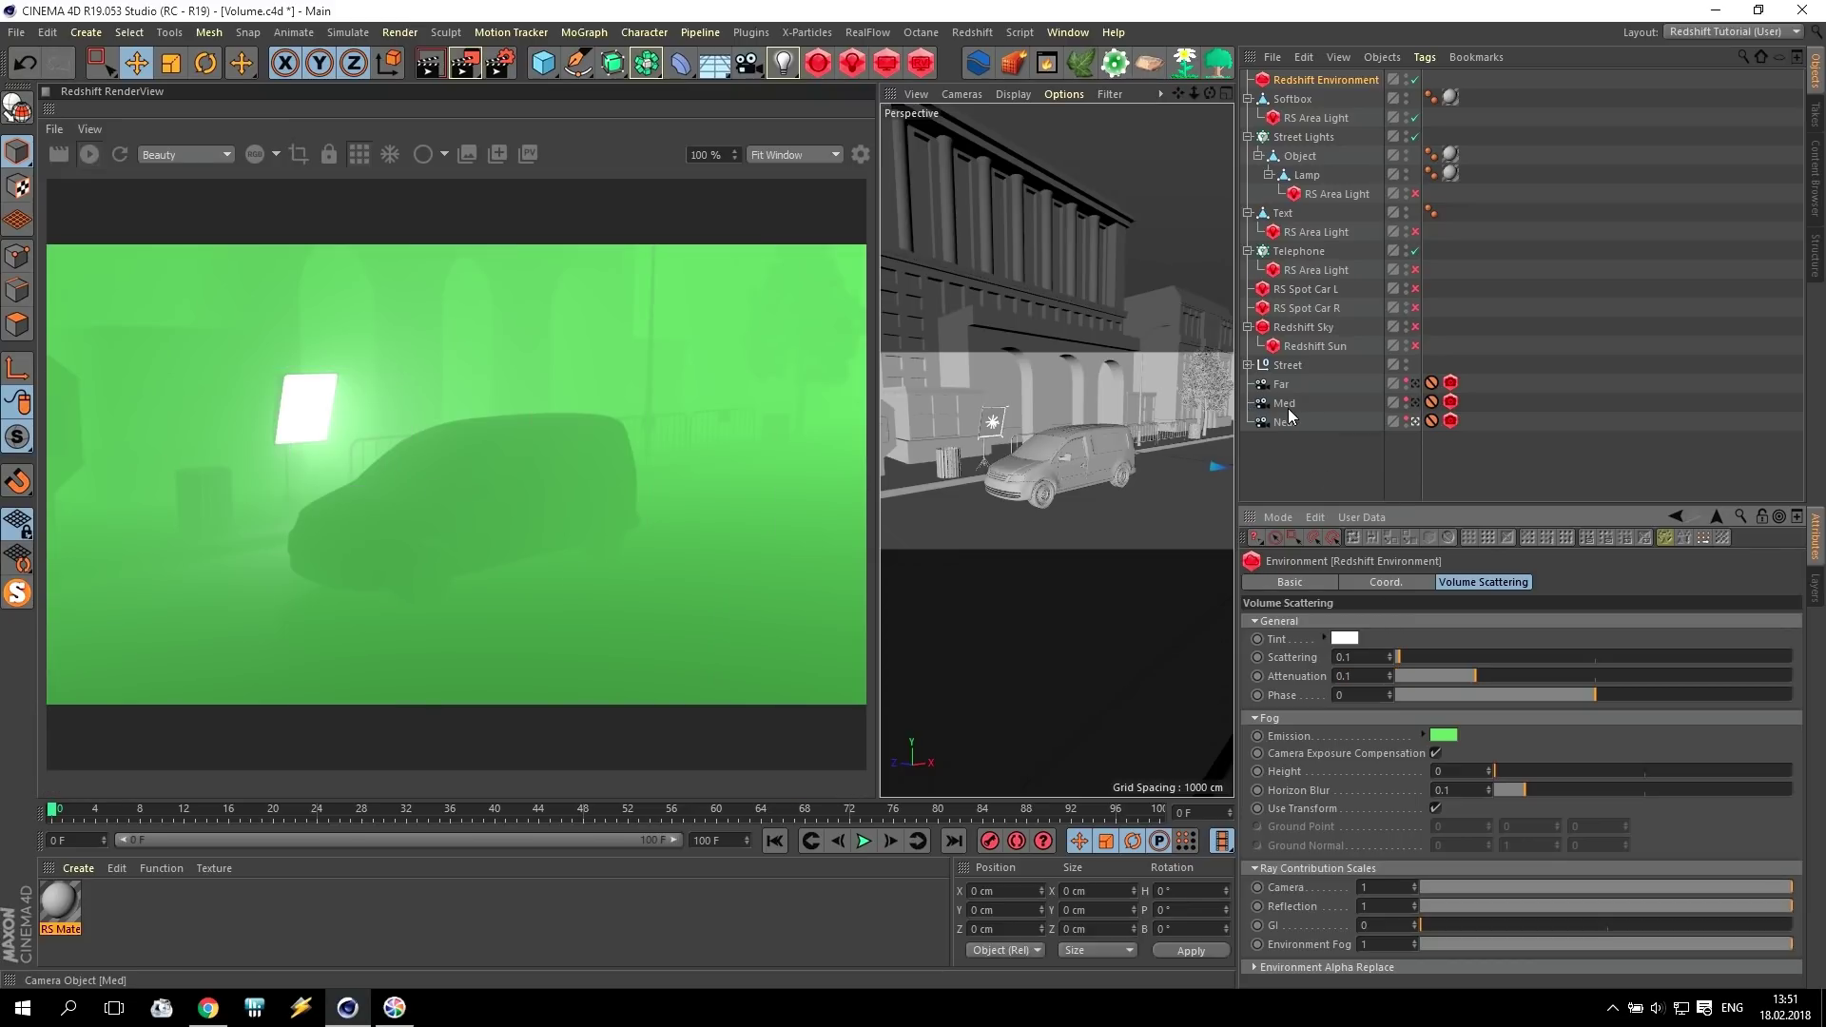
Switch to the Med camera and set the environment's fog height to 50.
left_click(1414, 403)
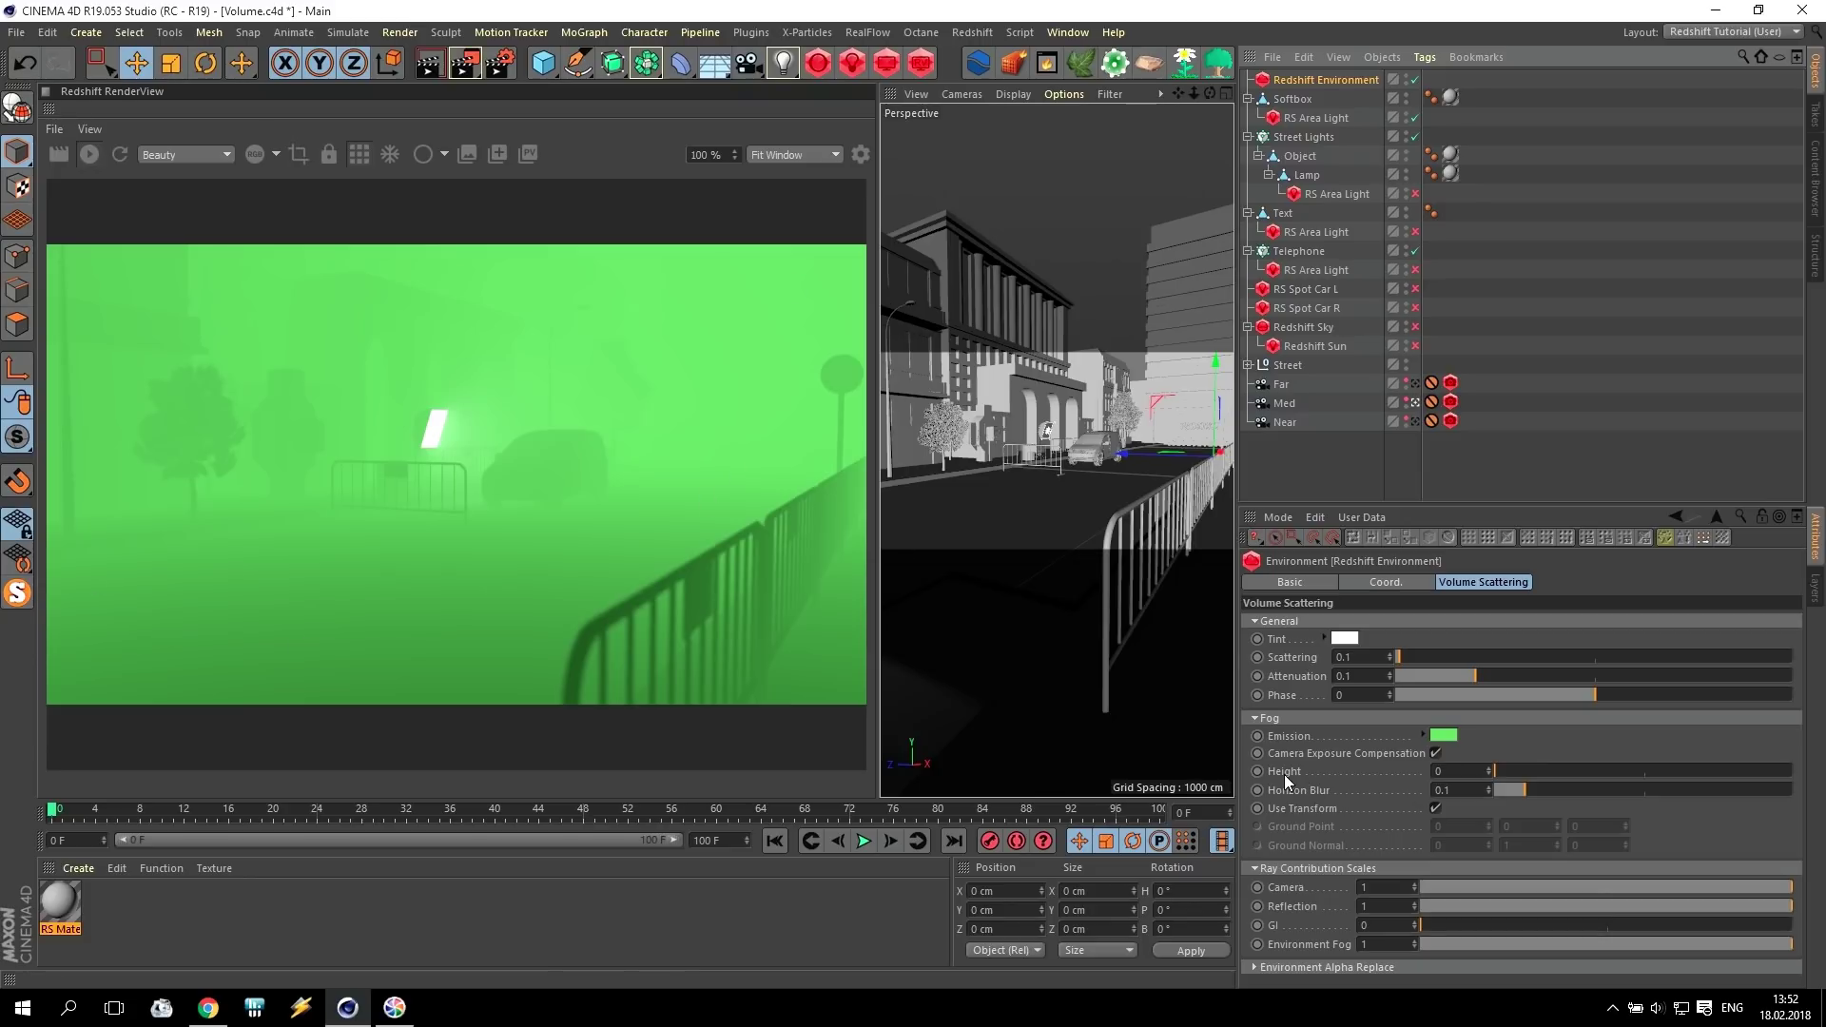
left_click_drag(1503, 773, 1643, 773)
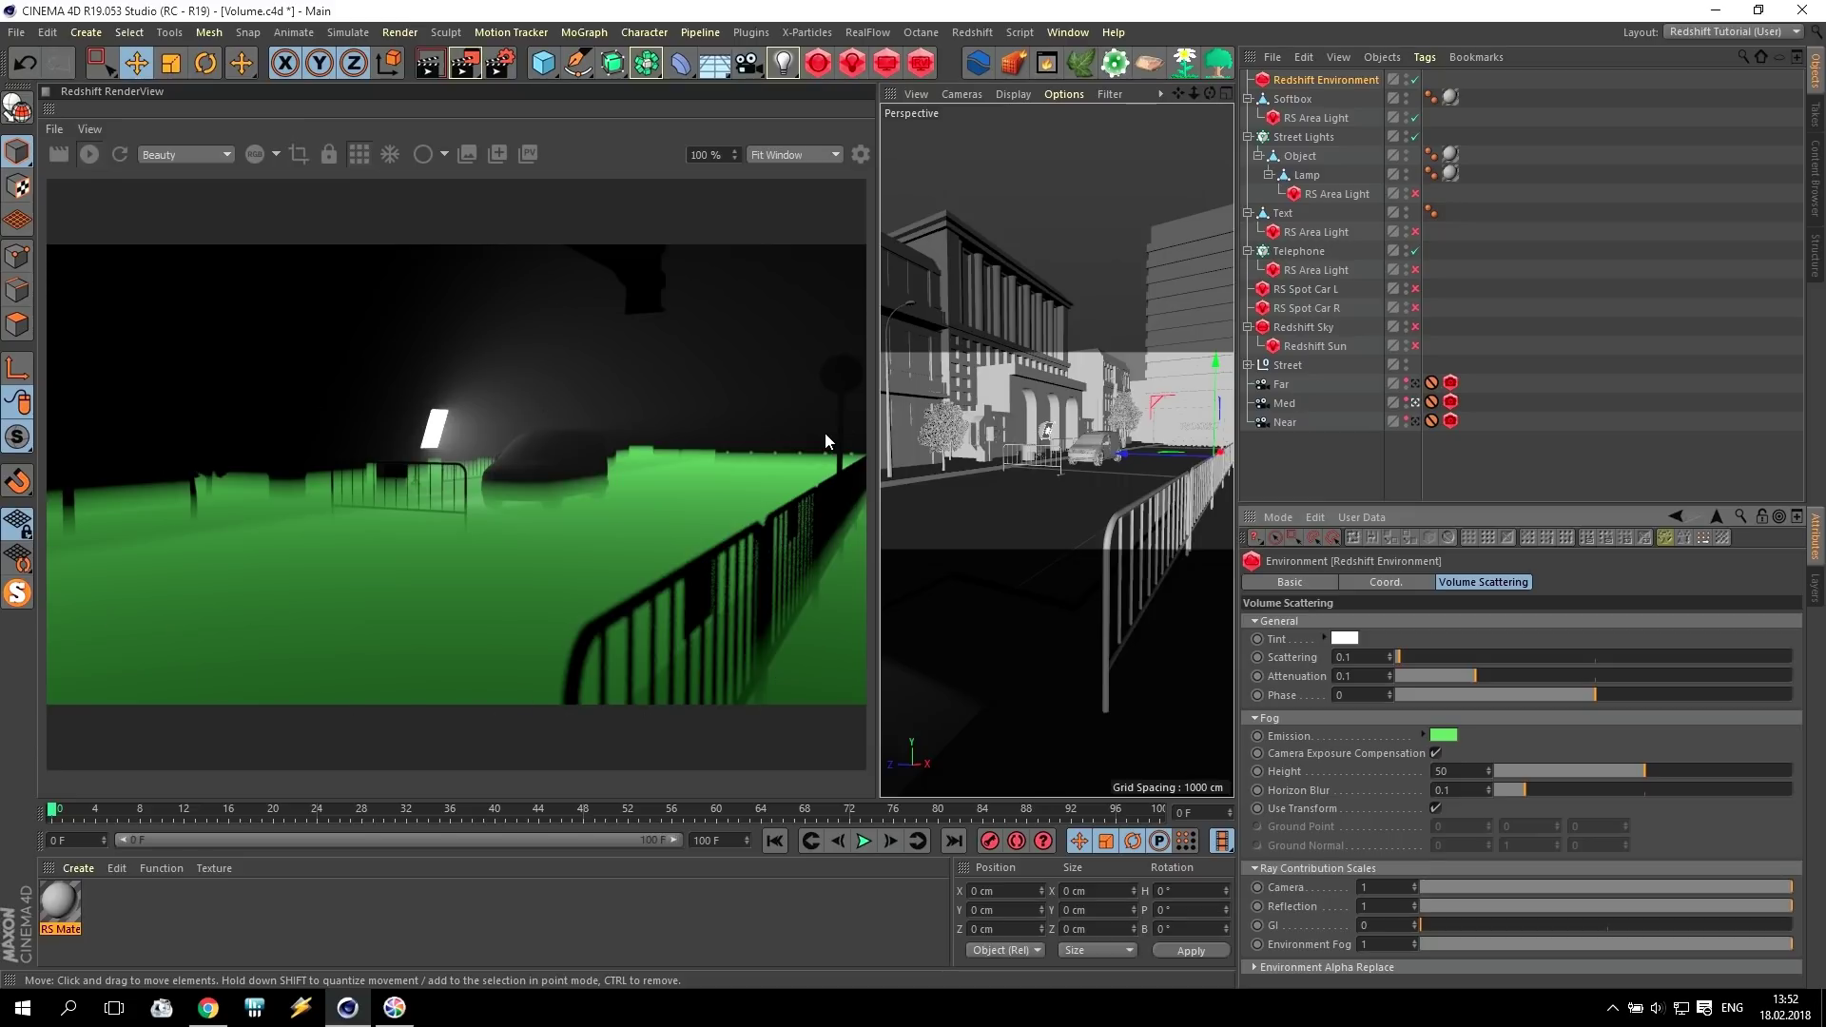
mouse_move(1675, 778)
left_mouse_down()
mouse_move(1739, 768)
mouse_move(1602, 770)
mouse_move(1646, 775)
left_mouse_up()
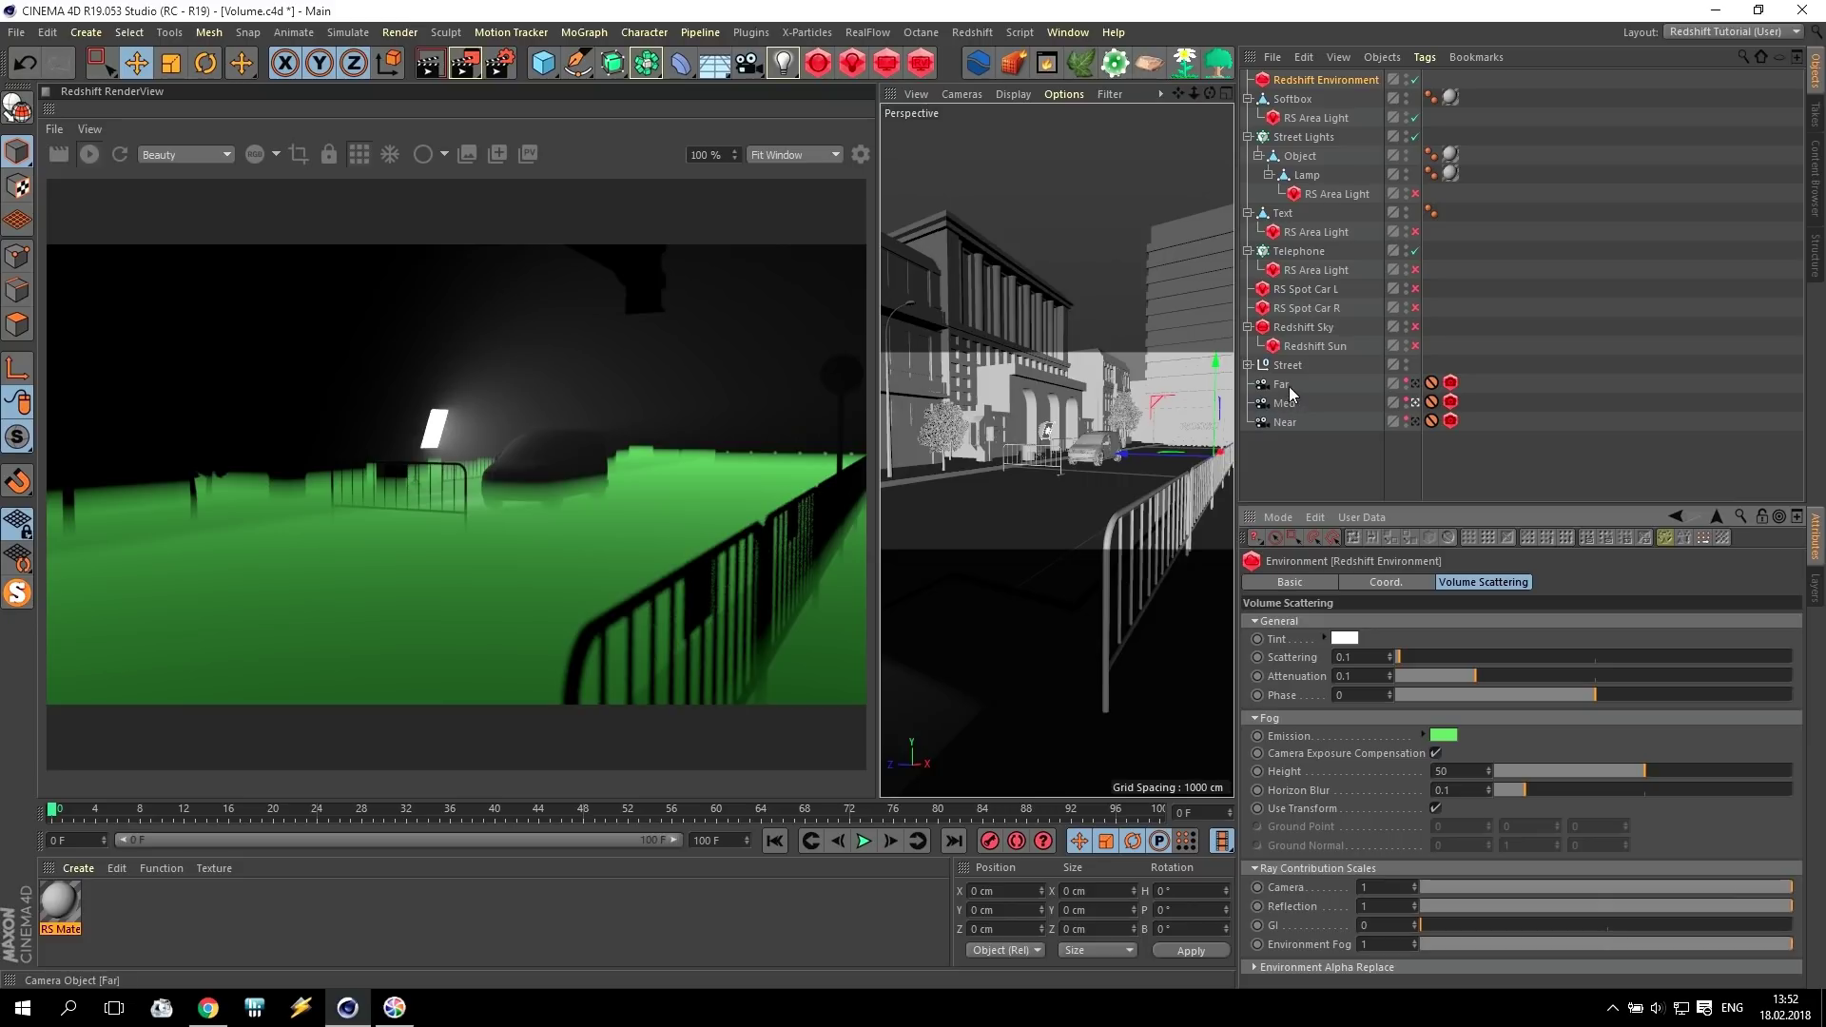
Switch to the Far camera, try fog horizon blur values of 1 and 0.227, and reset the horizon blur to 0.1.
left_click(1415, 382)
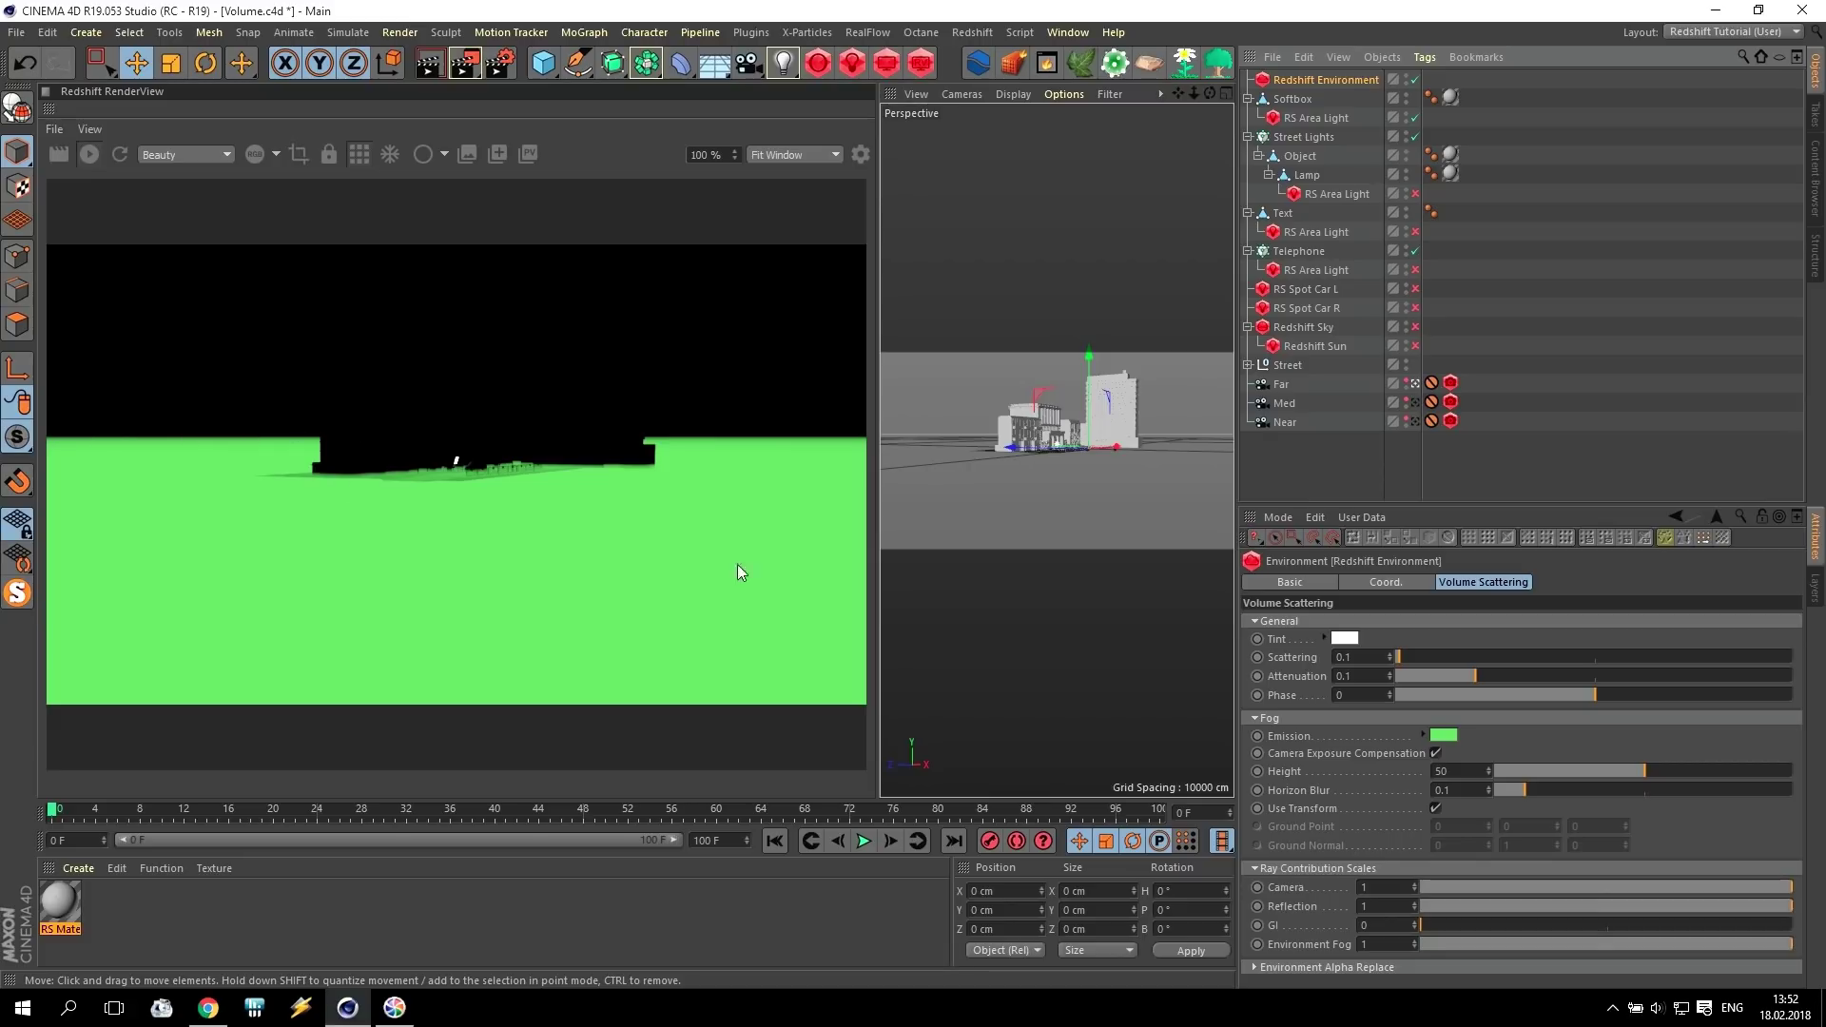
left_click_drag(1533, 790, 1797, 790)
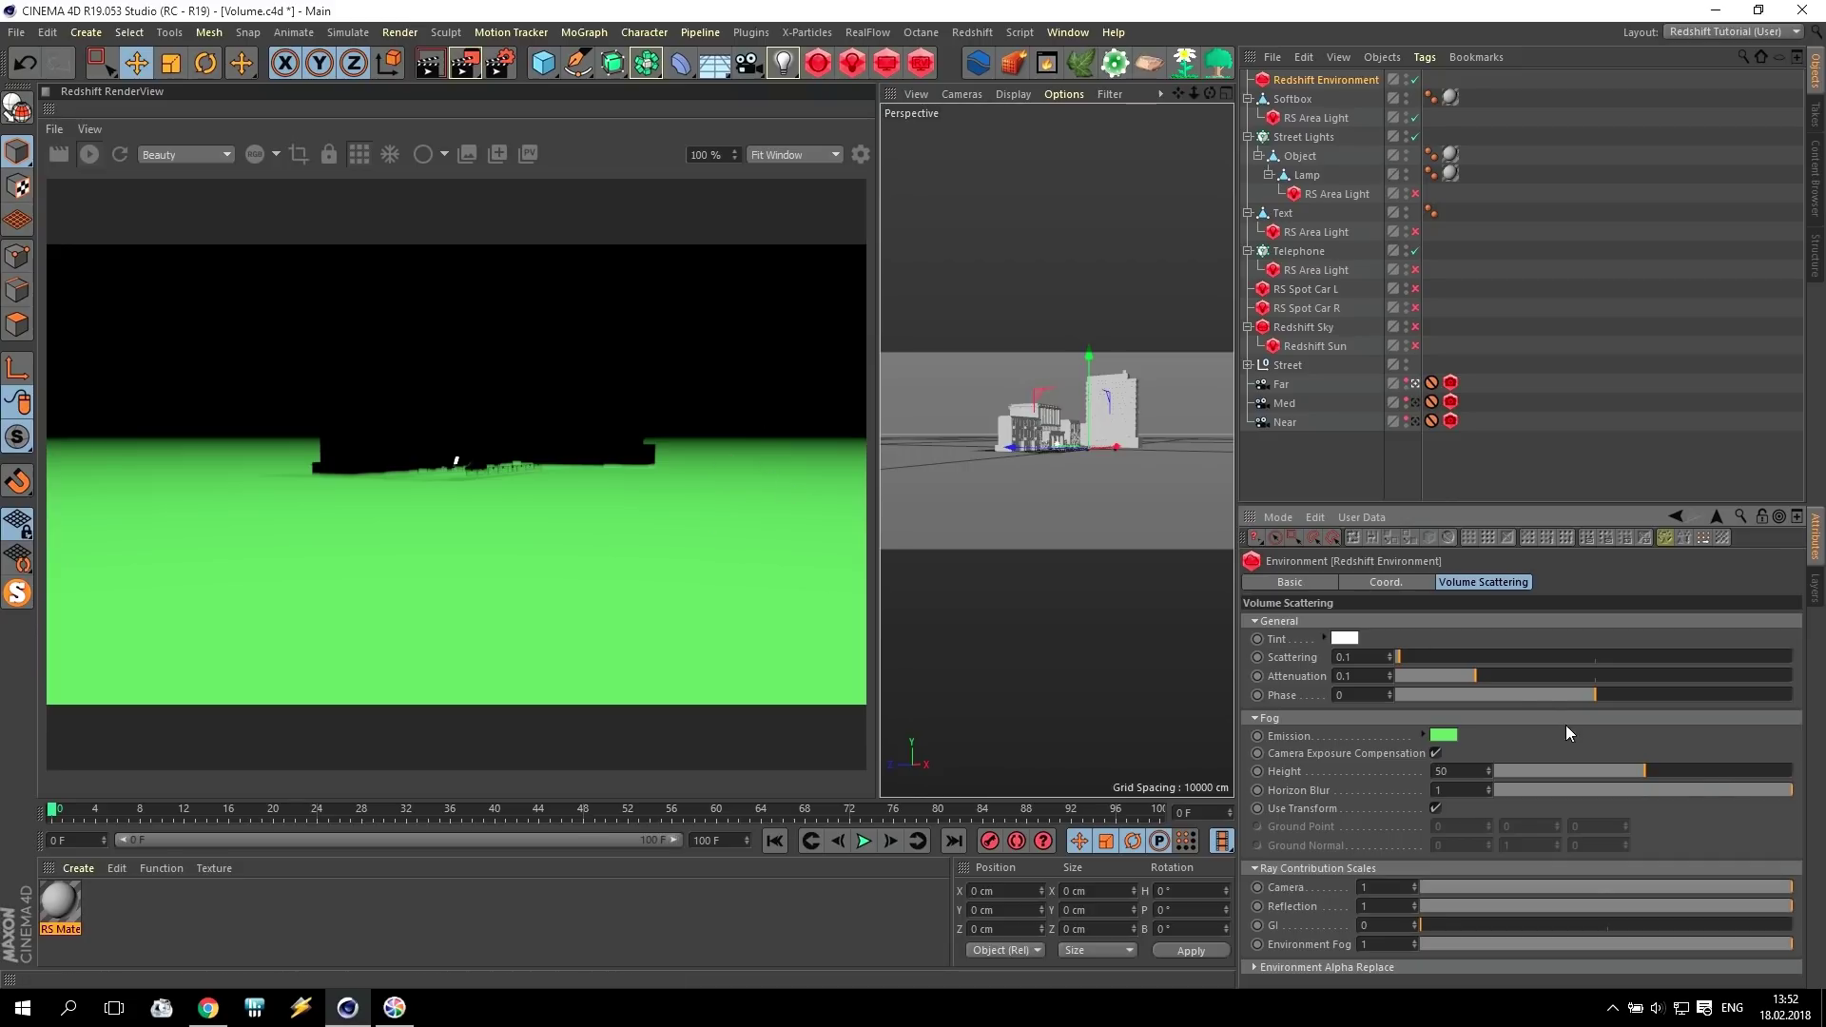
left_click_drag(1701, 786, 1561, 799)
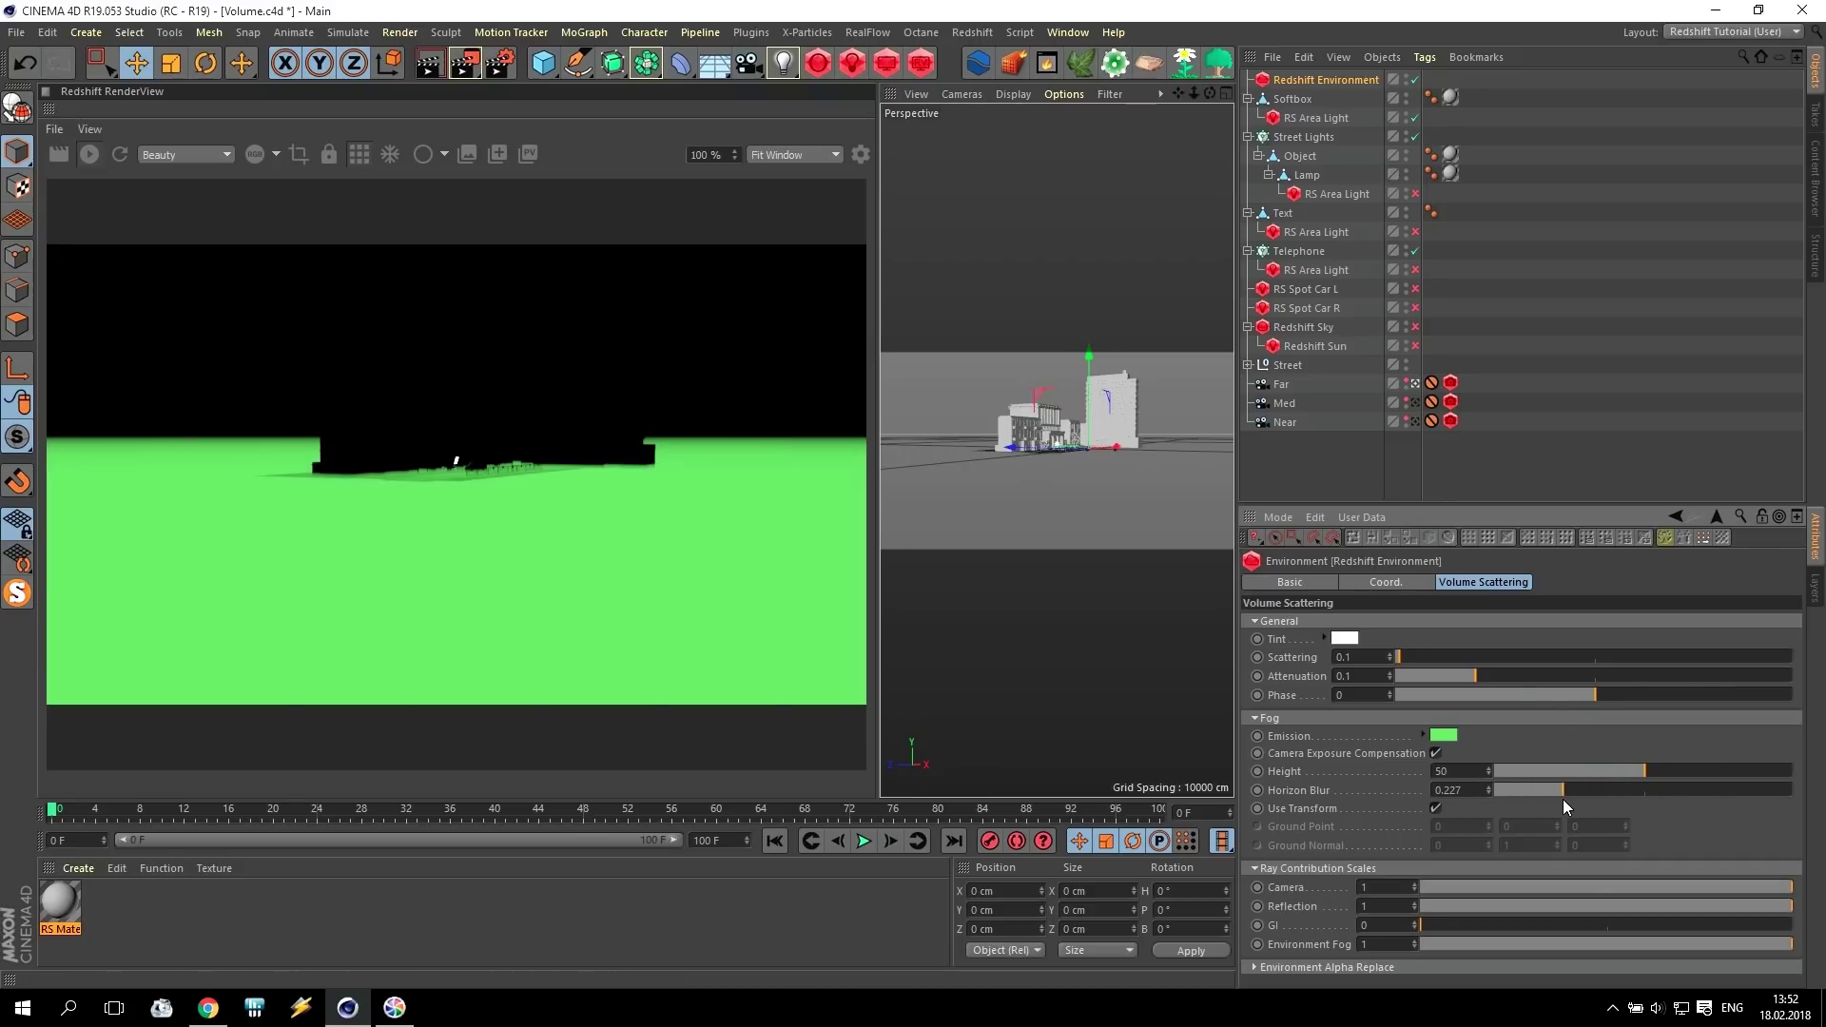
left_click_drag(1703, 793, 1549, 808)
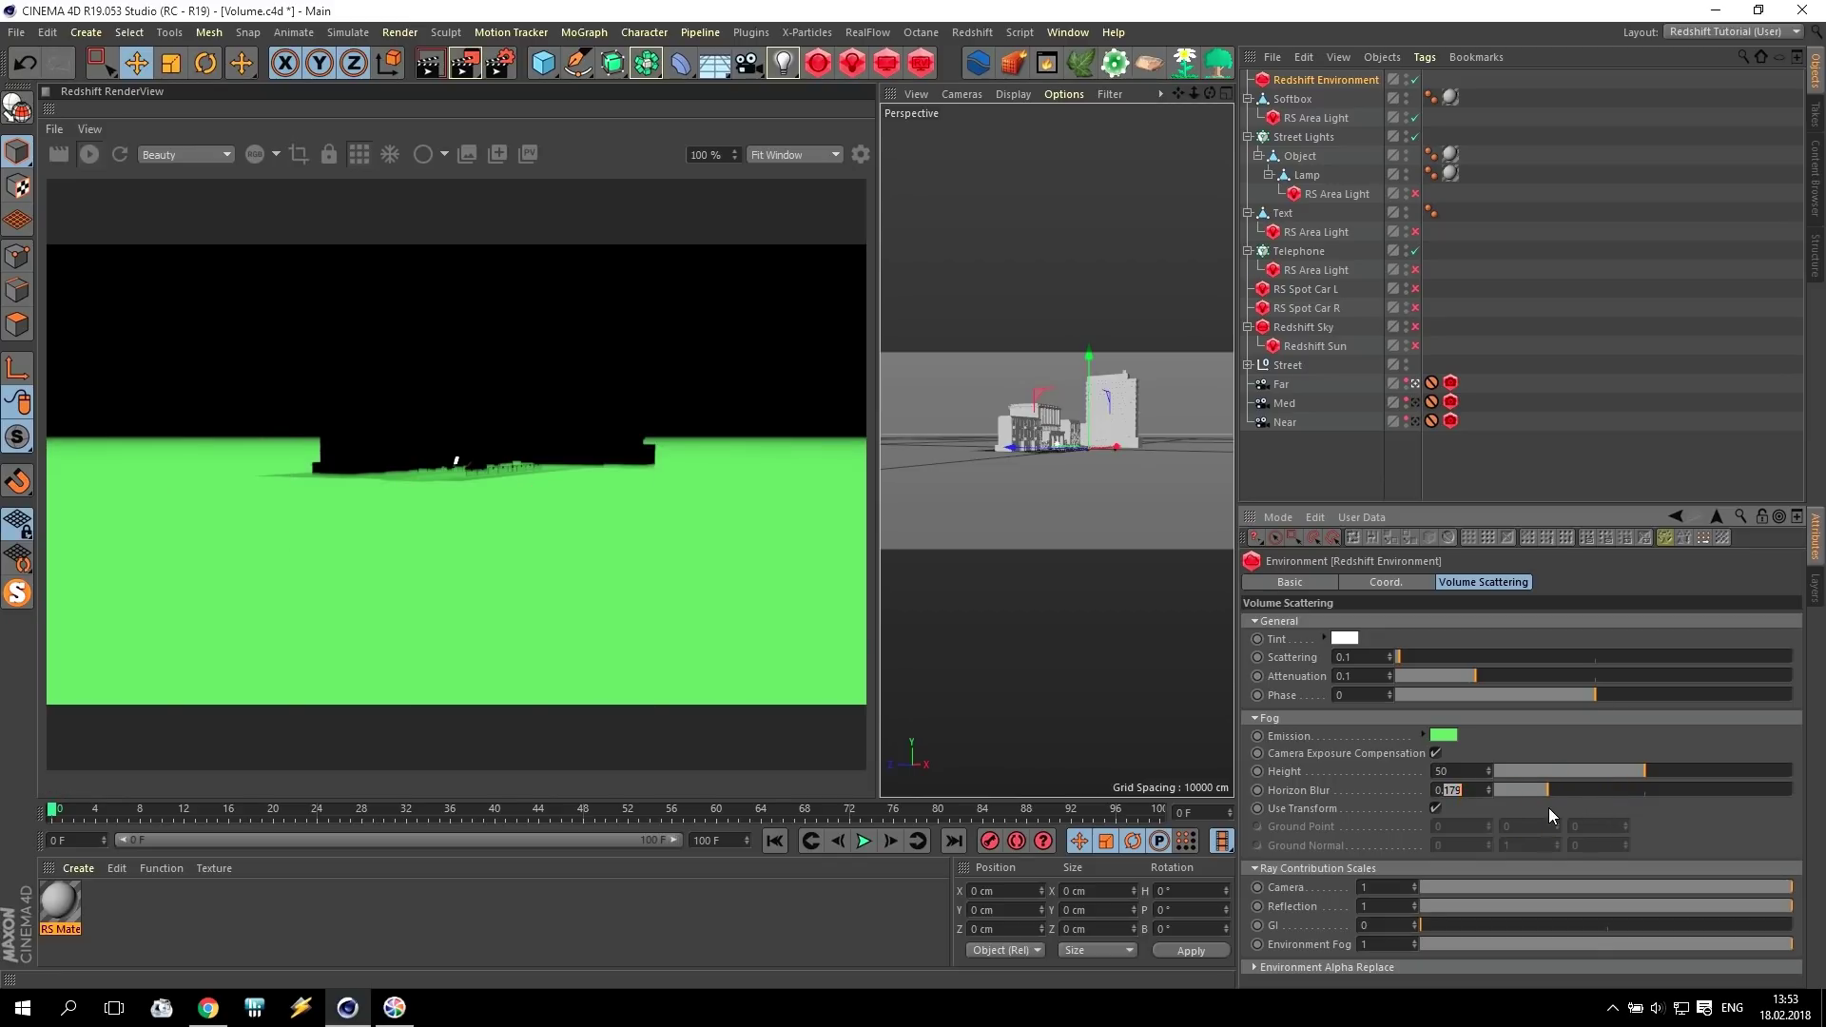
type("1")
key("Return")
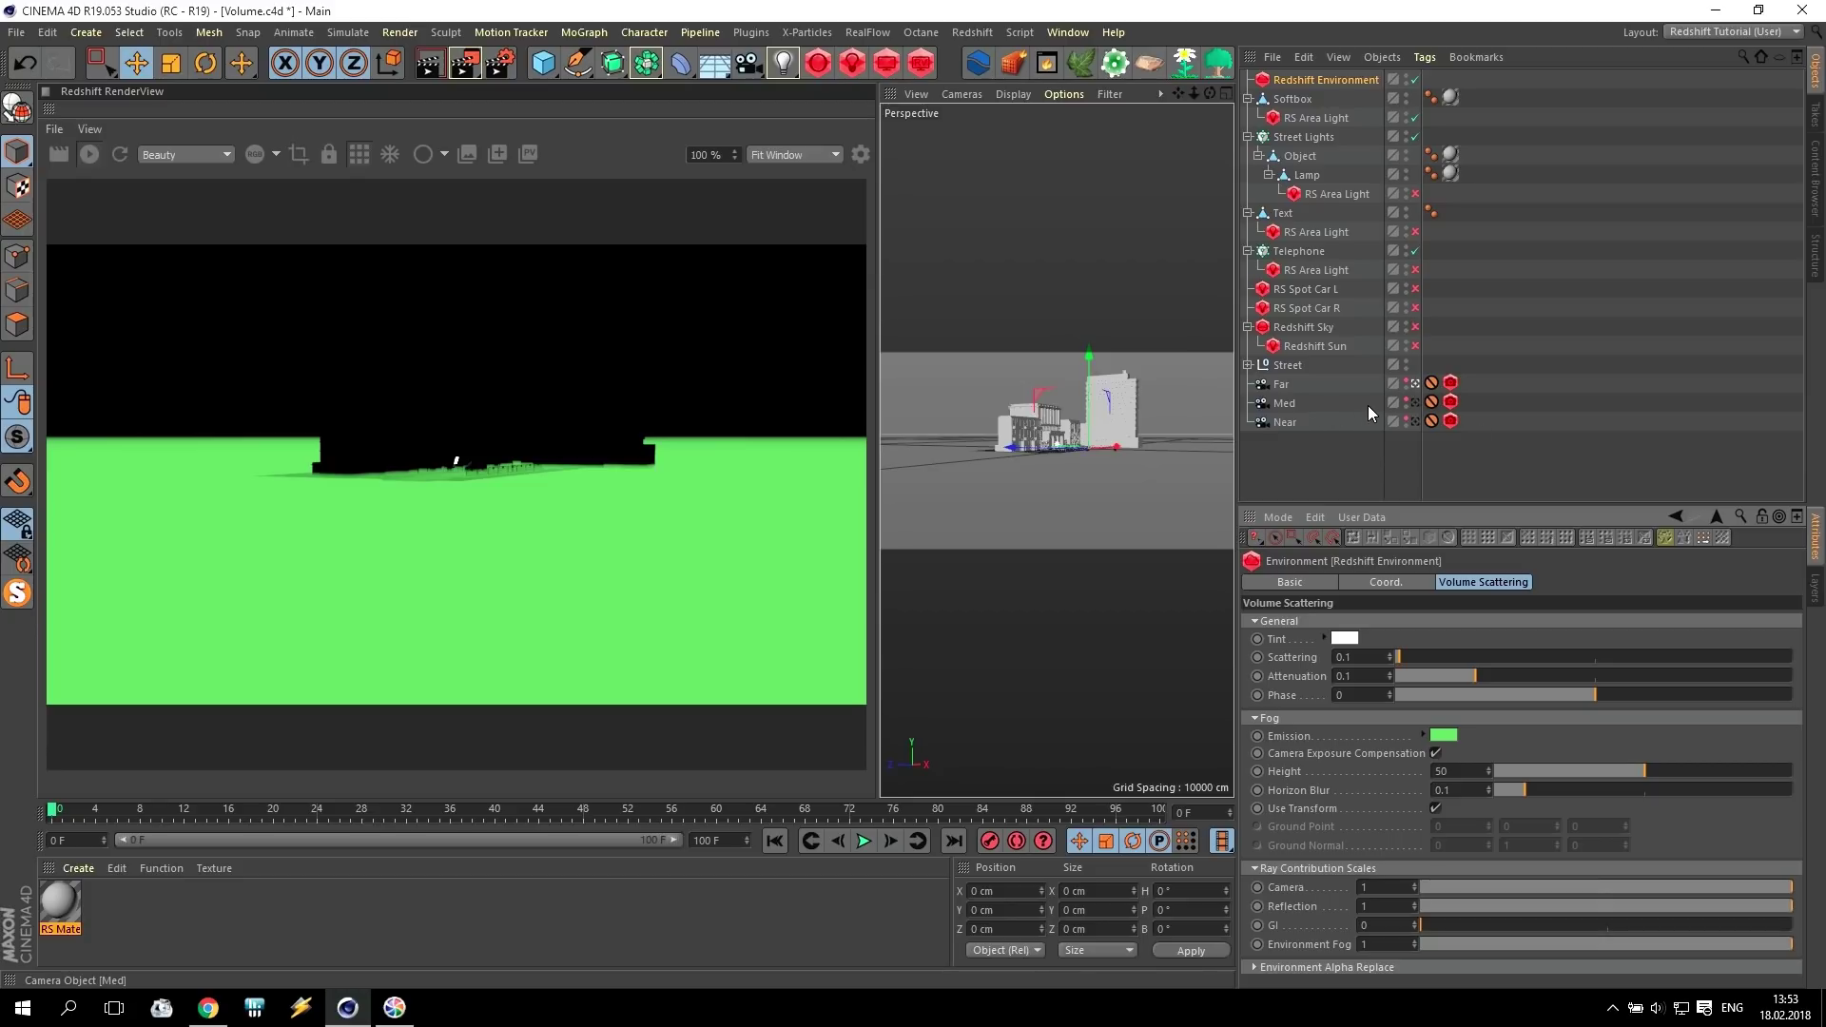
Return to the Med camera and disable Use Transform for the fog to make its ground point and ground normal editable.
left_click(1415, 403)
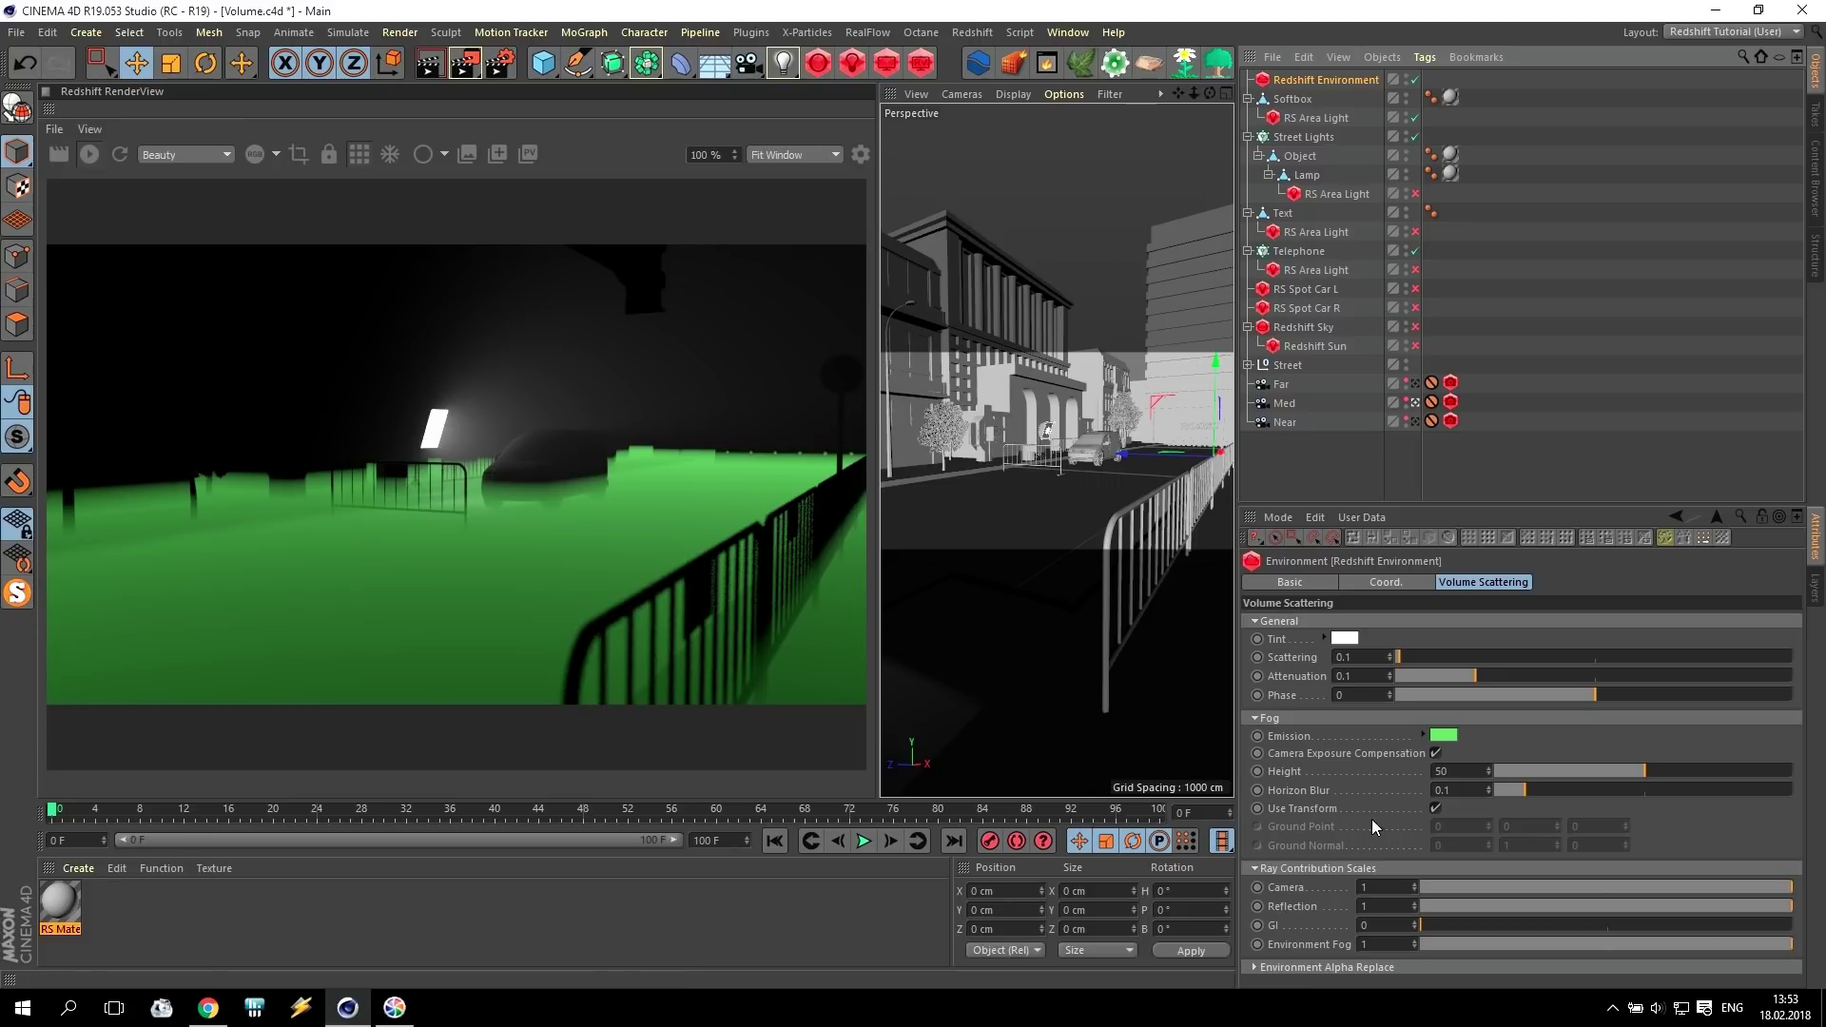
left_click(1436, 808)
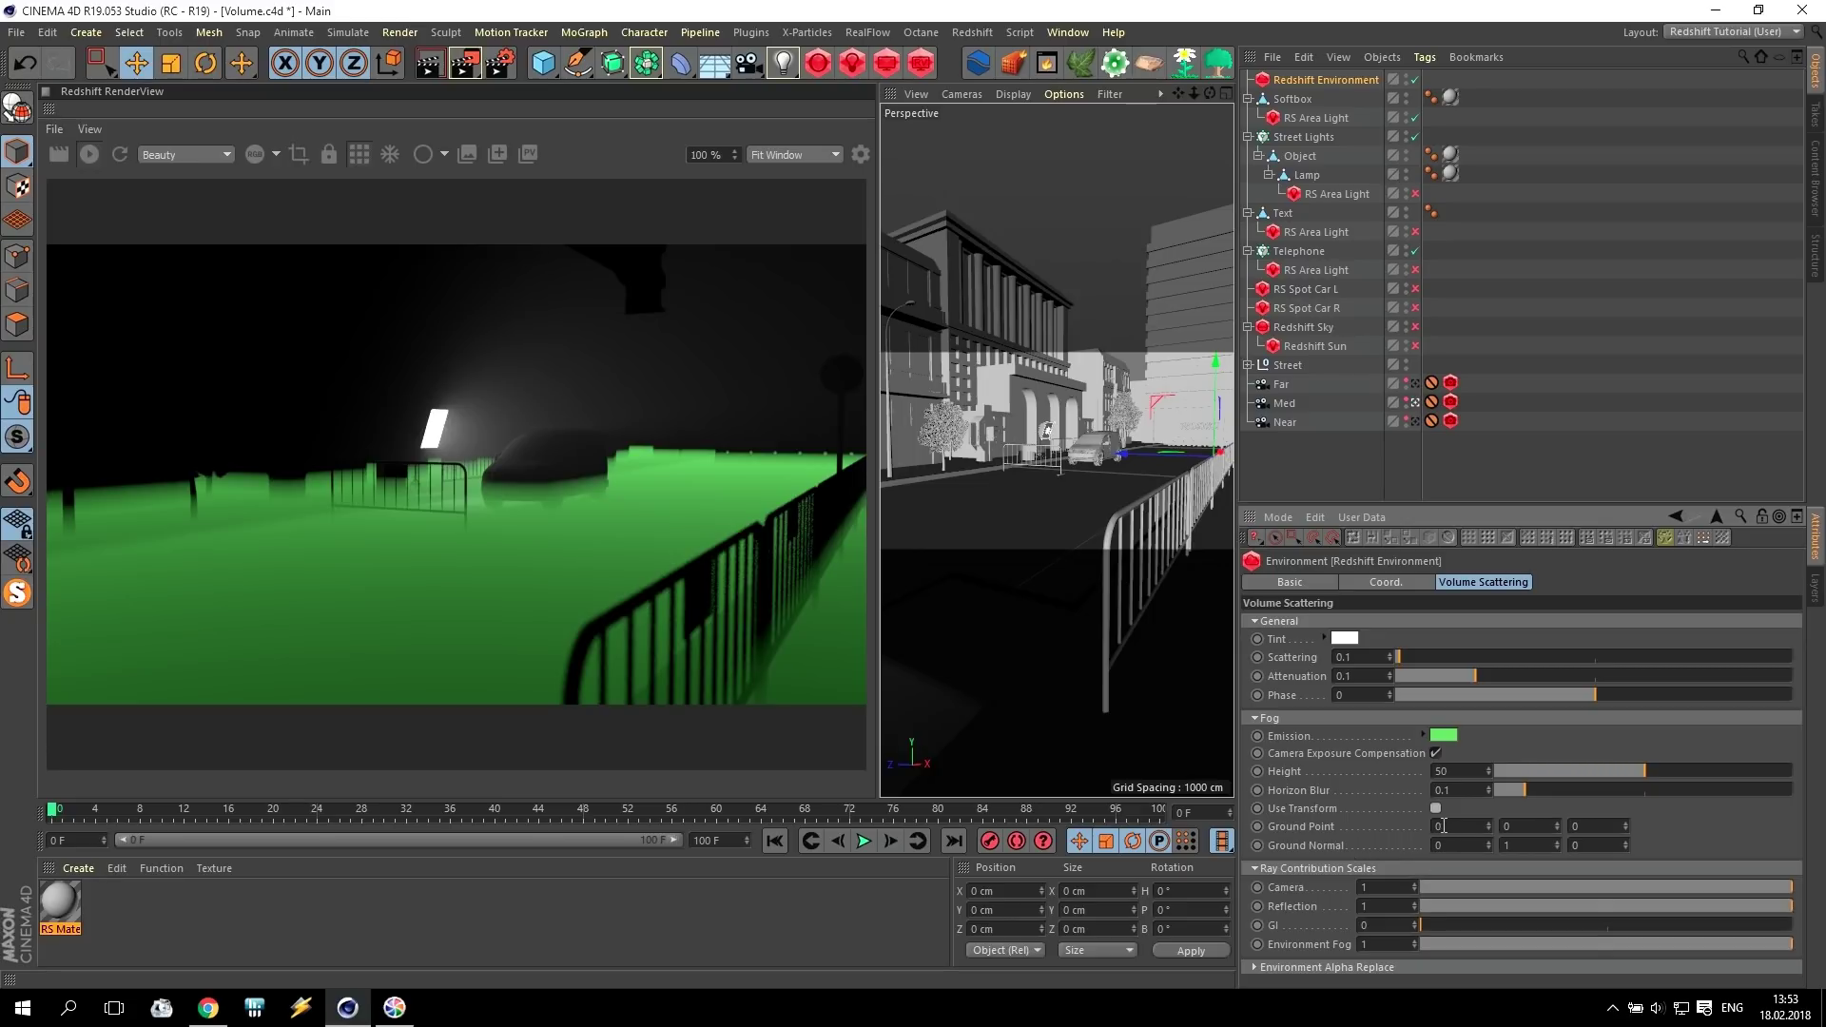
left_click_drag(1448, 827, 1434, 827)
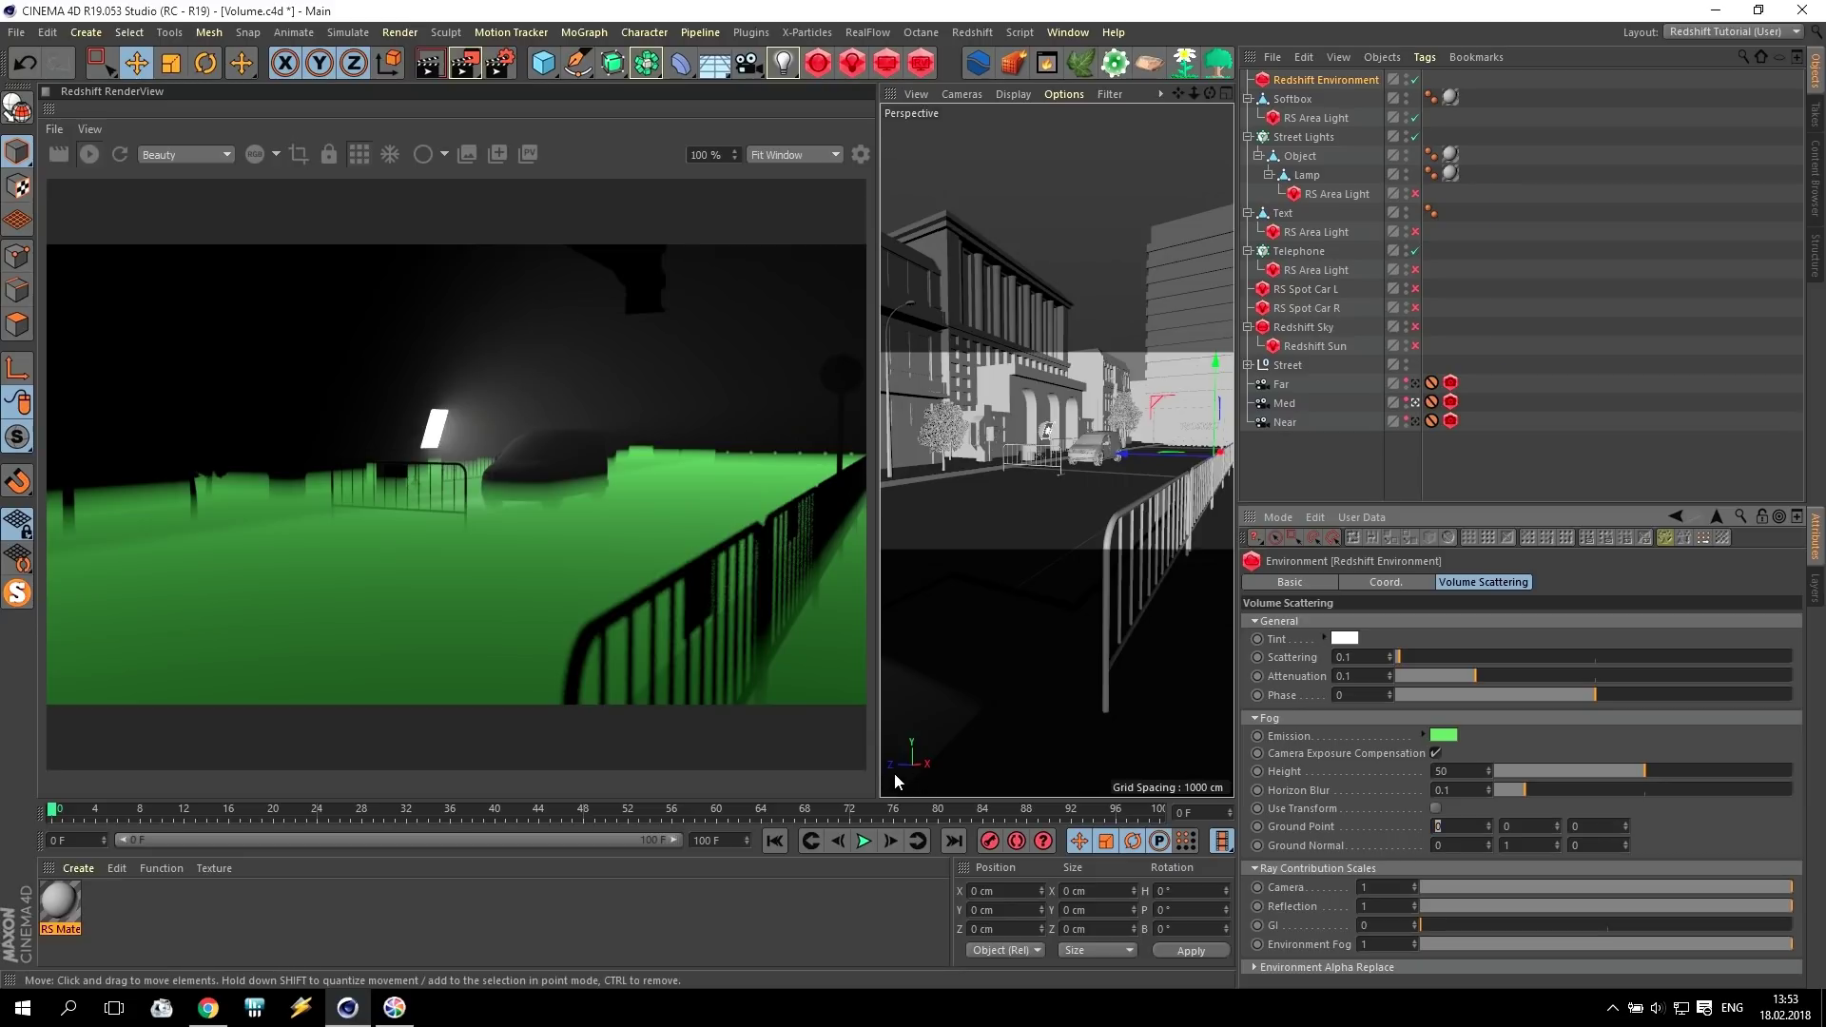
key("Tab")
left_click(1575, 827)
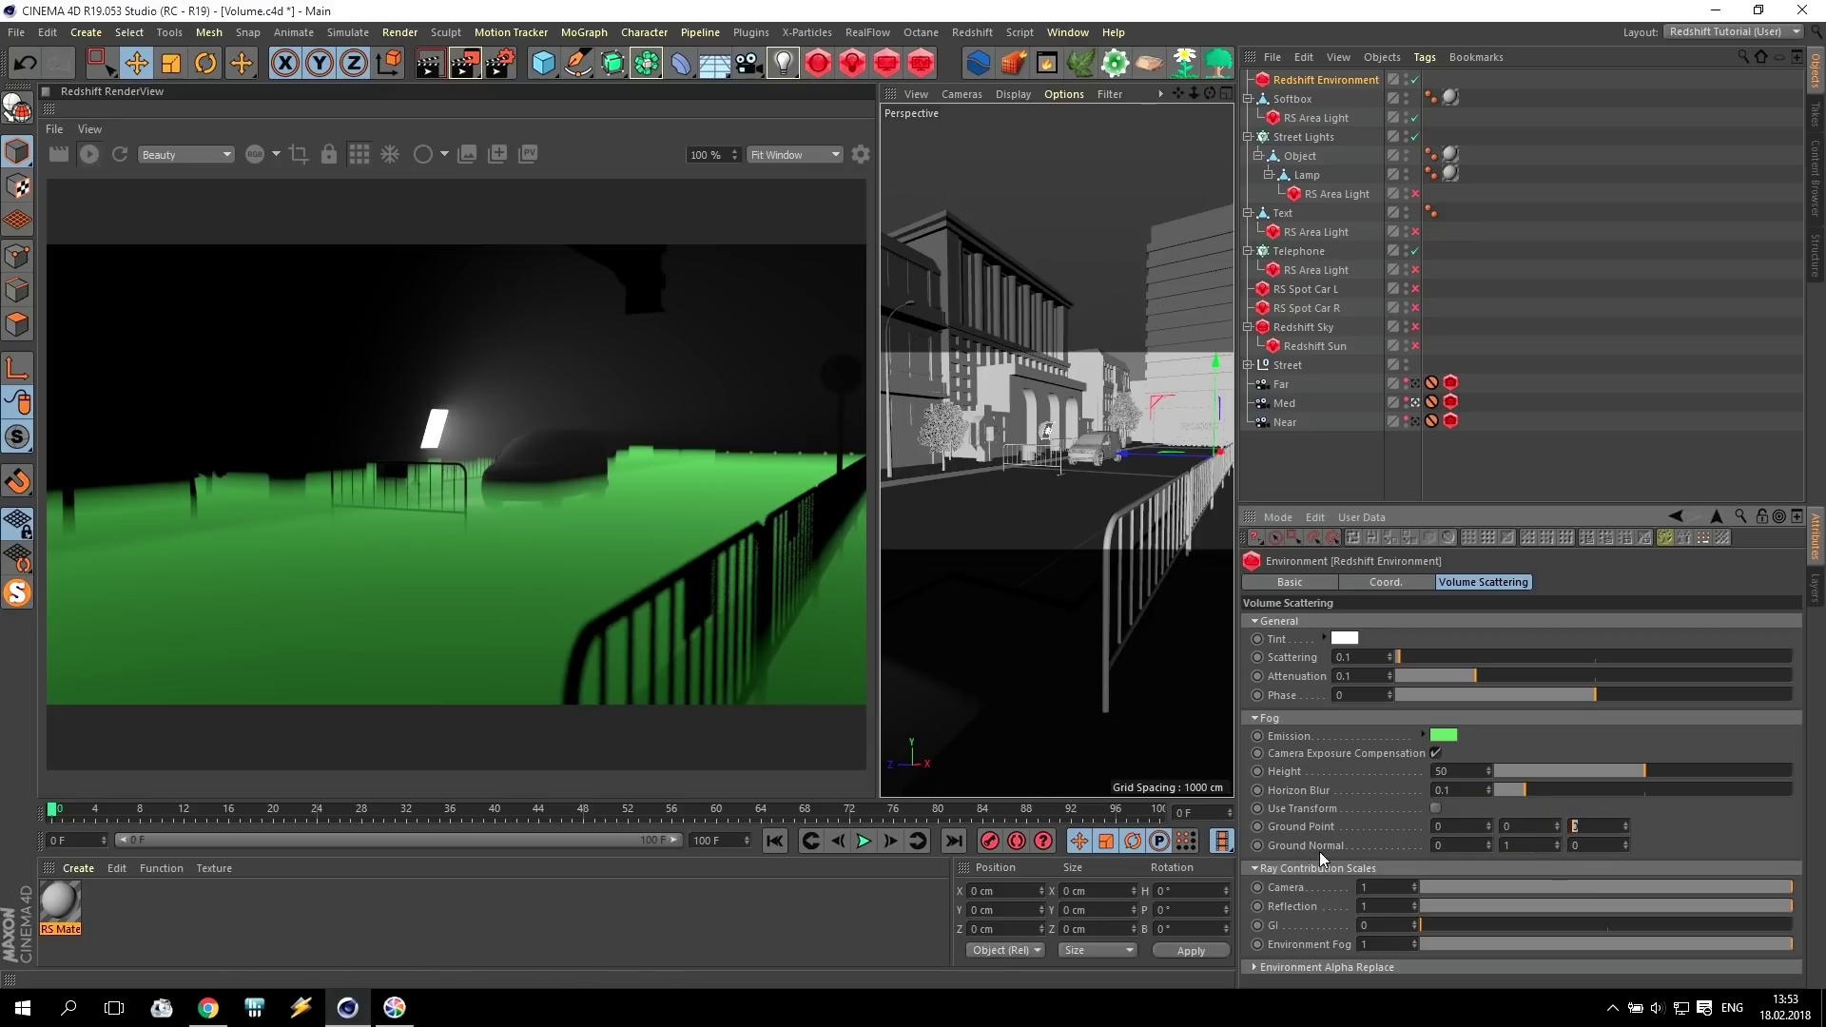
left_click_drag(1455, 848, 1408, 847)
left_click(1468, 845)
left_click(1571, 845)
Try fog ground point Y values of 193, -7 and 330, with the ground normal's Y inverted to -1.
left_click_drag(1557, 827, 1558, 761)
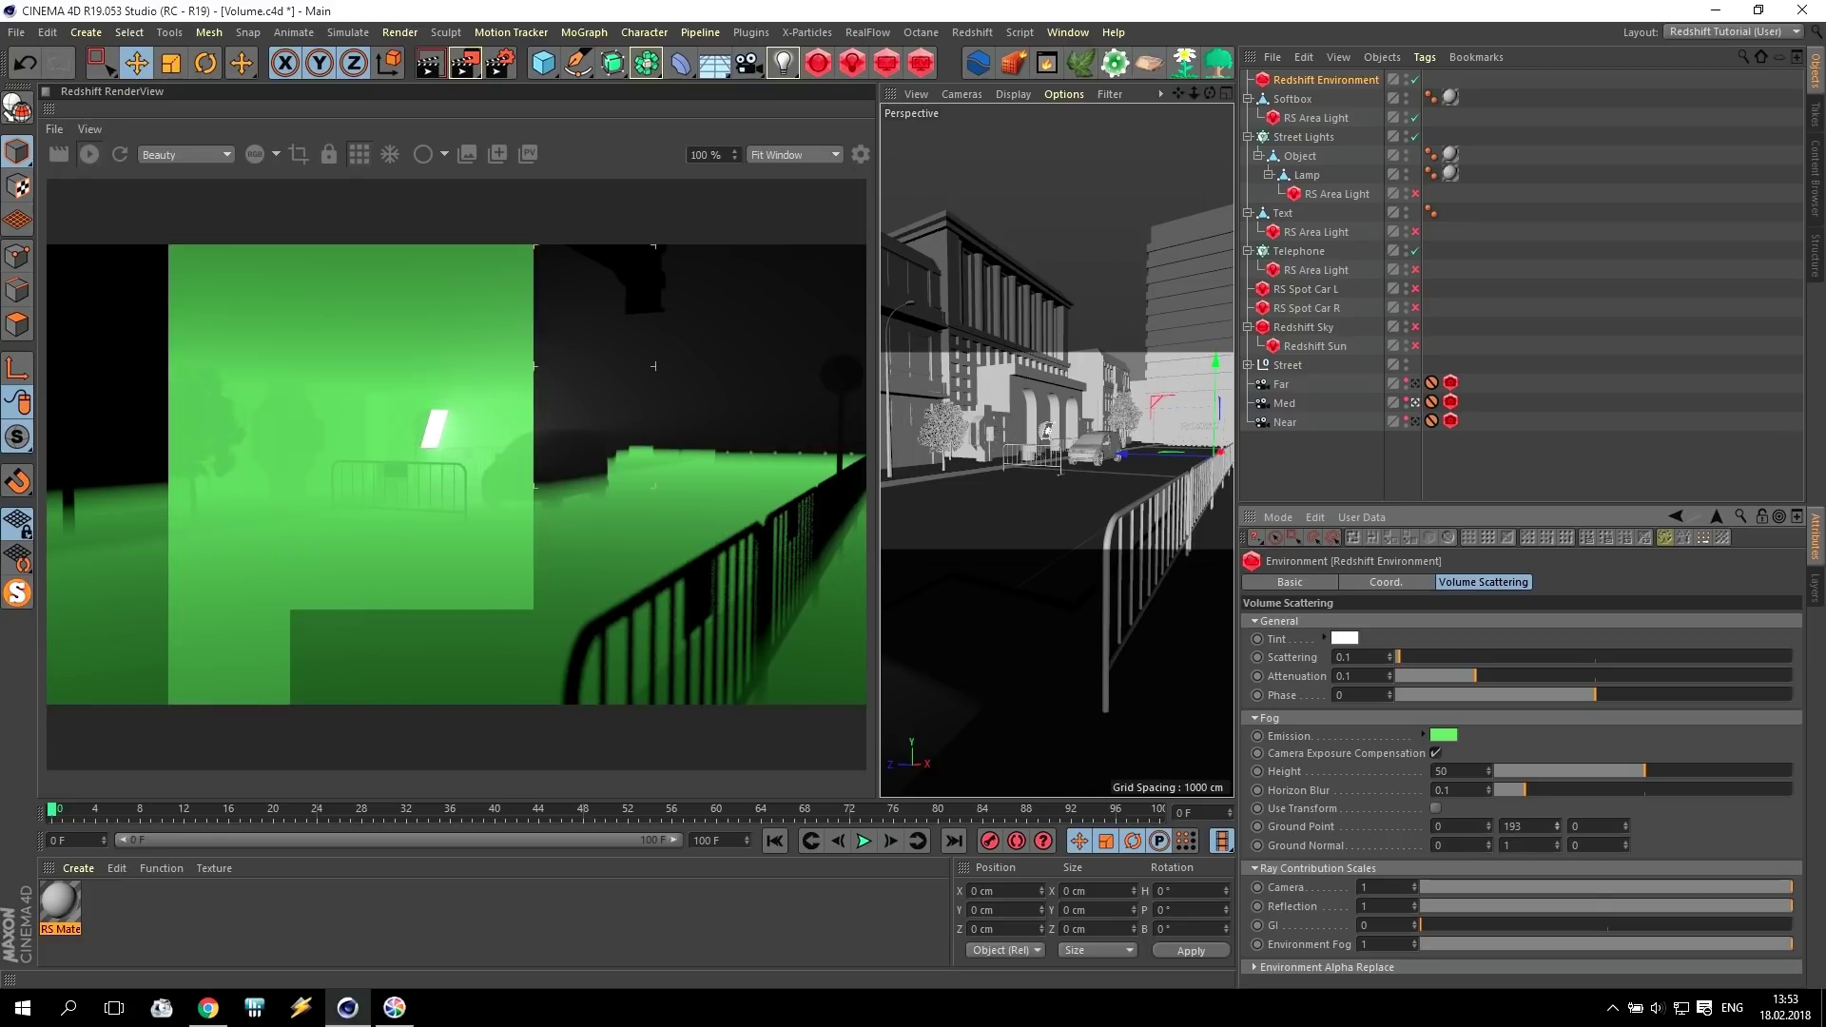
left_click_drag(1557, 760, 1558, 830)
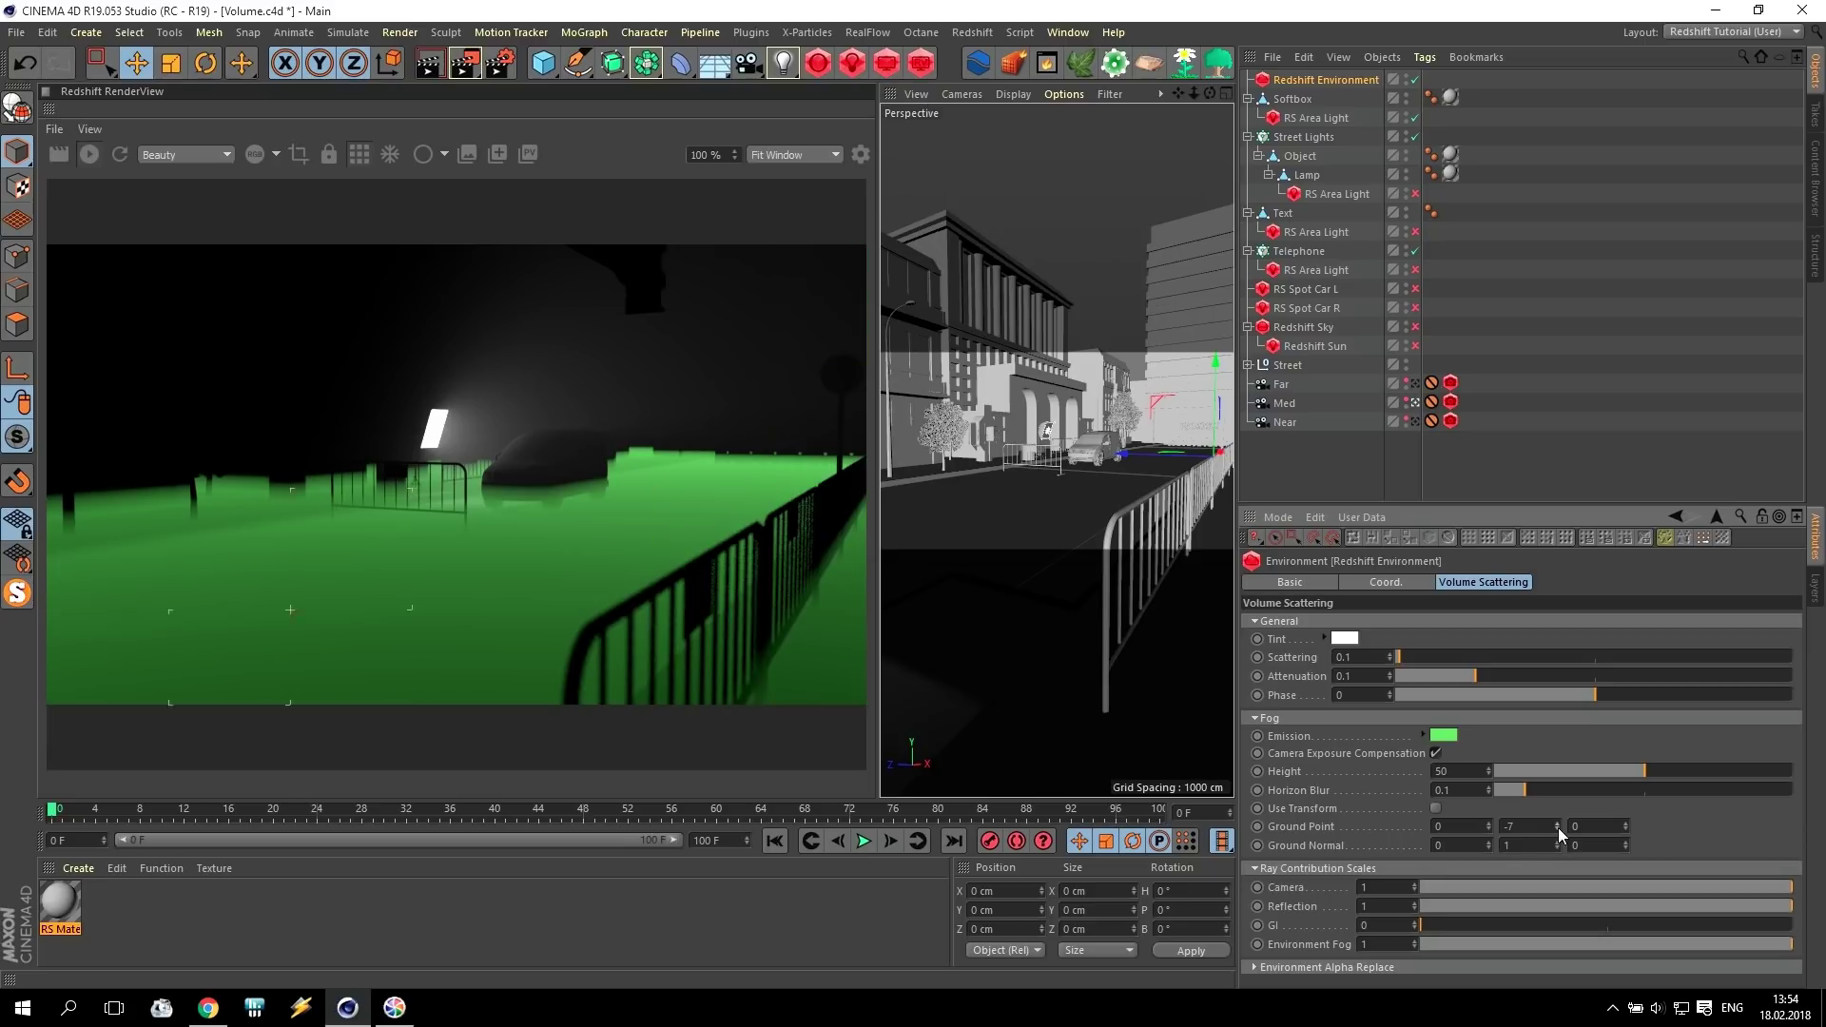
left_click_drag(1515, 845, 1450, 843)
left_click(1559, 827)
left_click_drag(1559, 827, 1555, 809)
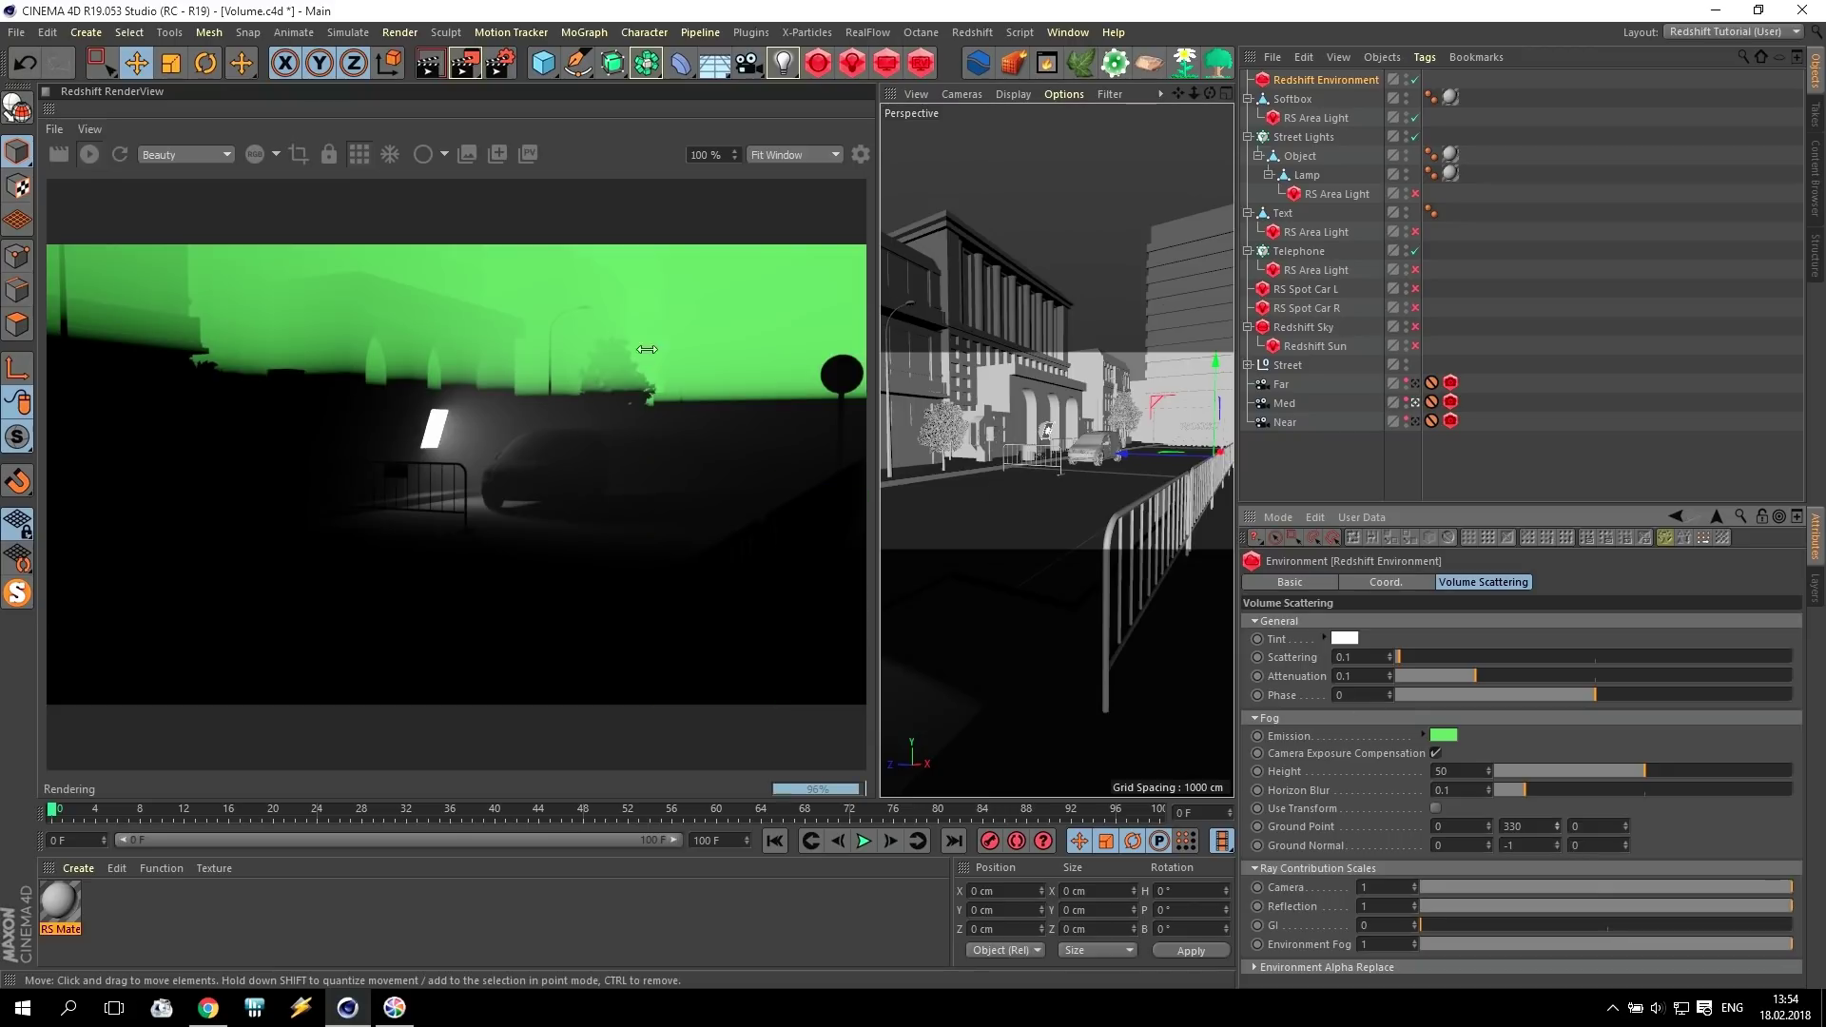
Set the Y components of the fog's ground normal and ground point to 0.
left_click(1552, 845)
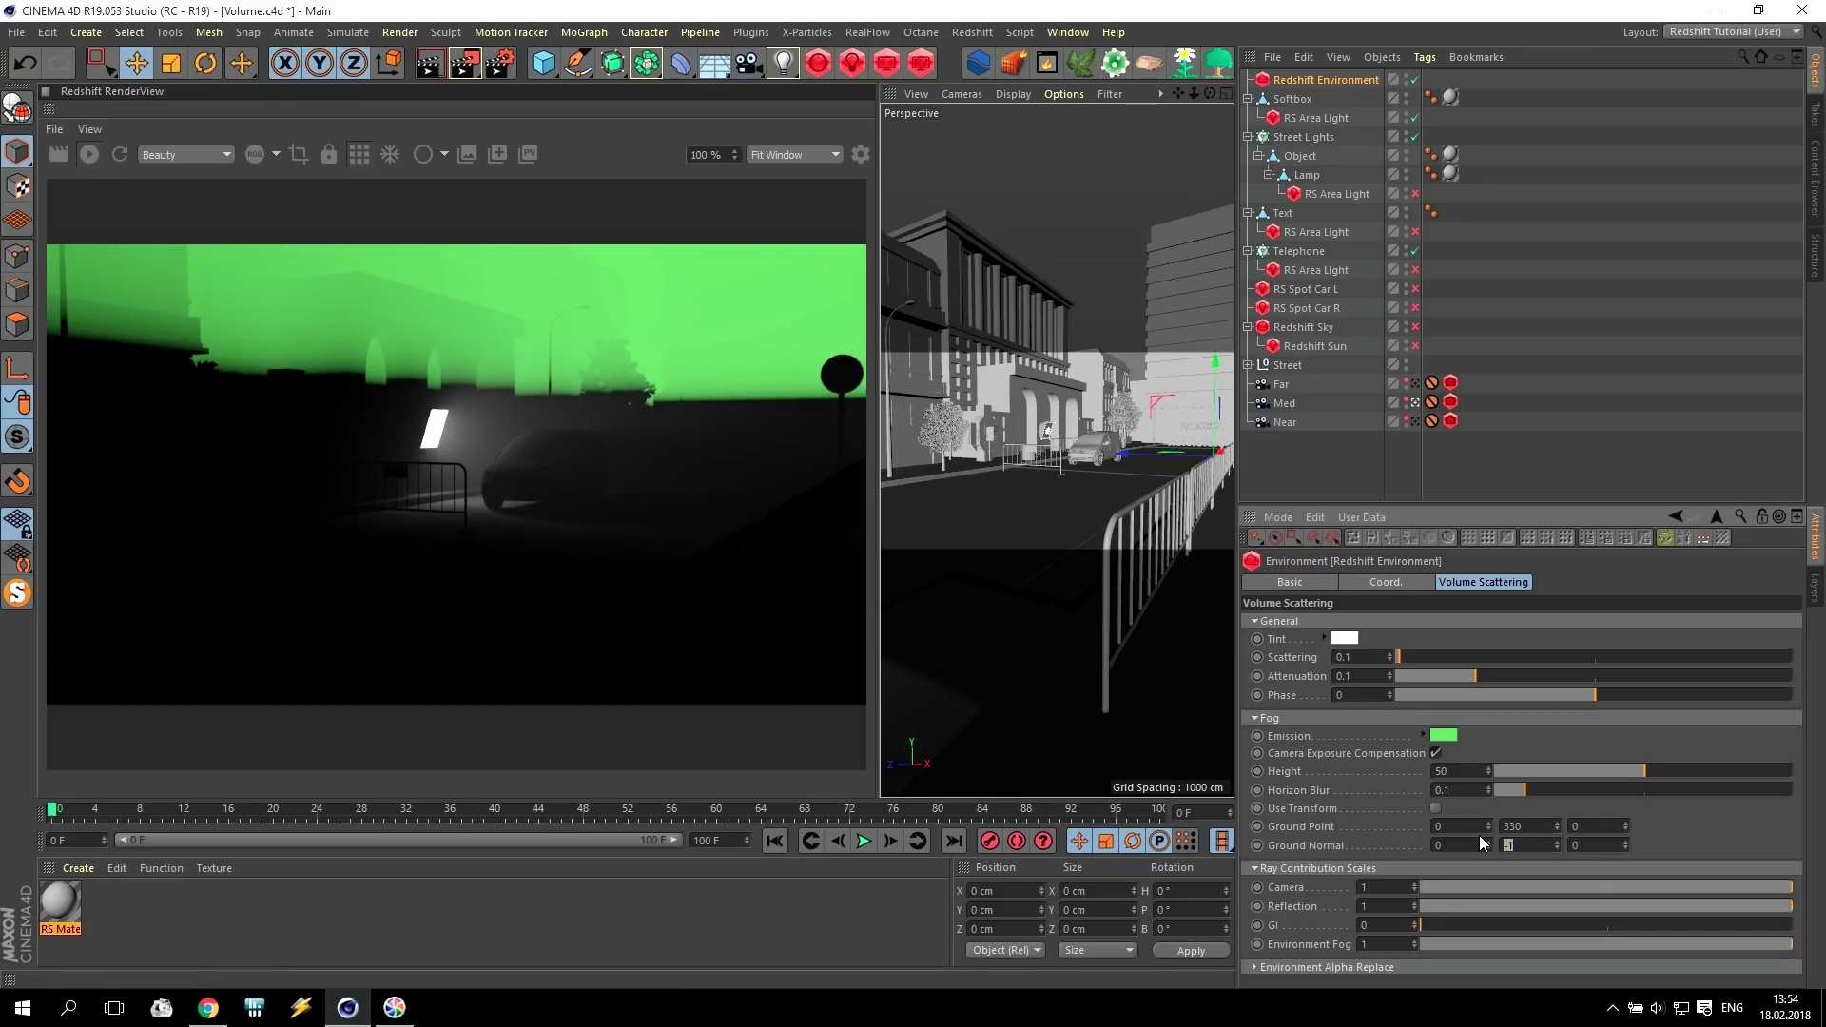
type("0")
key("Return")
left_click(1524, 826)
type("0")
key("Return")
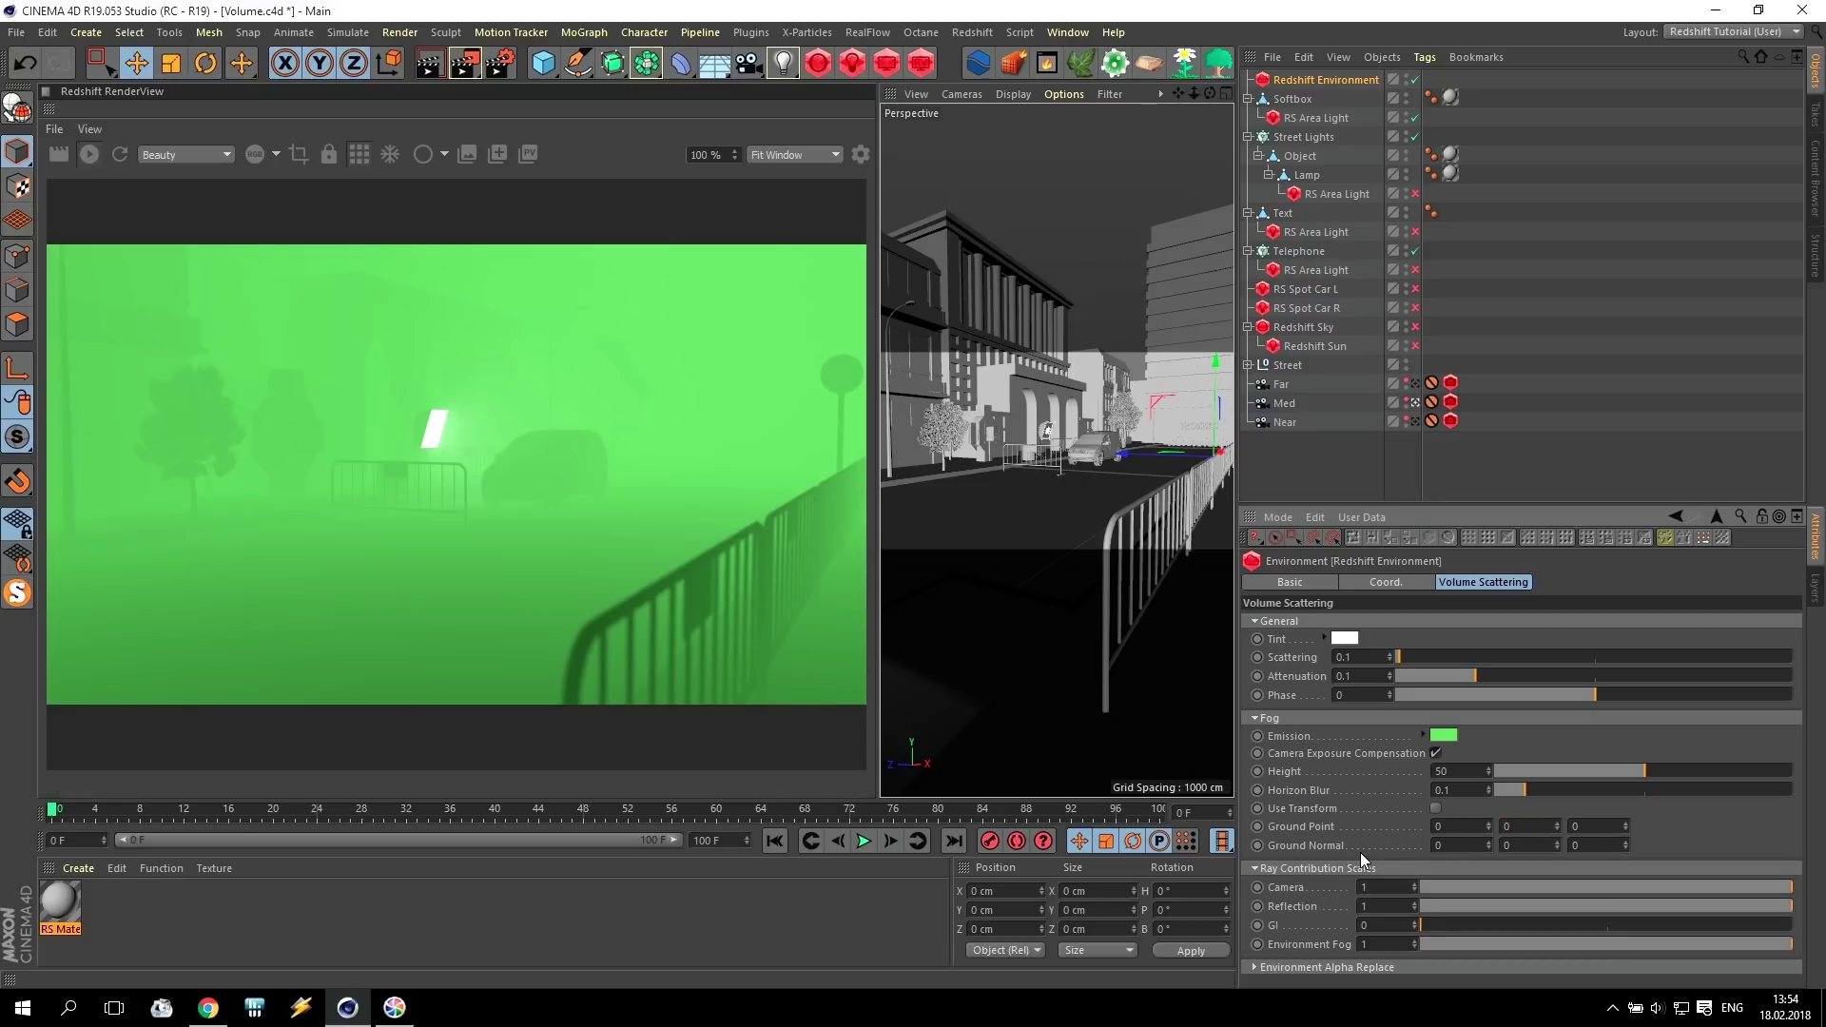
Try a fog ground normal X of 1 with the ground point X moved to 627, and switch to the Far camera.
left_click(1468, 845)
type("1")
key("Return")
left_click_drag(1488, 827, 1488, 940)
left_click_drag(1488, 826, 1488, 1023)
left_click_drag(1489, 826, 1488, 656)
left_click(1414, 386)
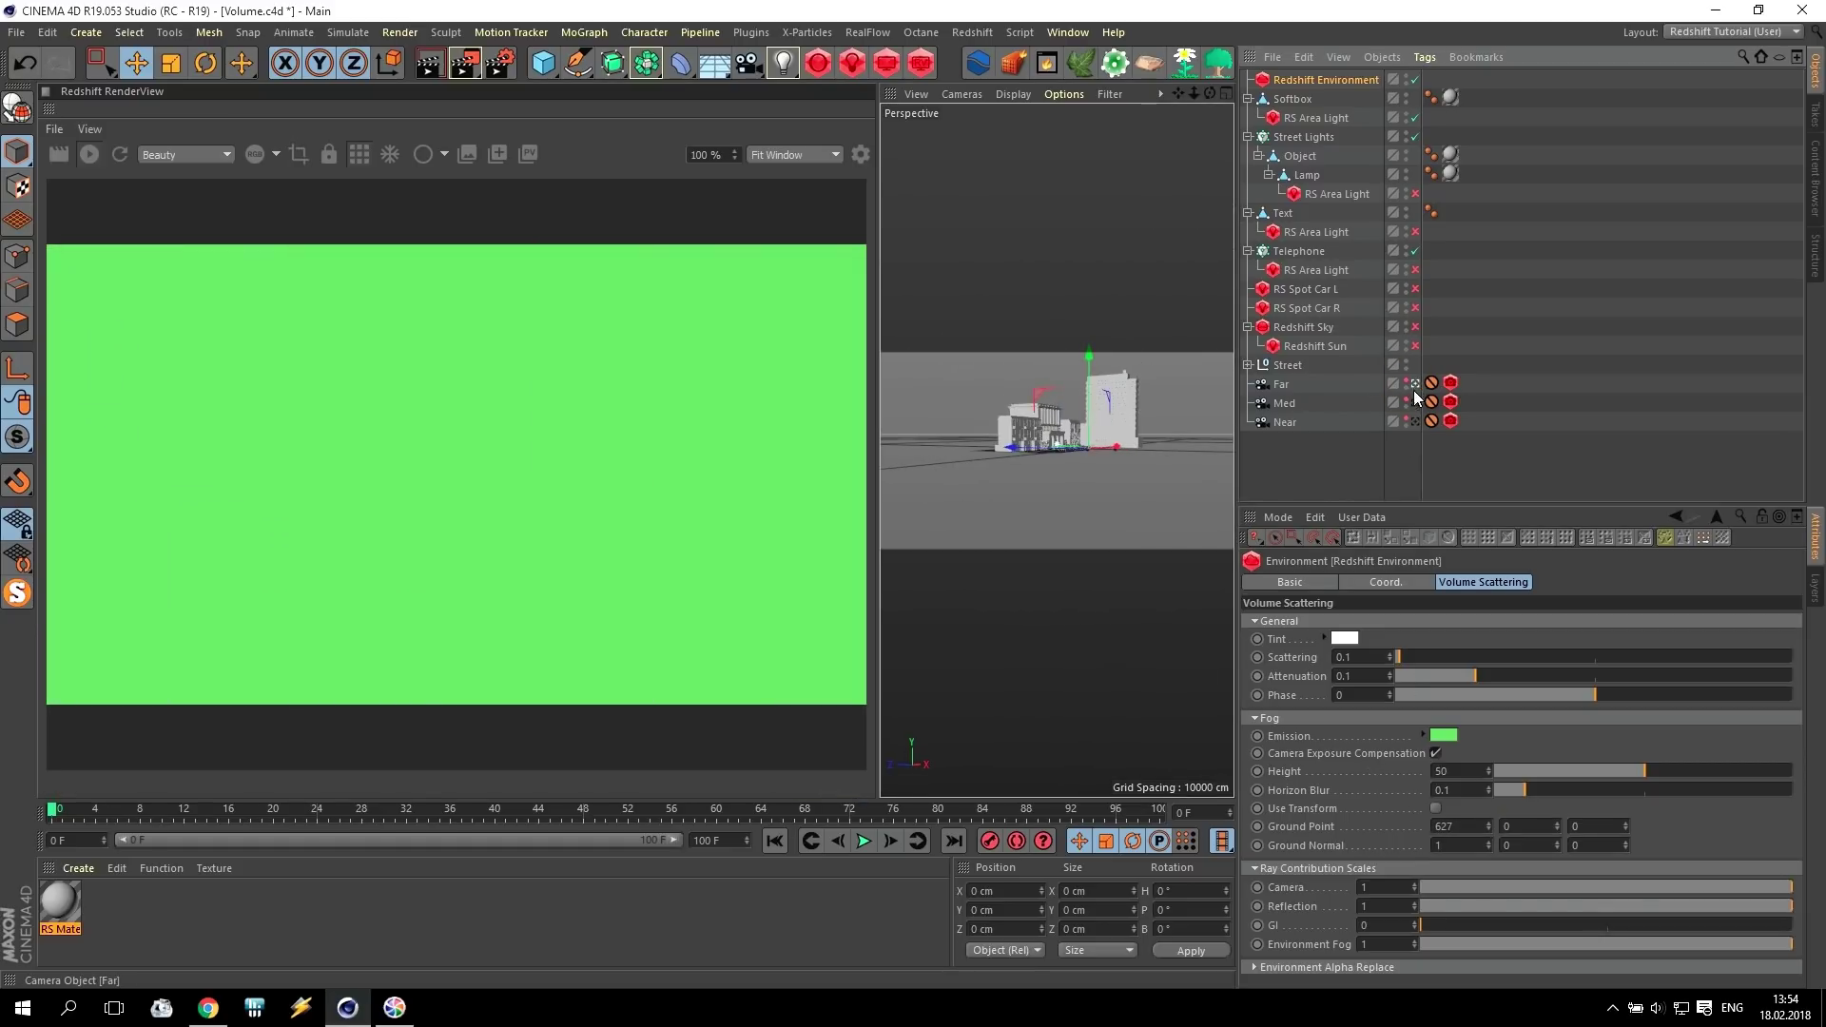
Set the fog's ground normal X to -1 and its ground point X to -268, viewing the street through the Med camera.
left_click_drag(1489, 823, 1489, 894)
double_click(1440, 845)
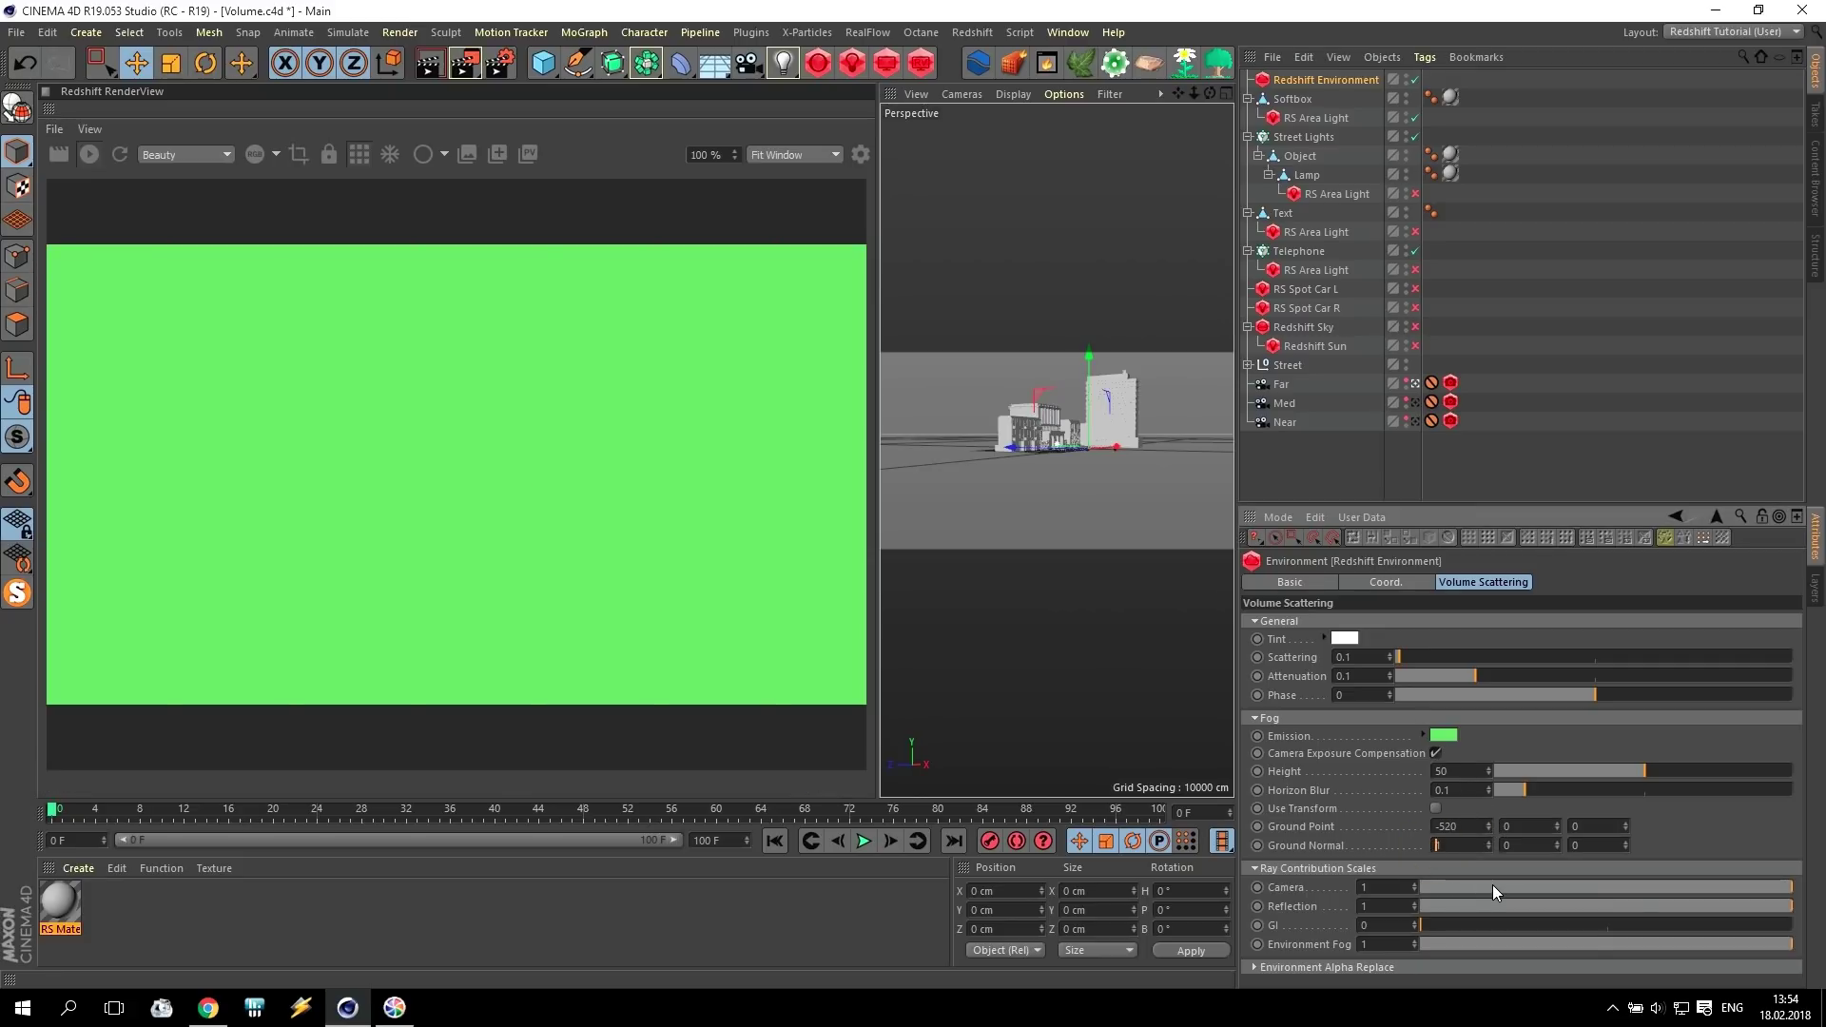
type("-")
key("Return")
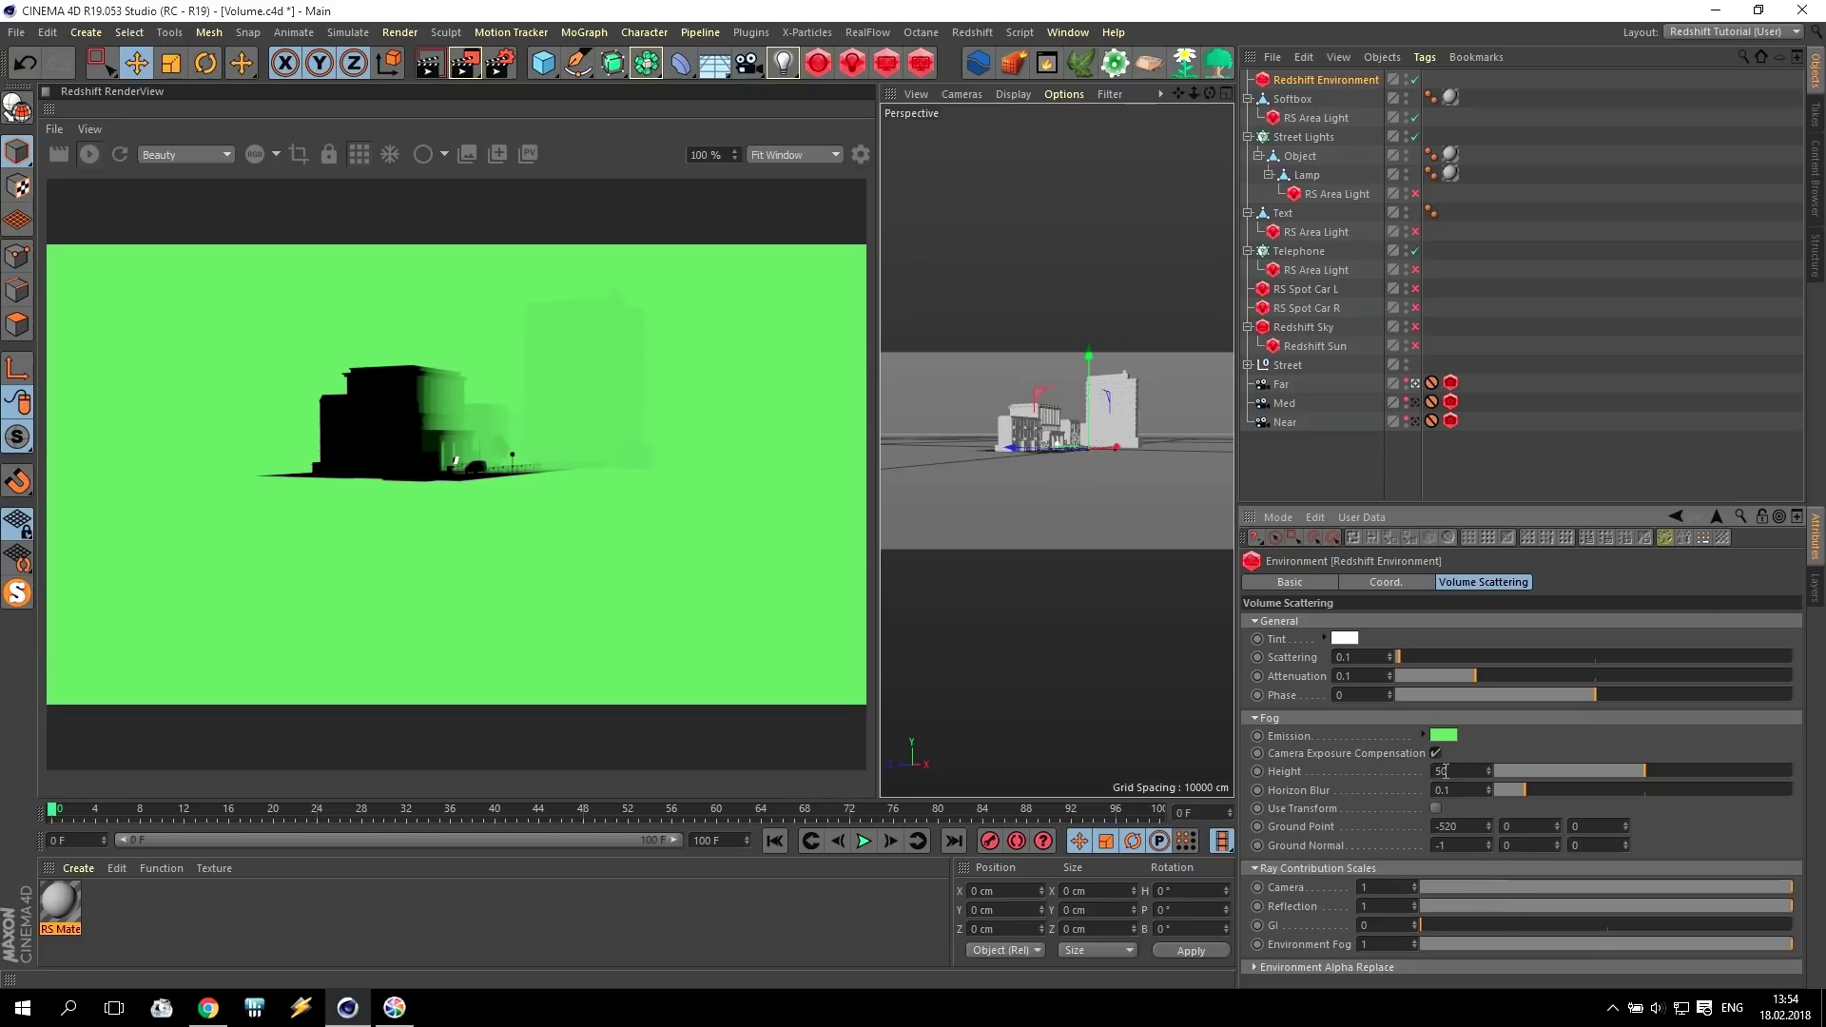
left_click(1415, 402)
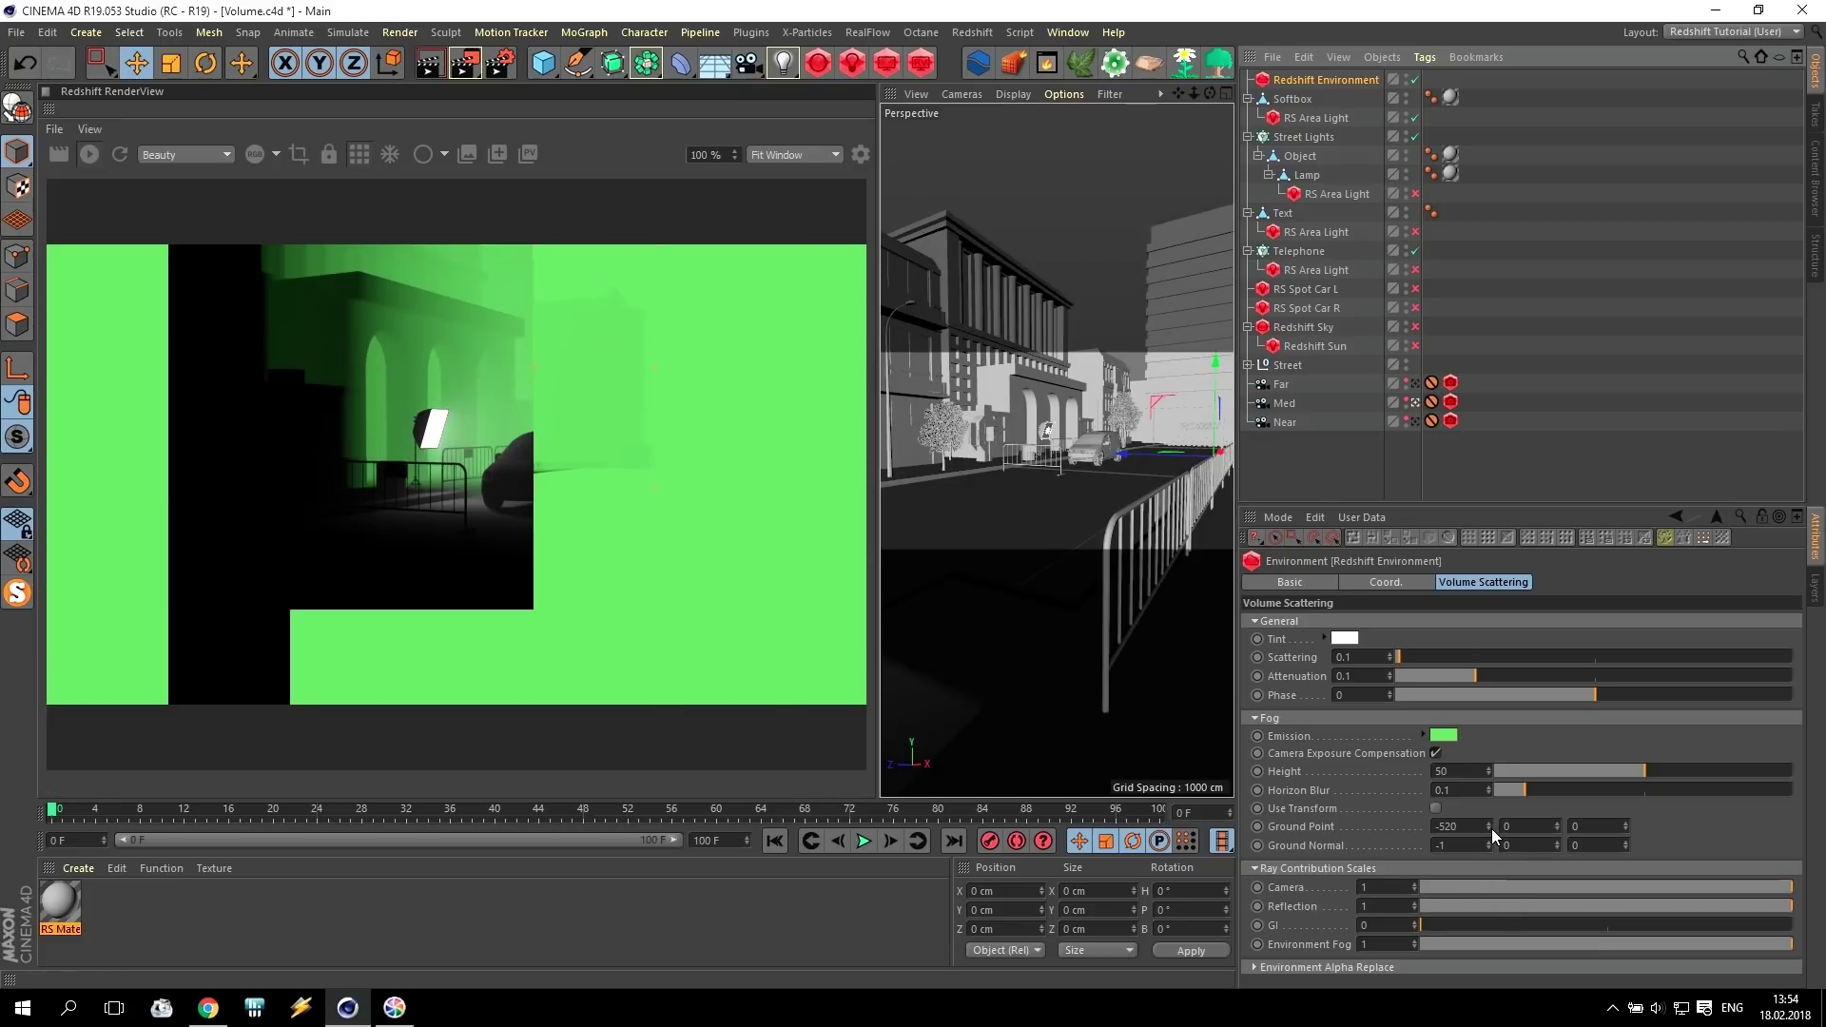
left_click_drag(1489, 830, 1489, 830)
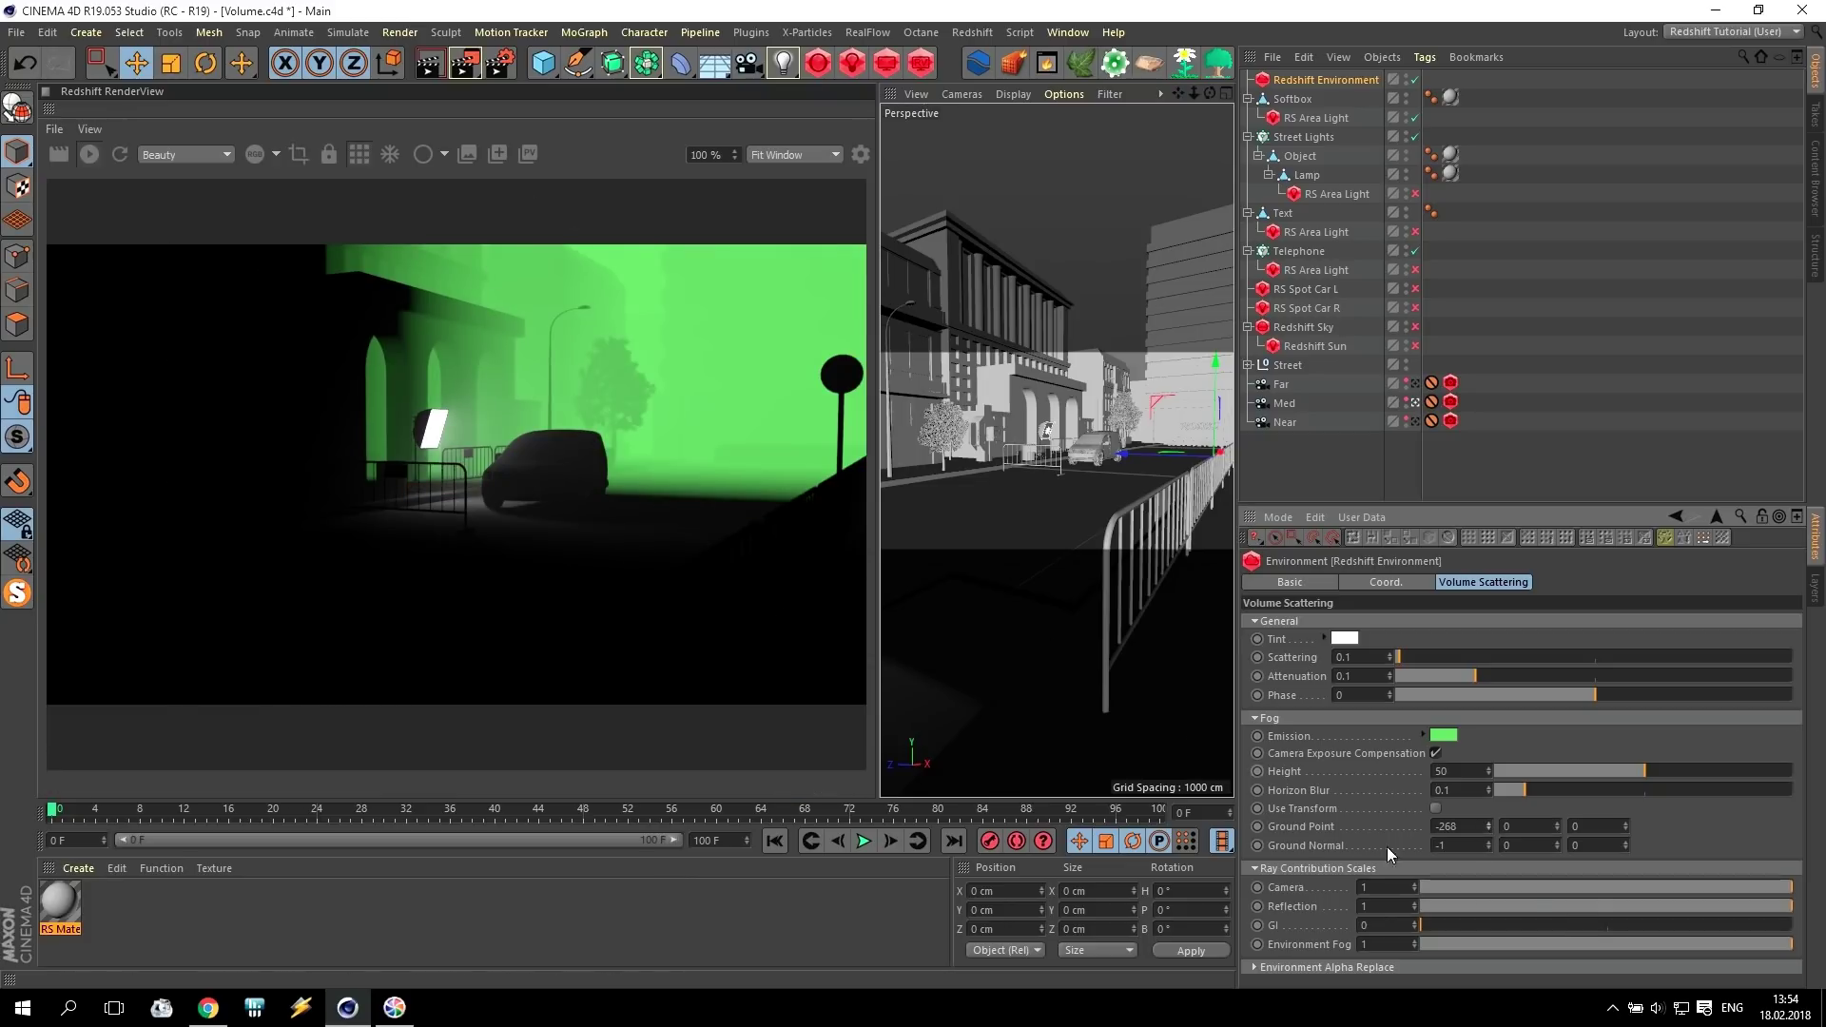
Try a fog ground point X of -116 and change the ground normal to X 0 and Z -1.
left_click_drag(1488, 827, 1488, 816)
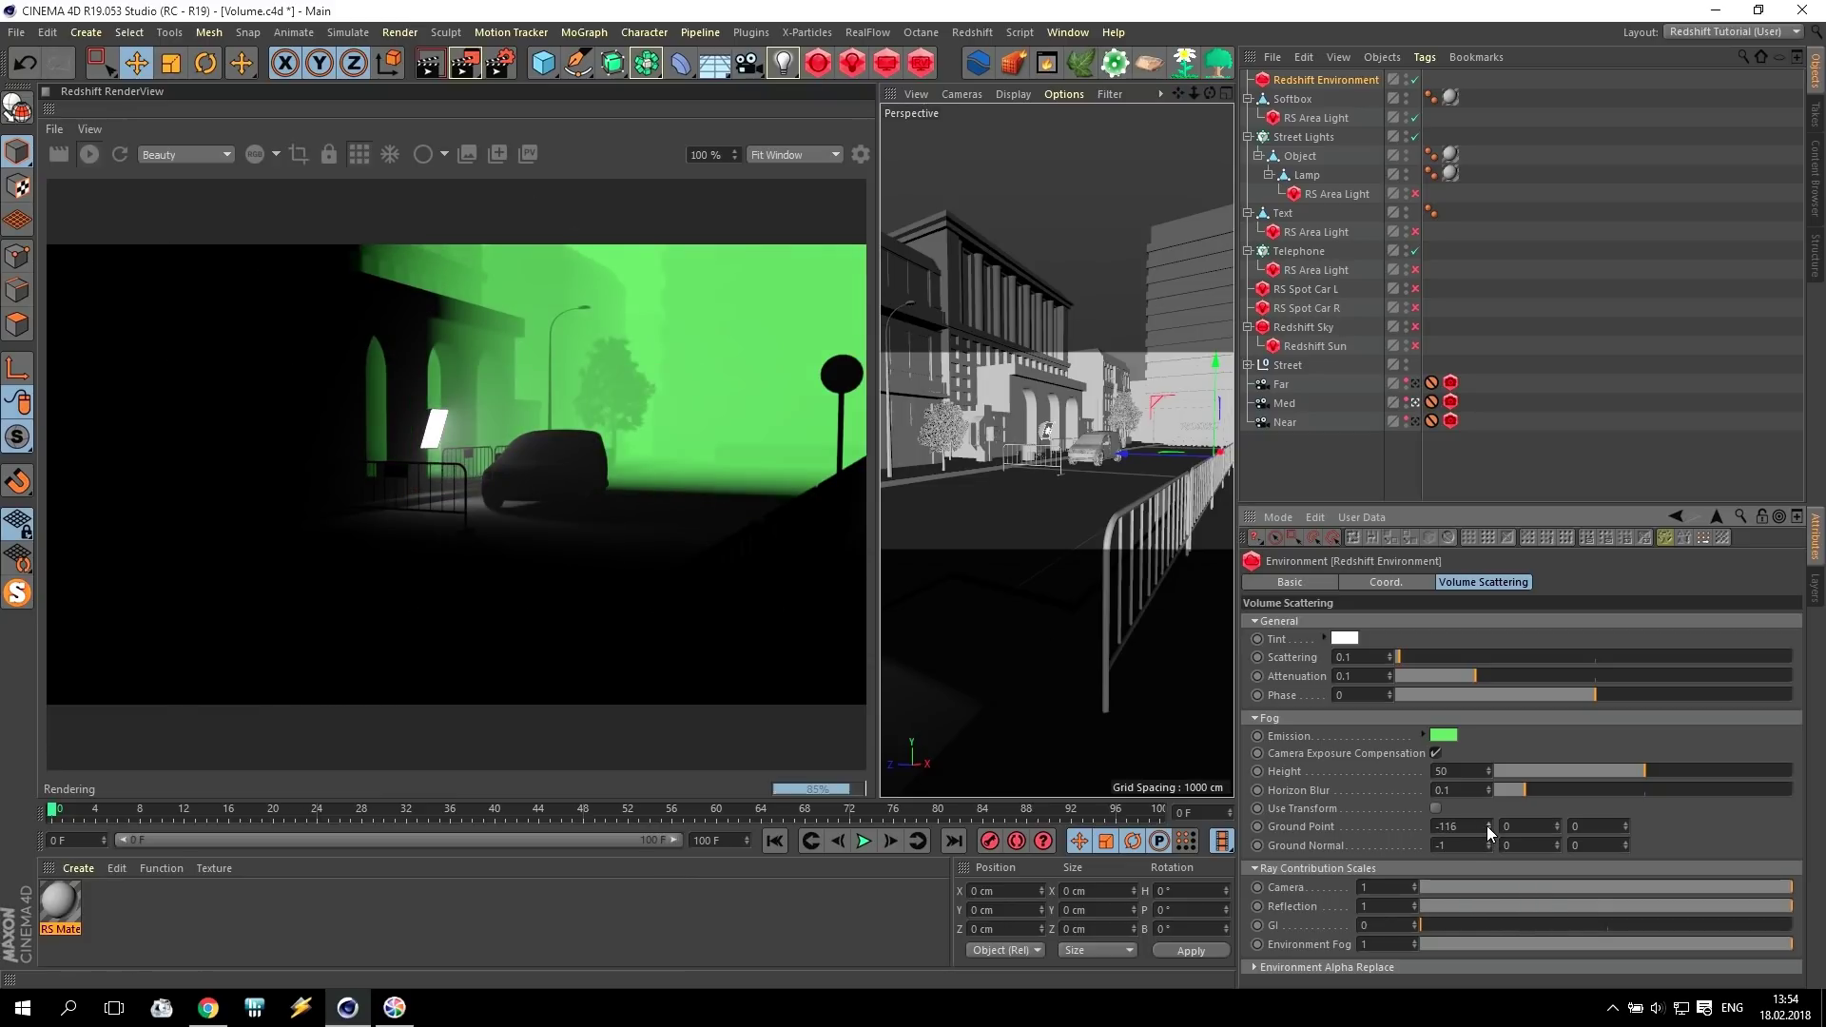
left_click(1597, 845)
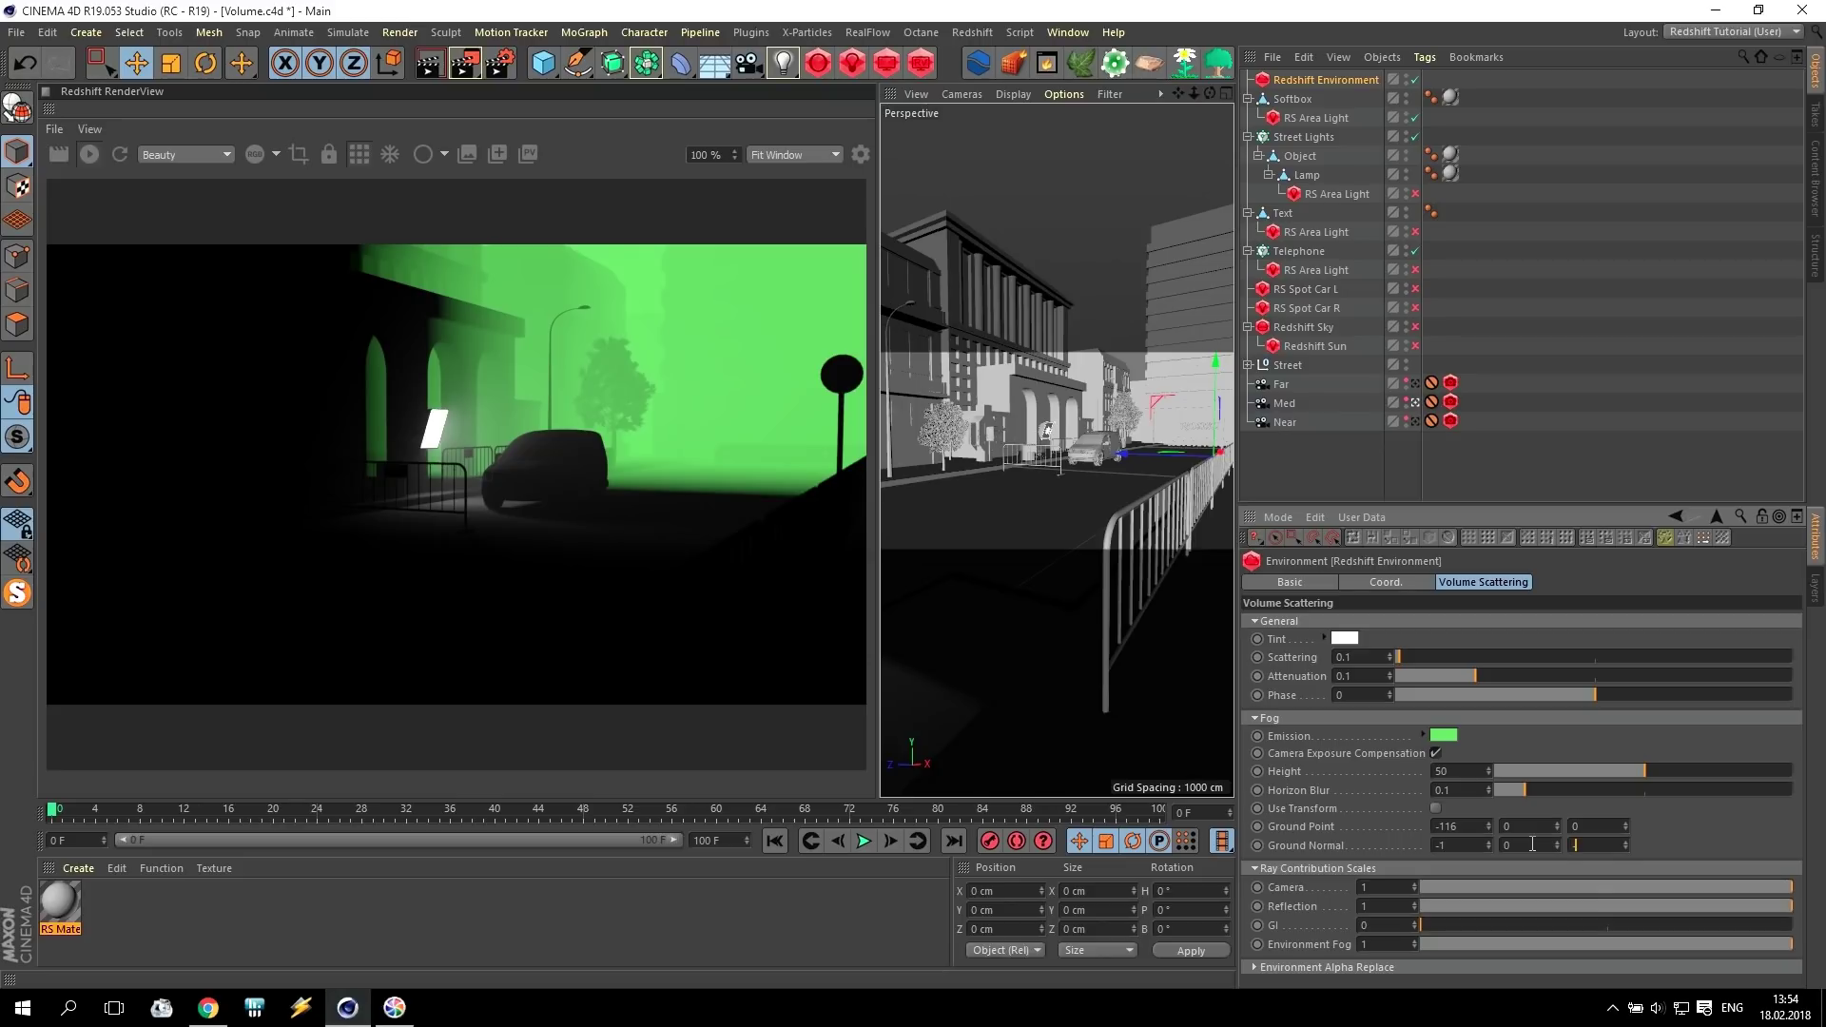
left_click_drag(1471, 844, 1286, 844)
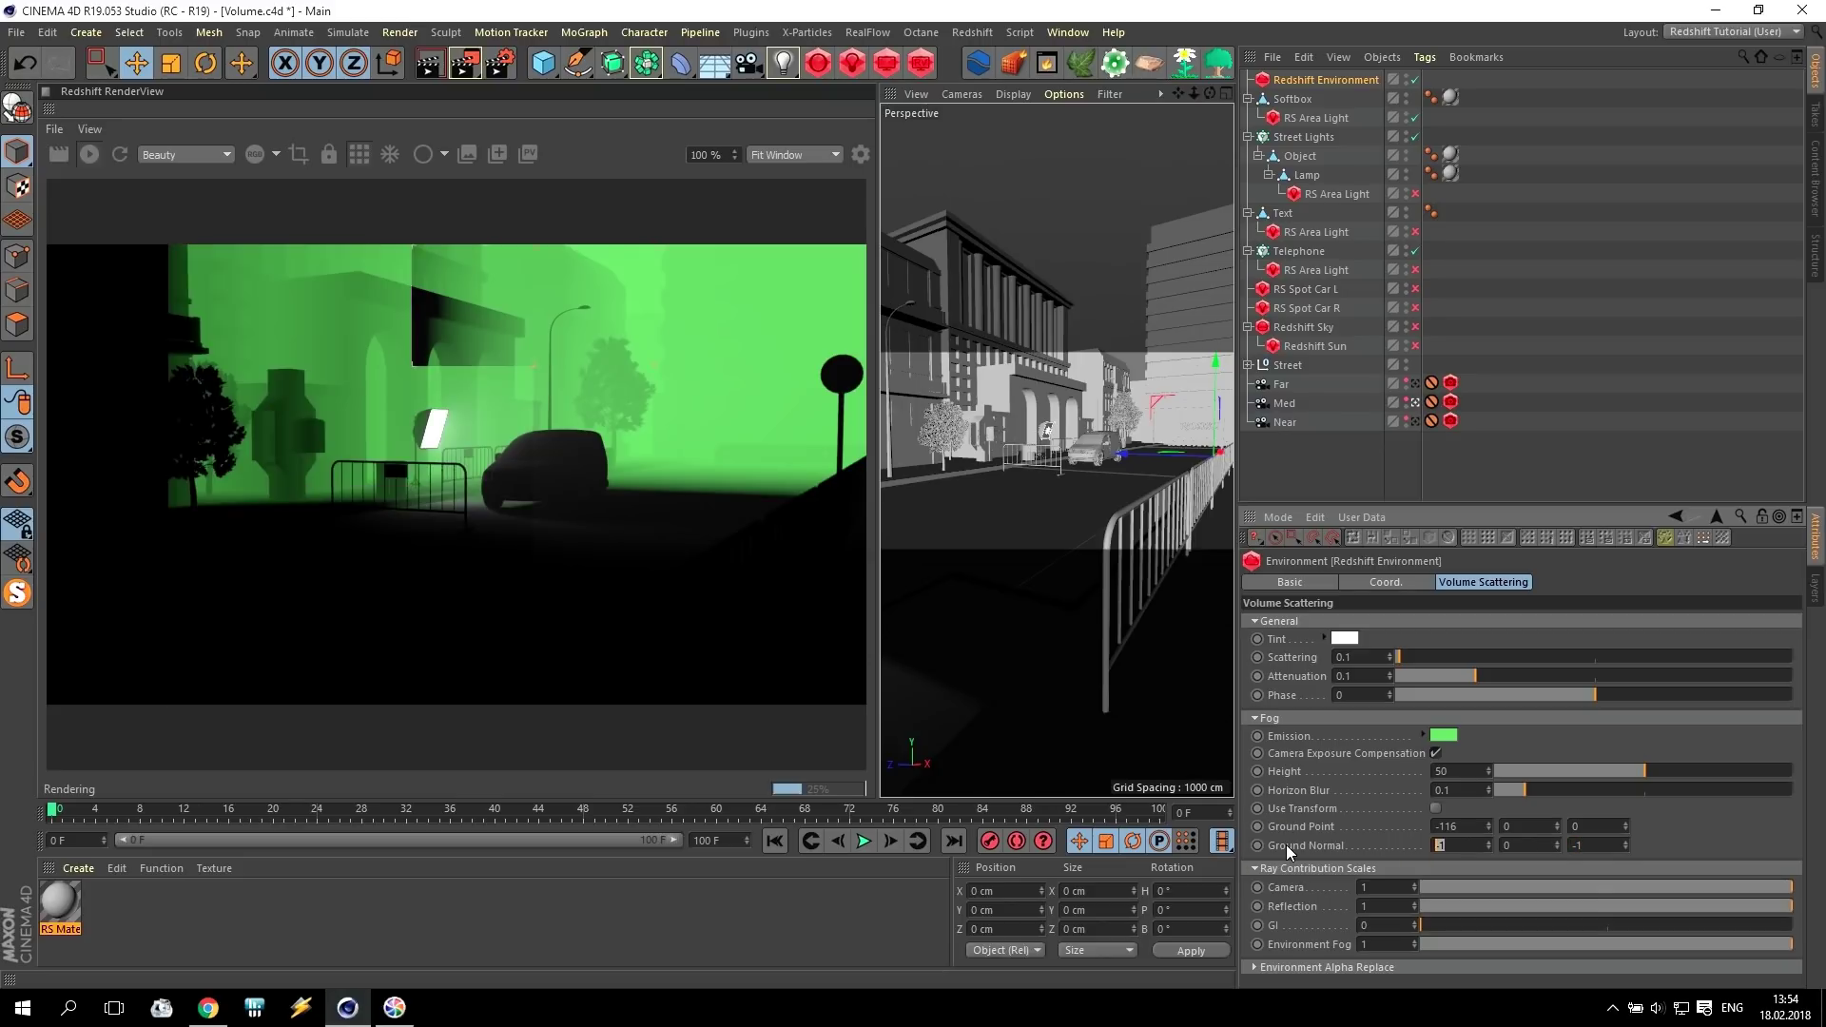
type("0")
key("Return")
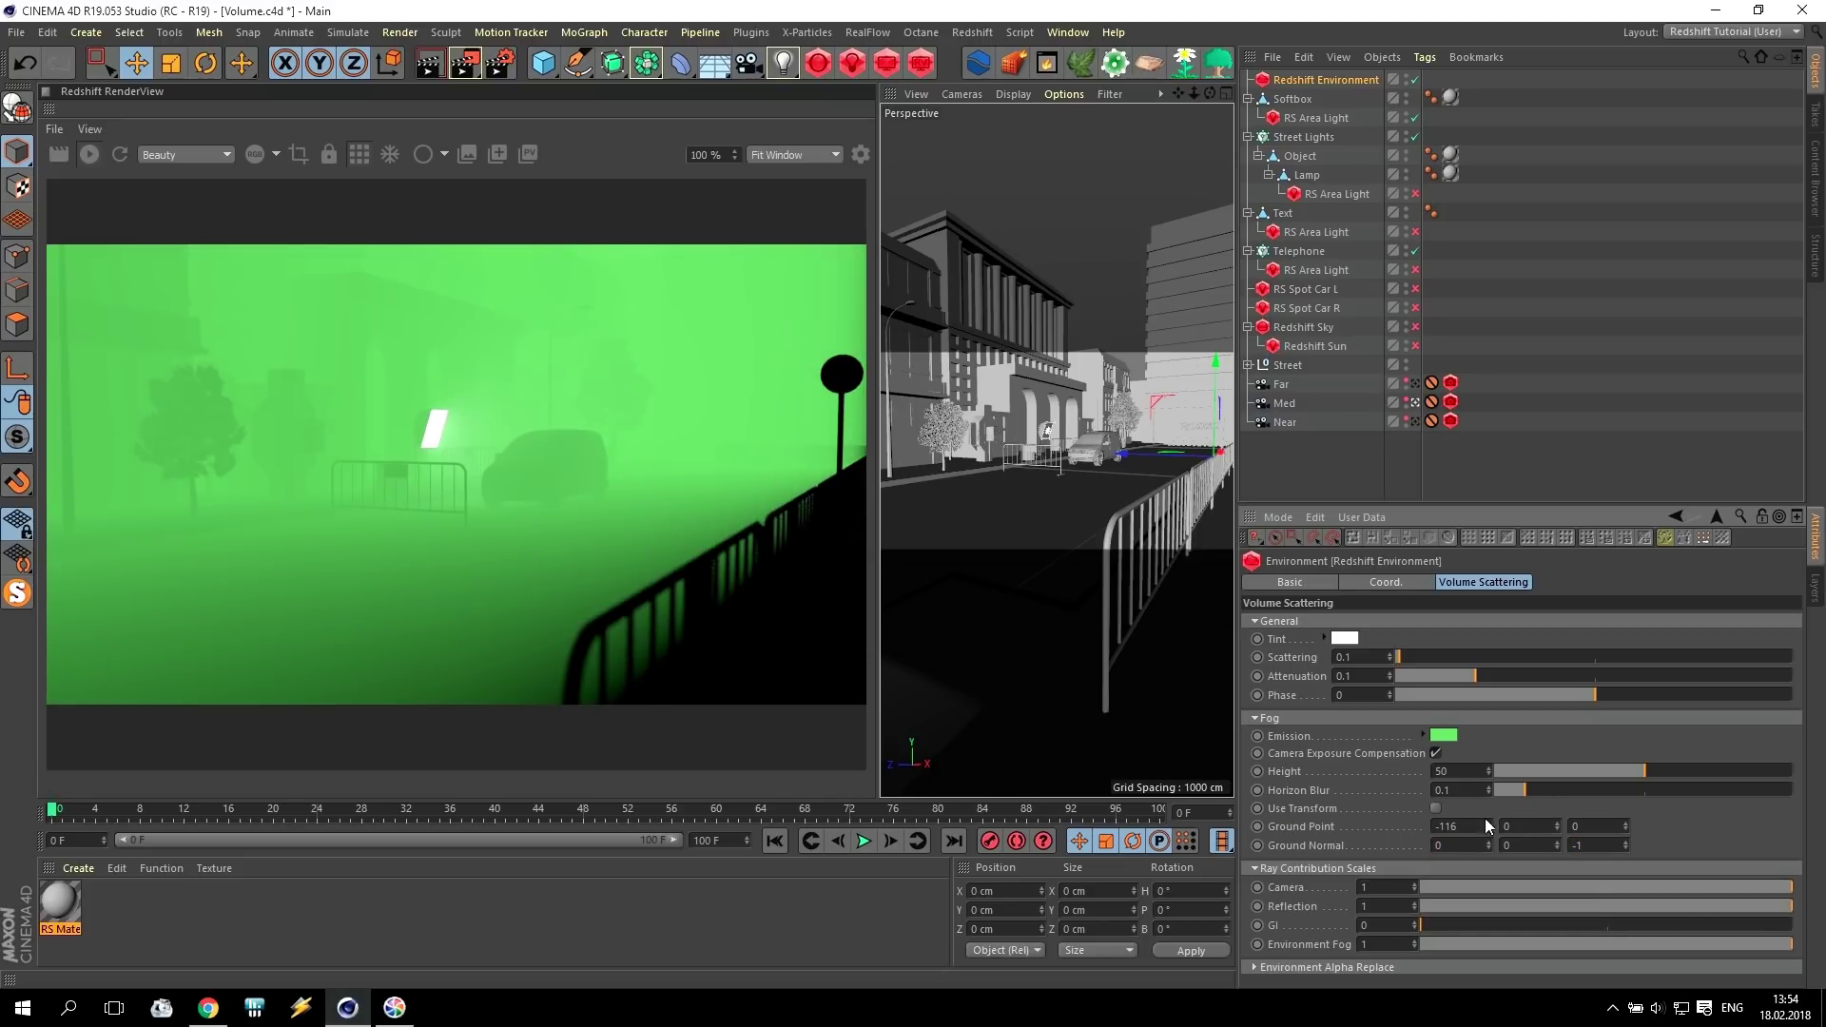
Reset the fog's ground point X to 0 and move its Z through -106 and 425 to 547.
left_click_drag(1472, 825, 1423, 821)
type("0")
key("Return")
left_click_drag(1628, 824, 1628, 925)
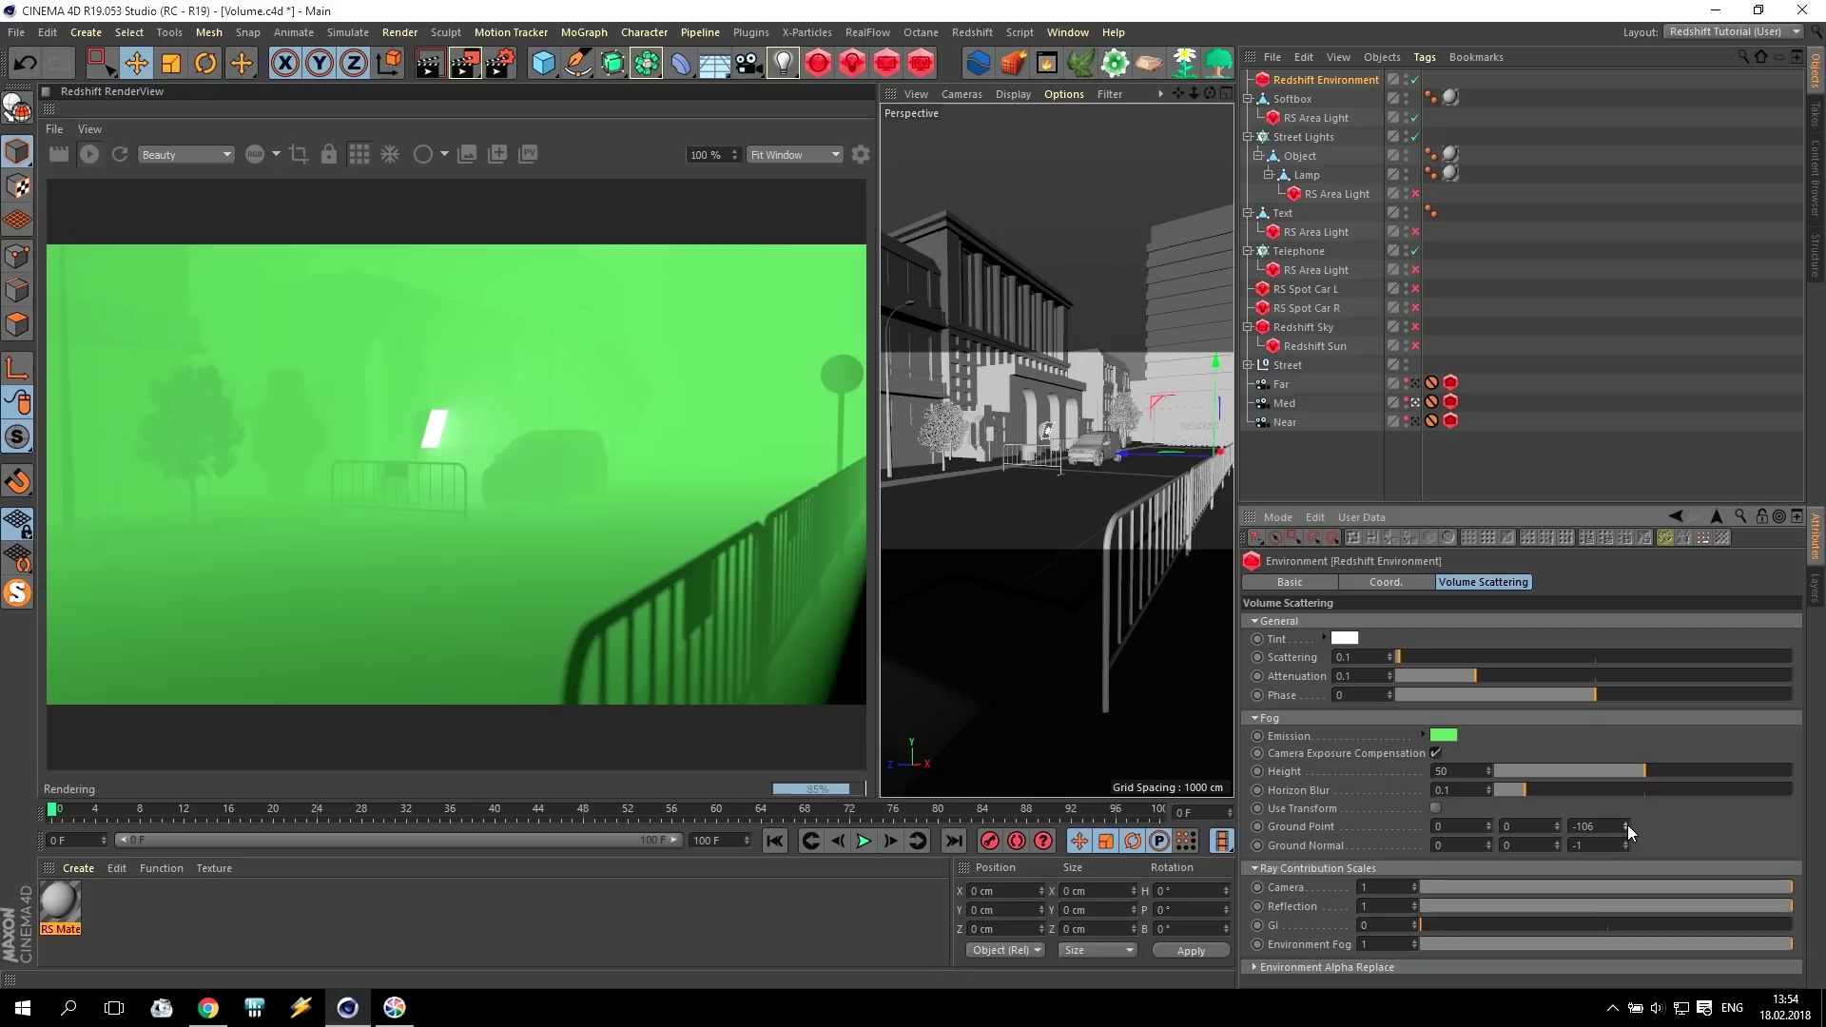
left_click_drag(1628, 825, 1628, 321)
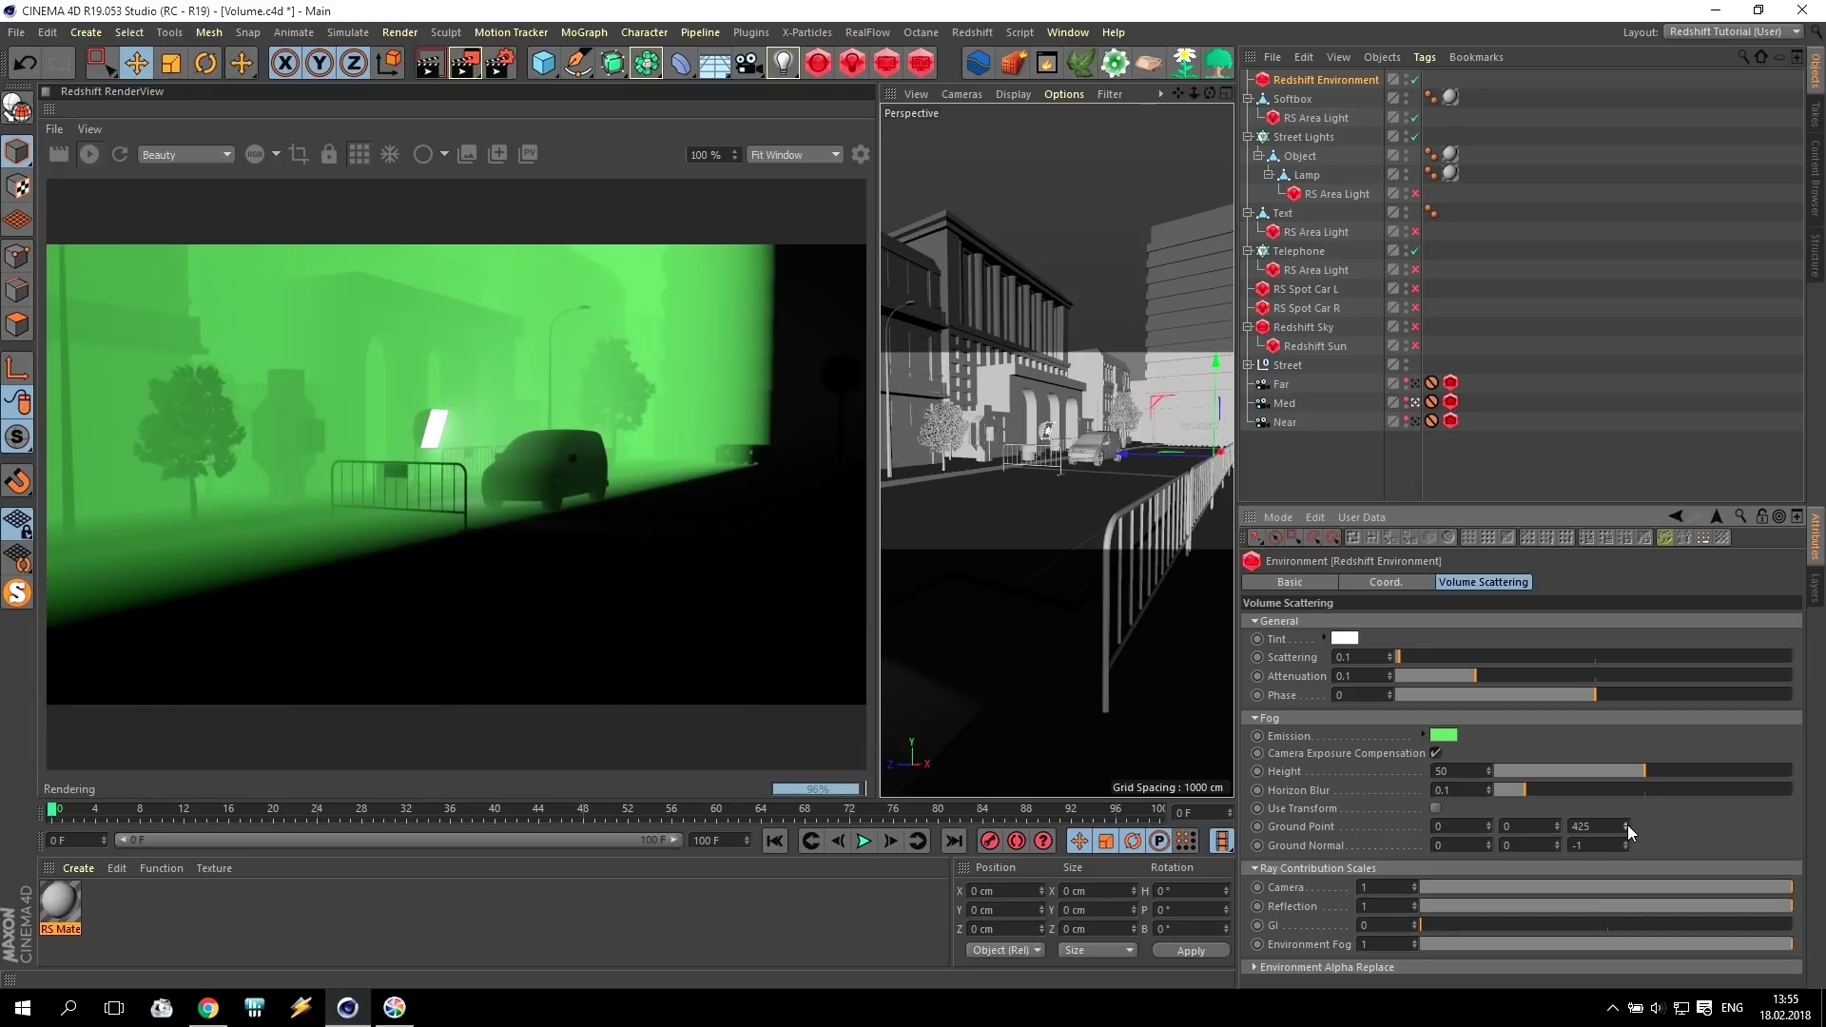
left_click_drag(1628, 825, 1628, 709)
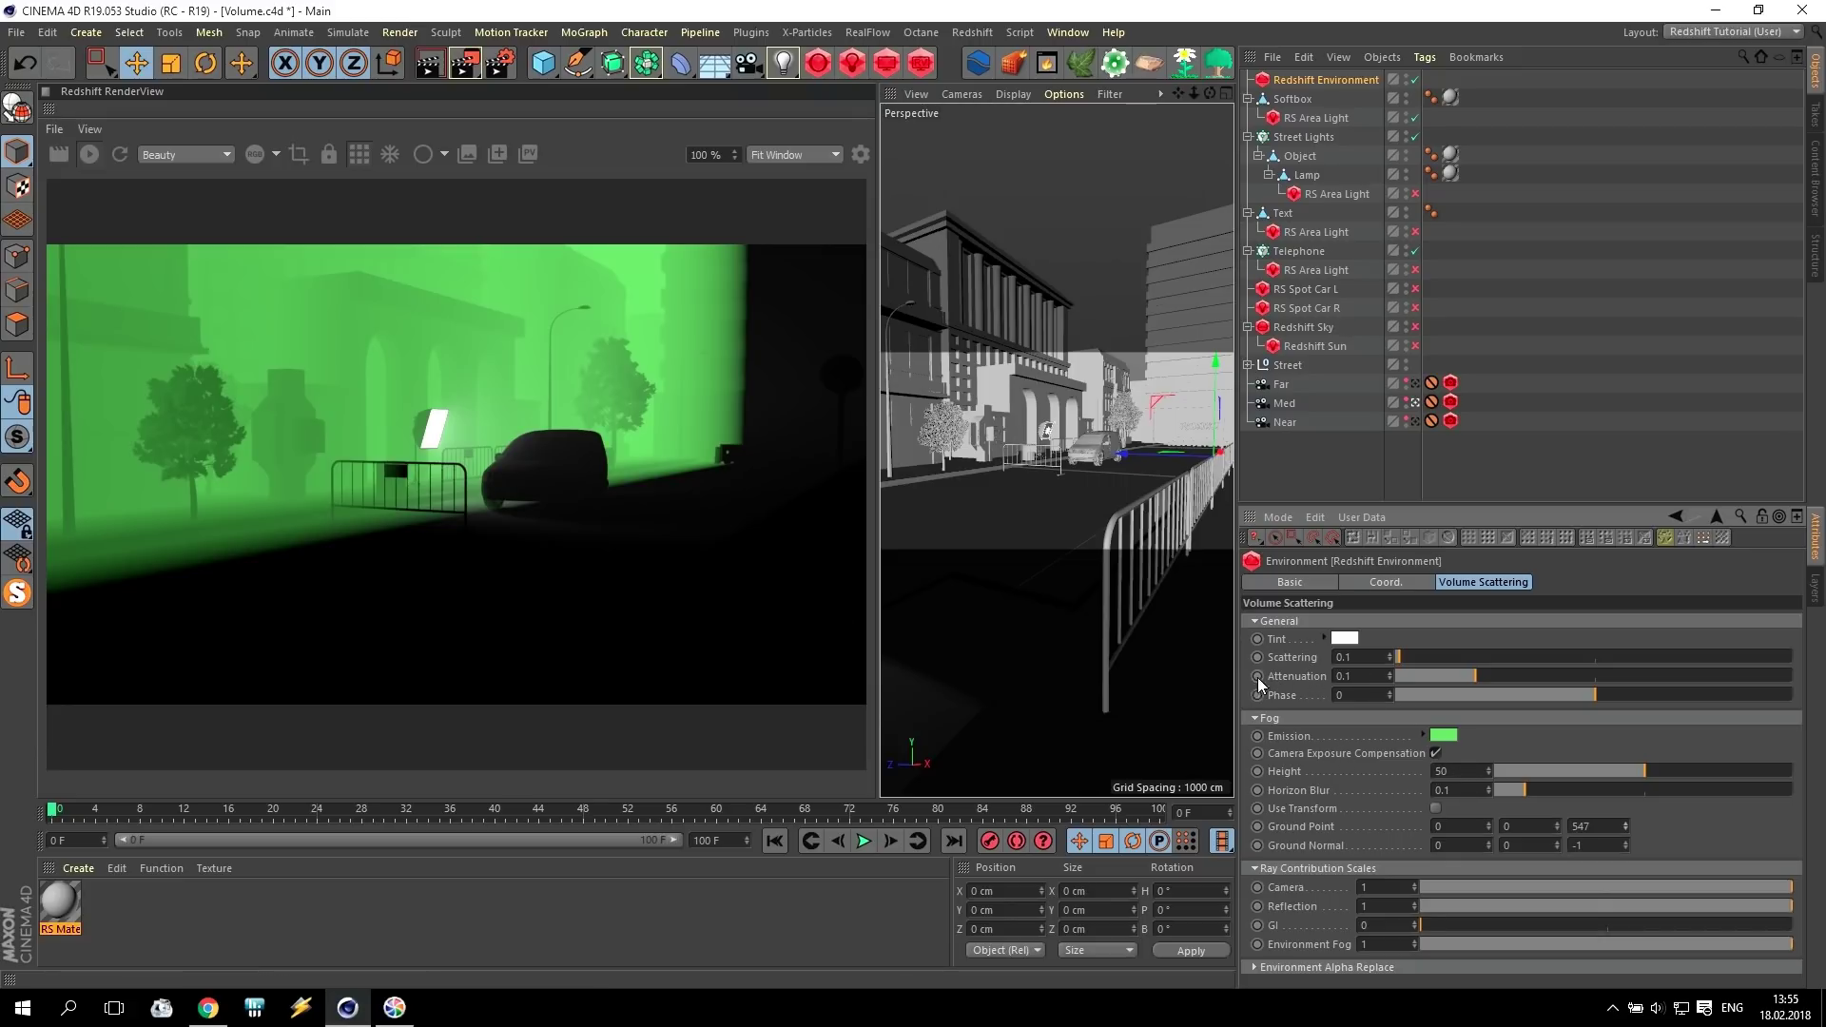
Set the environment's attenuation to 0 and view the scene through the Near camera.
left_click_drag(1358, 676, 1264, 669)
type("0")
key("Return")
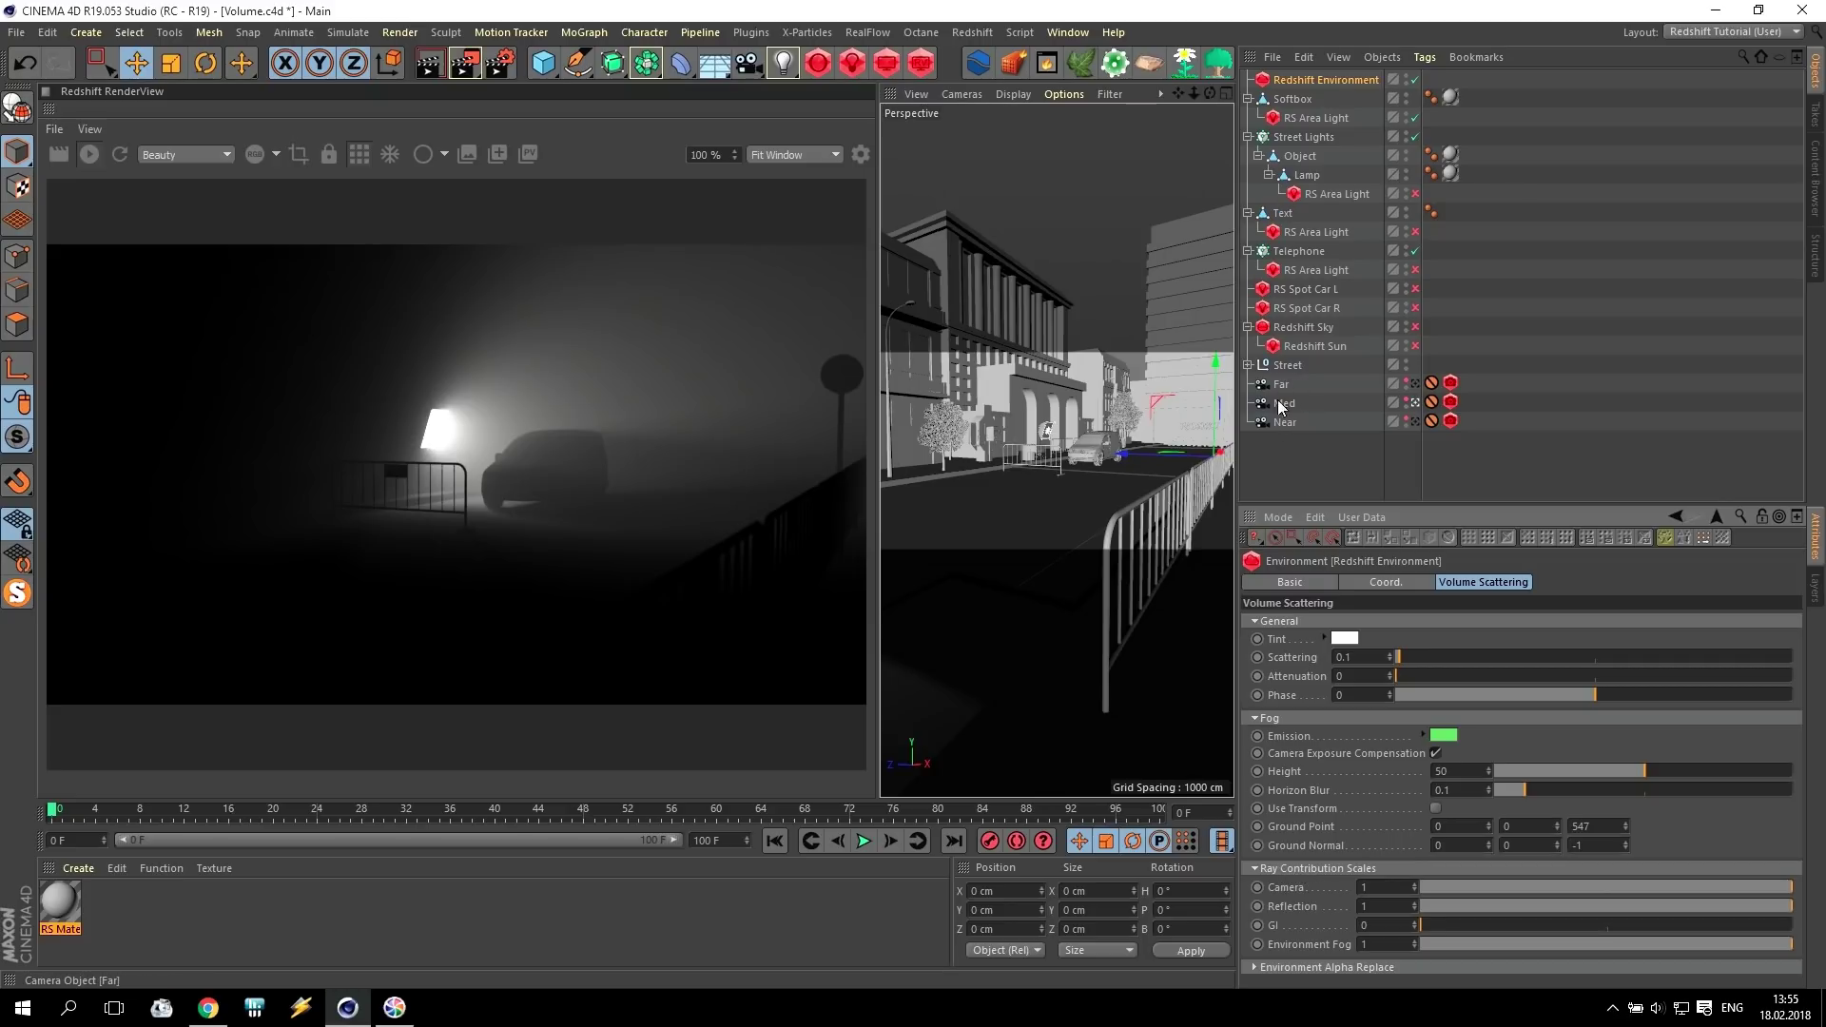
left_click(1414, 421)
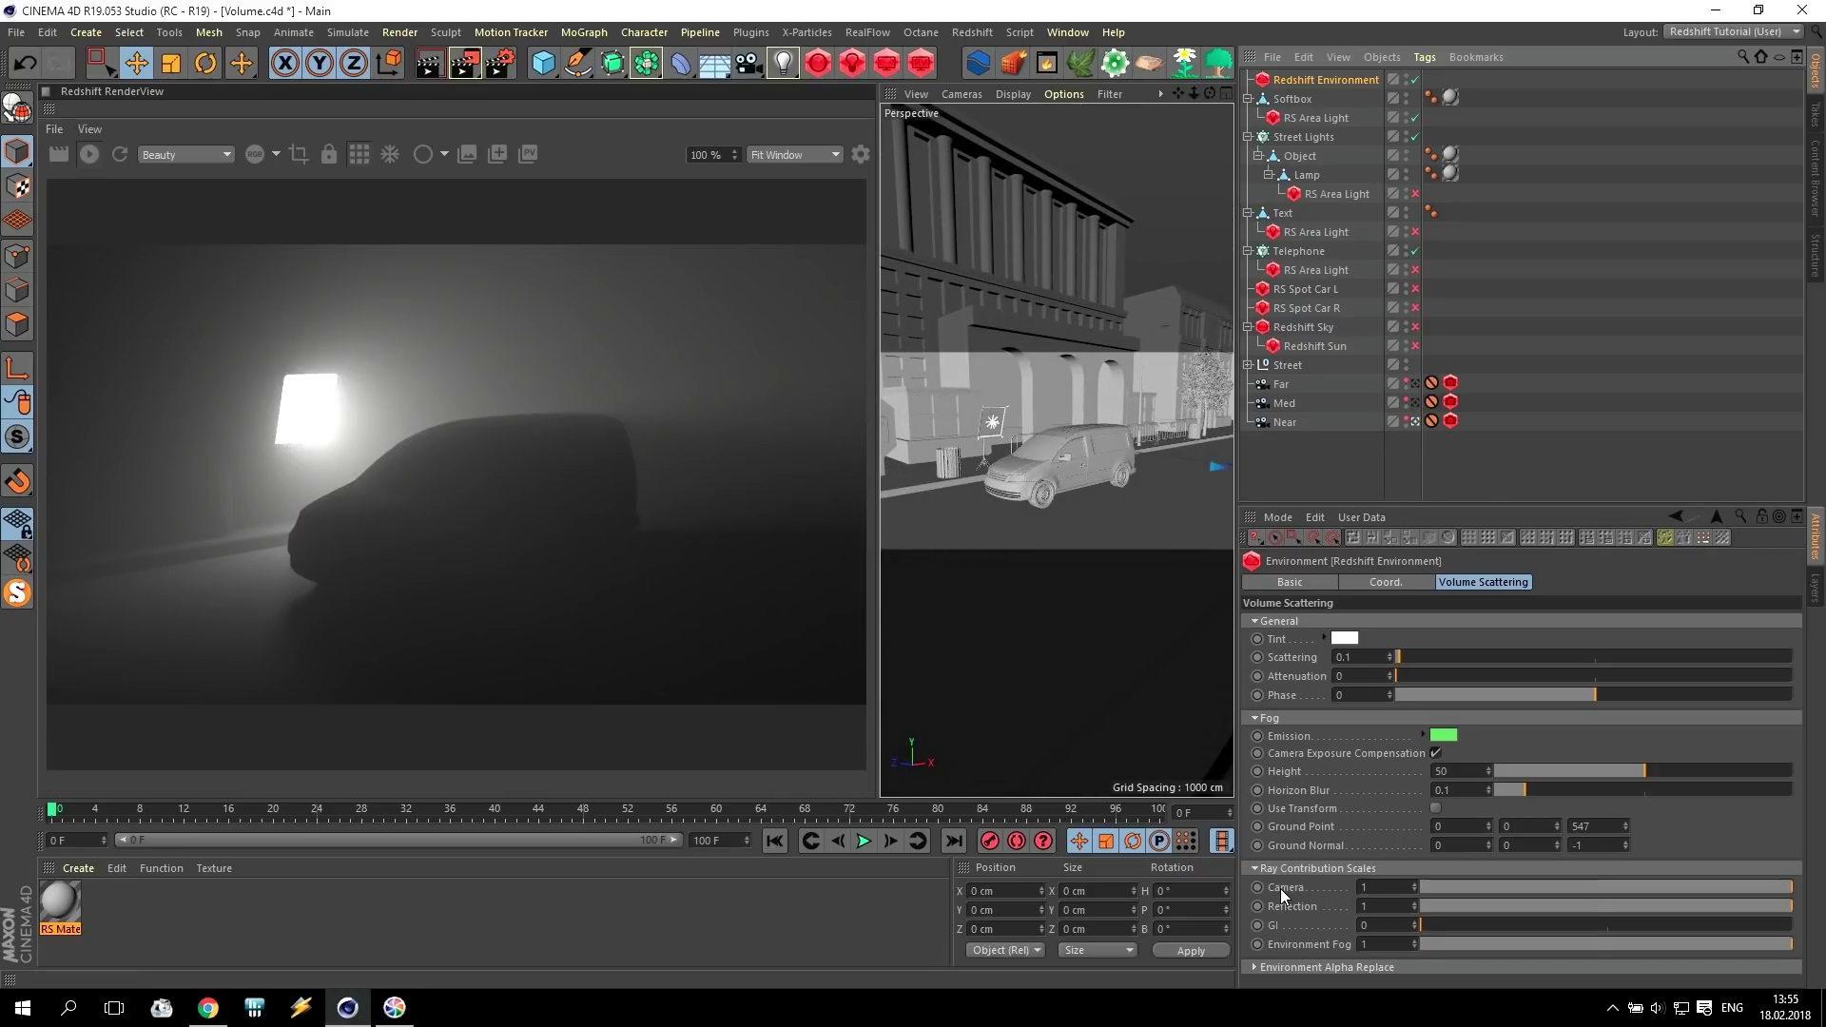
Try Camera ray contribution scales of 0 and 0.179 on the environment, and return the scale to 1.
double_click(1373, 886)
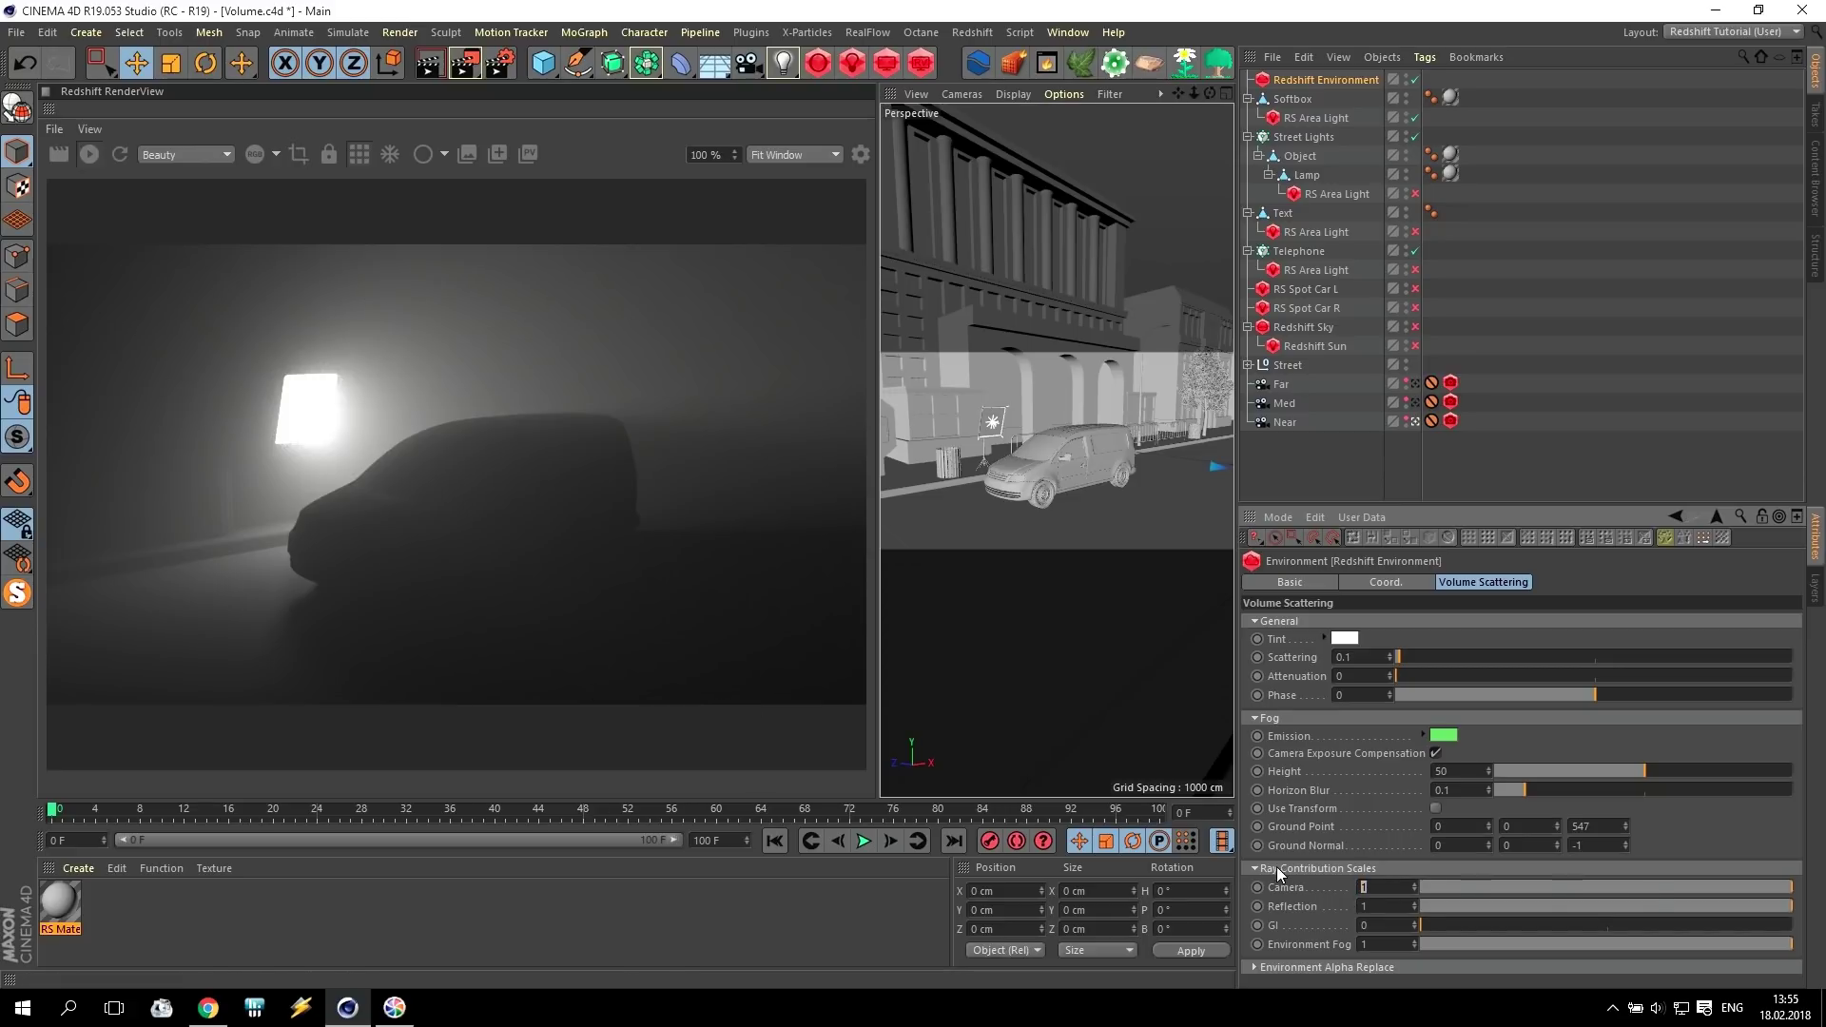
left_click_drag(1655, 888, 1316, 886)
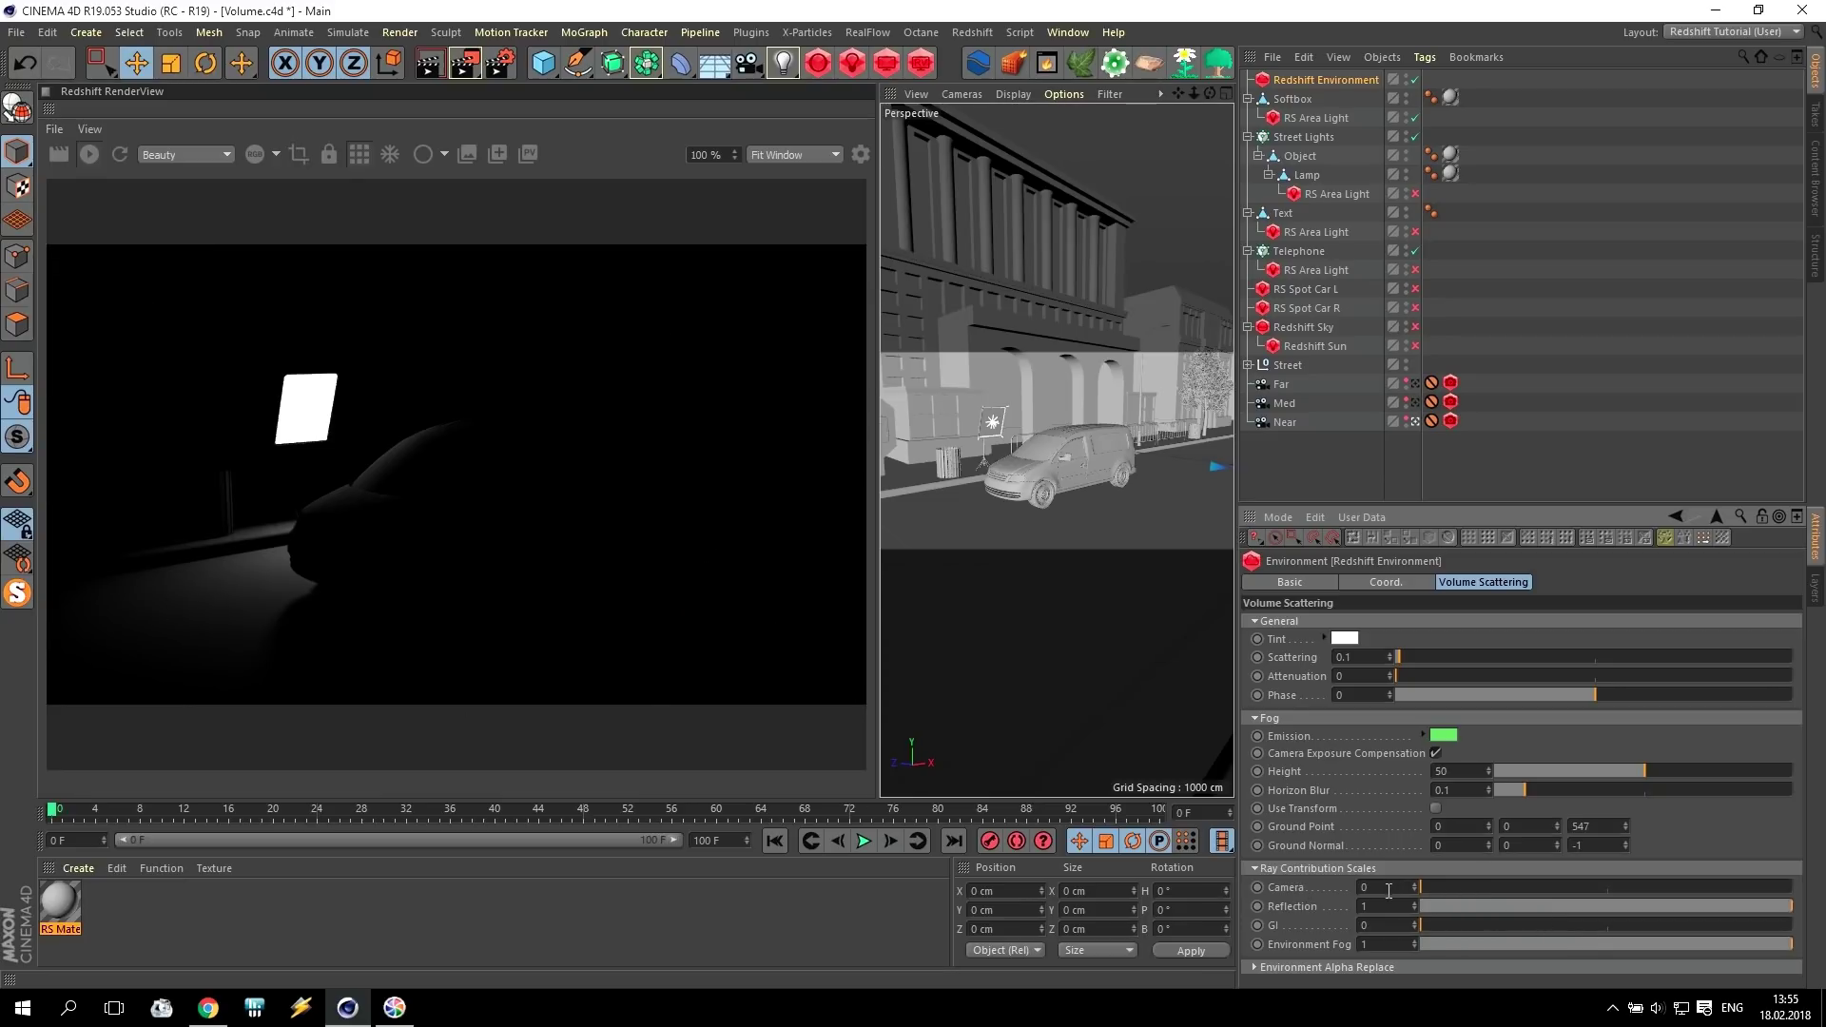
left_click_drag(1434, 888, 1487, 888)
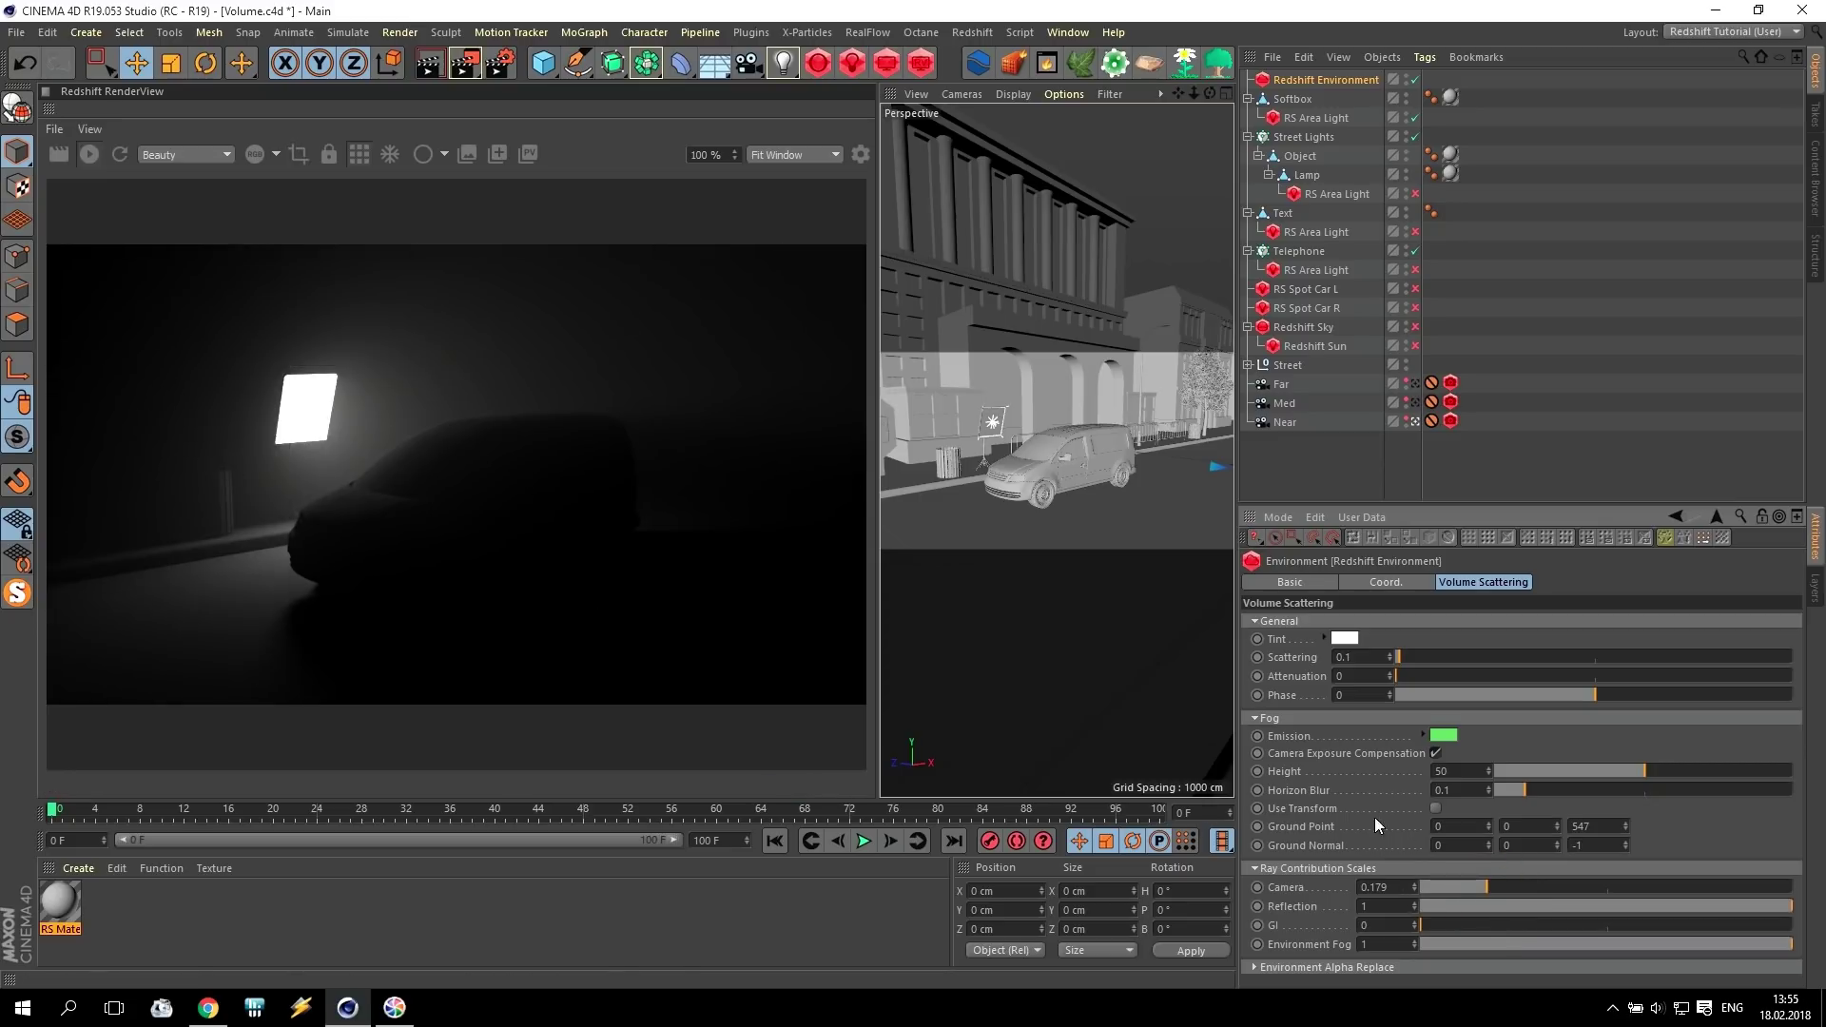
left_click_drag(1493, 885, 1818, 903)
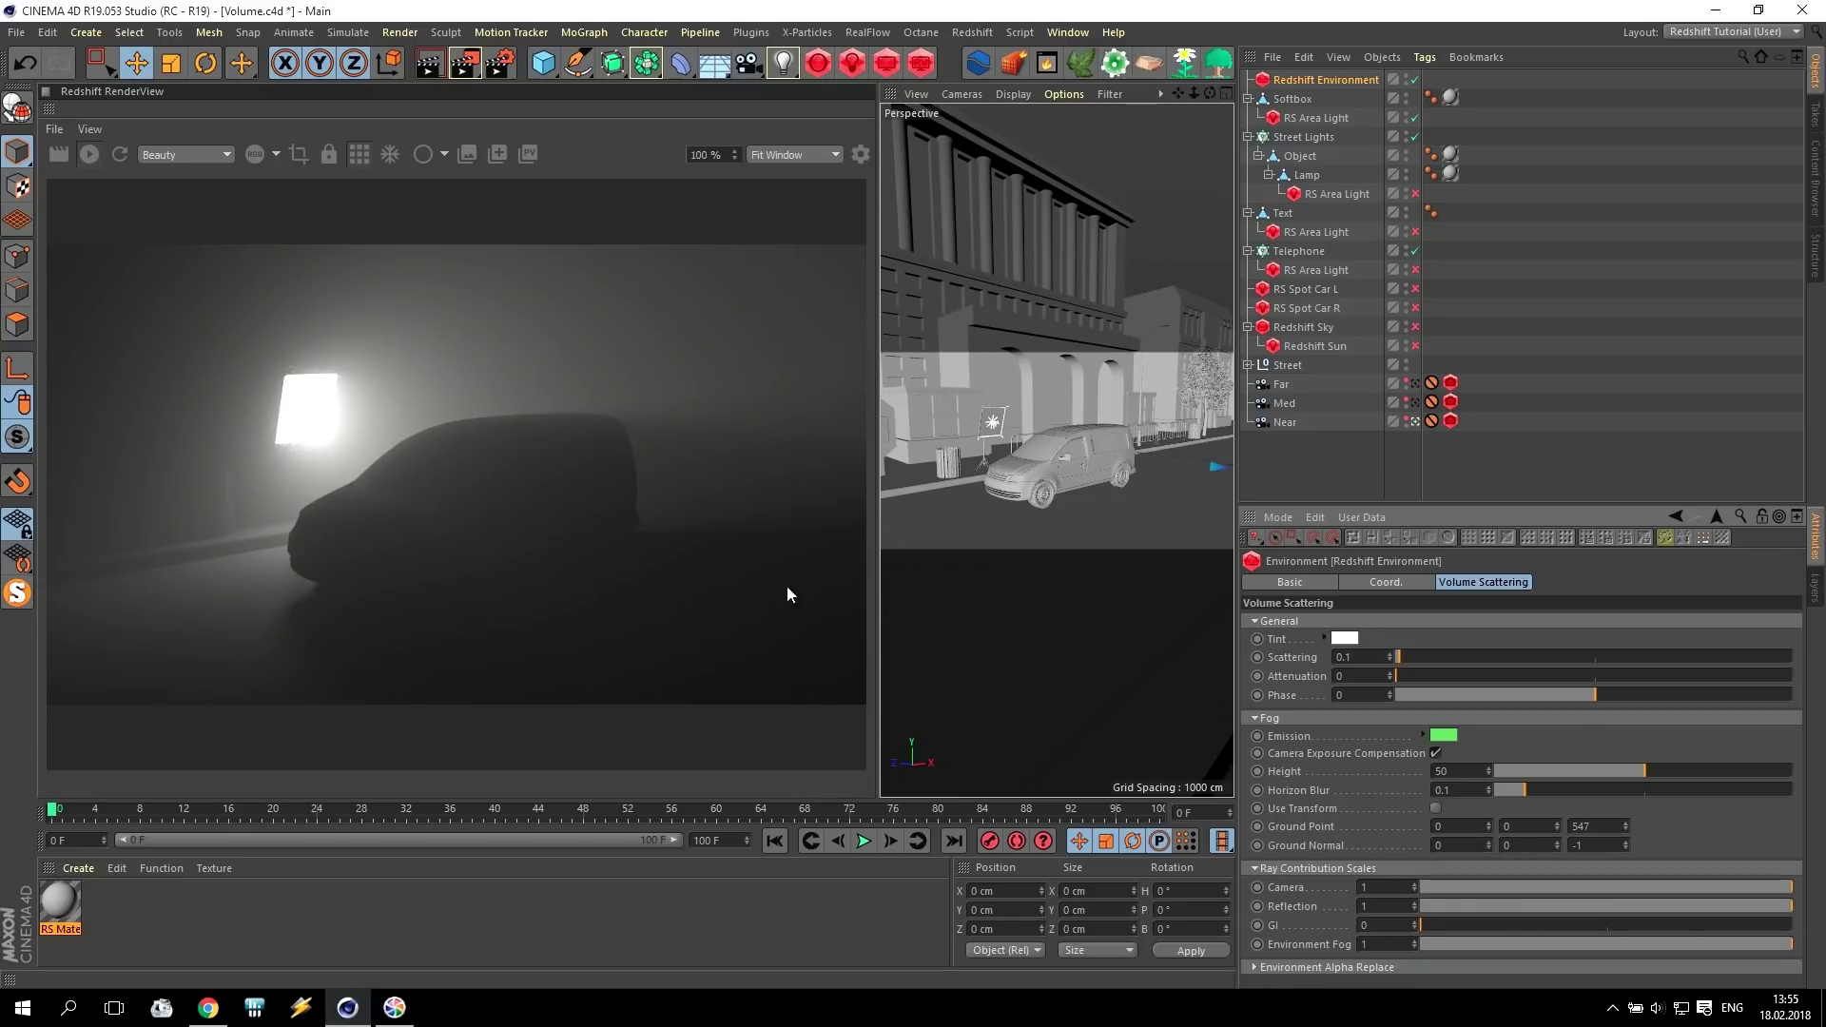
Set the reflection weight of the RS Material to 1 in its shader graph and close the material editors.
double_click(57, 902)
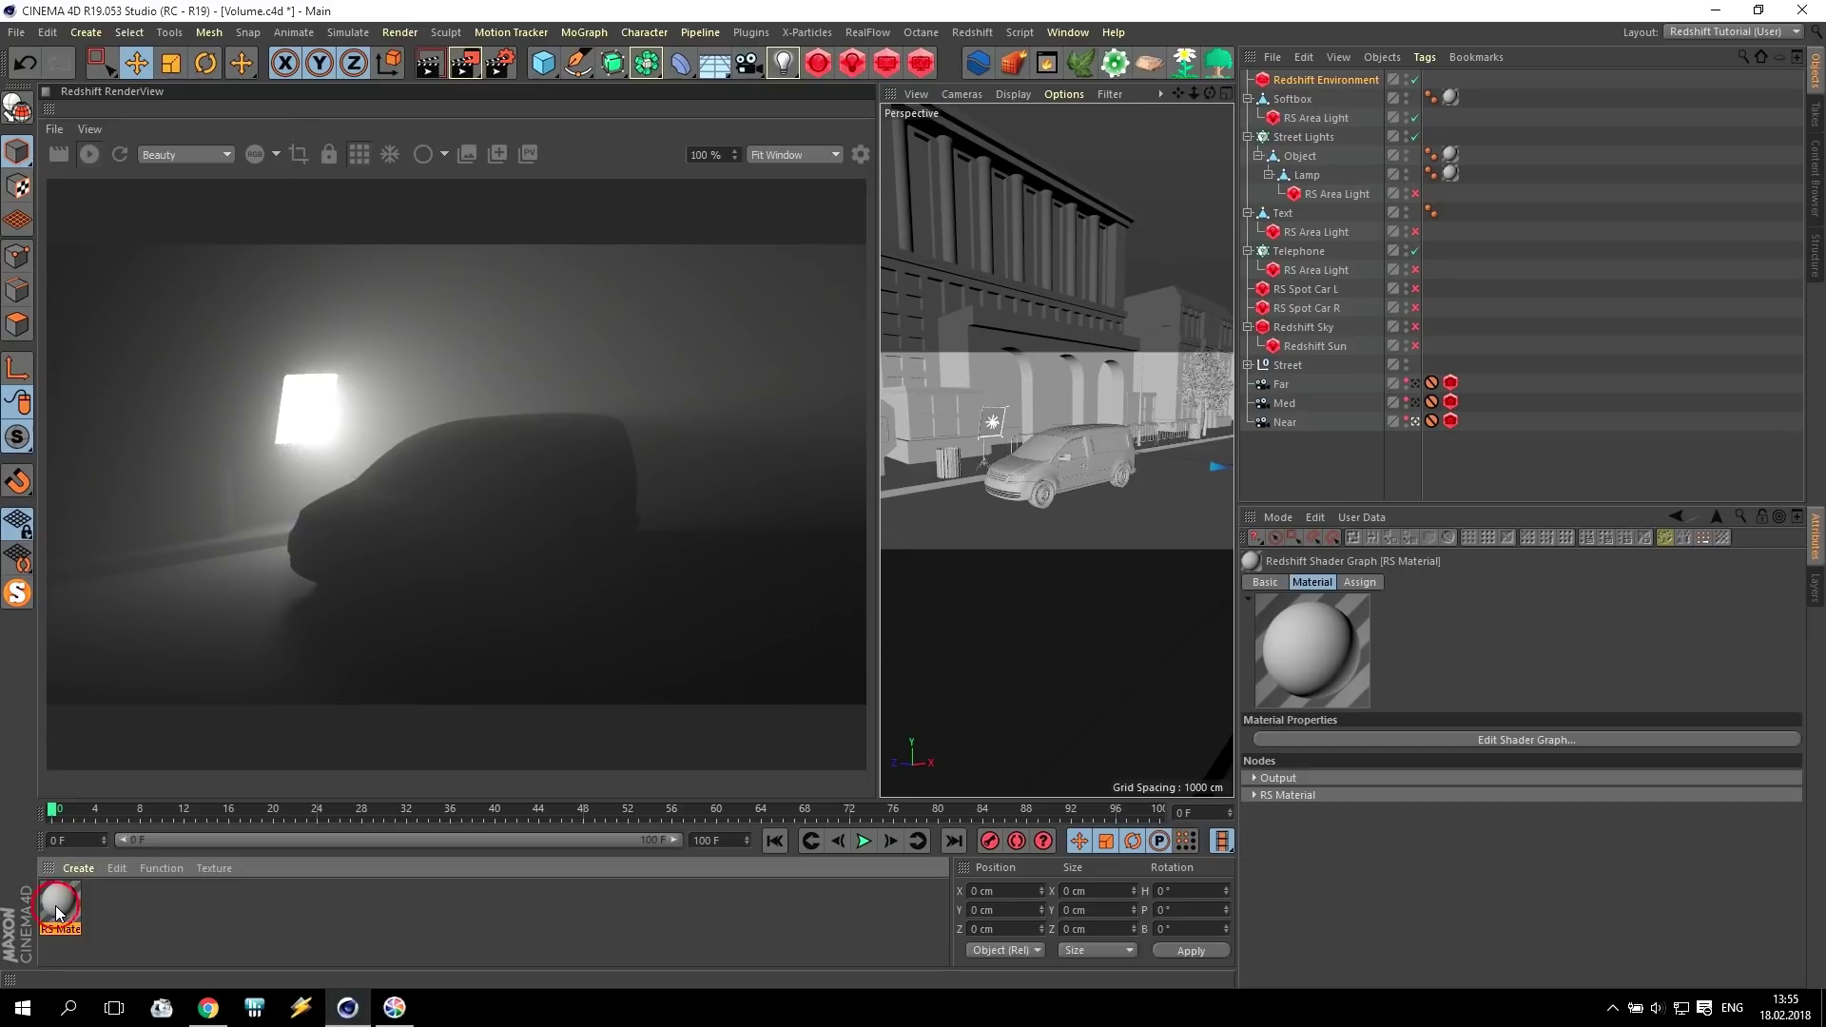
left_click(622, 195)
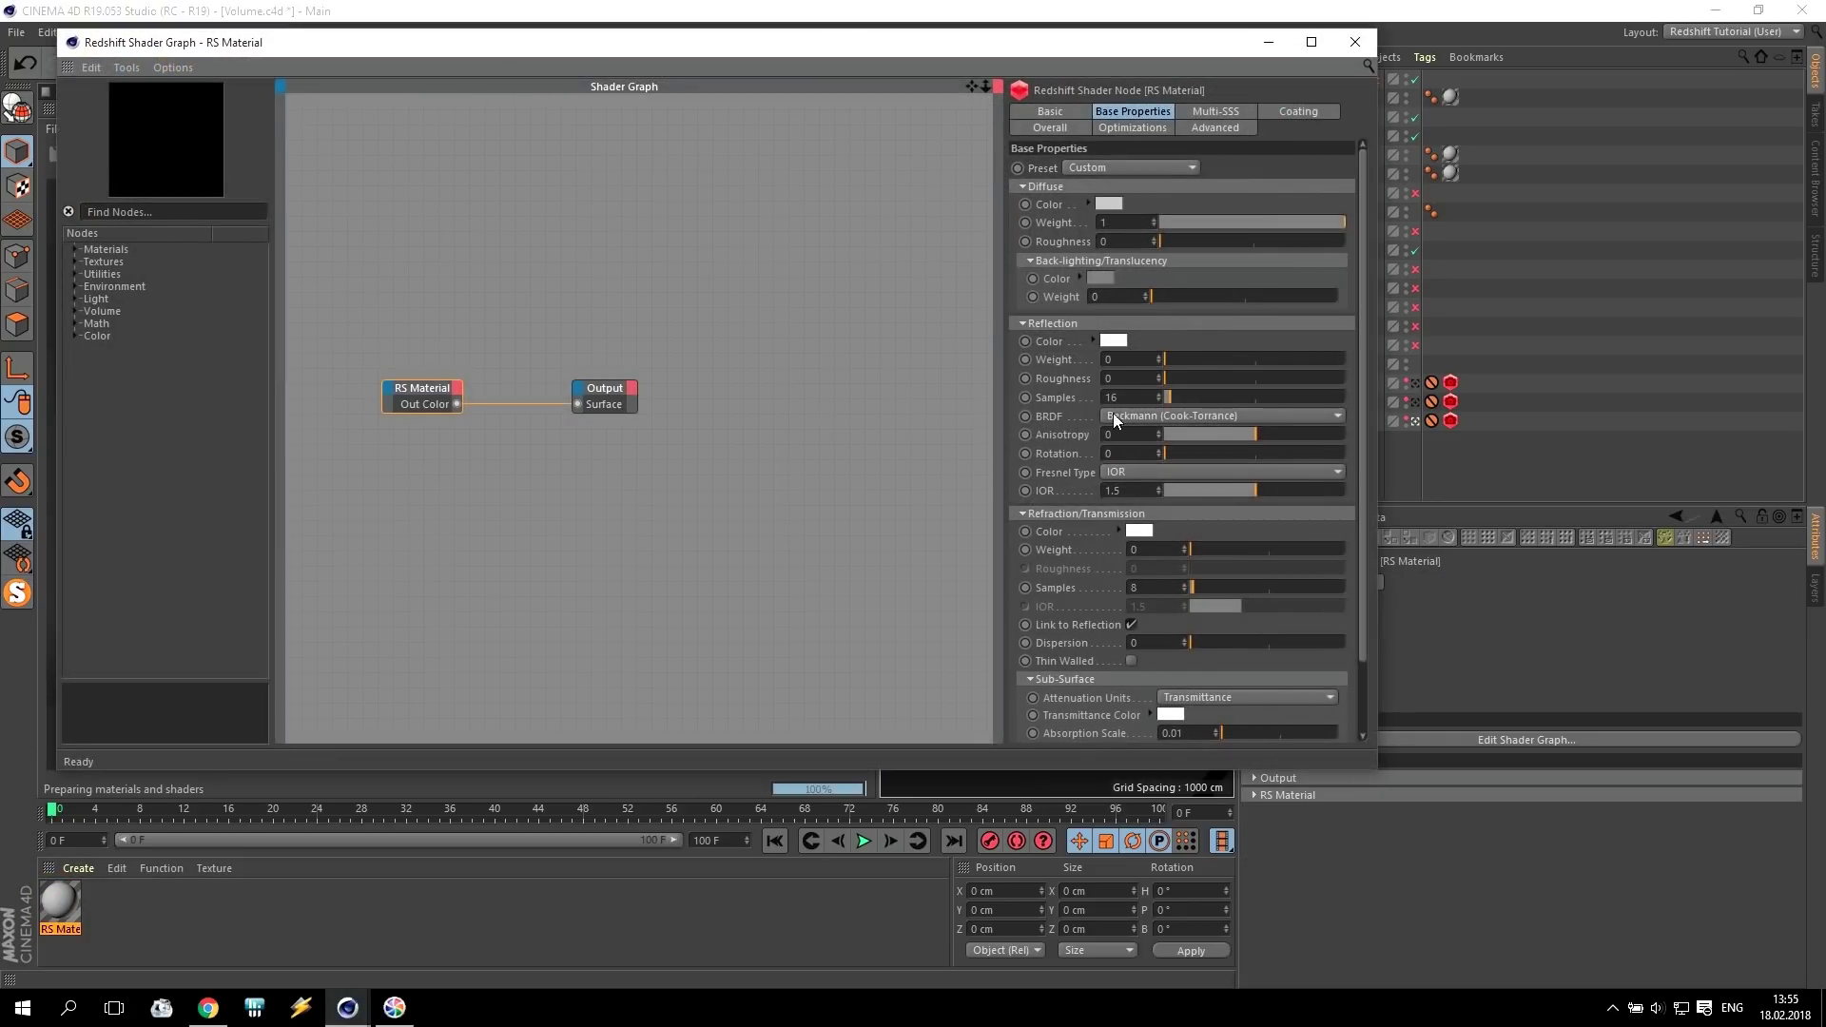
left_click_drag(1164, 362, 1337, 361)
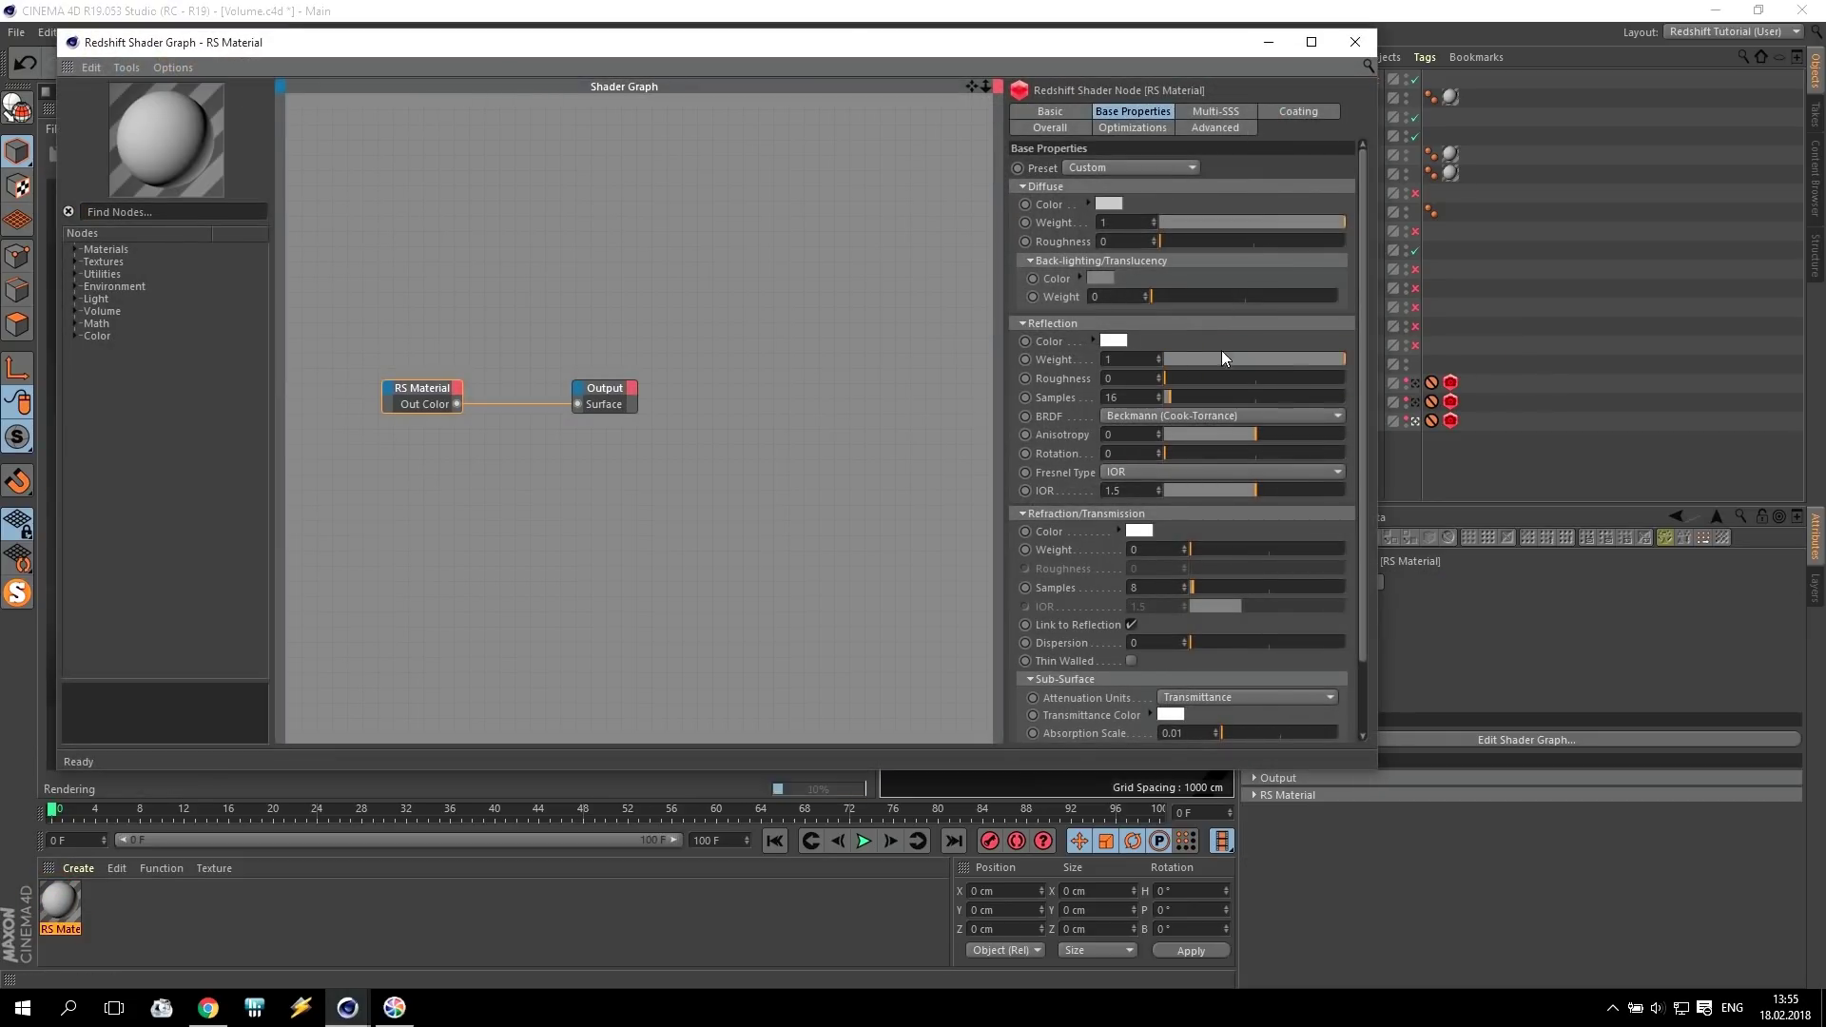
left_click(1356, 42)
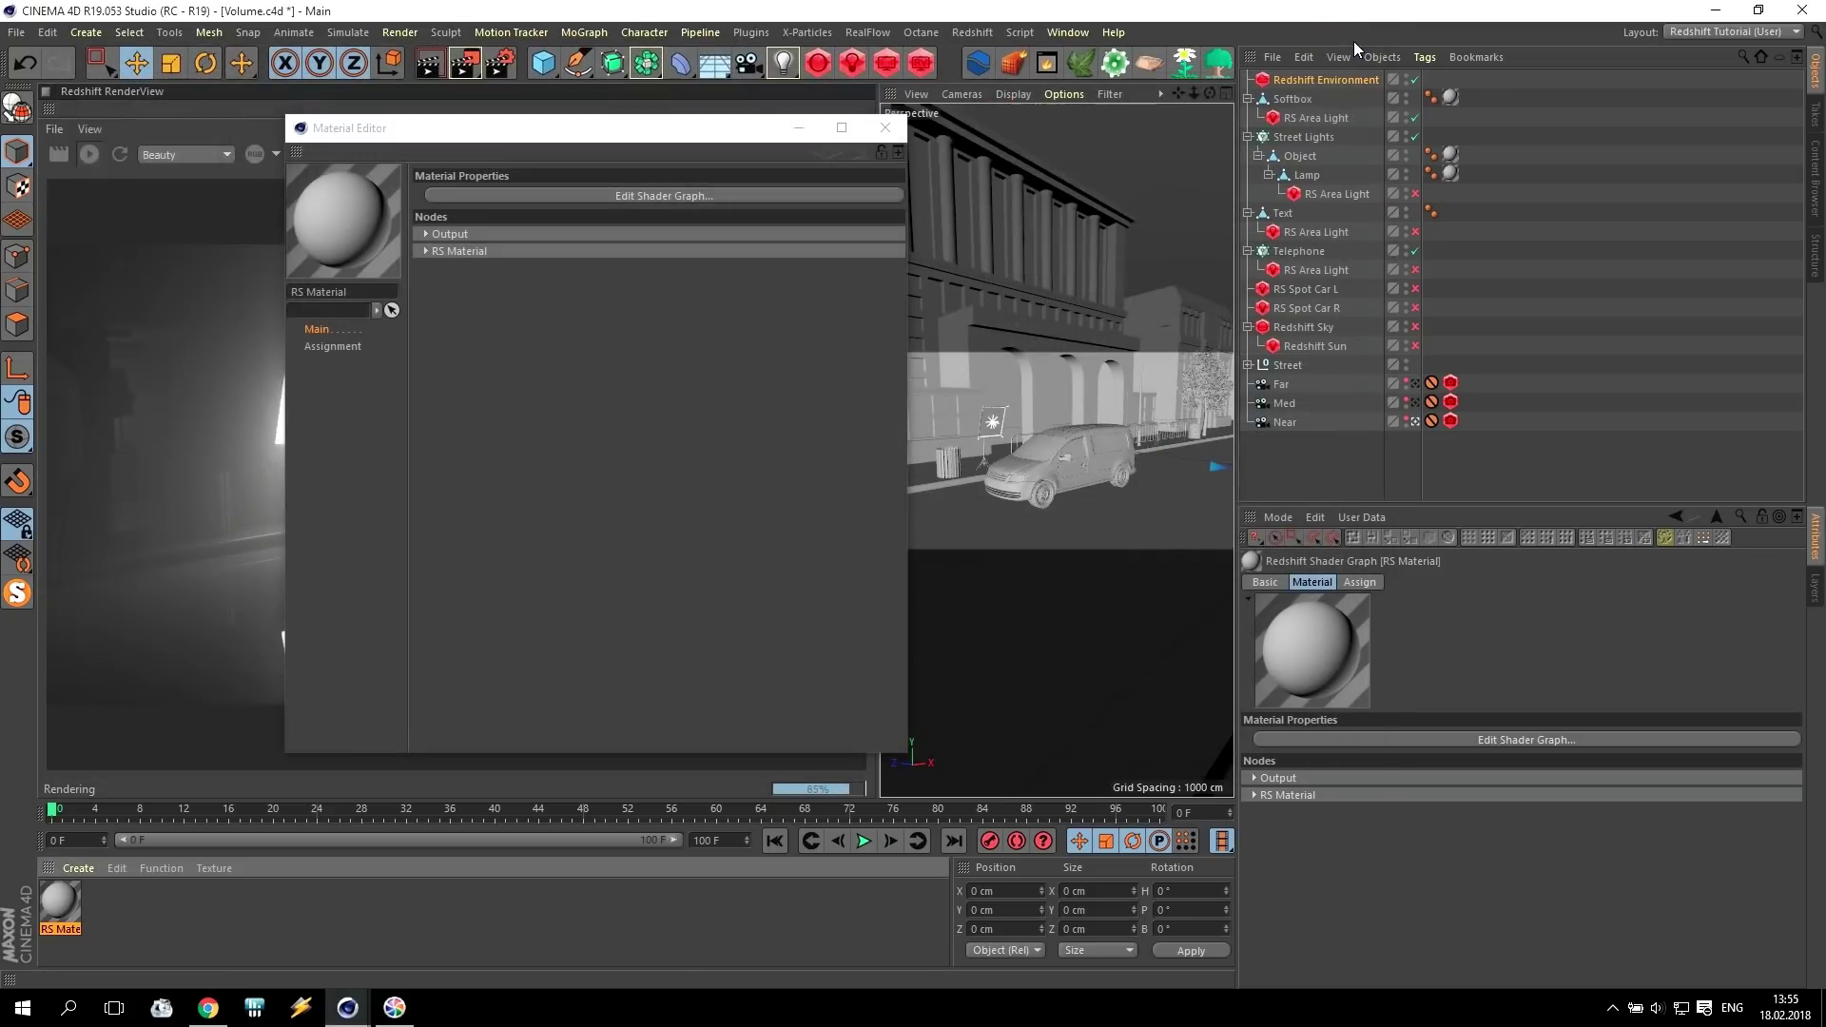
left_click(875, 130)
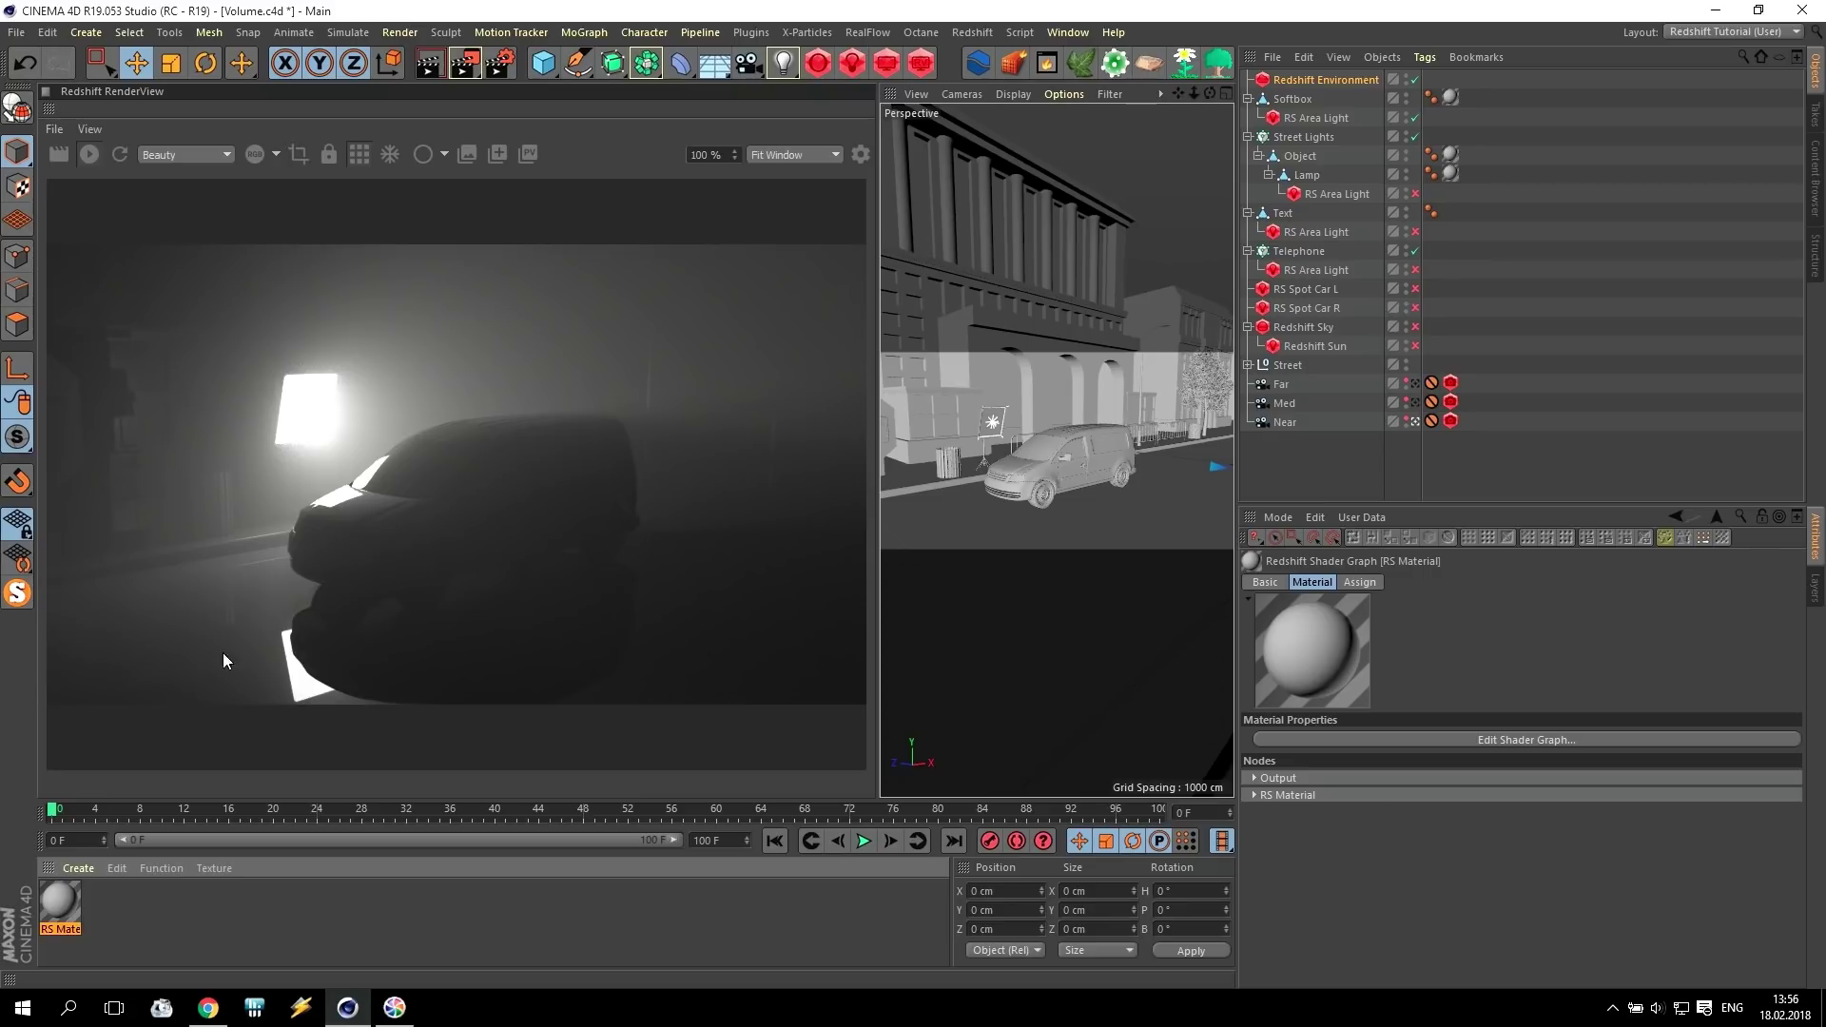
Try a Reflection ray contribution scale of 0 on the Redshift Environment and restore it to 1.
left_click(1326, 80)
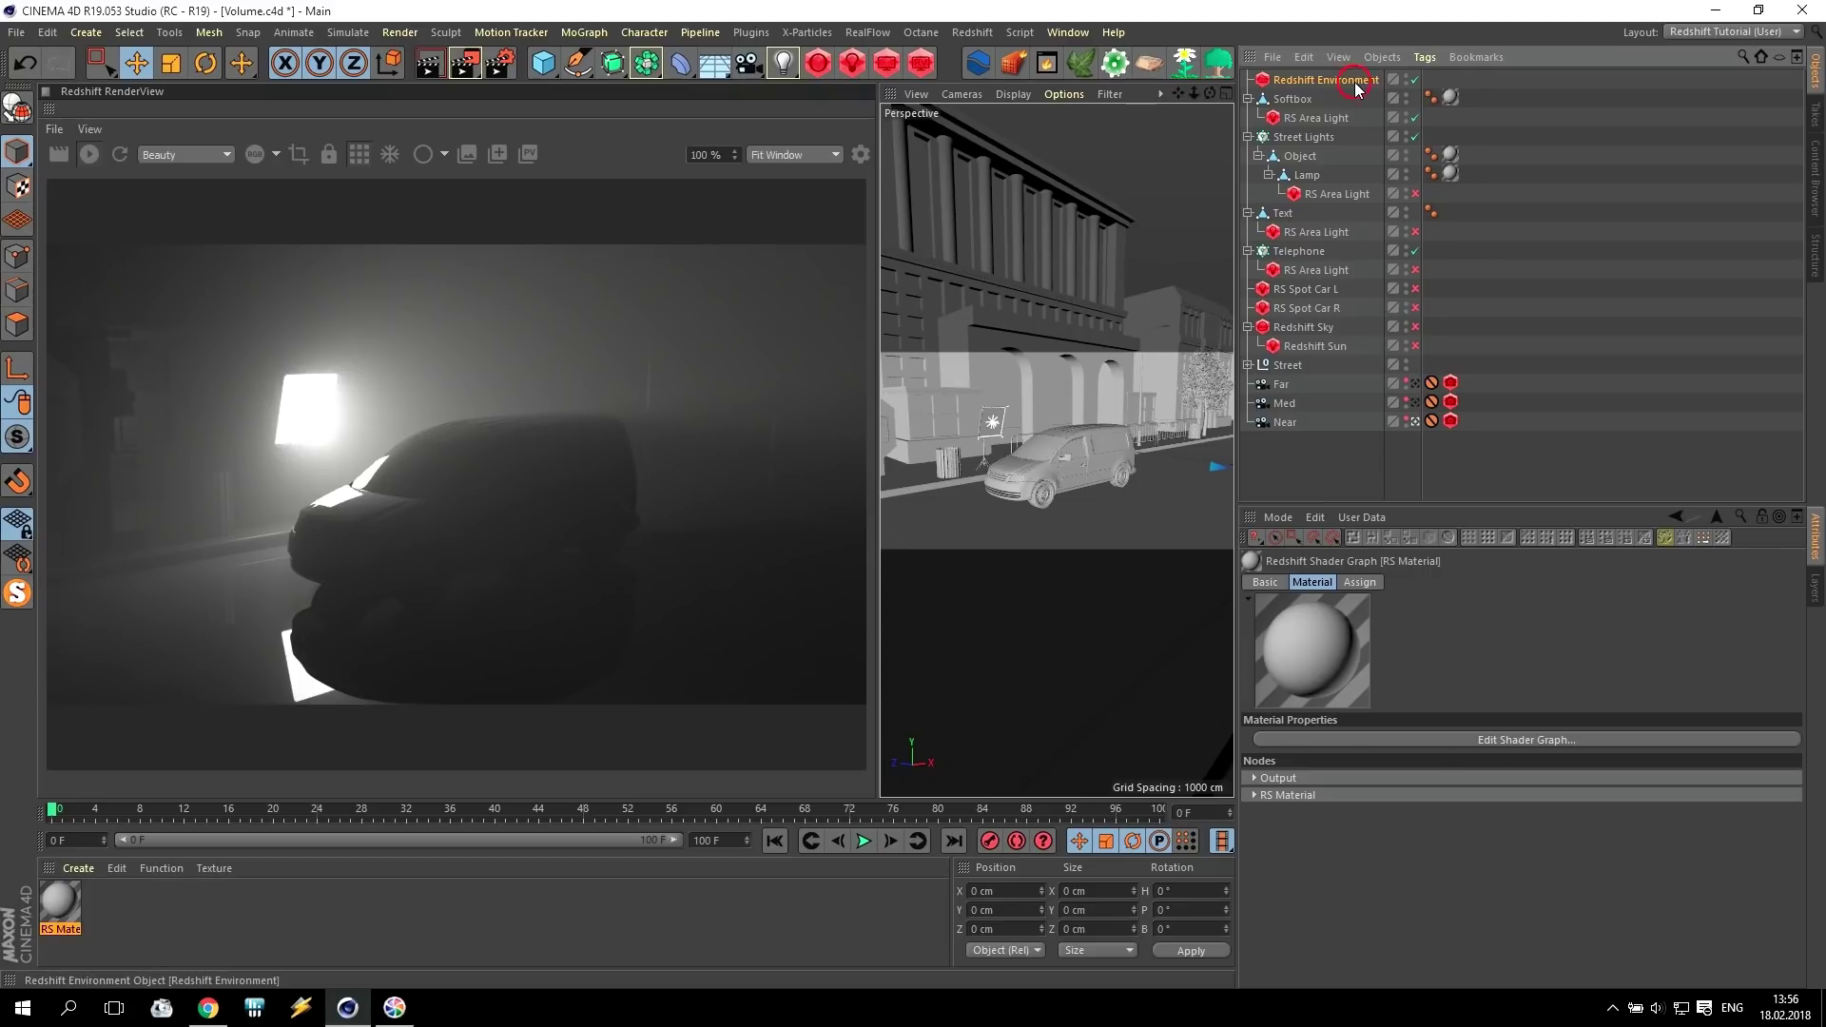
left_click_drag(1515, 907, 1384, 909)
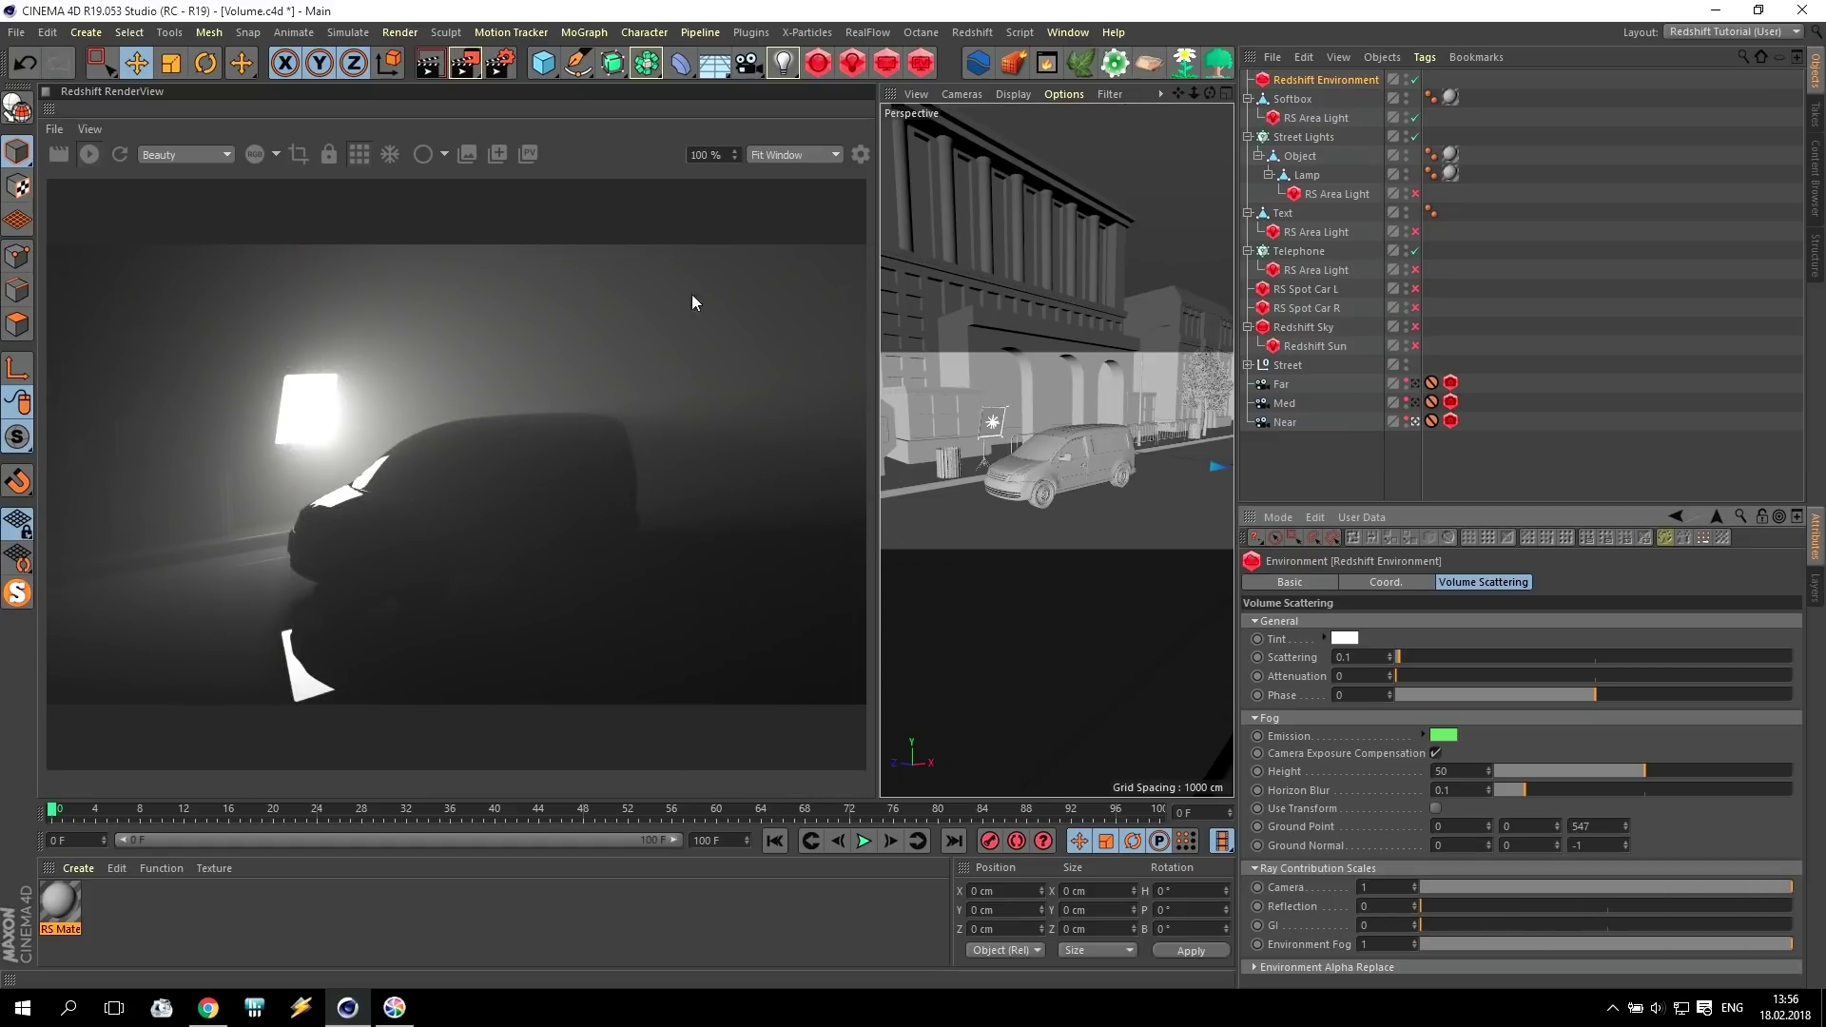
left_click_drag(1446, 907, 1788, 908)
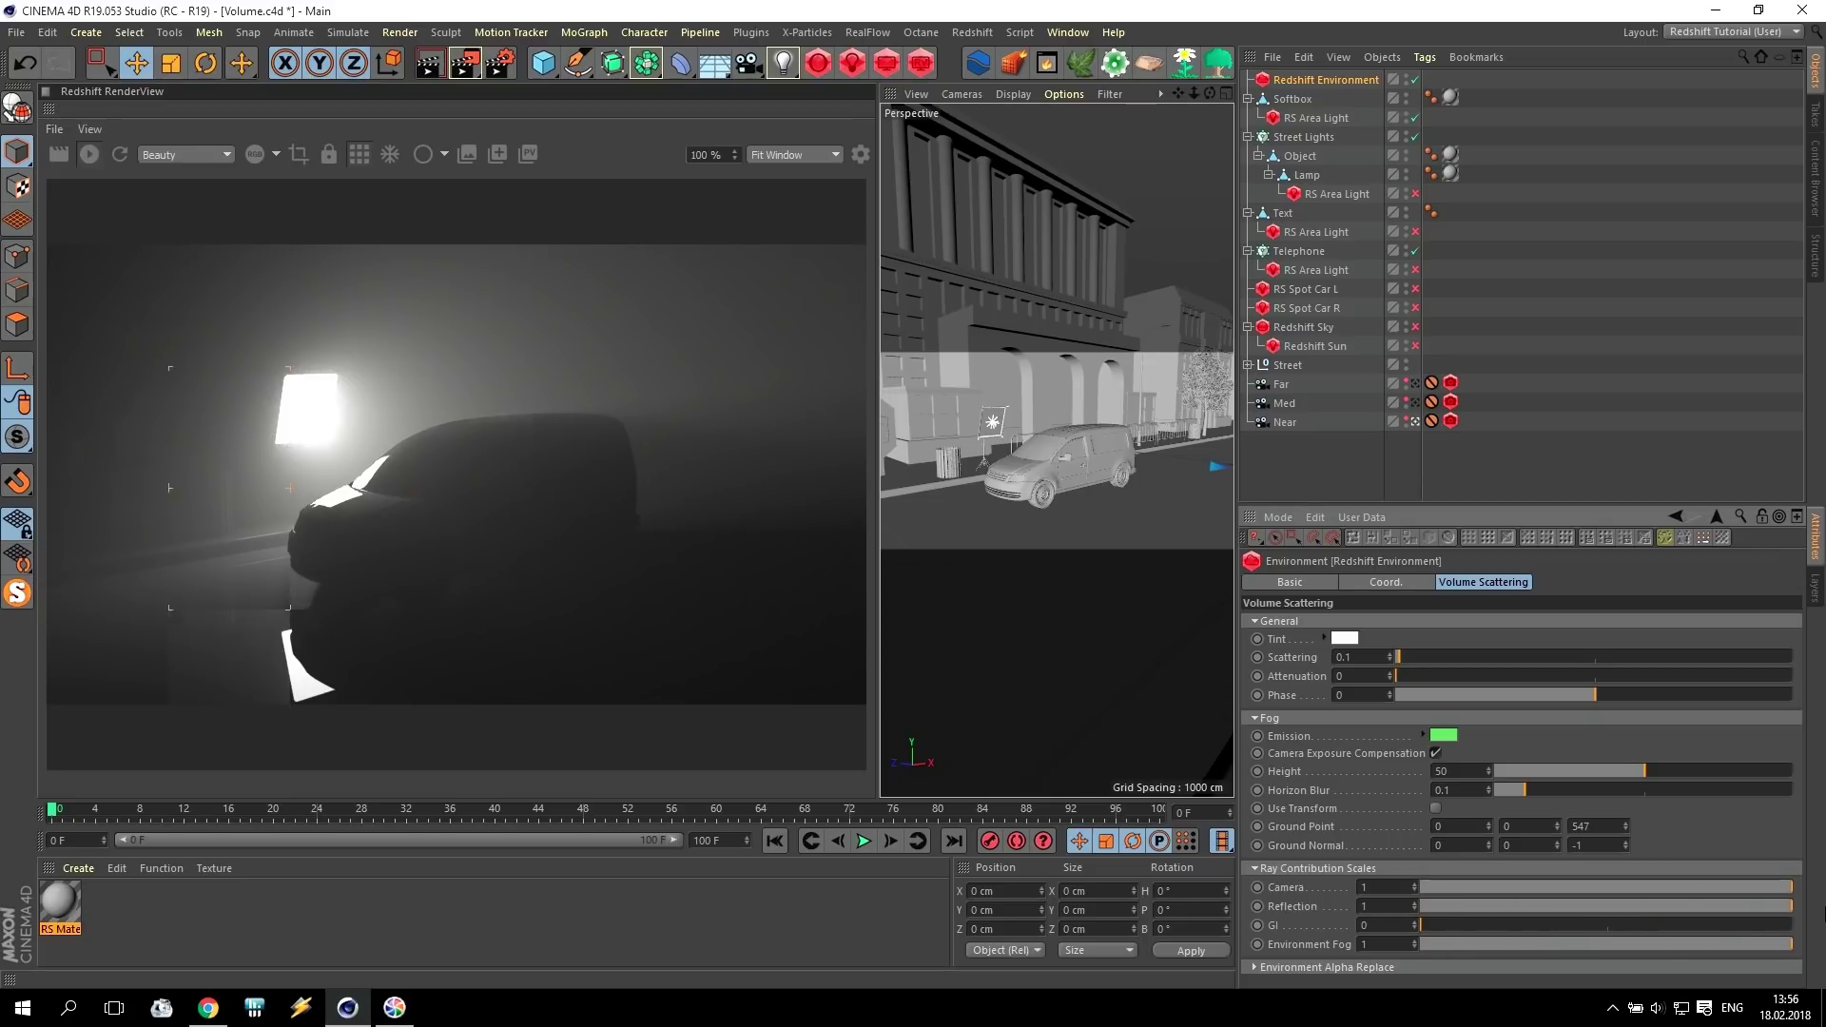
right_click(1286, 908)
left_click(1251, 987)
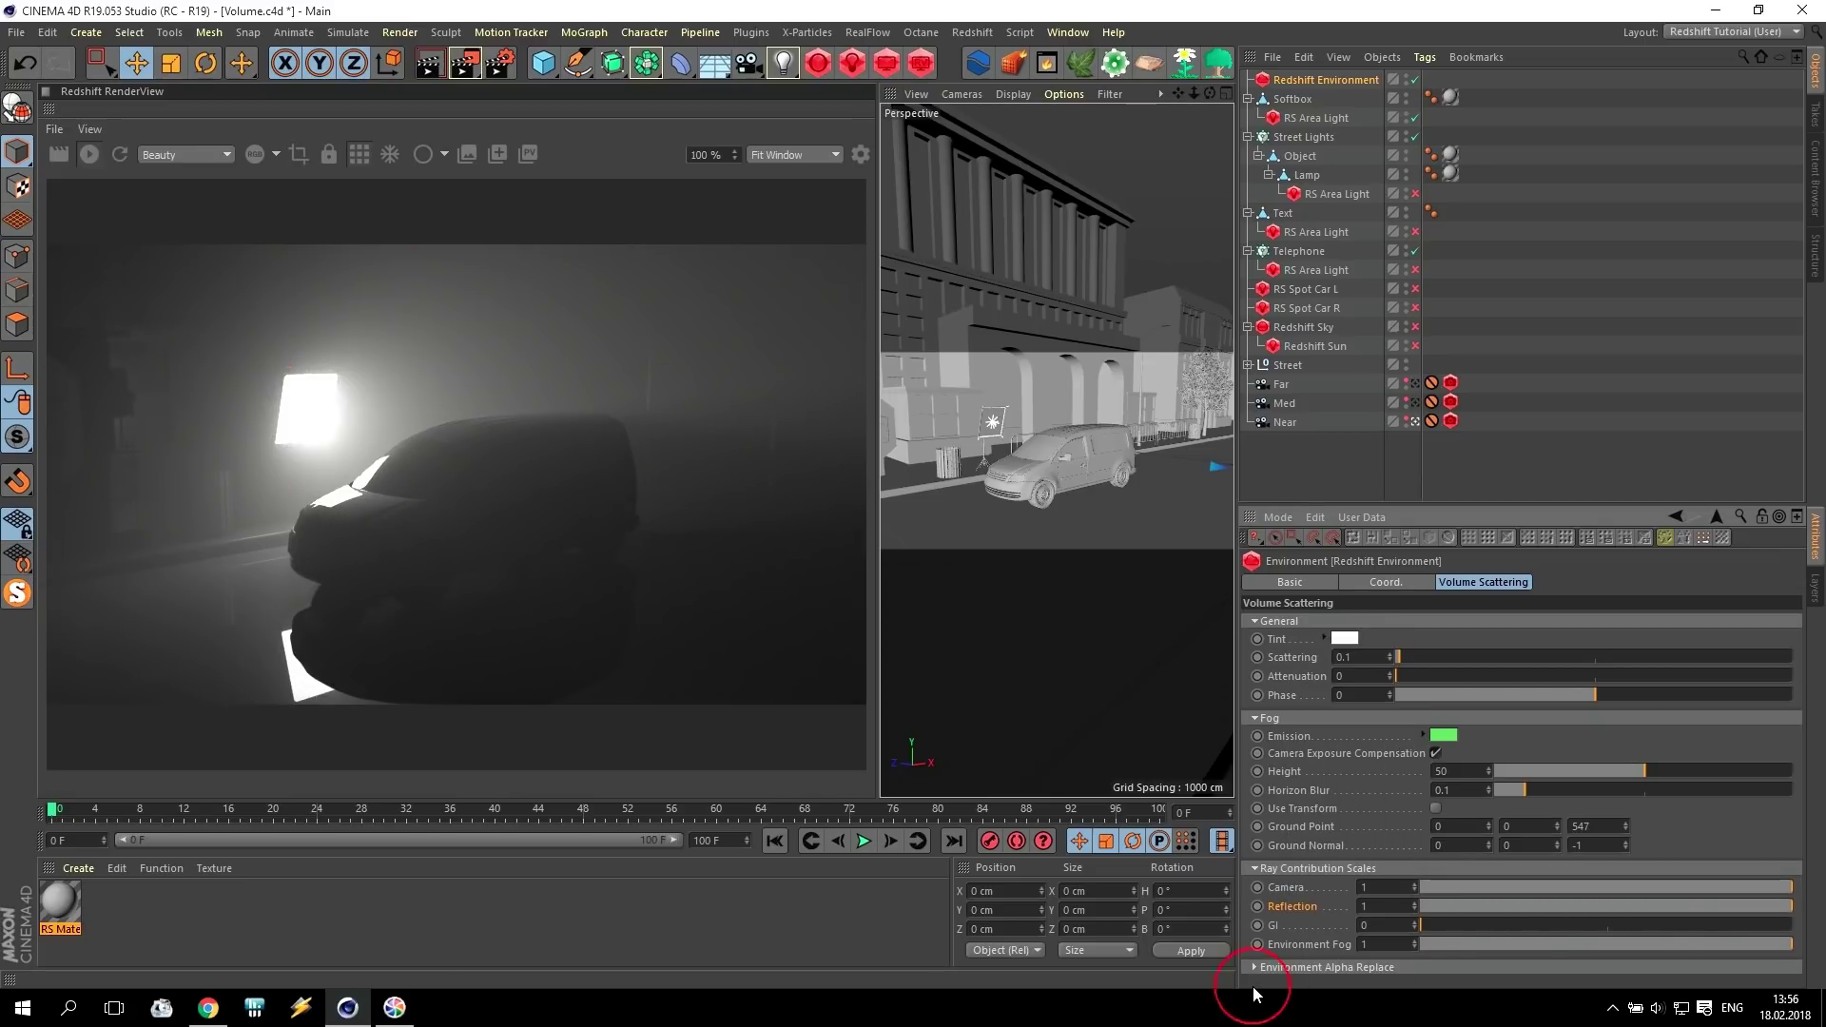
Return the RS Material's reflection weight to 0 and close its shader graph.
double_click(67, 899)
left_click(636, 196)
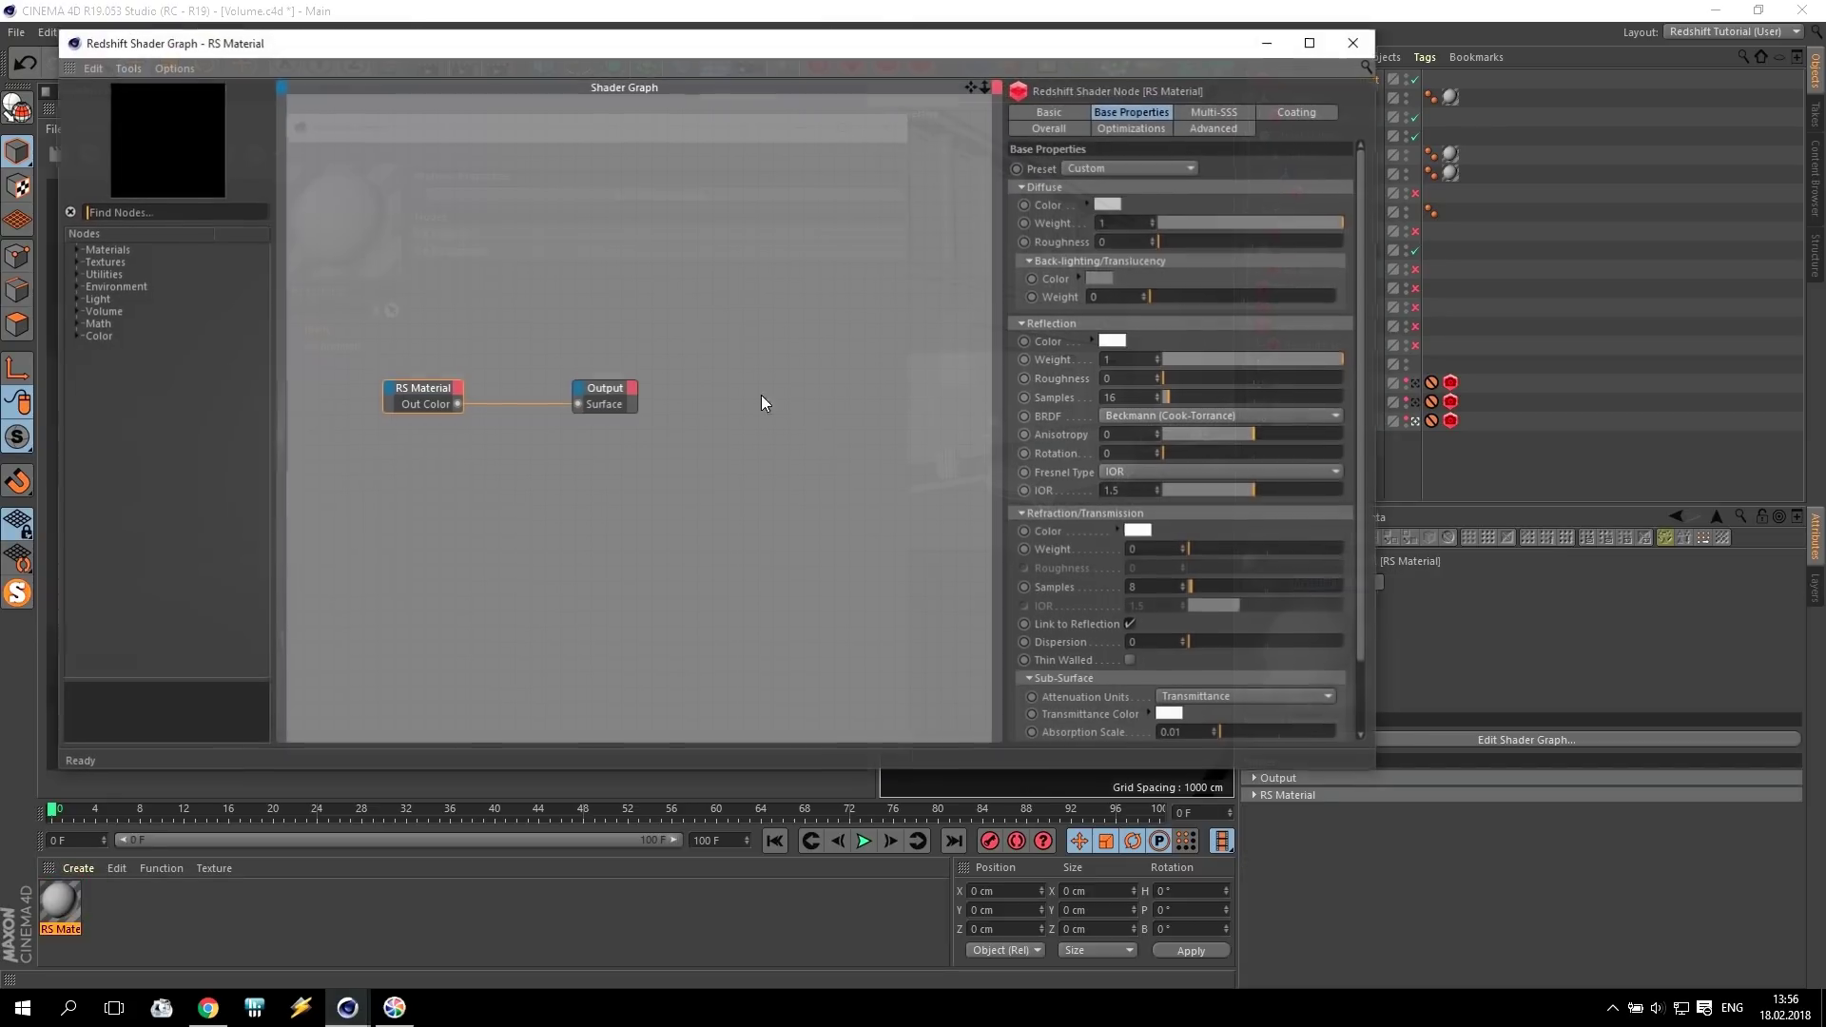
left_click(1354, 40)
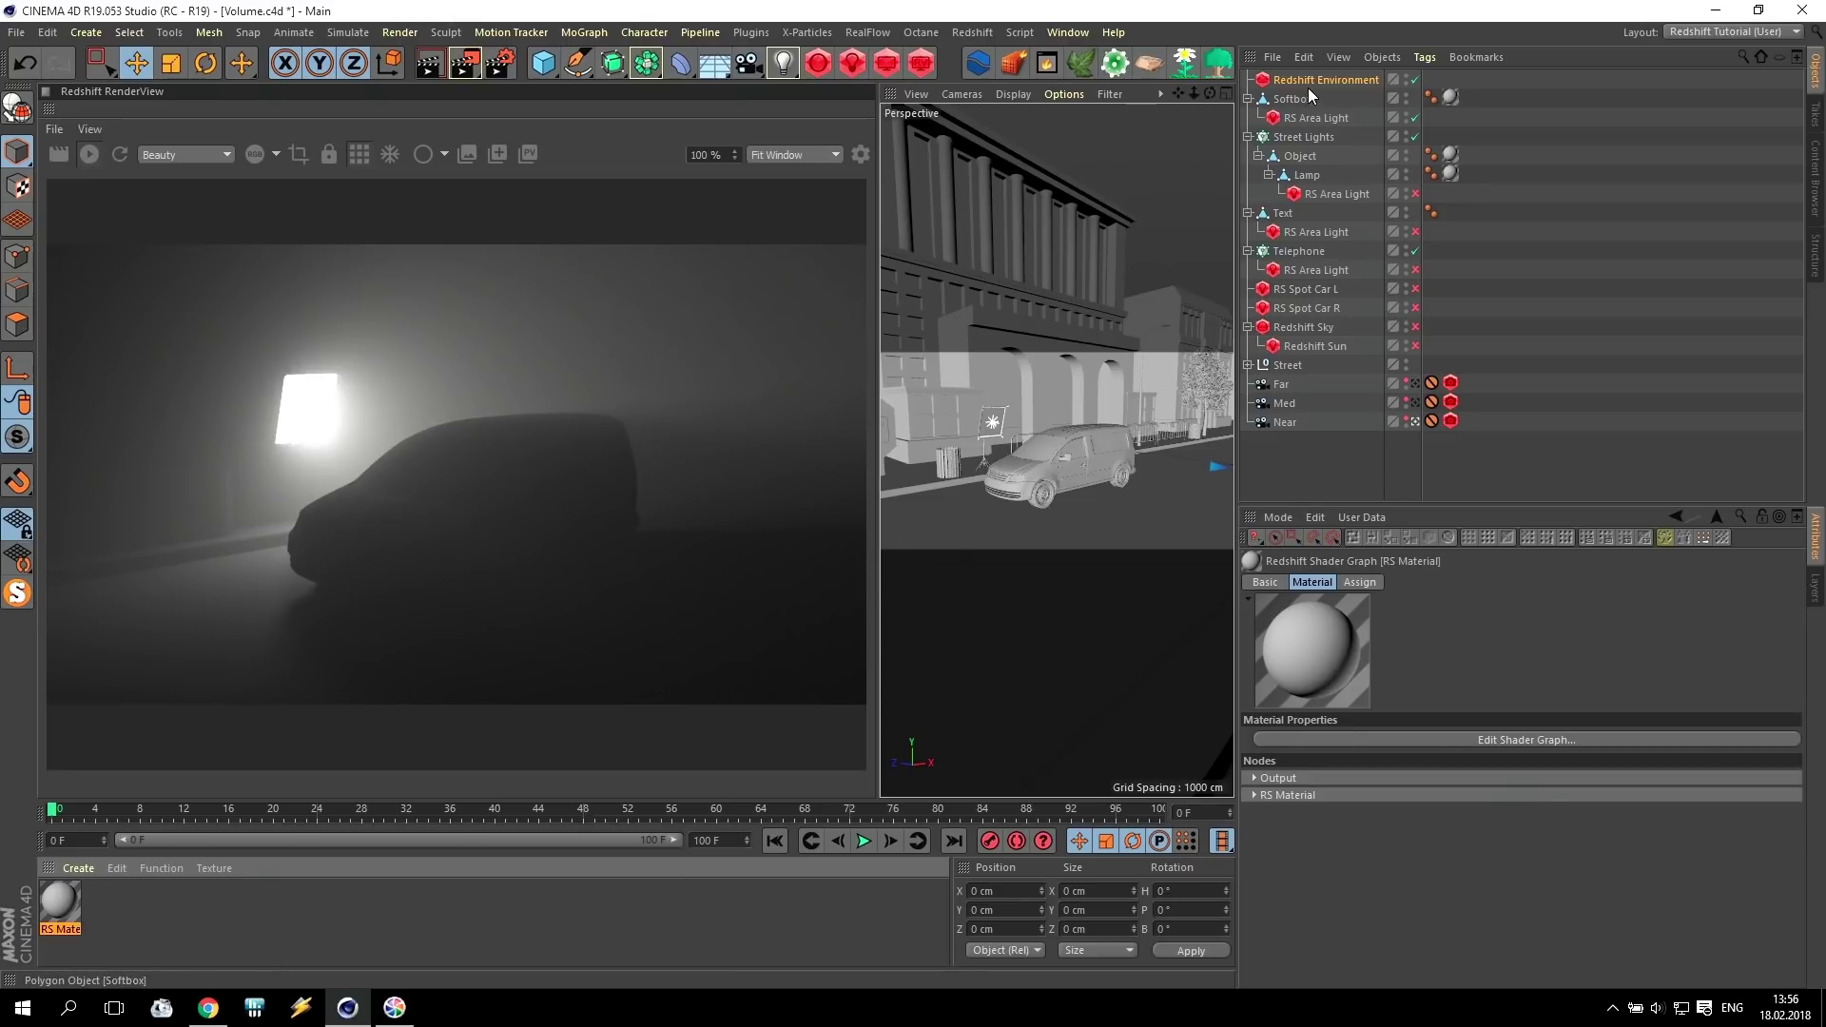
Set the Redshift Environment's GI ray contribution scale to 1 and the render settings' primary GI engine to Brute Force.
left_click(1309, 86)
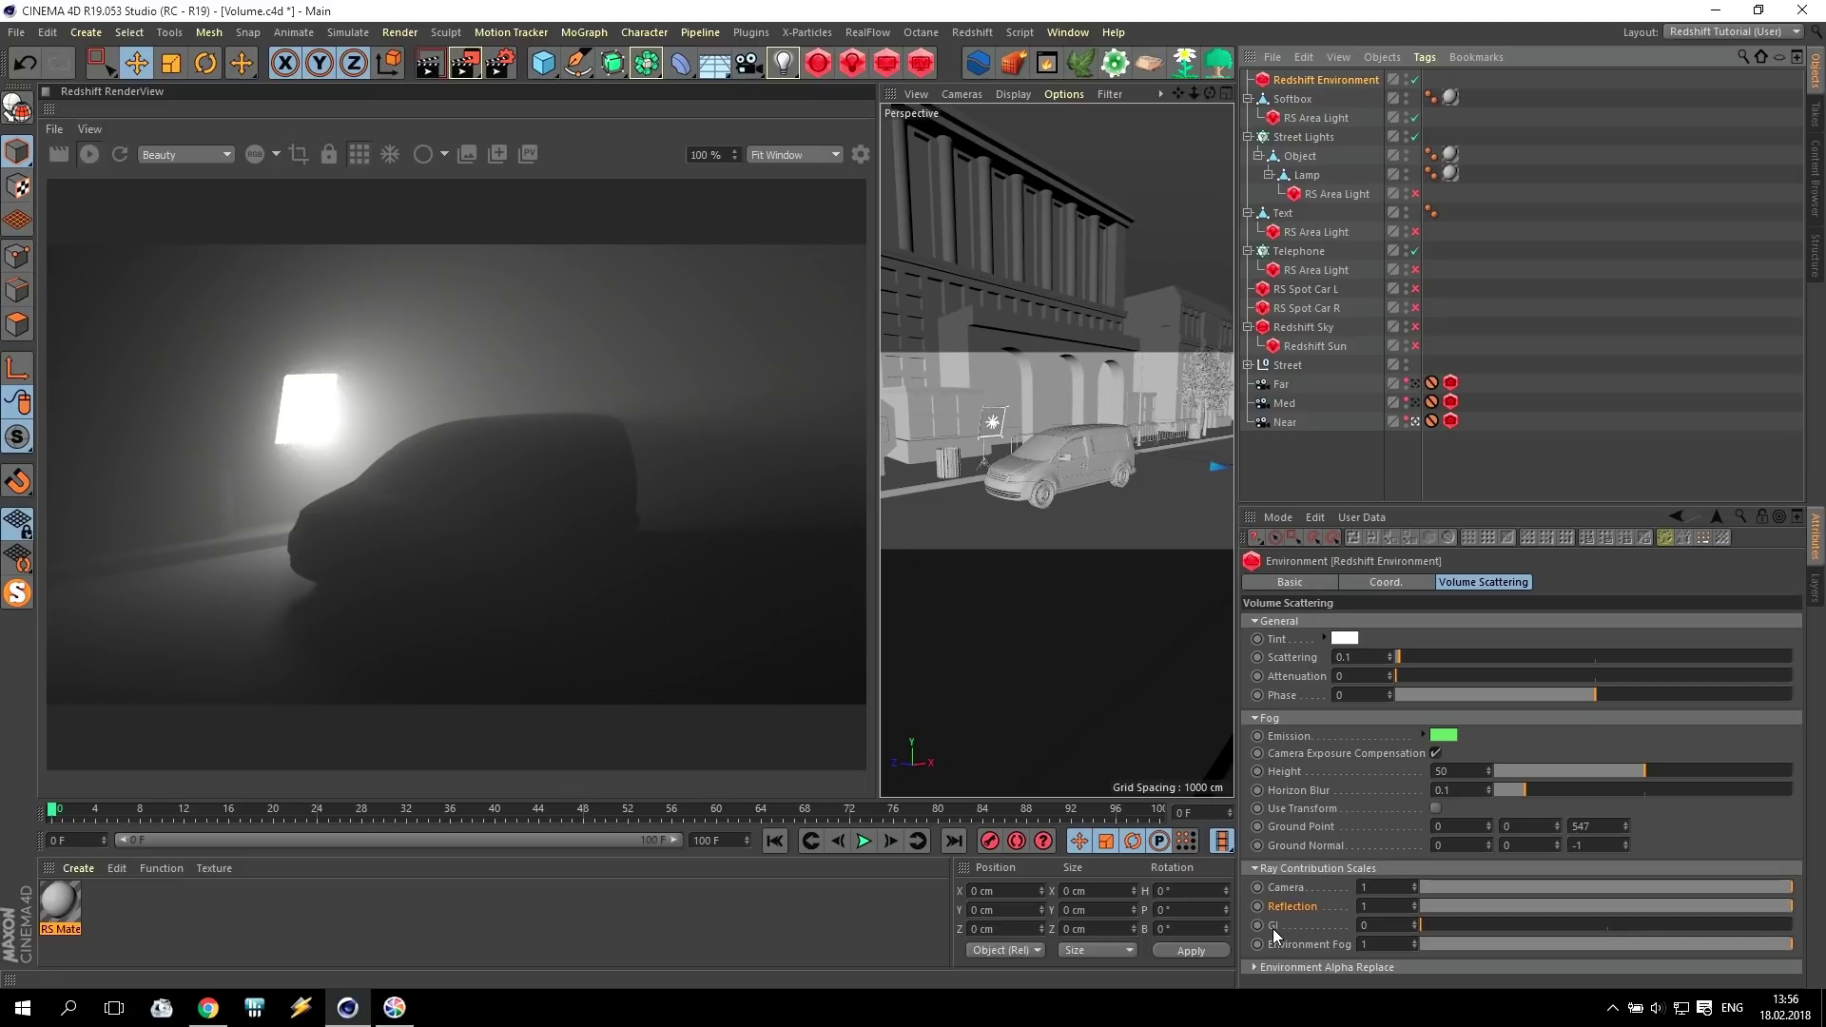
left_click_drag(1424, 925, 1799, 932)
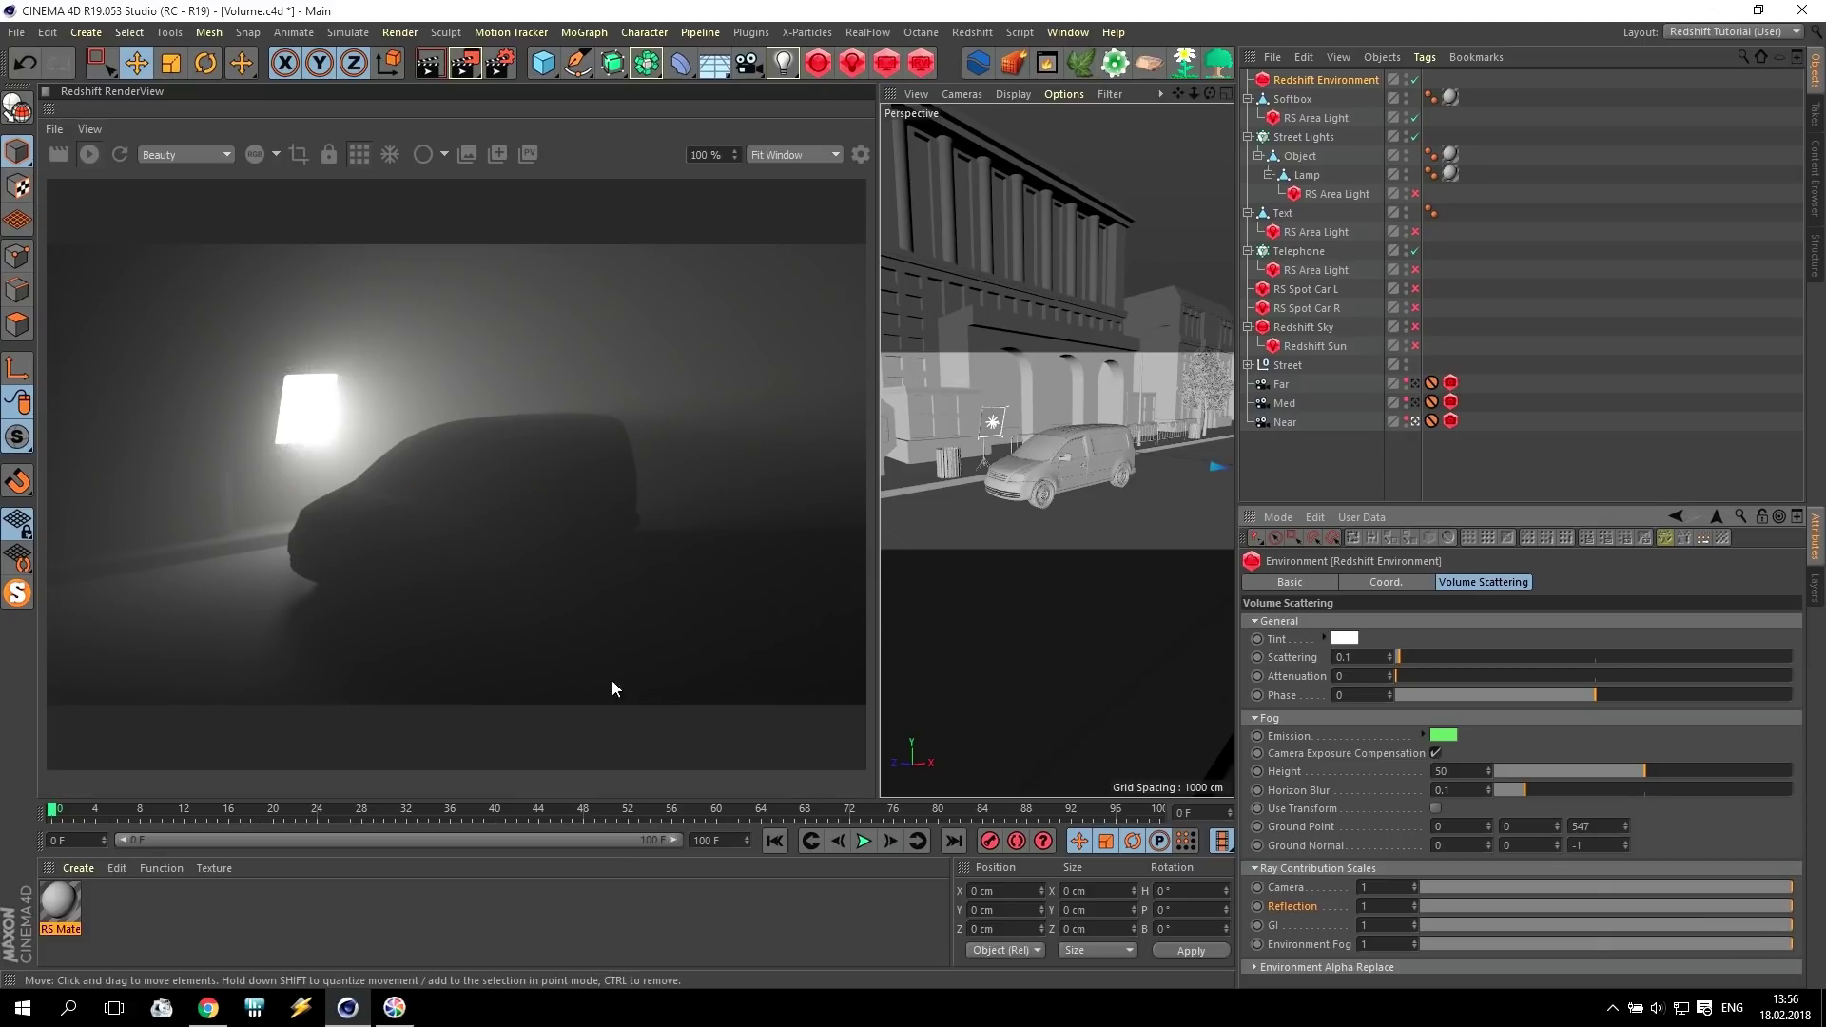
left_click(501, 62)
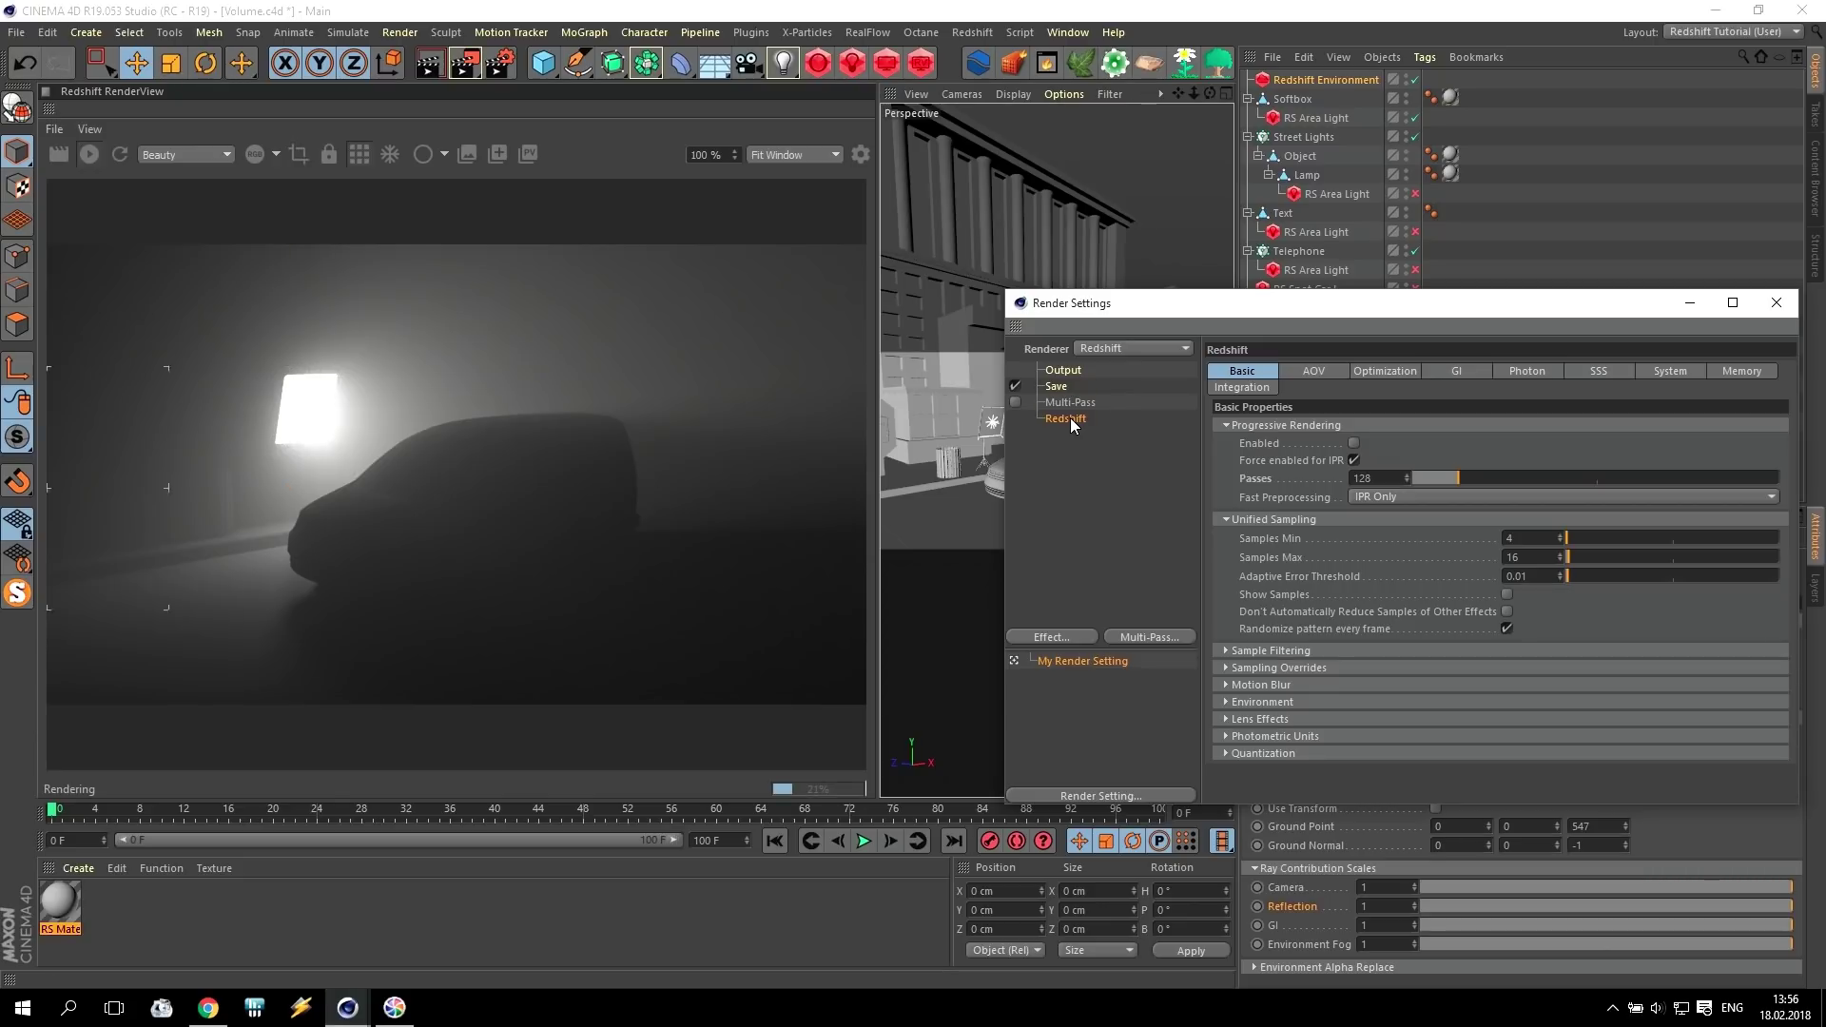
left_click(1452, 373)
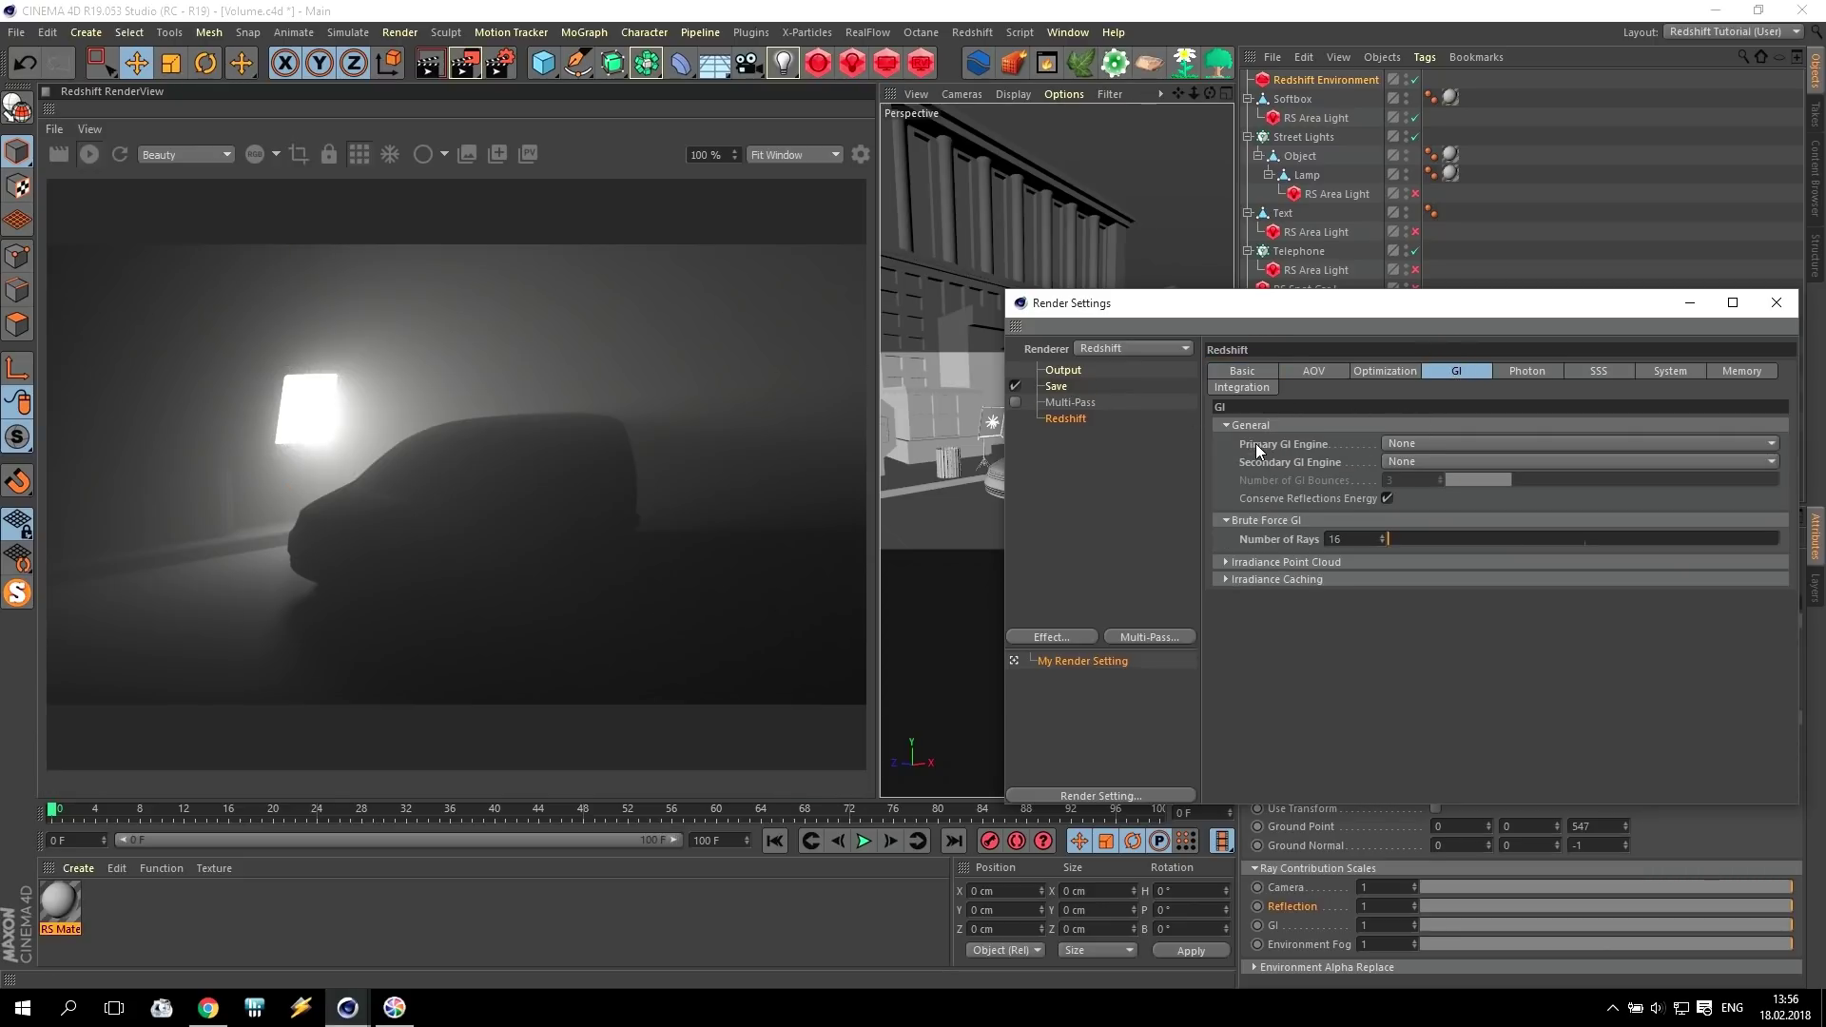
left_click(1400, 443)
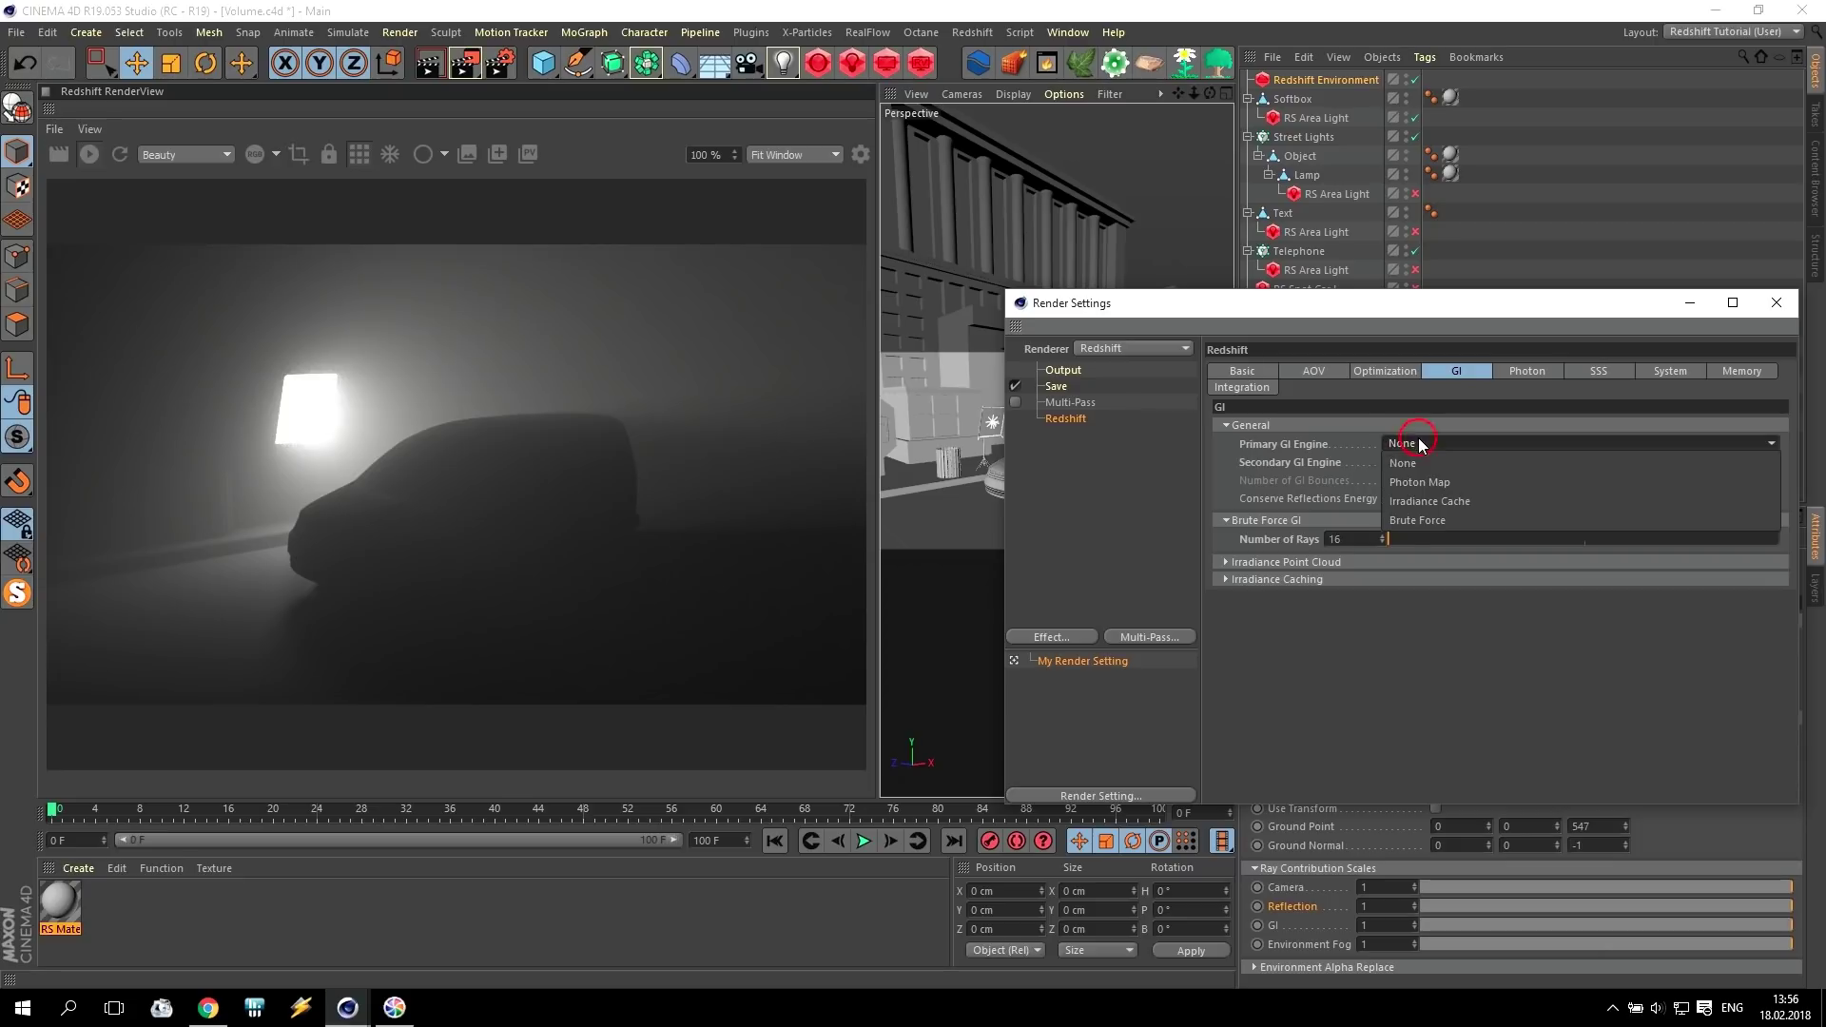
left_click(1415, 521)
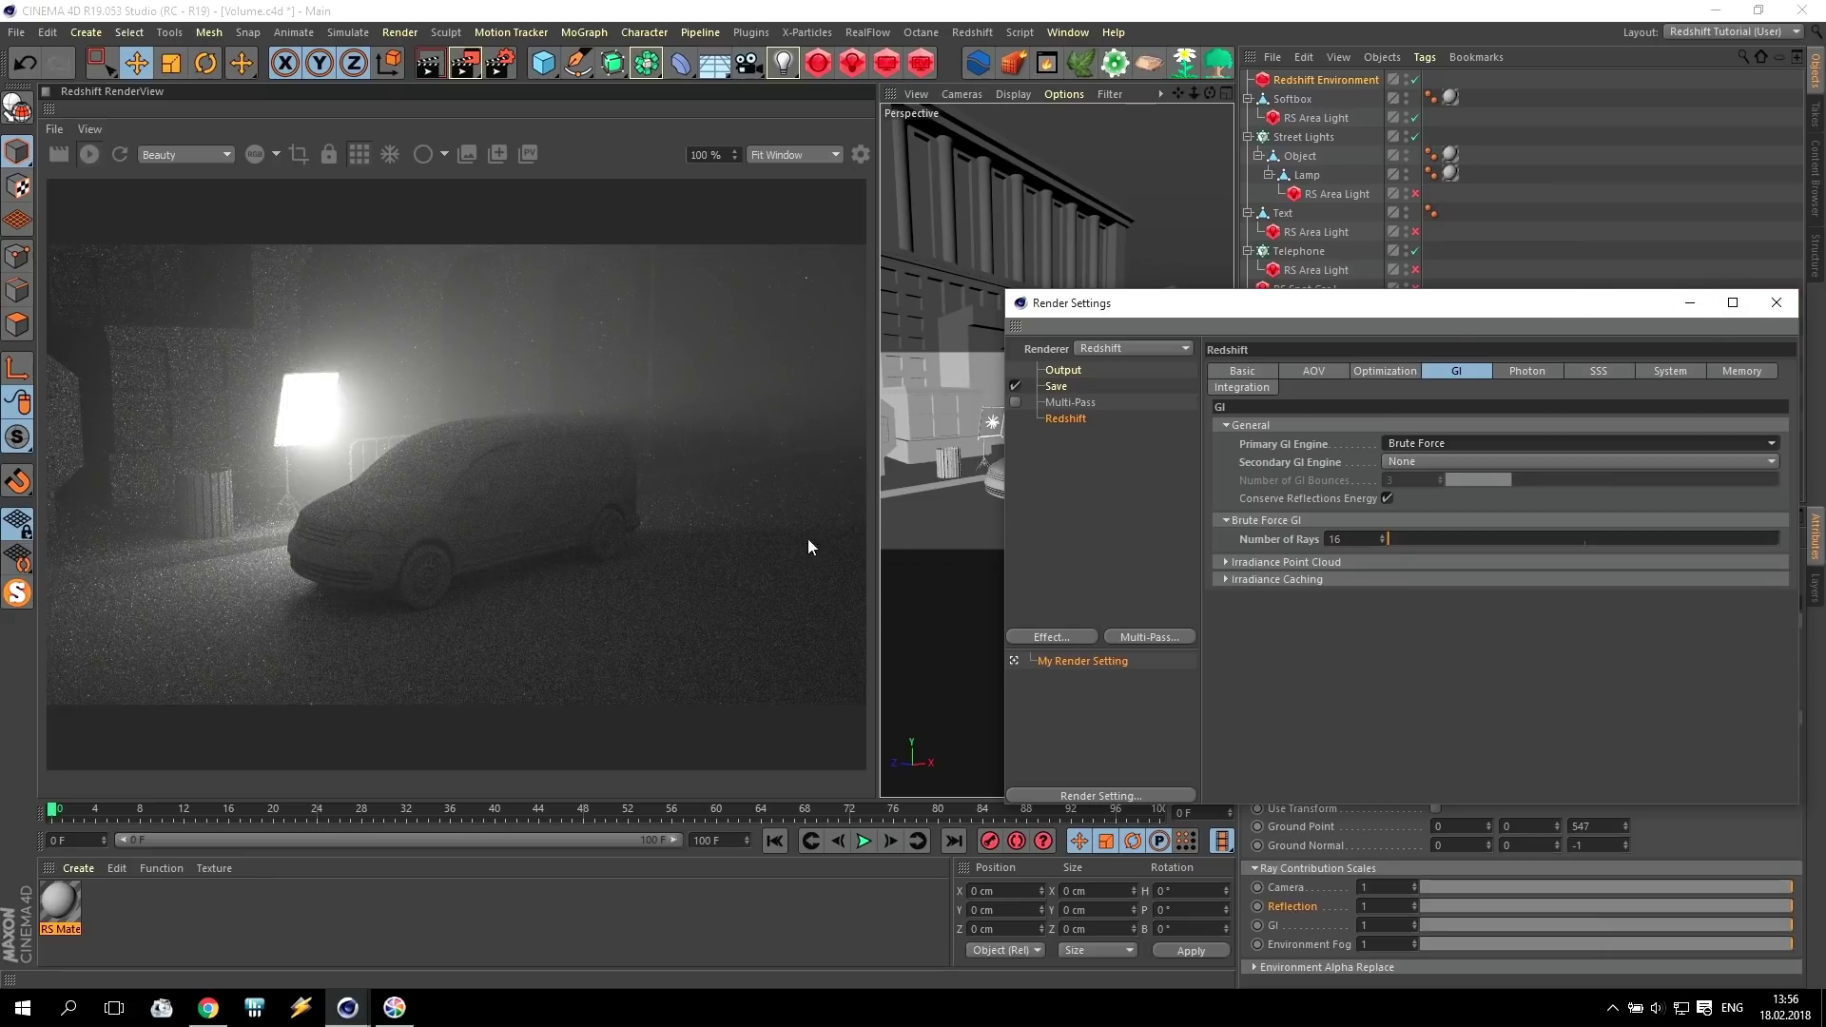
Try 128 Brute Force GI rays, and raise the number of rays to 256.
left_click_drag(1445, 307, 1109, 154)
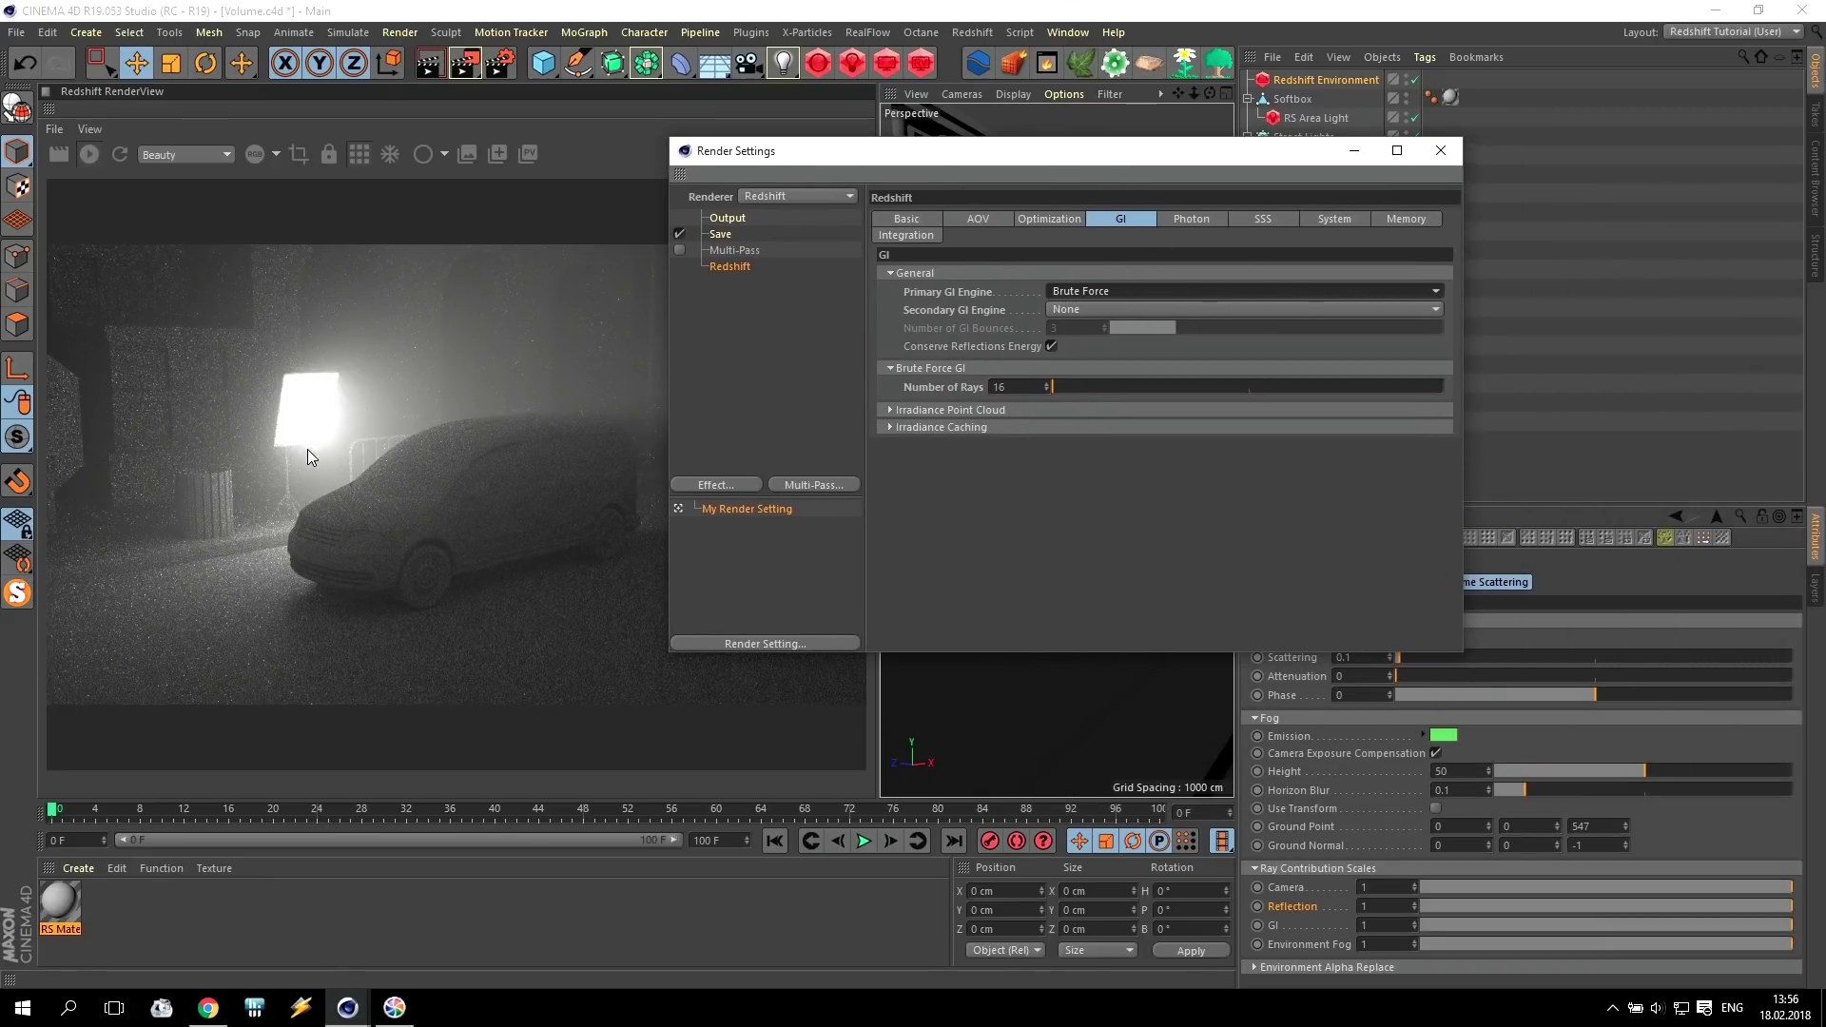
left_click_drag(1291, 155, 1549, 111)
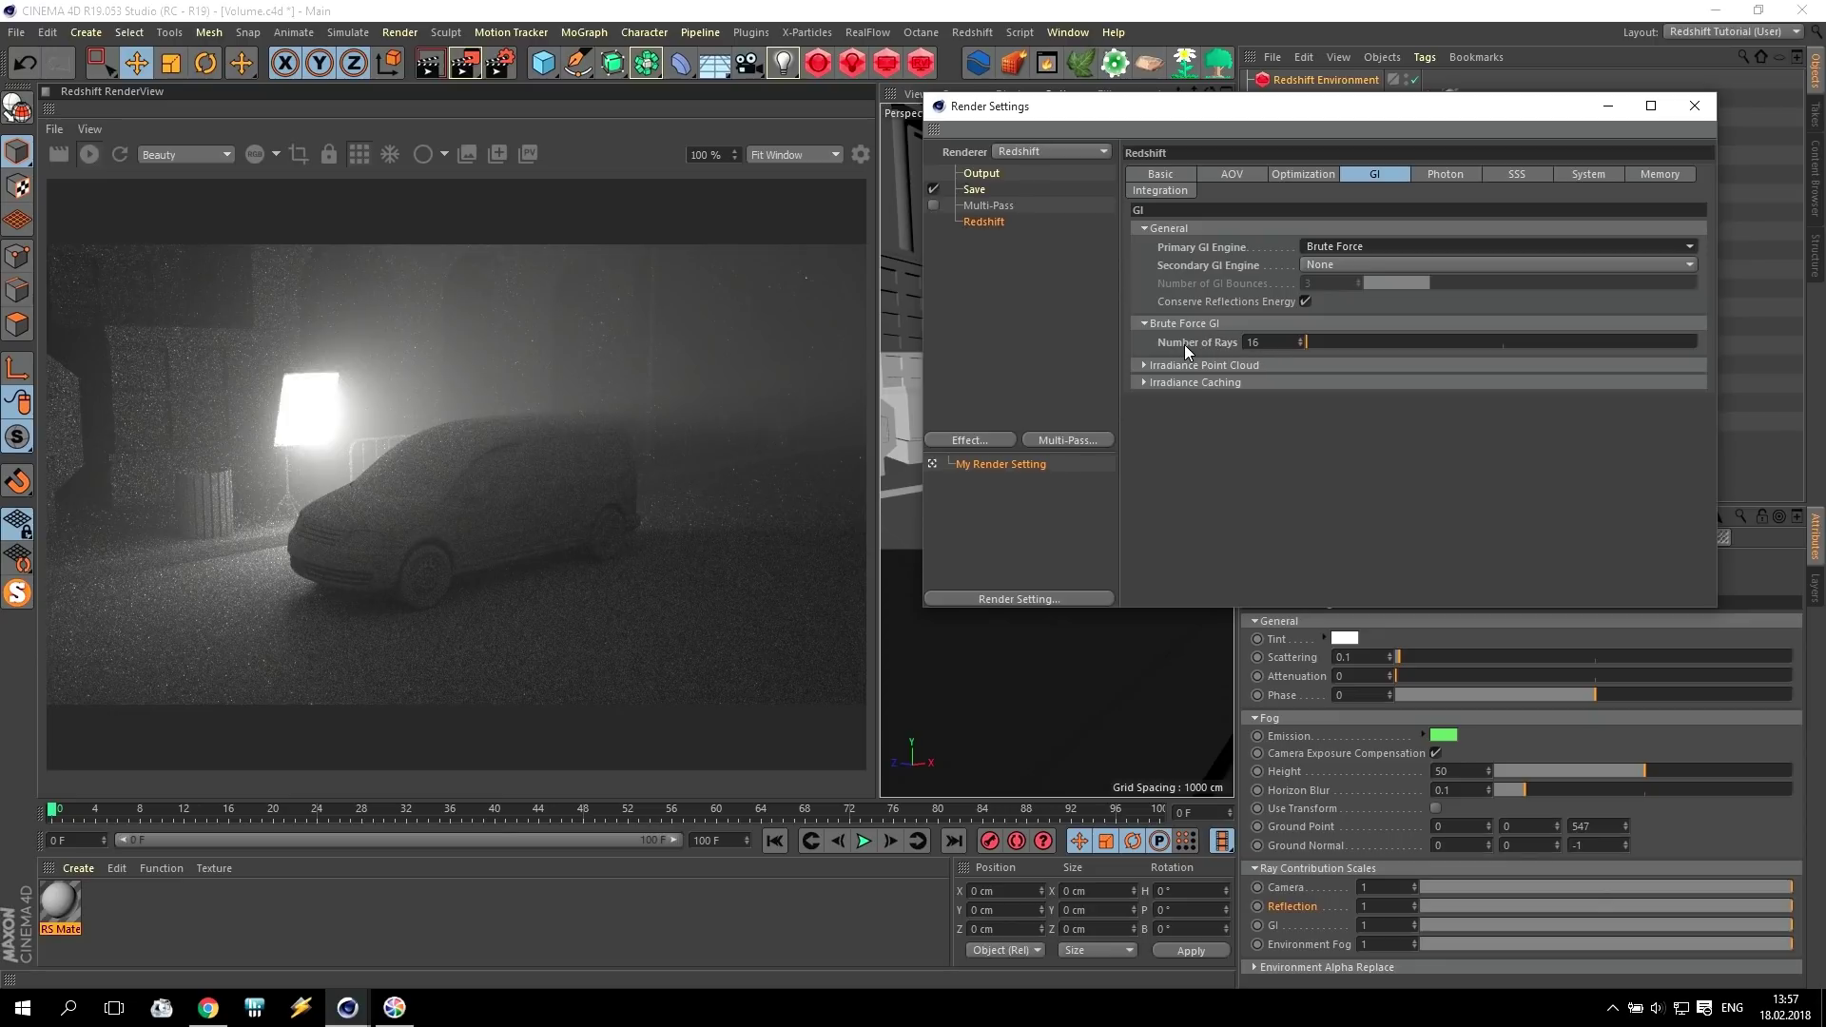
double_click(1255, 343)
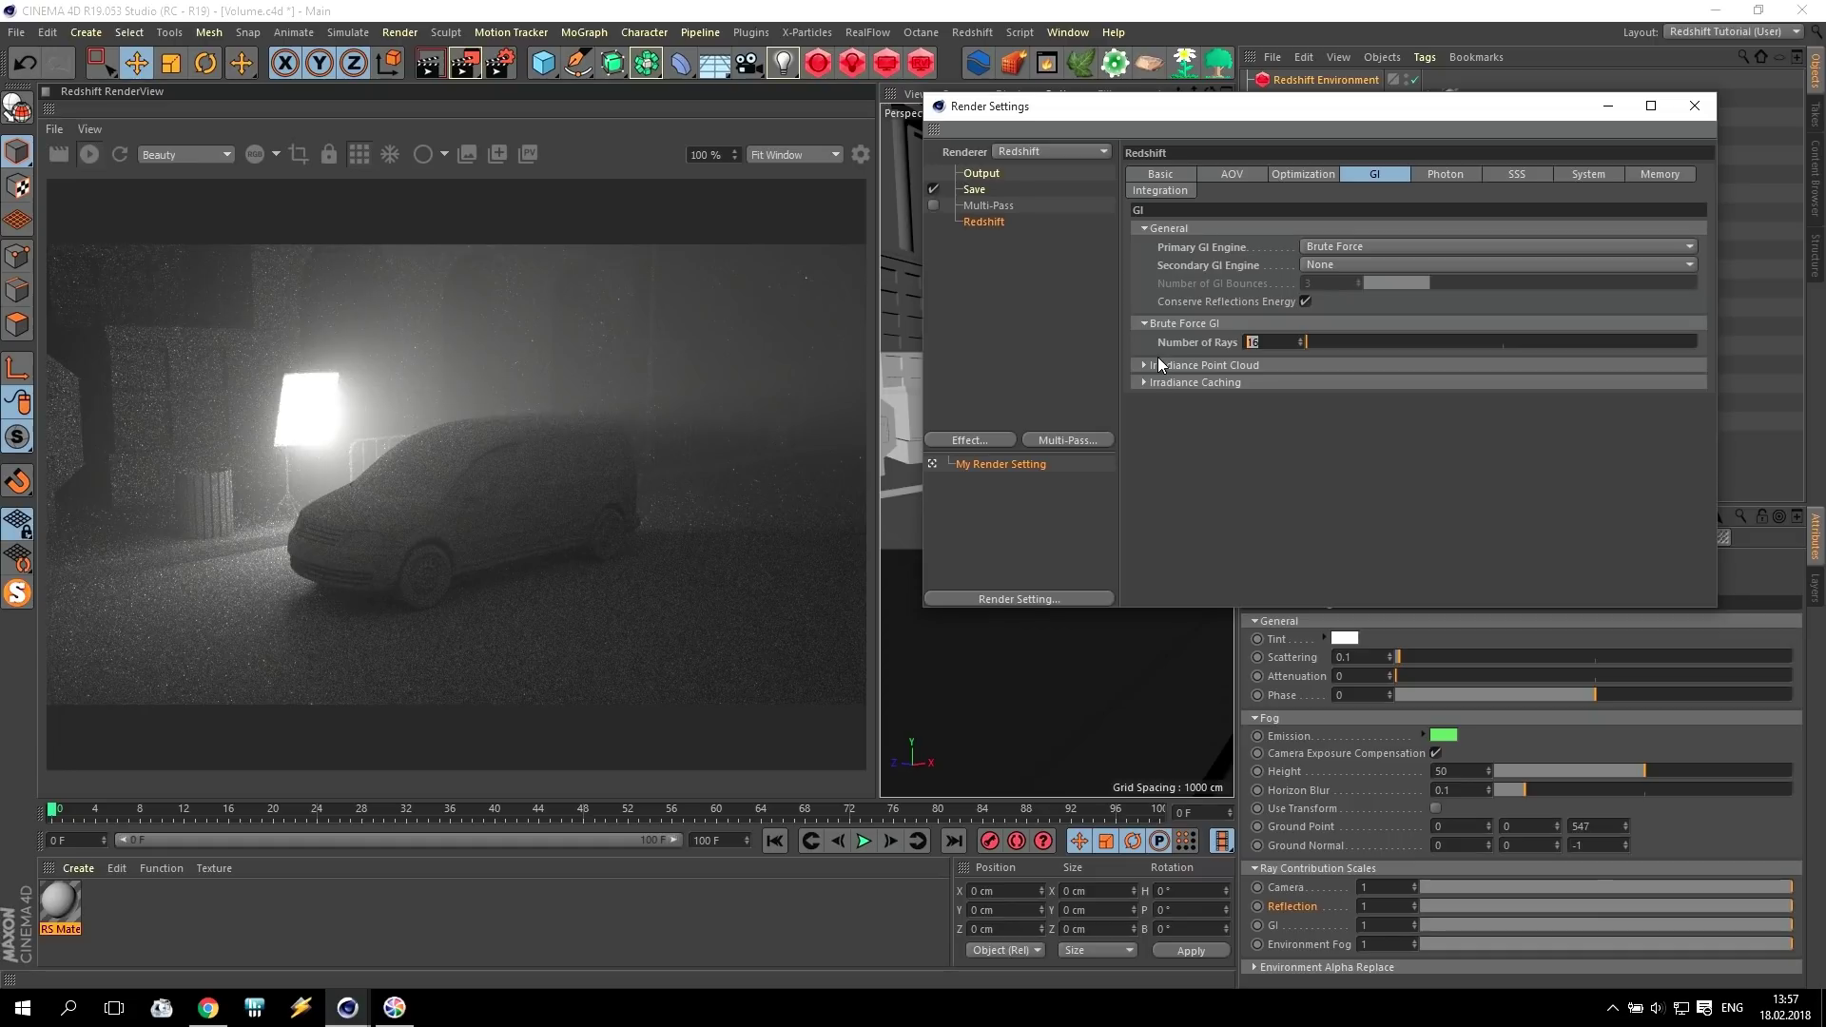
type("128")
key("Return")
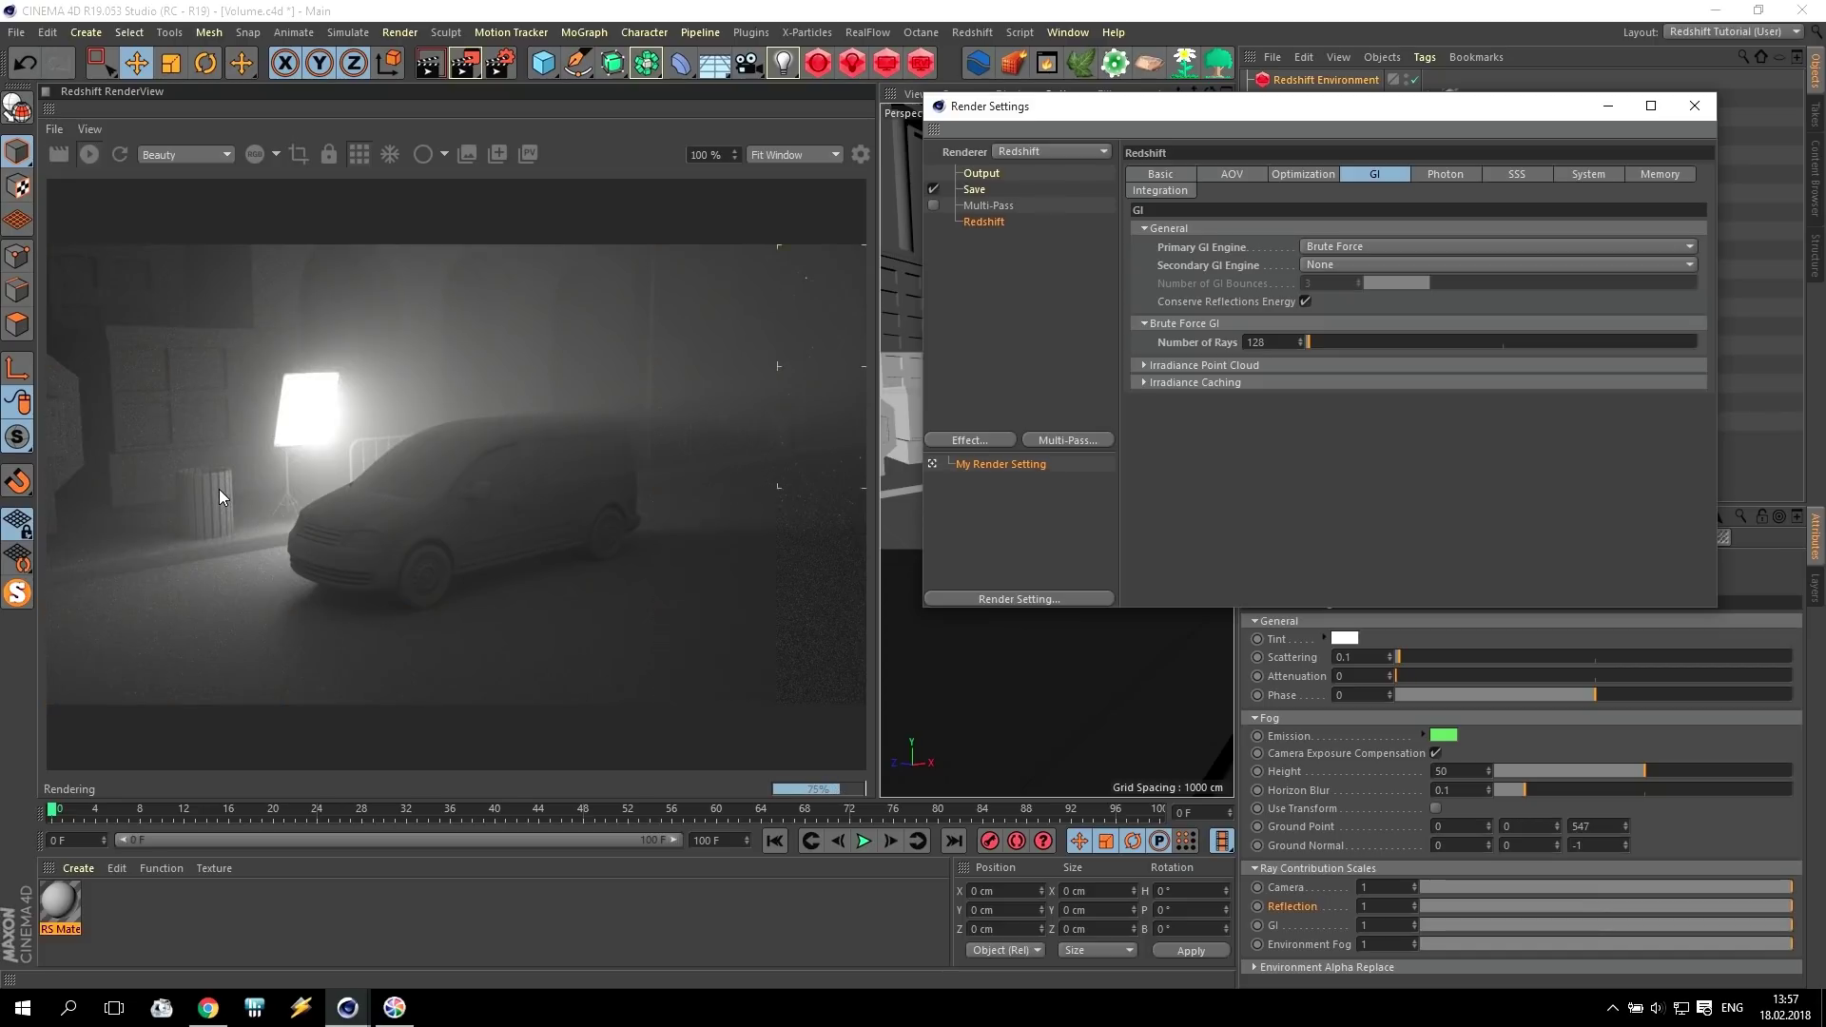
left_click_drag(1270, 344, 1195, 343)
type("256")
key("Return")
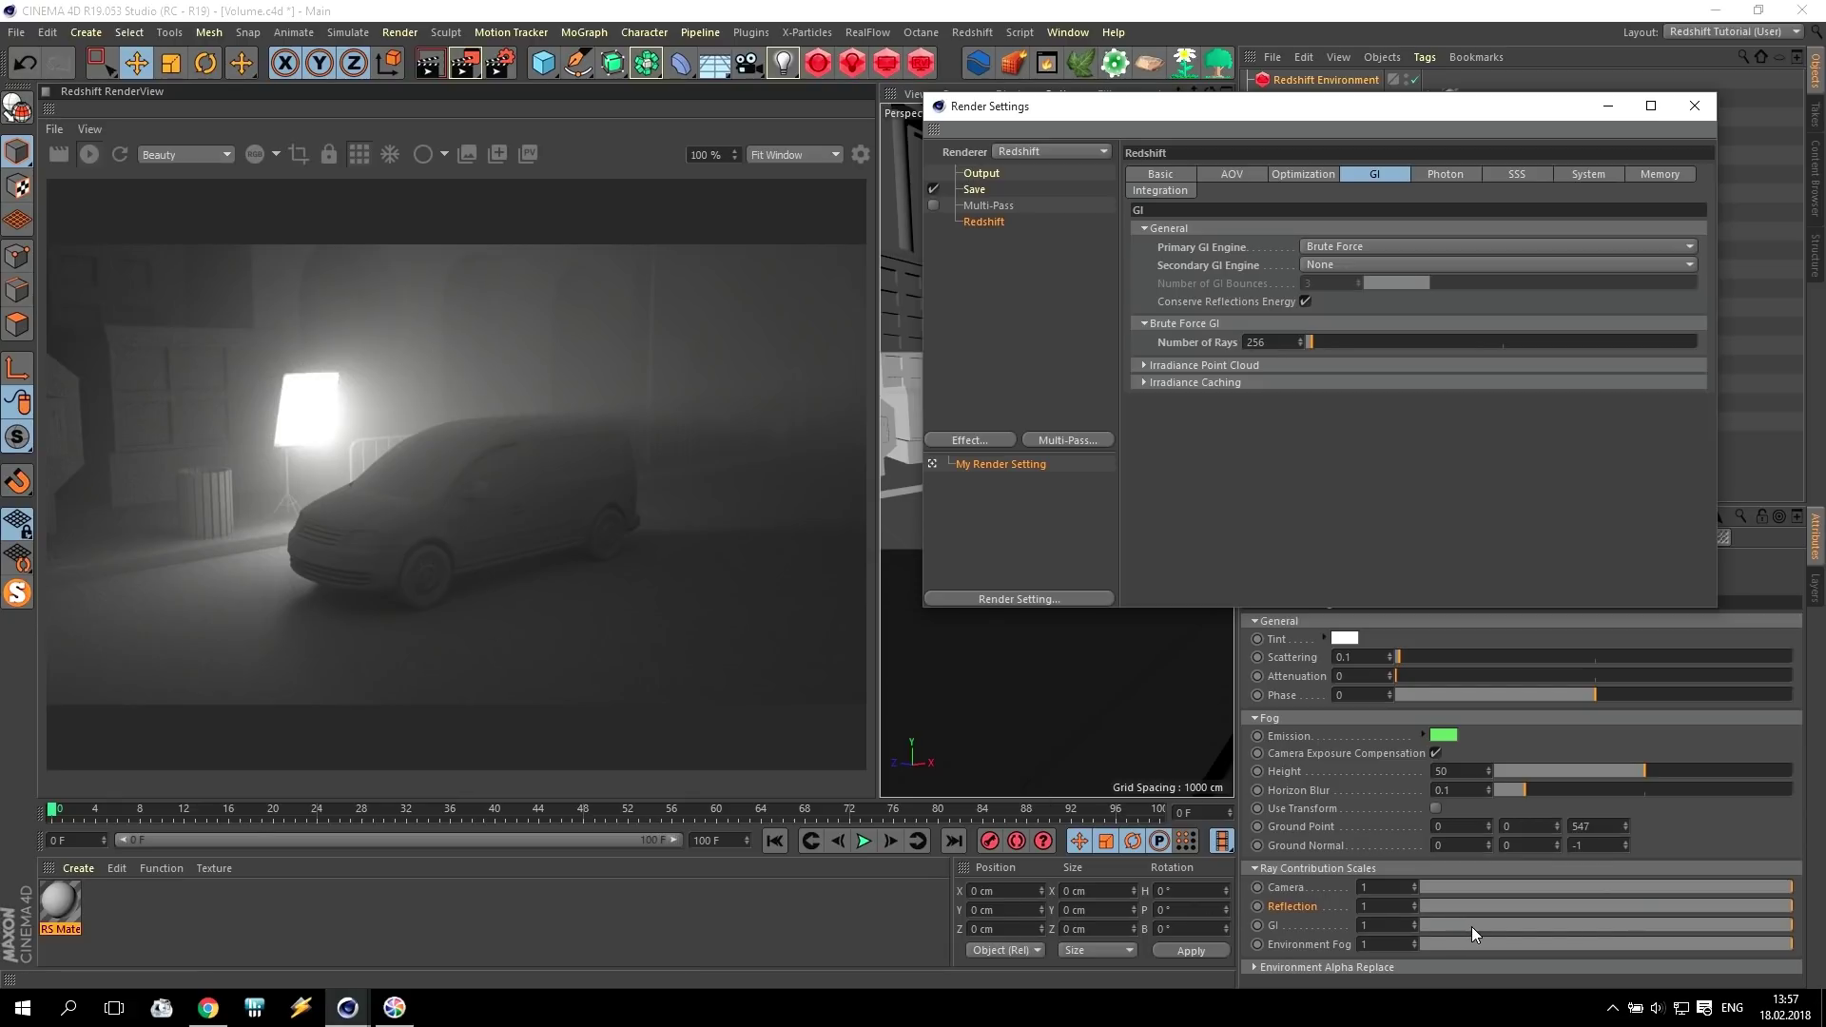
Set the Redshift Environment's GI ray contribution scale to 0 and the primary GI engine to None in the render settings.
left_click_drag(1471, 926, 1413, 932)
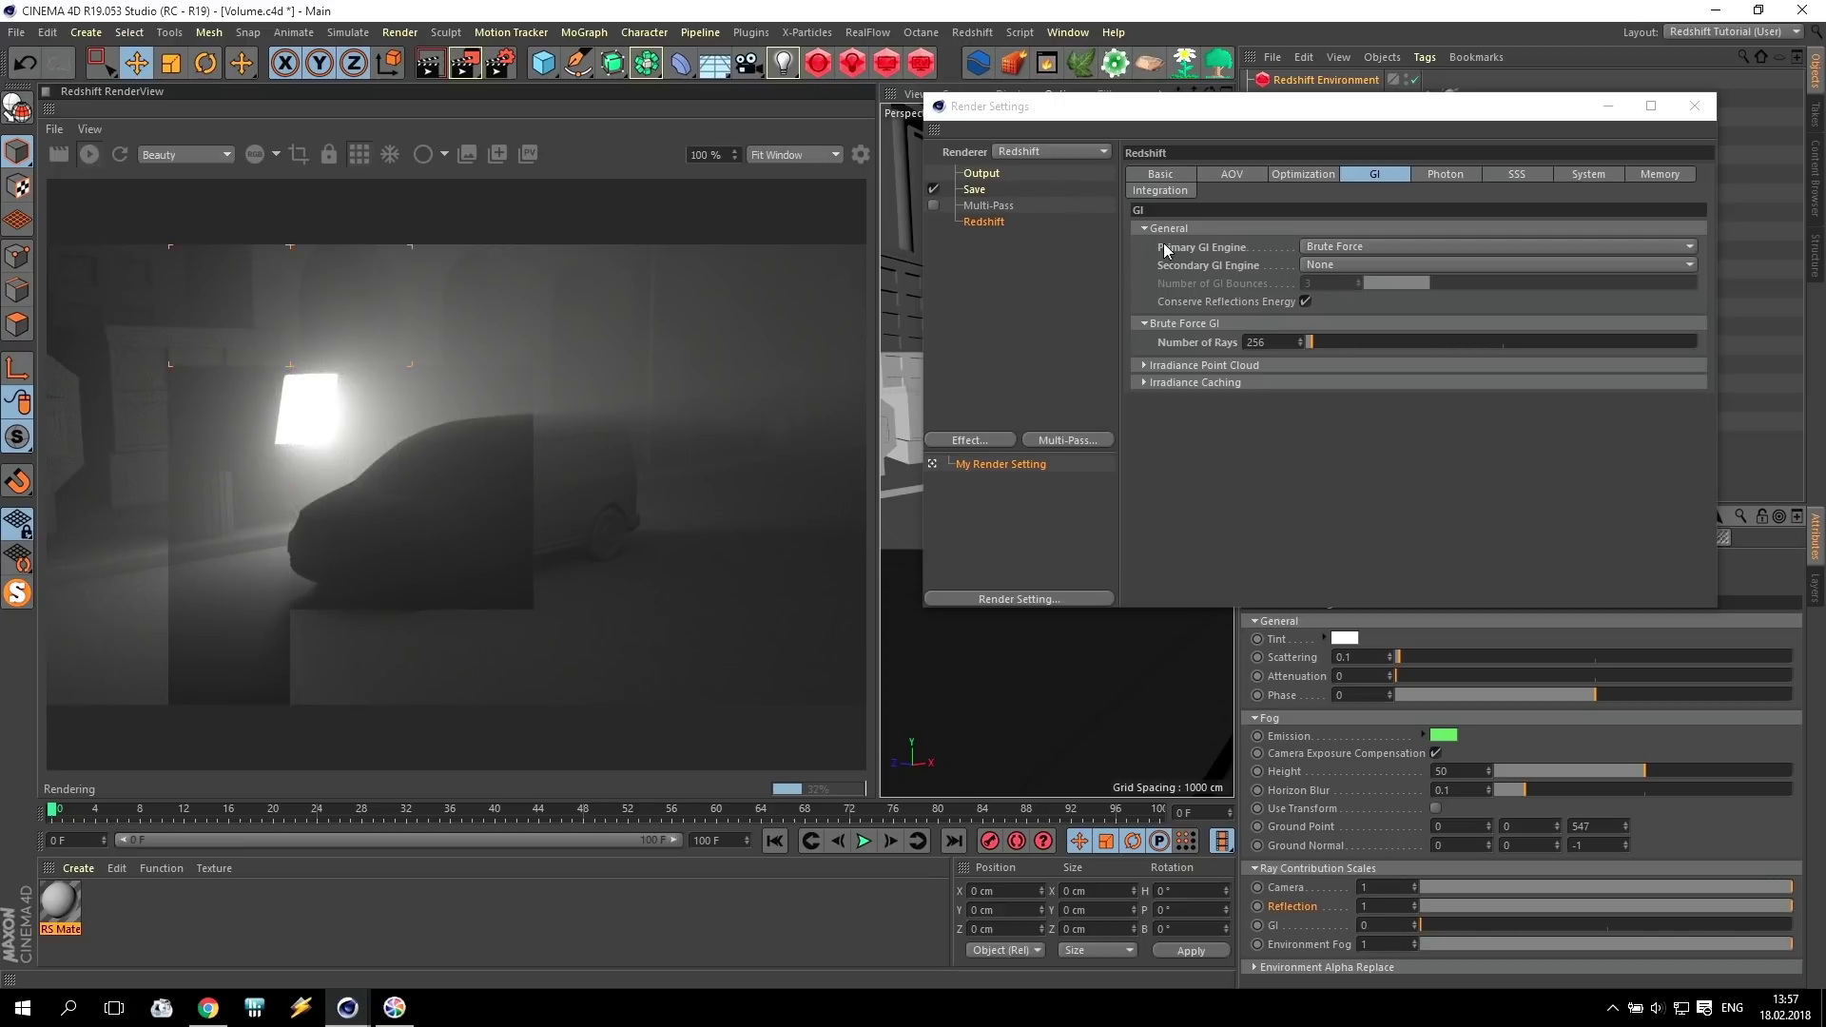
left_click(1347, 247)
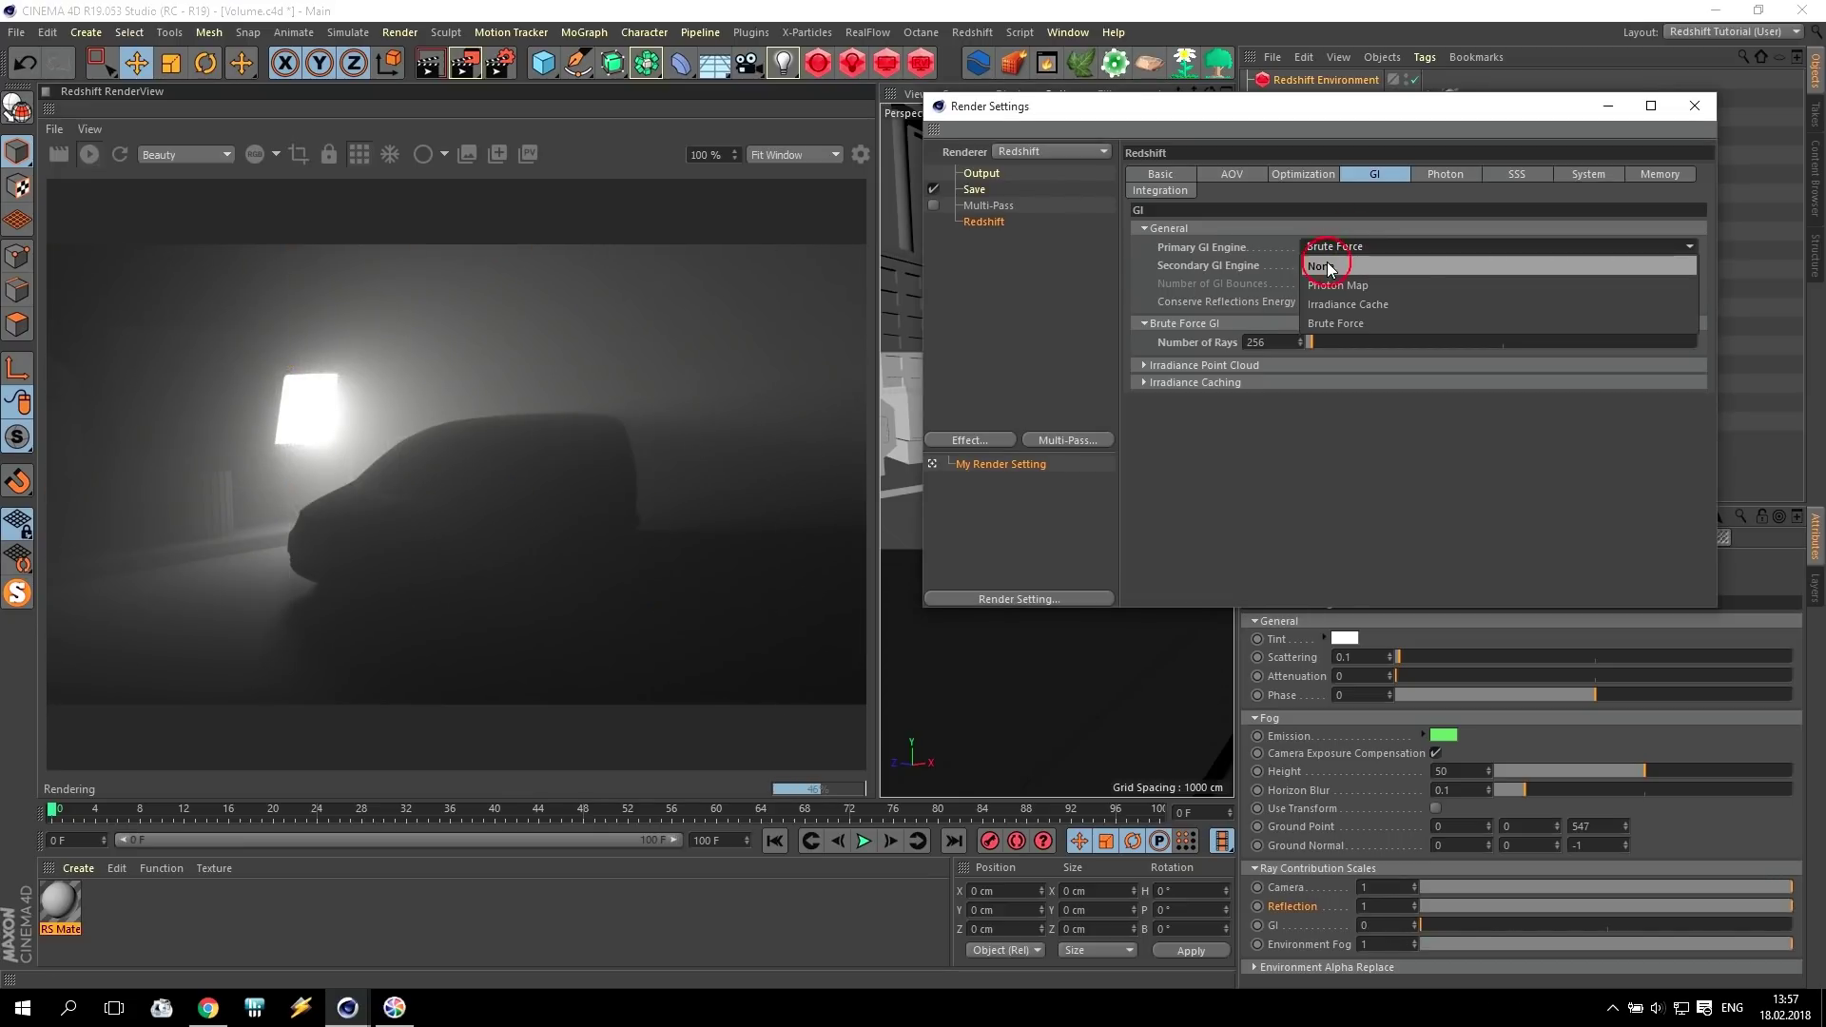
left_click(1327, 265)
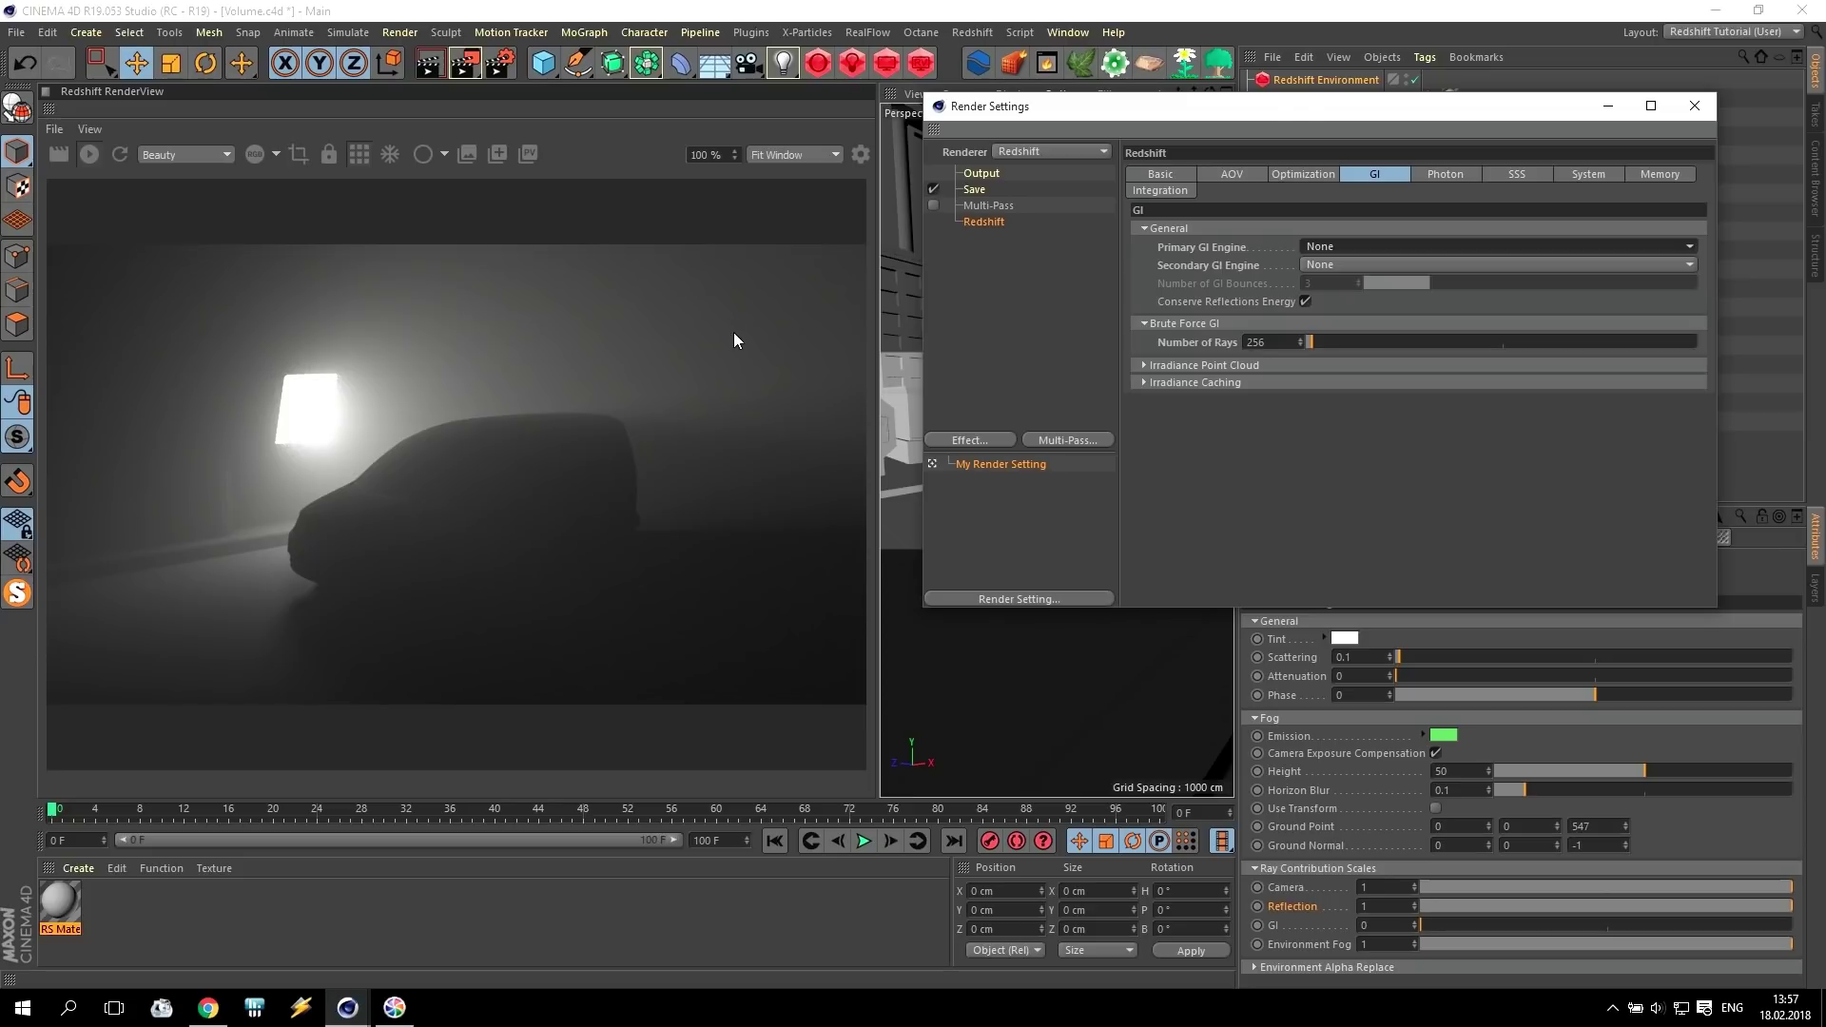
left_click_drag(1305, 105, 890, 83)
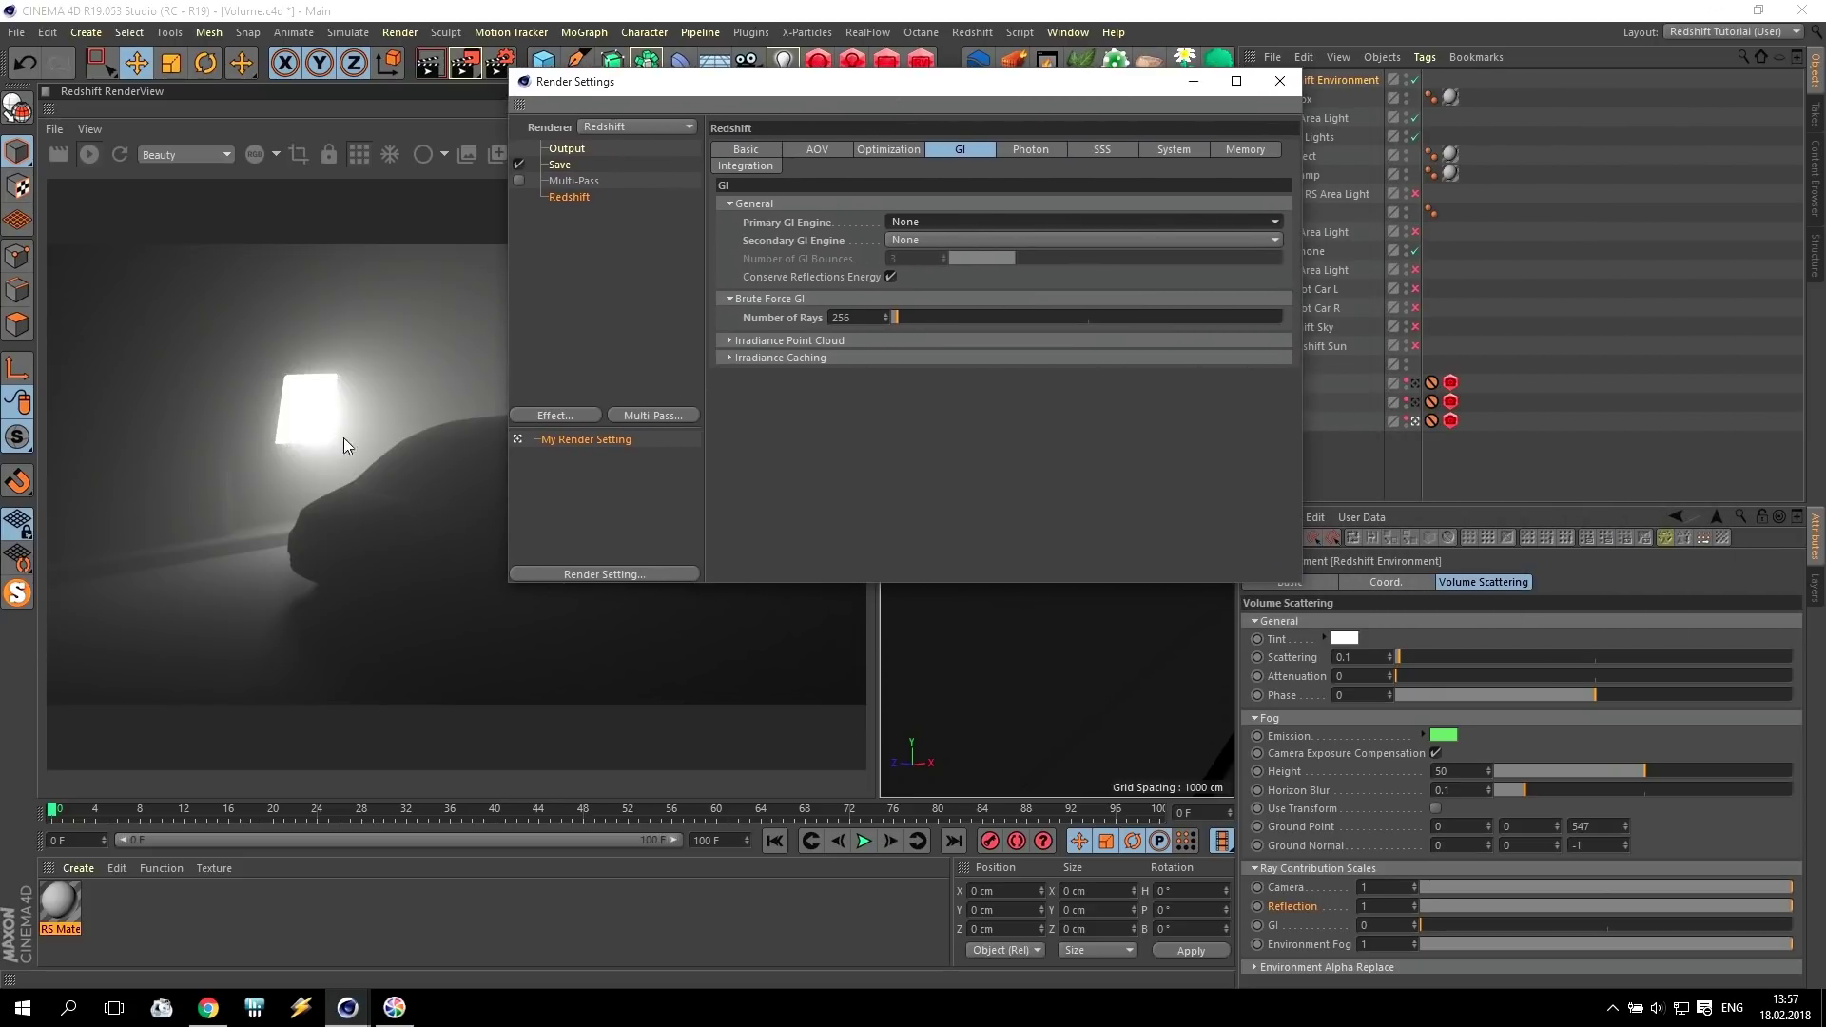
left_click_drag(1073, 82, 915, 89)
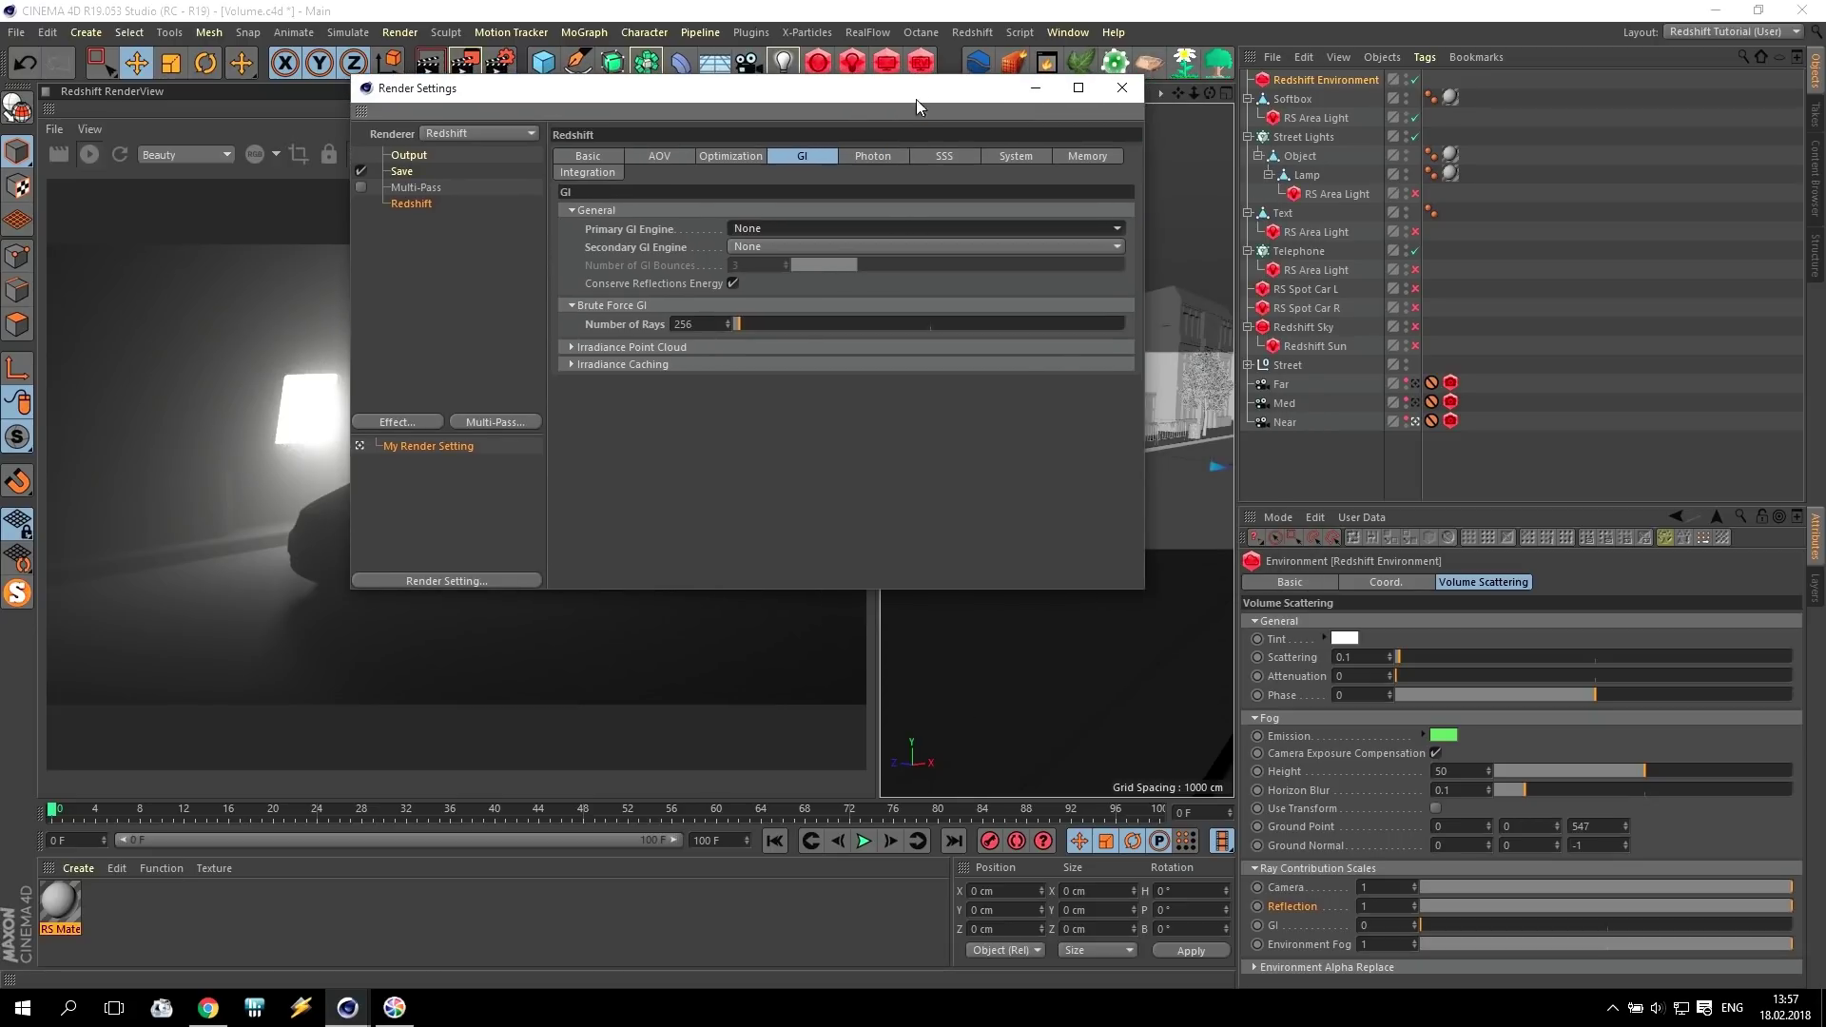
Check the Softbox RS Area Light's volume settings, and try the Light and Volume sample overrides in the render settings, switching both back off.
left_click(1320, 119)
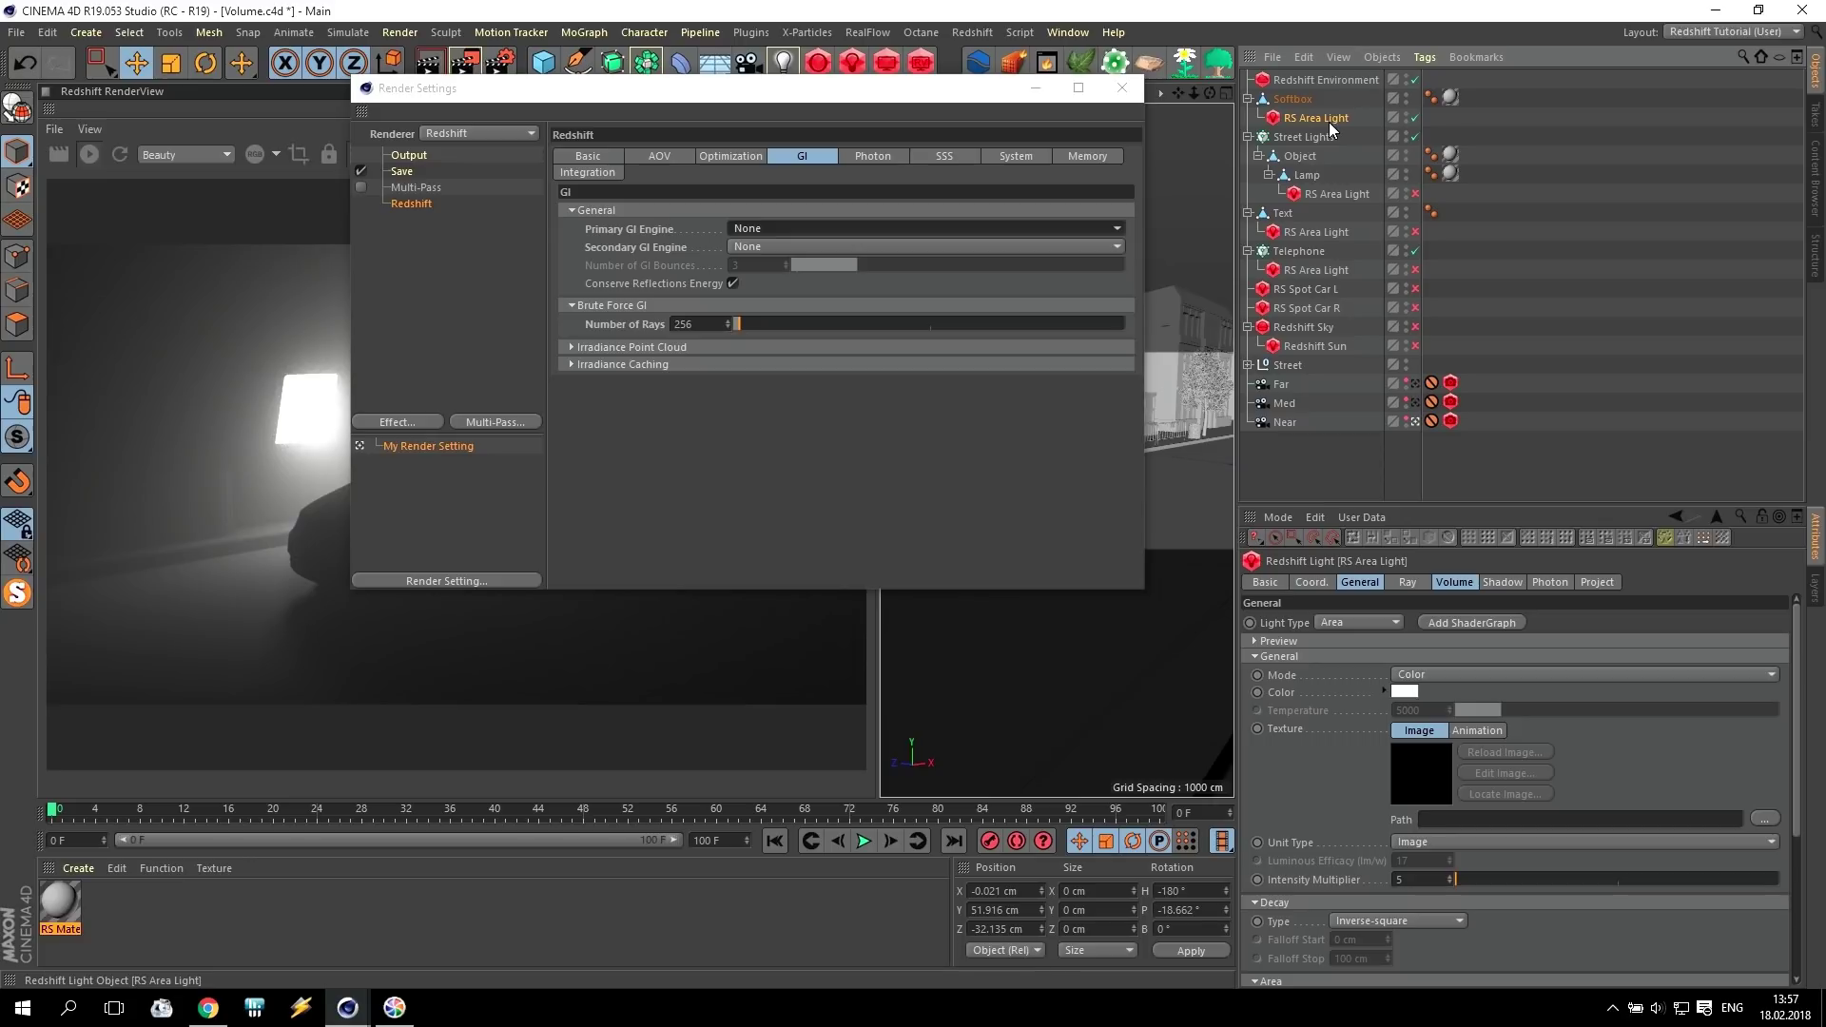
left_click(1453, 583)
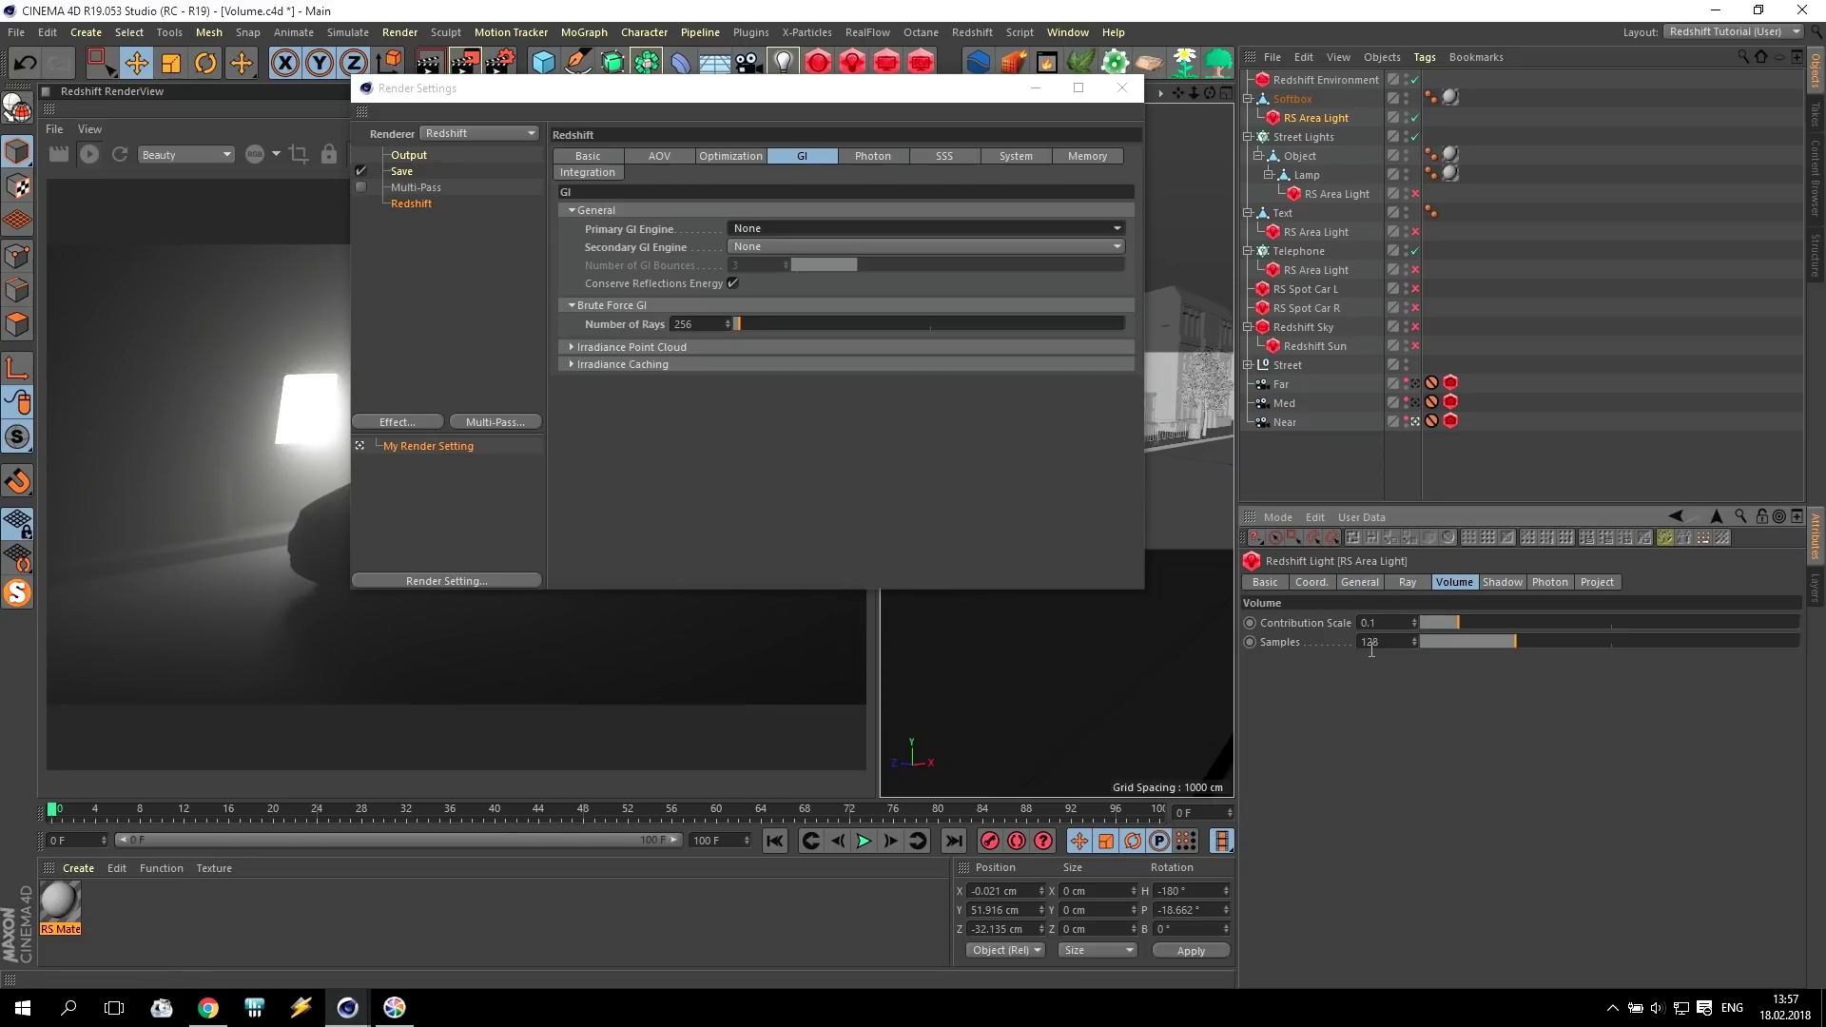
left_click_drag(833, 109, 1328, 167)
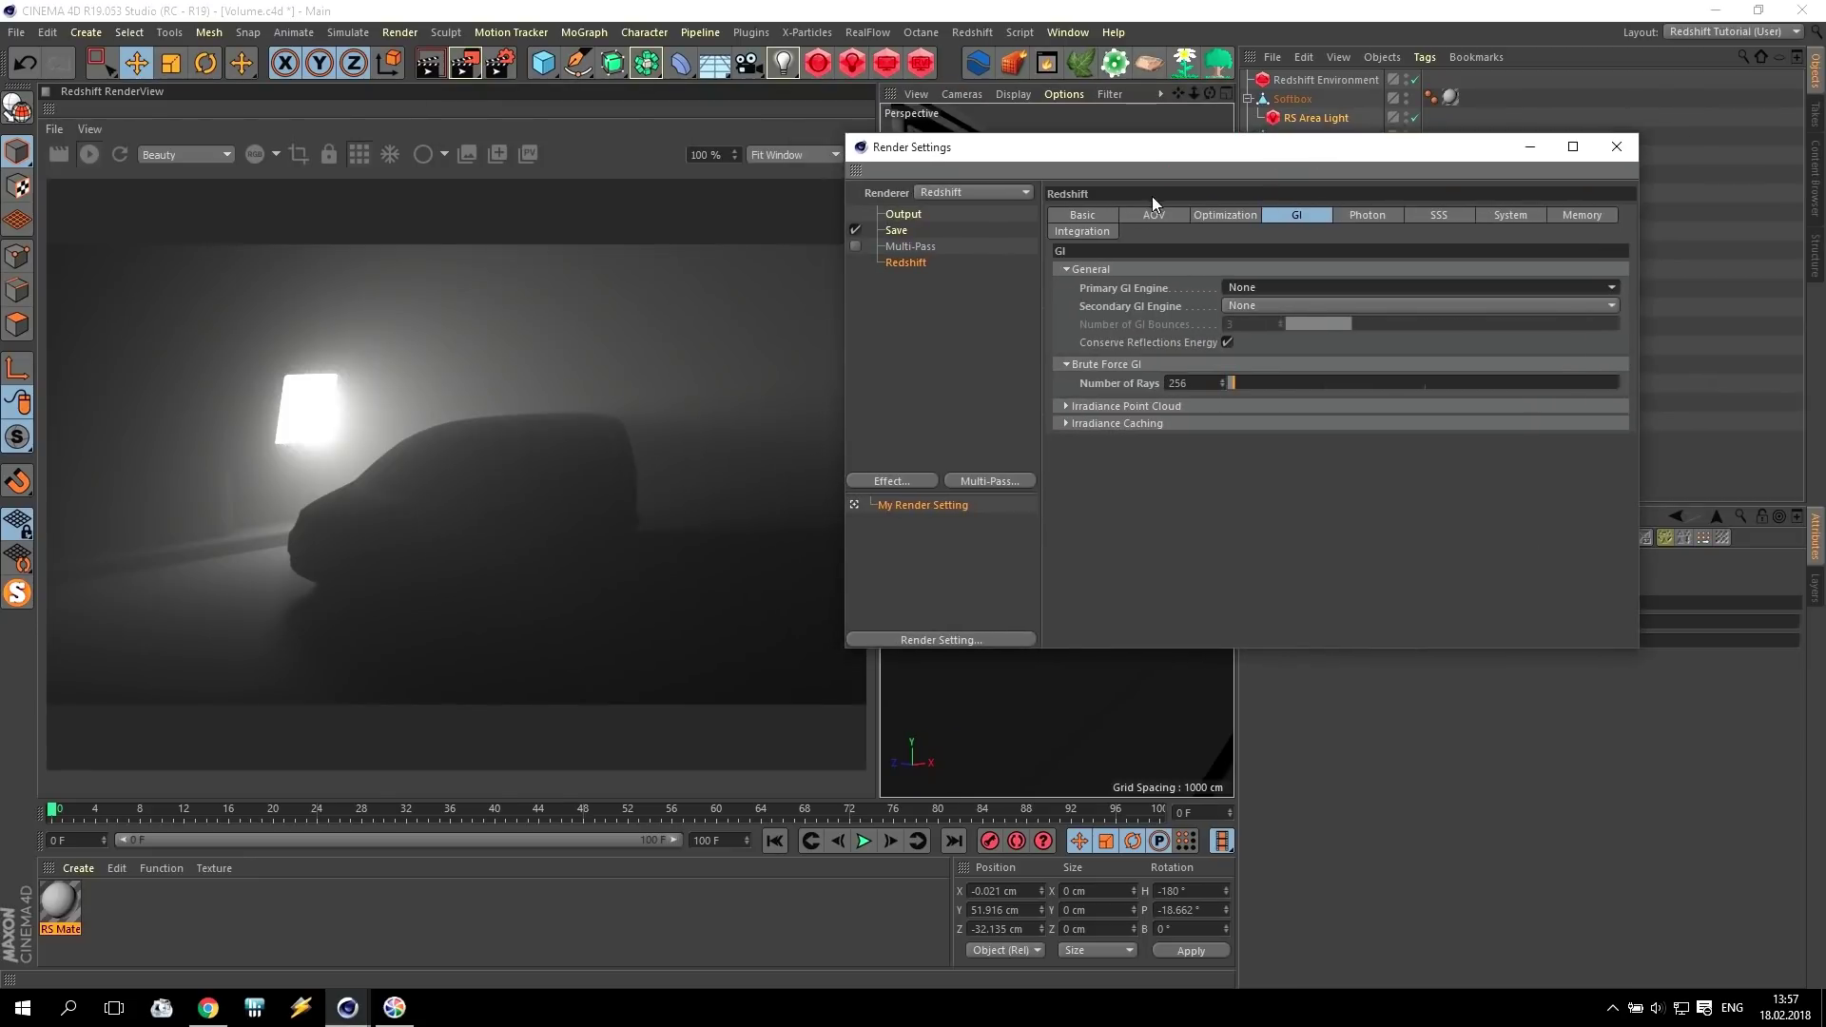
left_click(1084, 216)
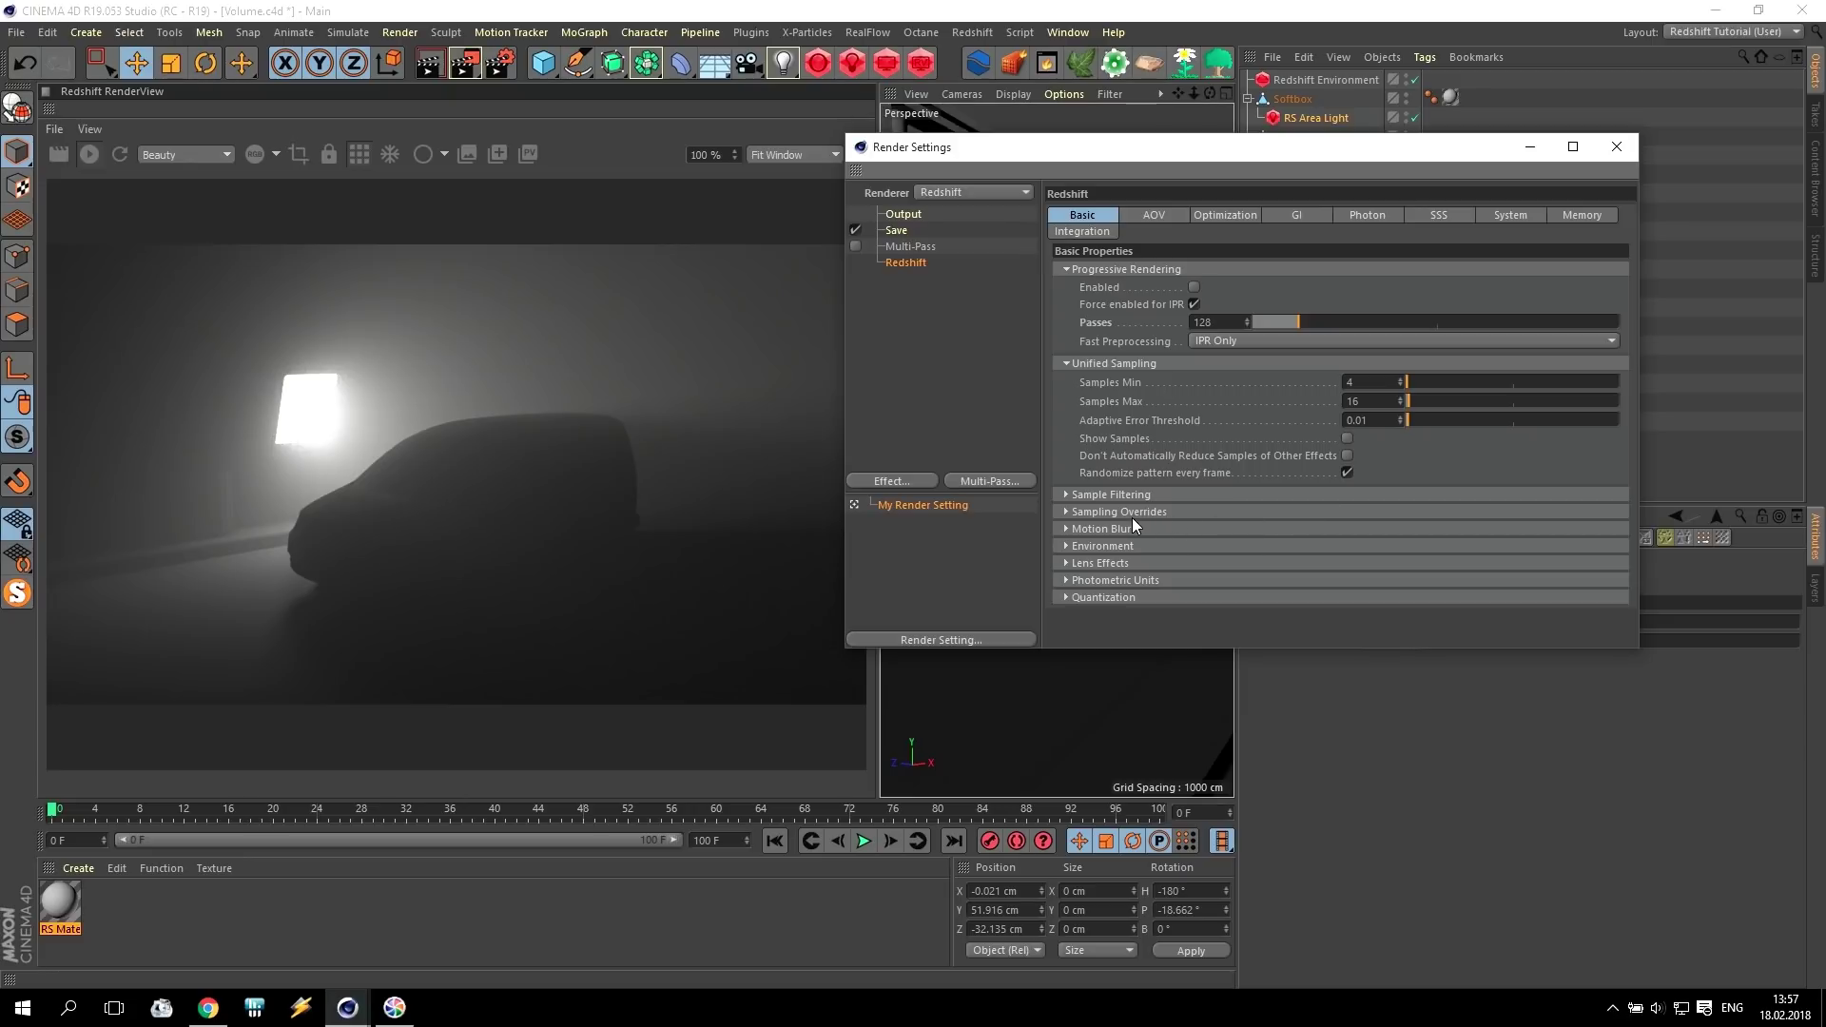
left_click(1076, 512)
left_click_drag(1630, 288, 1662, 520)
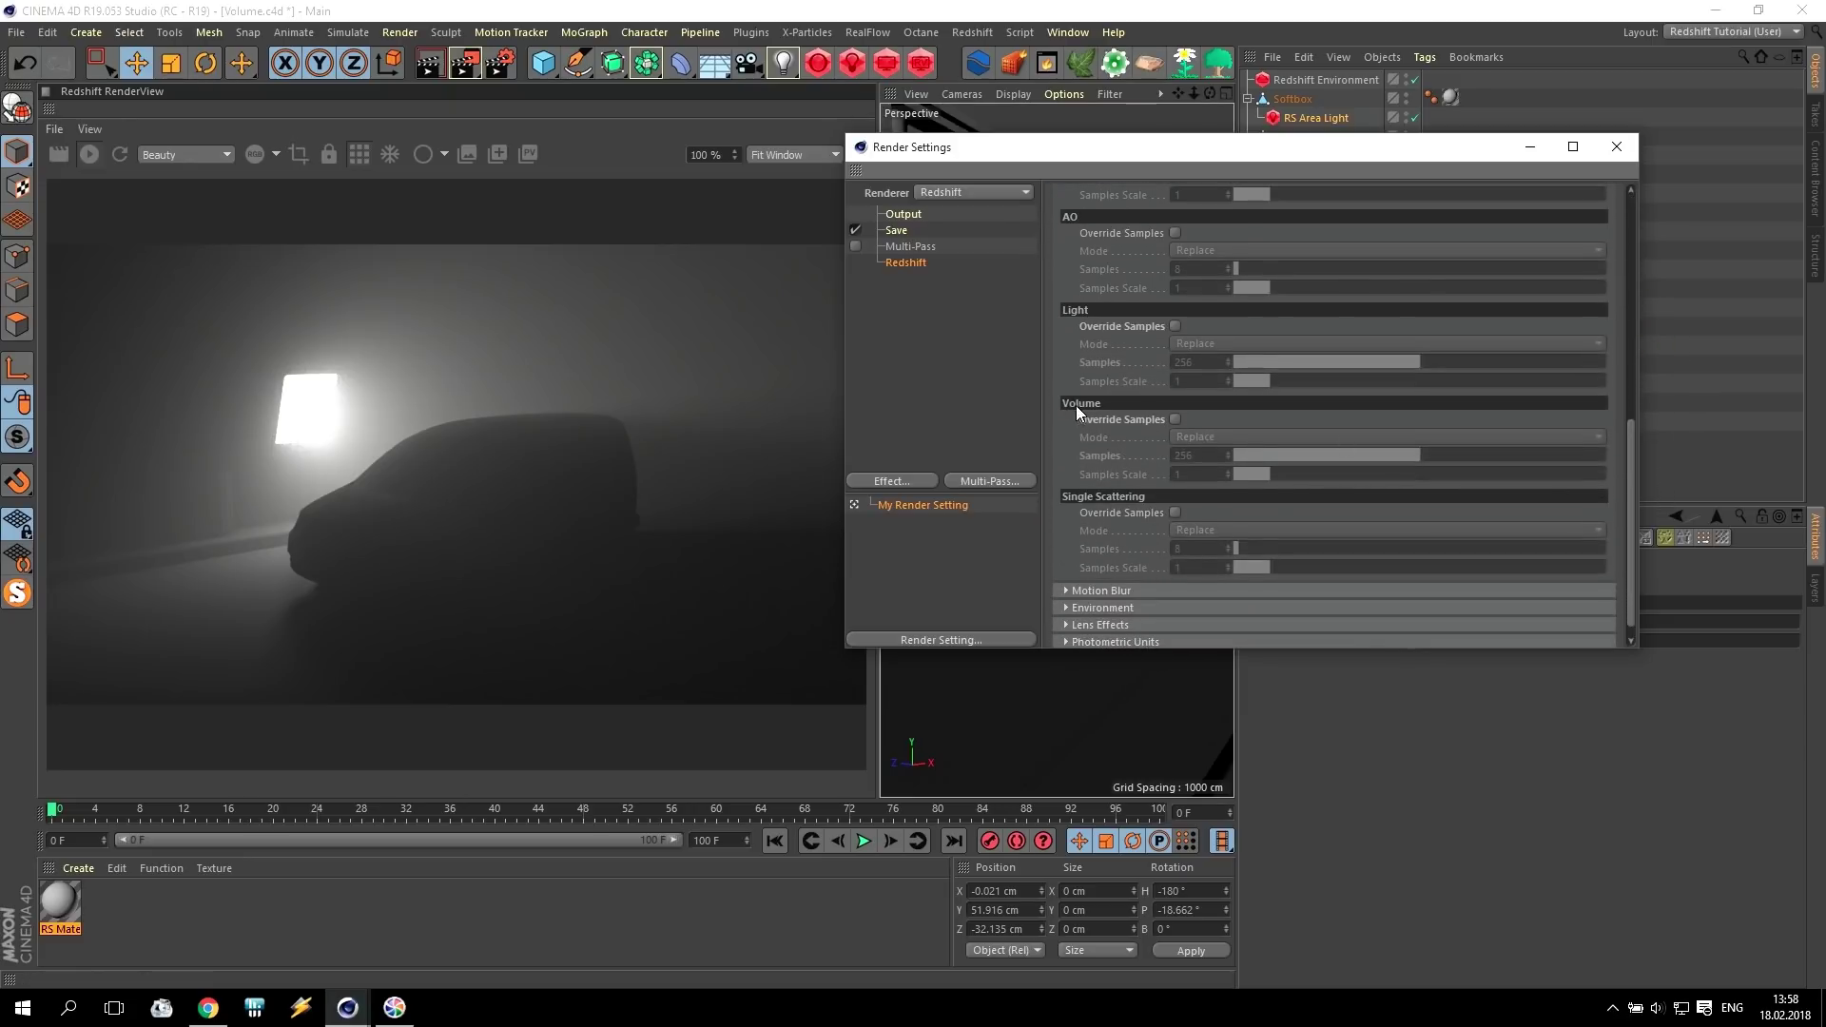
left_click(1175, 325)
left_click(1176, 419)
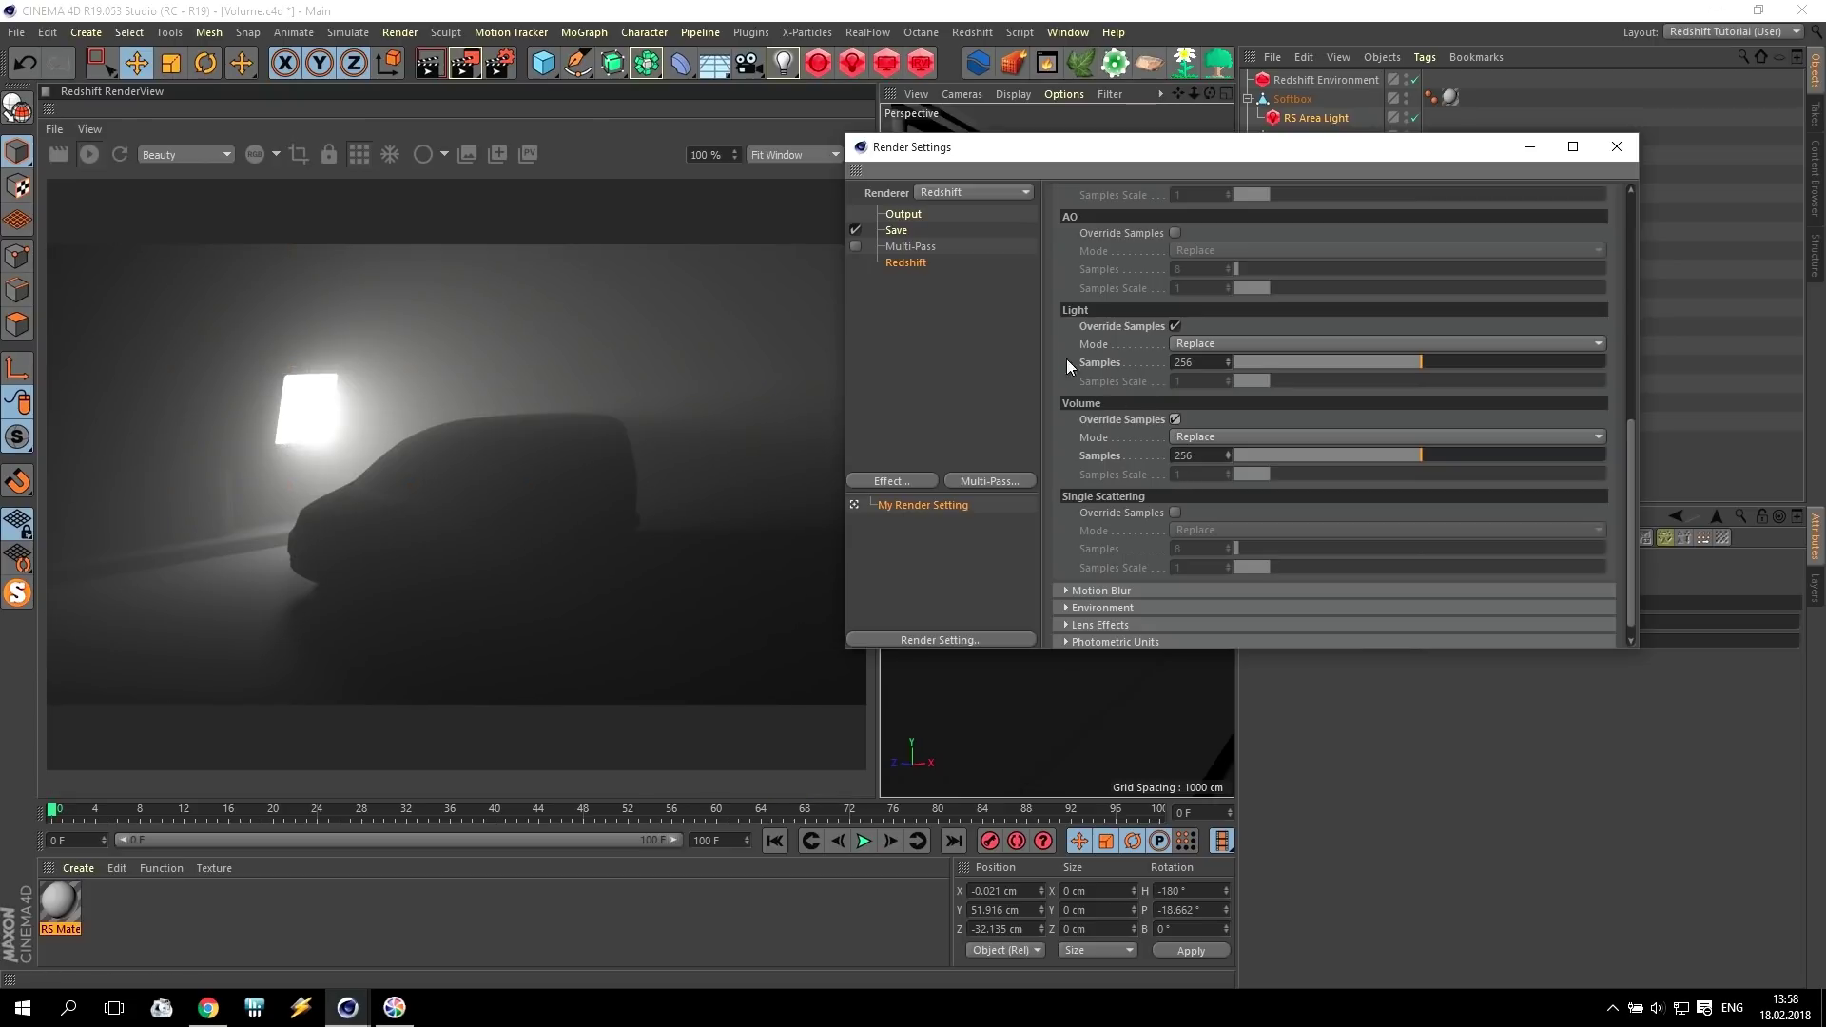
left_click(1175, 326)
left_click(1175, 420)
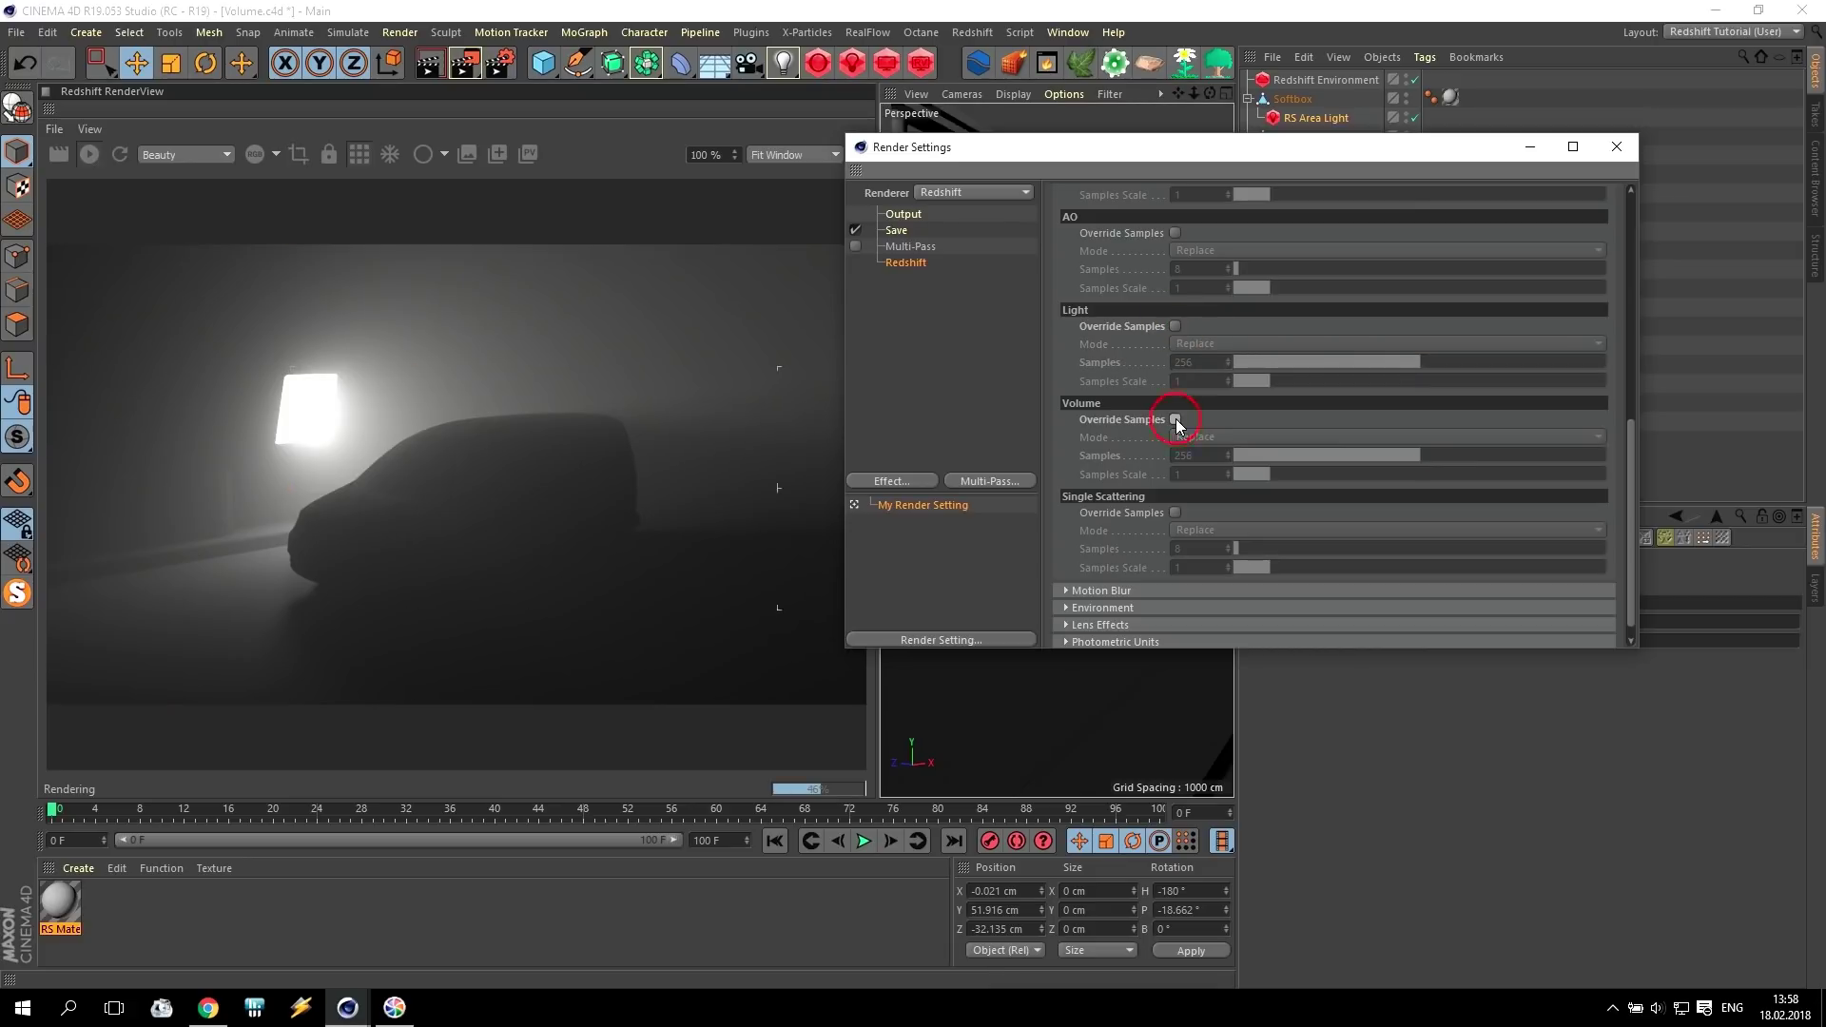
left_click_drag(1629, 489, 1627, 228)
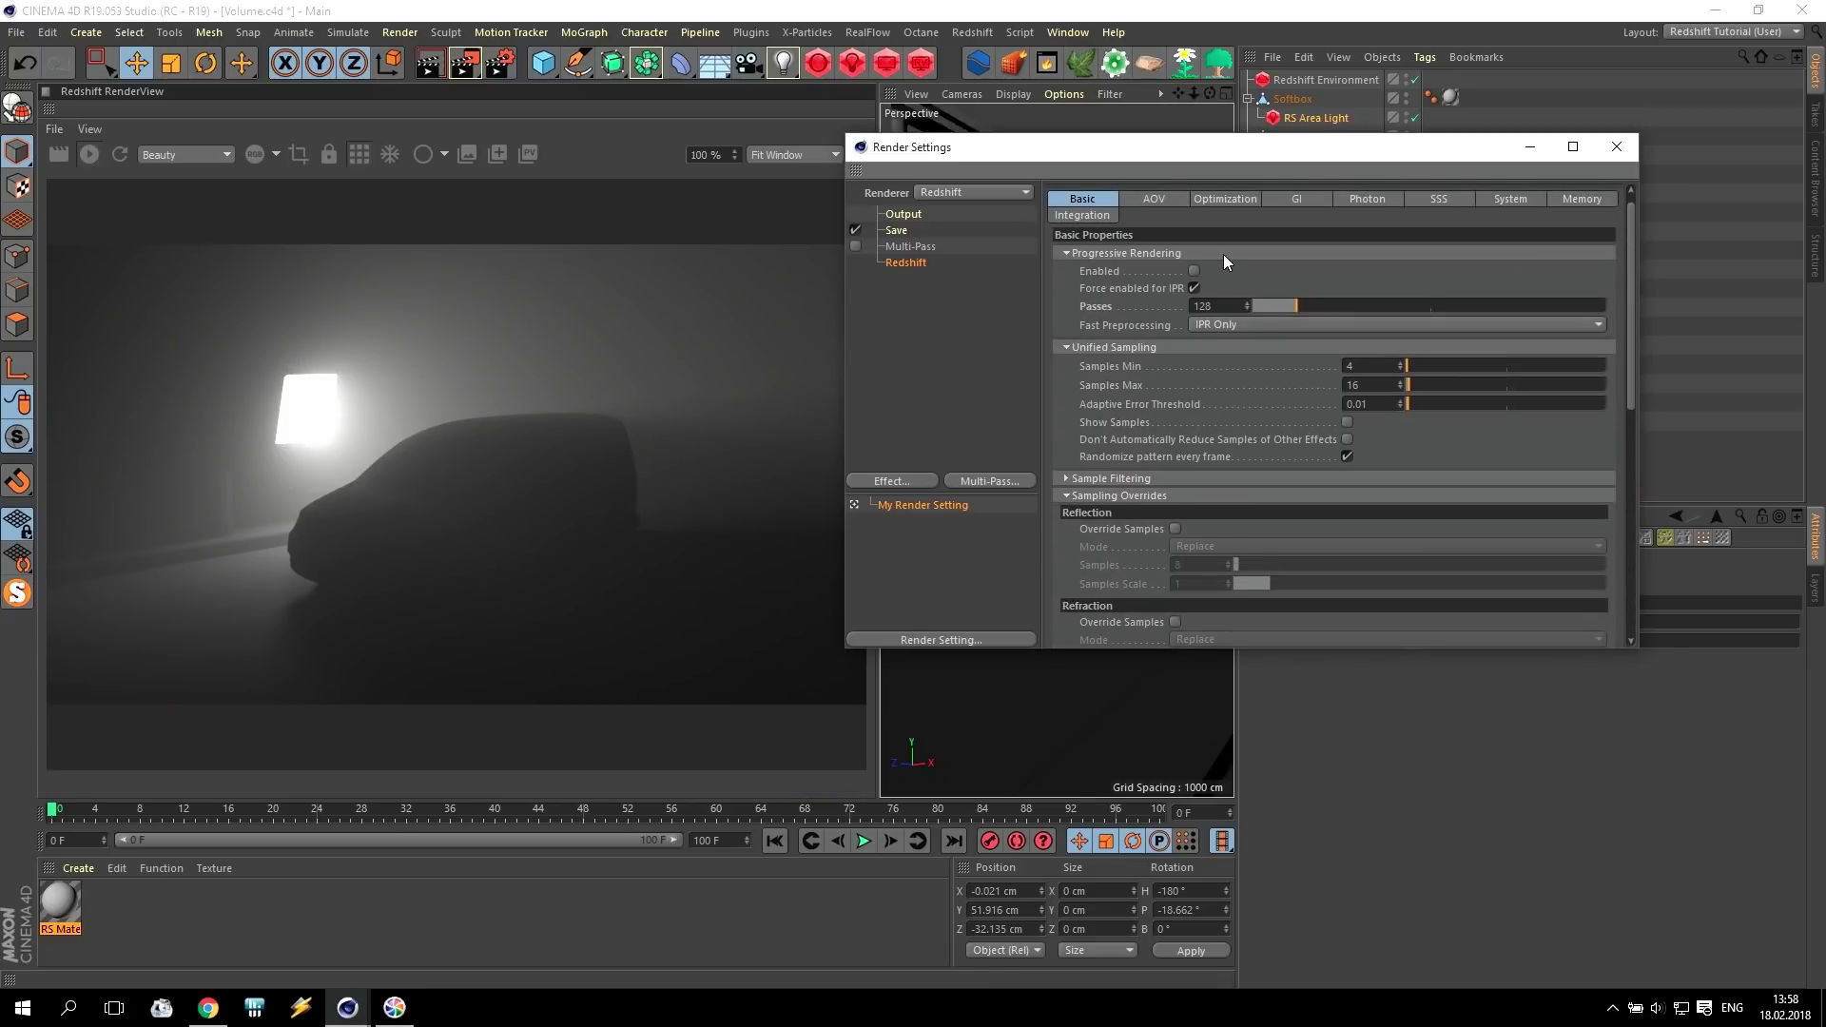
left_click(1605, 158)
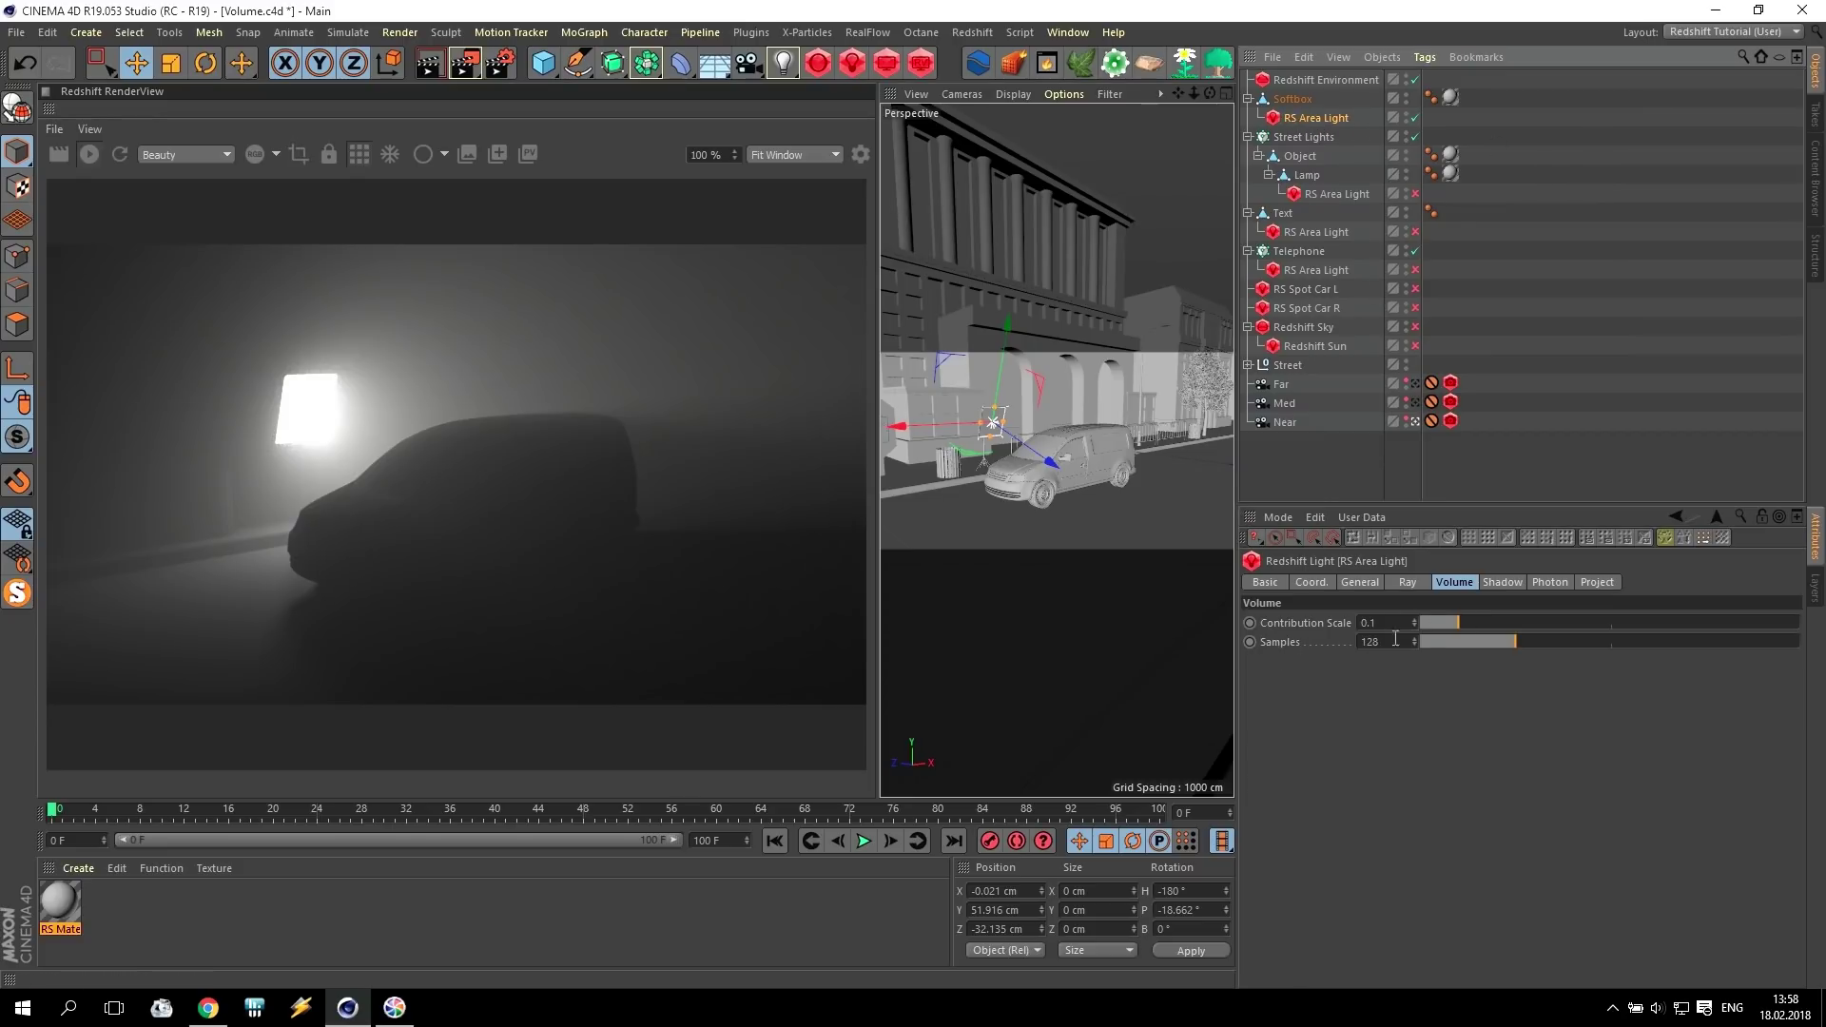
left_click_drag(1401, 641, 1338, 644)
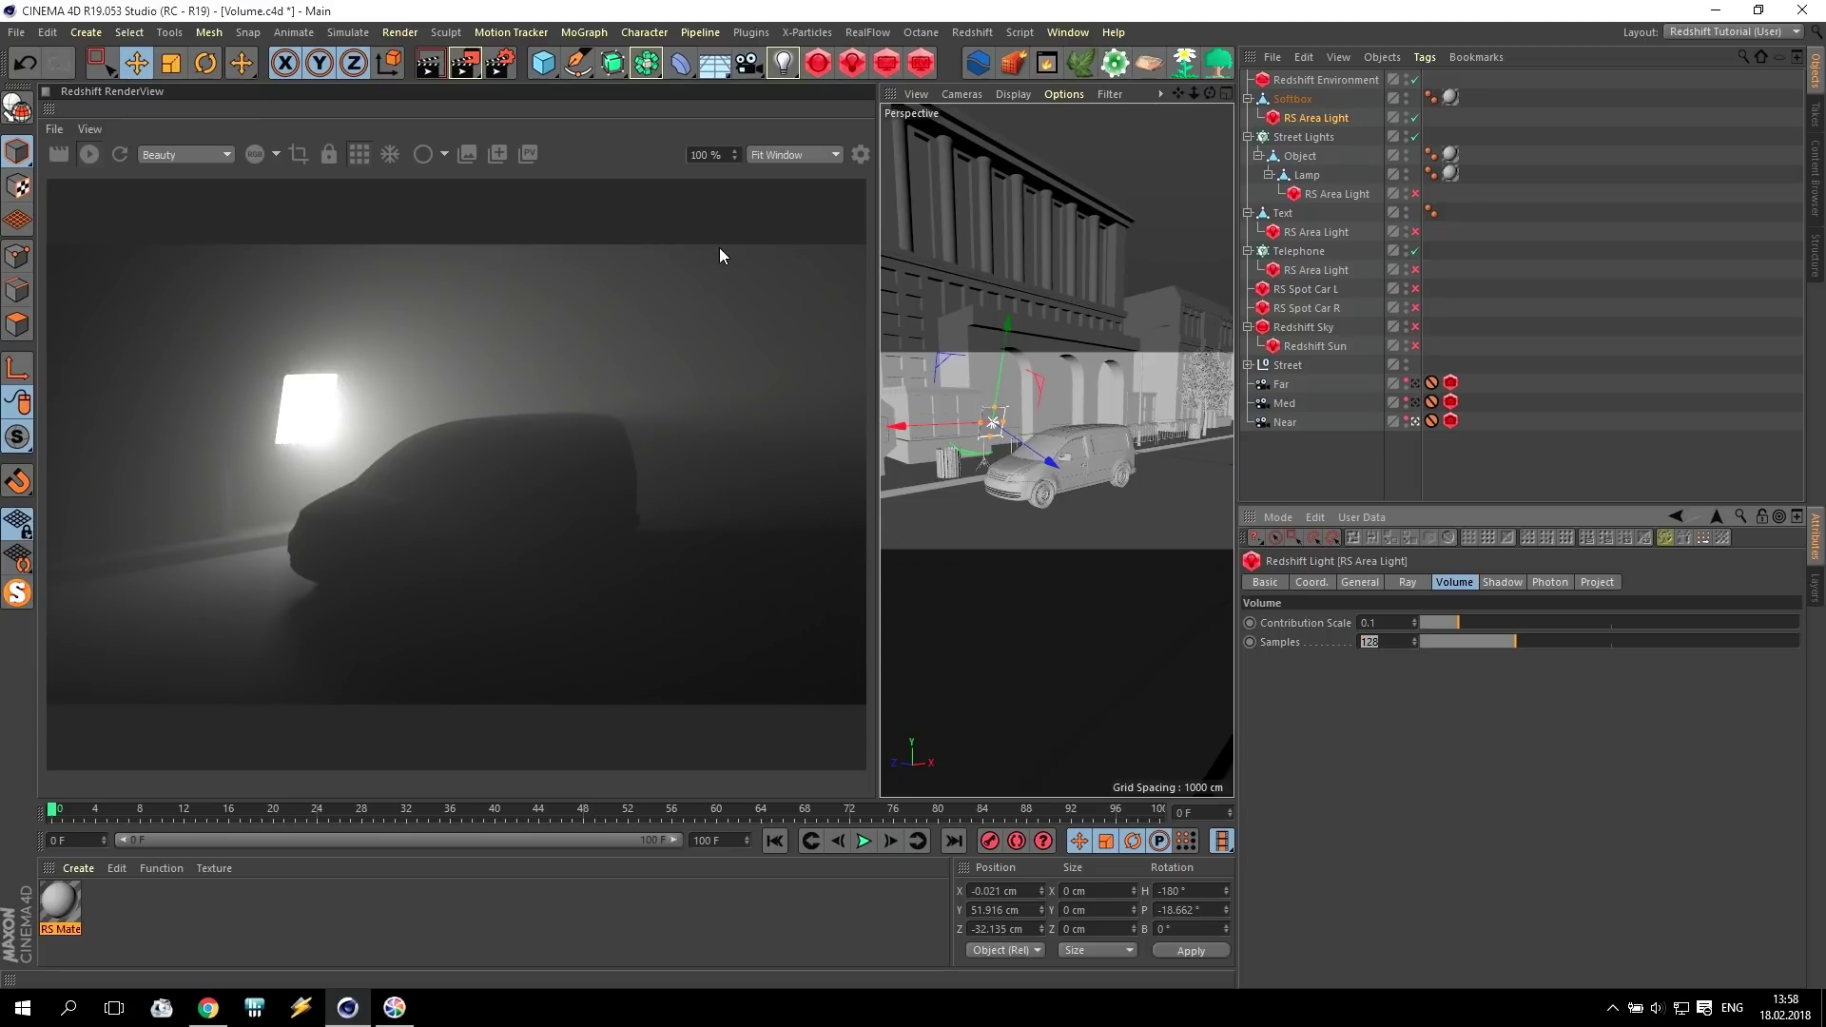
Look through the Far camera and set the Redshift Environment's attenuation to 0.1.
left_click(1316, 80)
left_click(1299, 869)
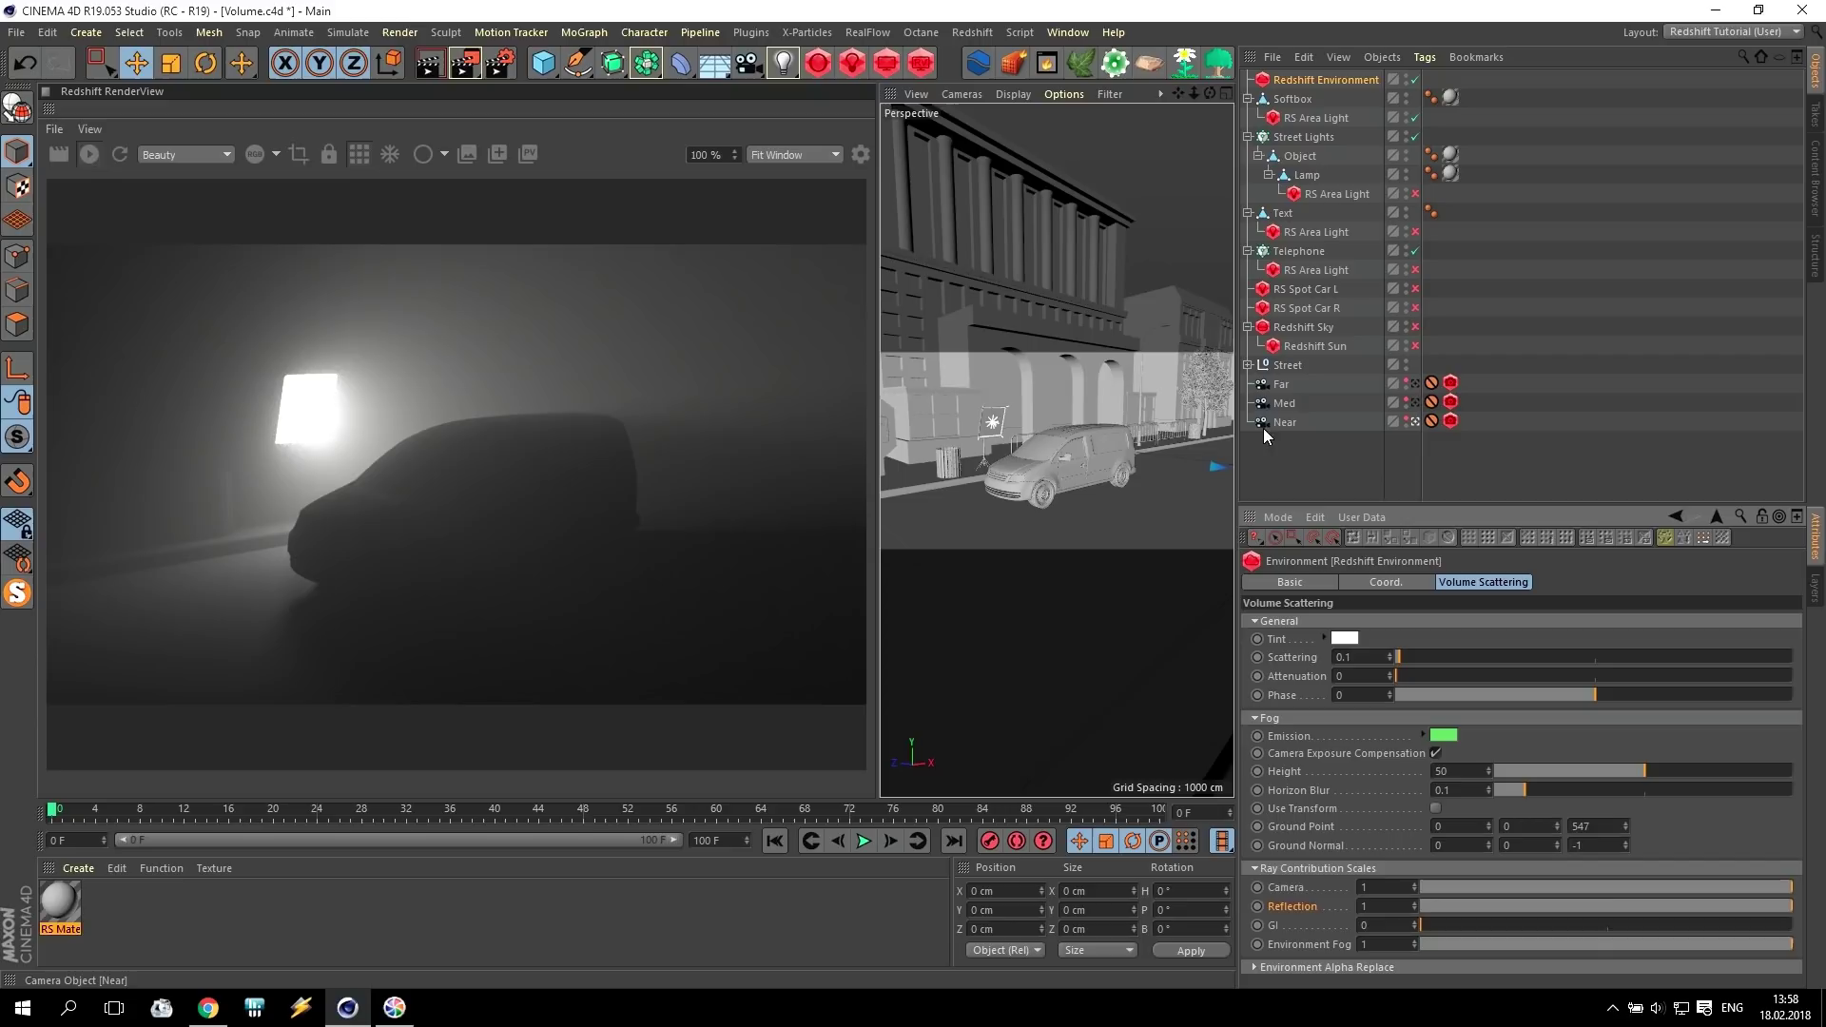
left_click(1416, 383)
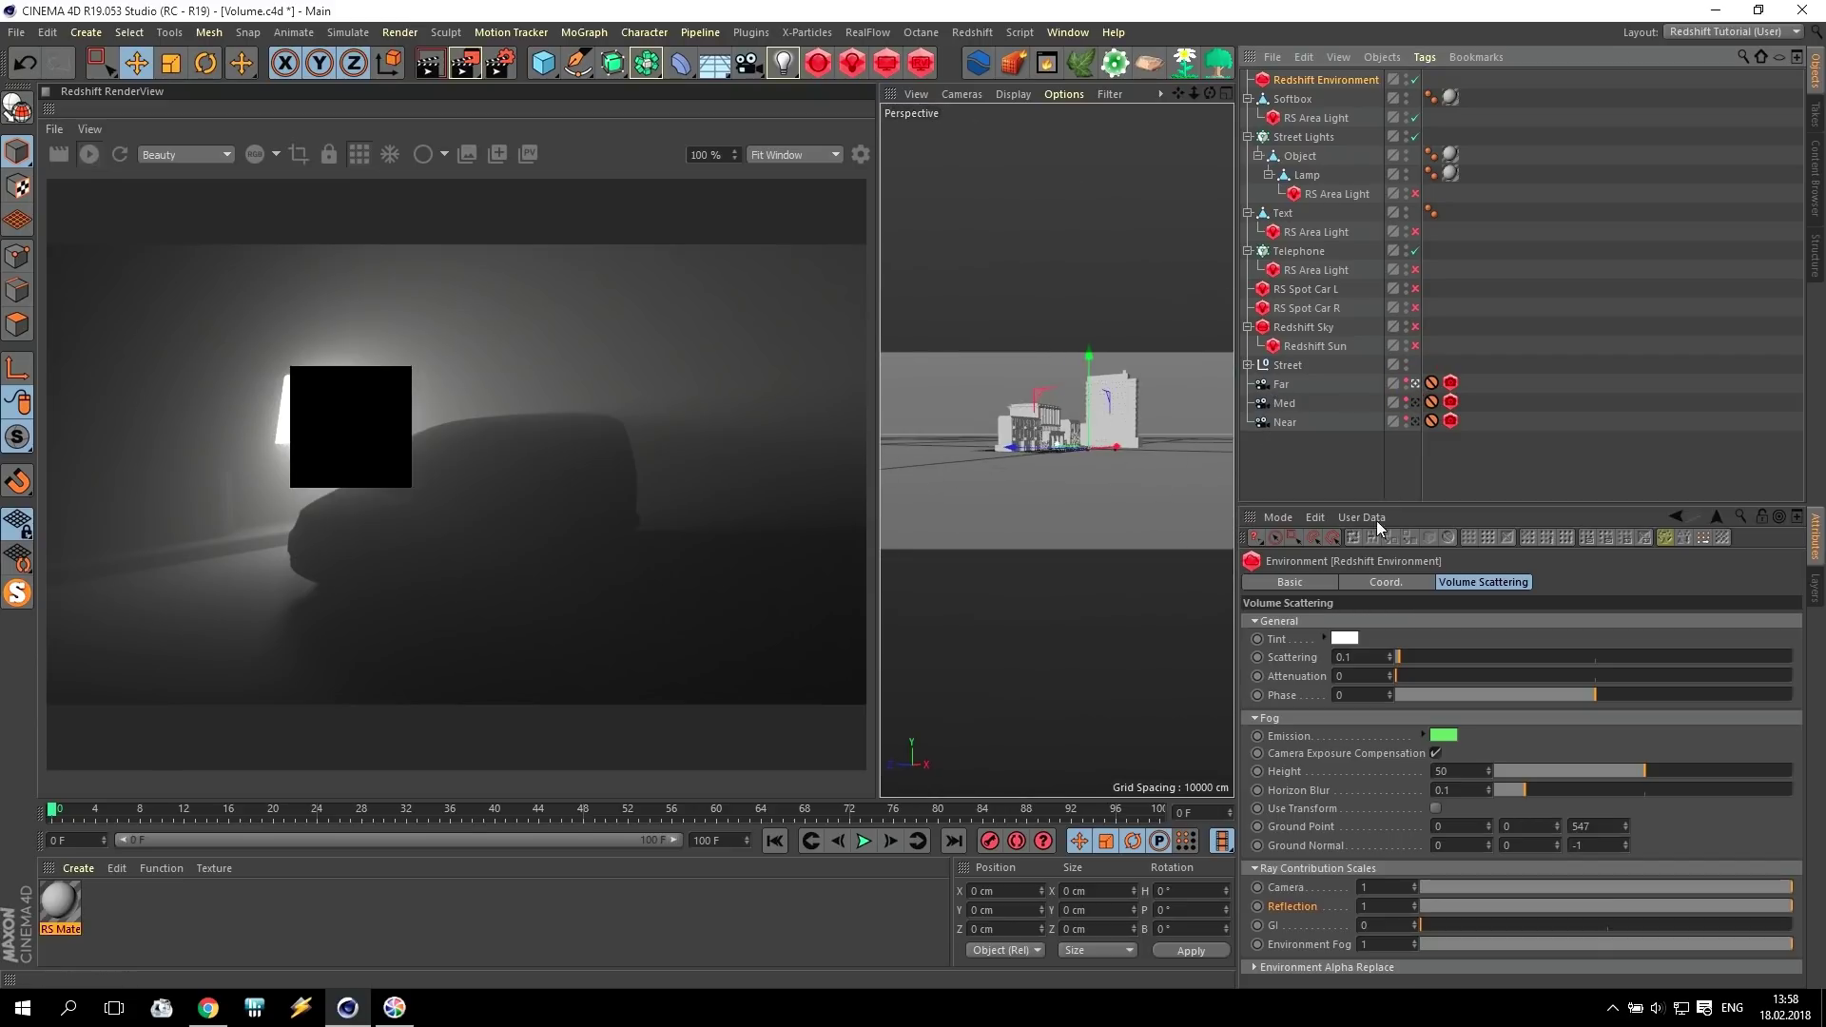
left_click(1365, 677)
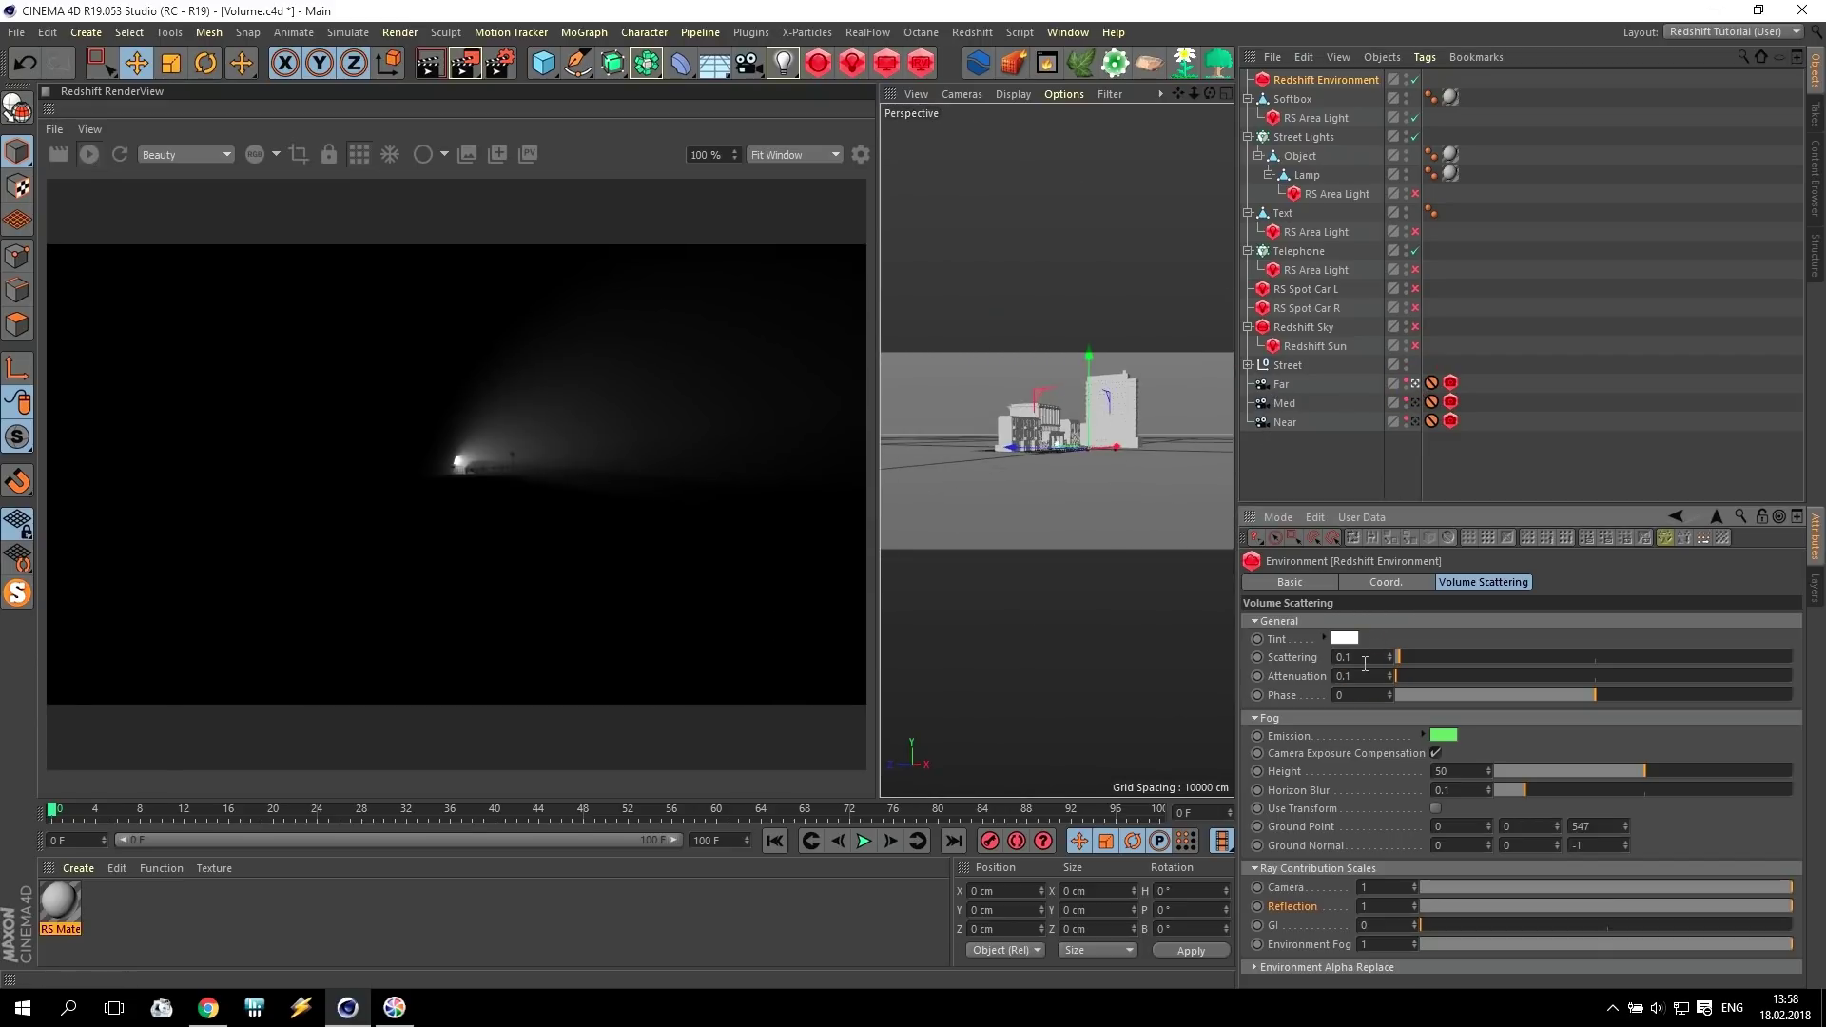
key("Return")
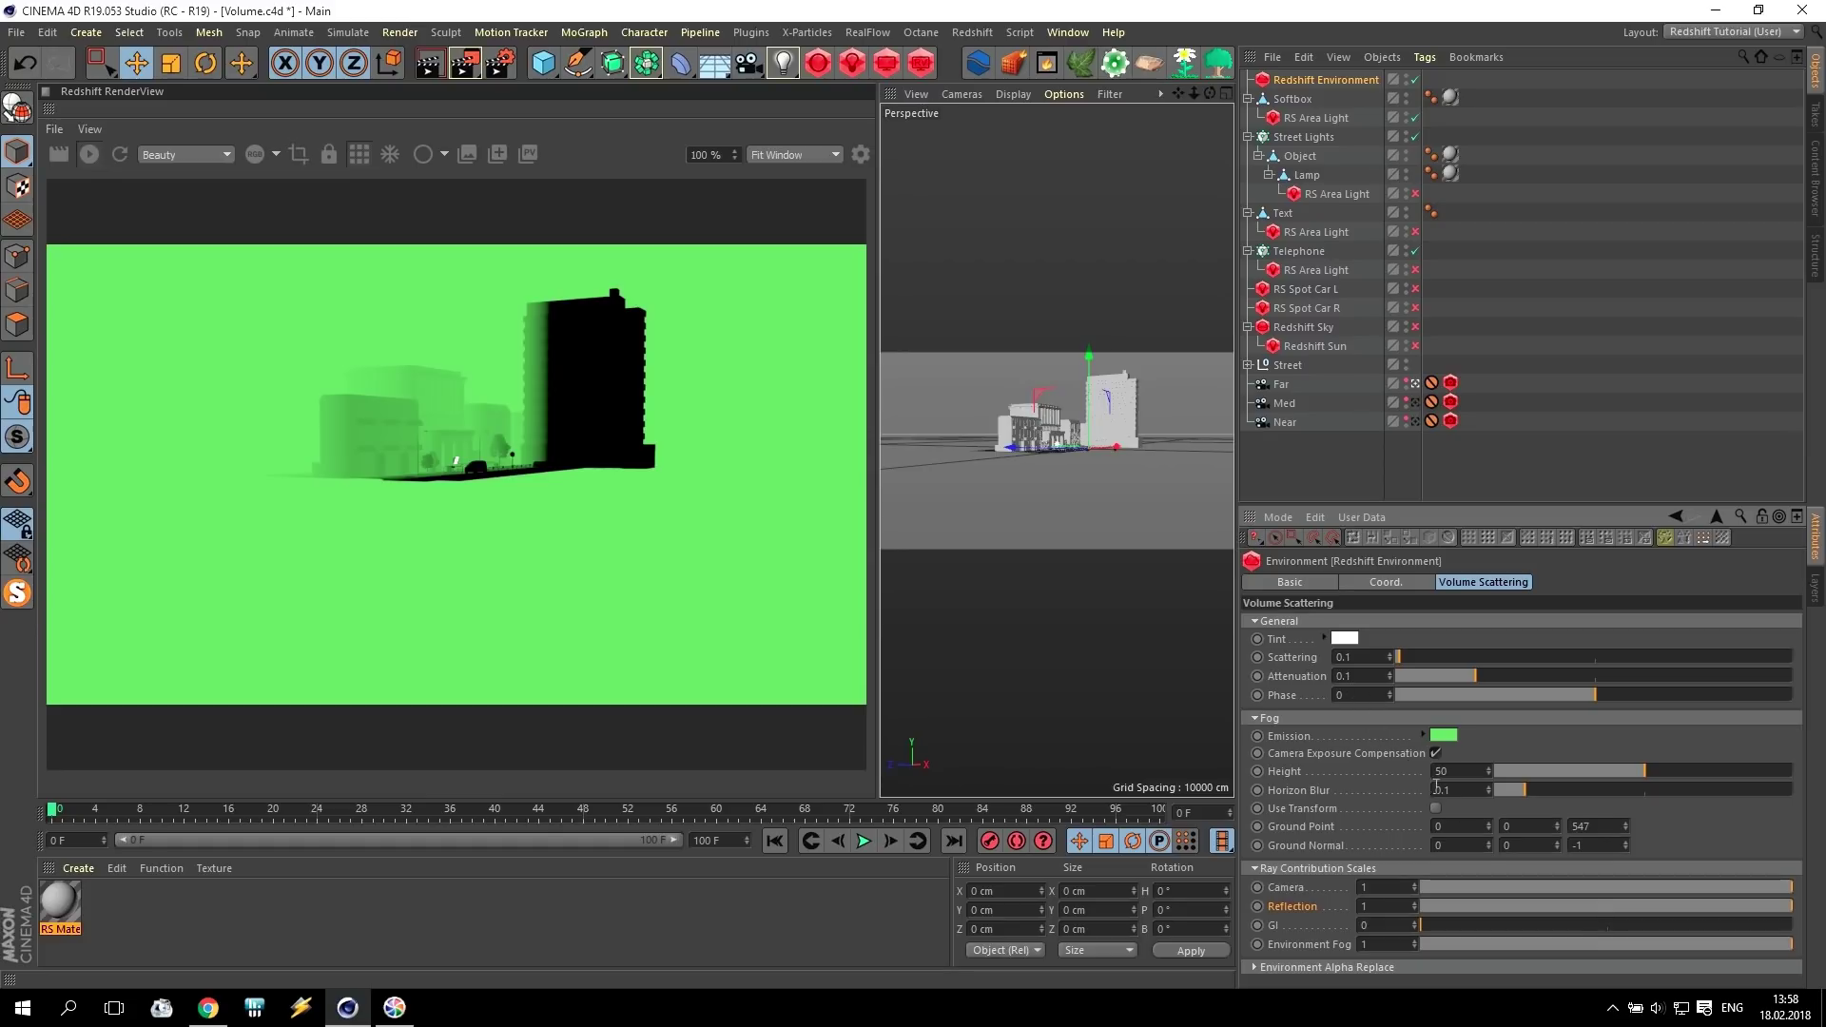
Set the environment fog's ground point to 0, 0, 0 and its ground normal to 0, 1, 0.
left_click_drag(1603, 825, 1452, 802)
type("0")
left_click_drag(1611, 846, 1466, 826)
type("0.1")
key("Return")
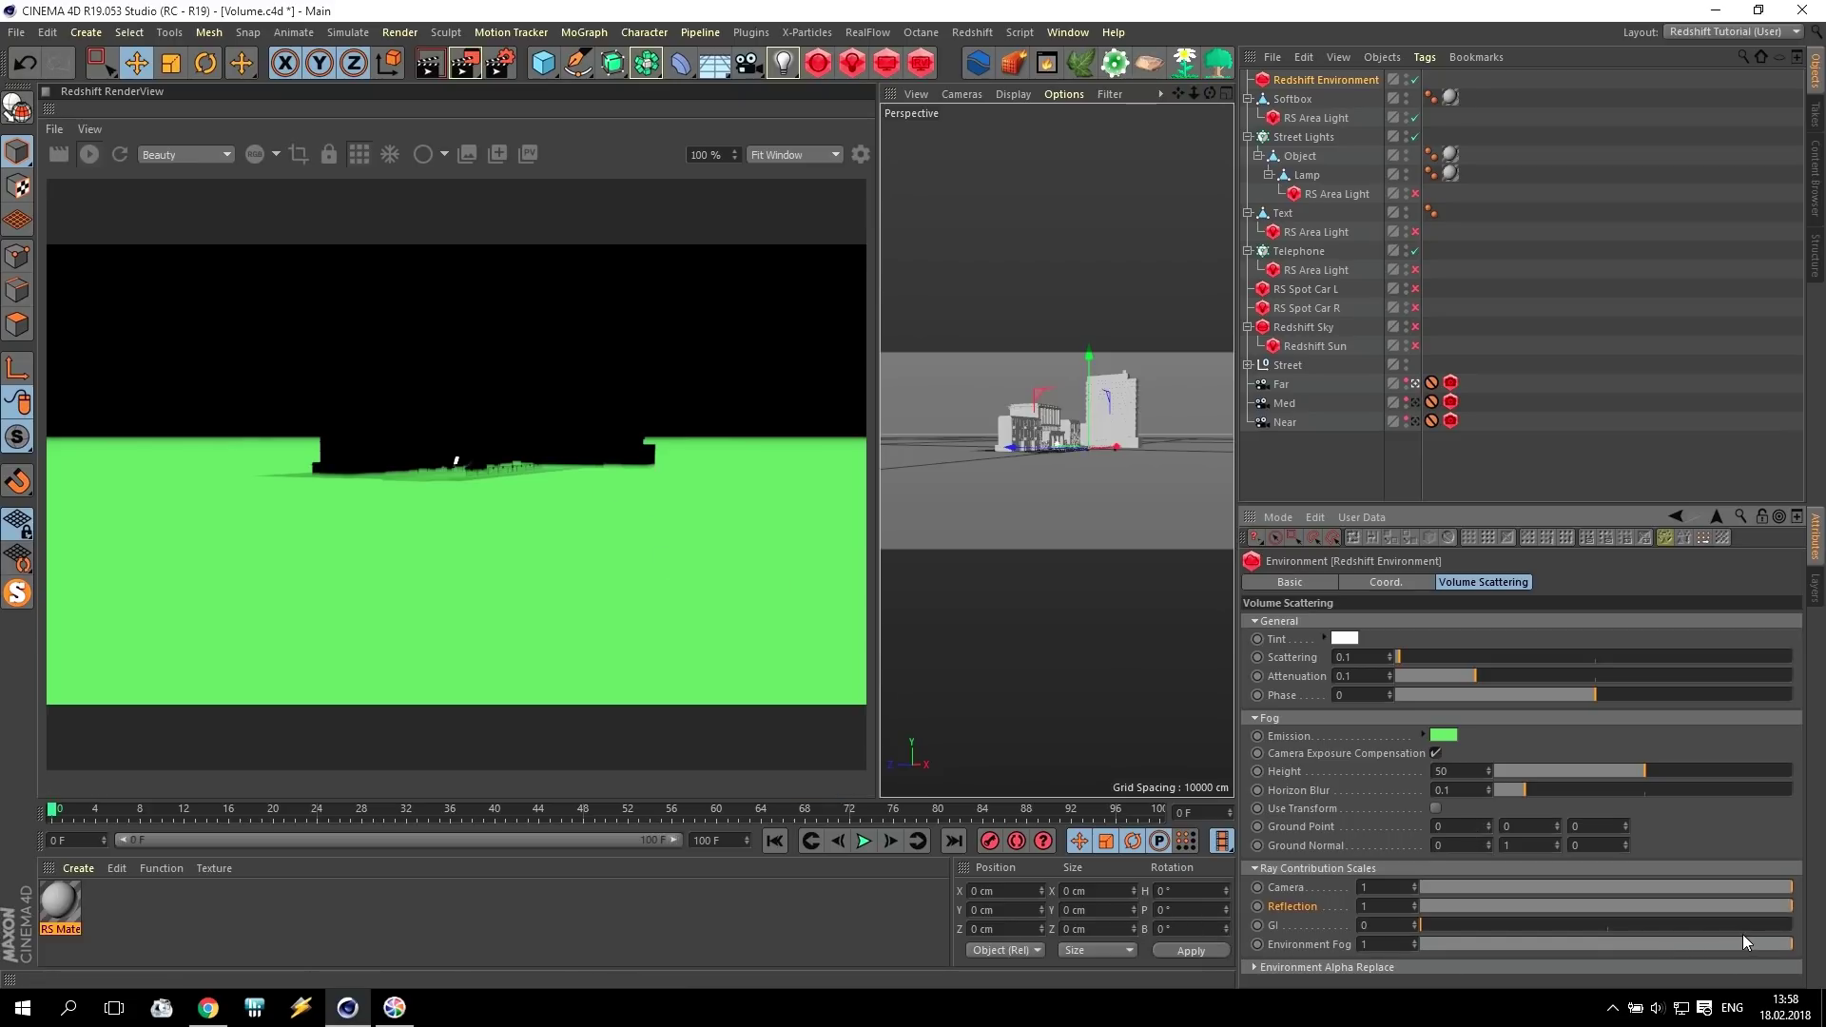
Try an Environment Fog ray contribution scale of 0 and raise it back to 1.
left_click_drag(1742, 944, 1333, 945)
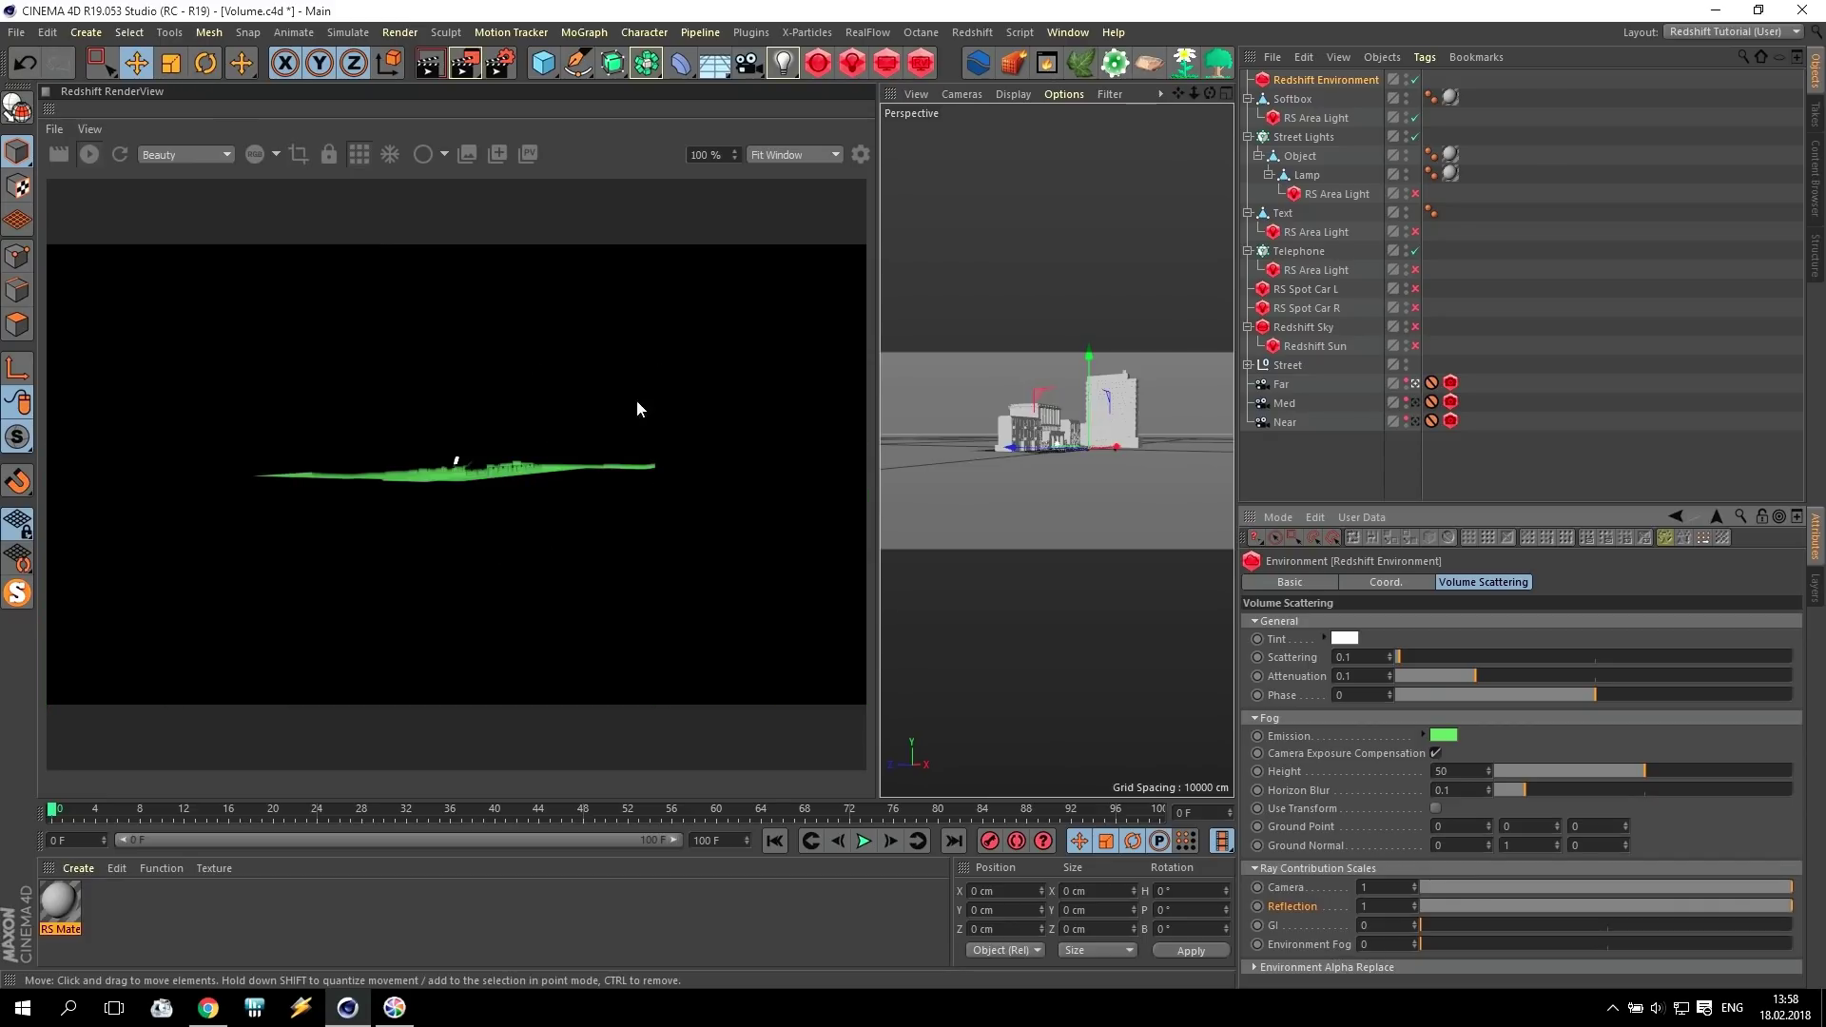
left_click_drag(1446, 945, 1547, 945)
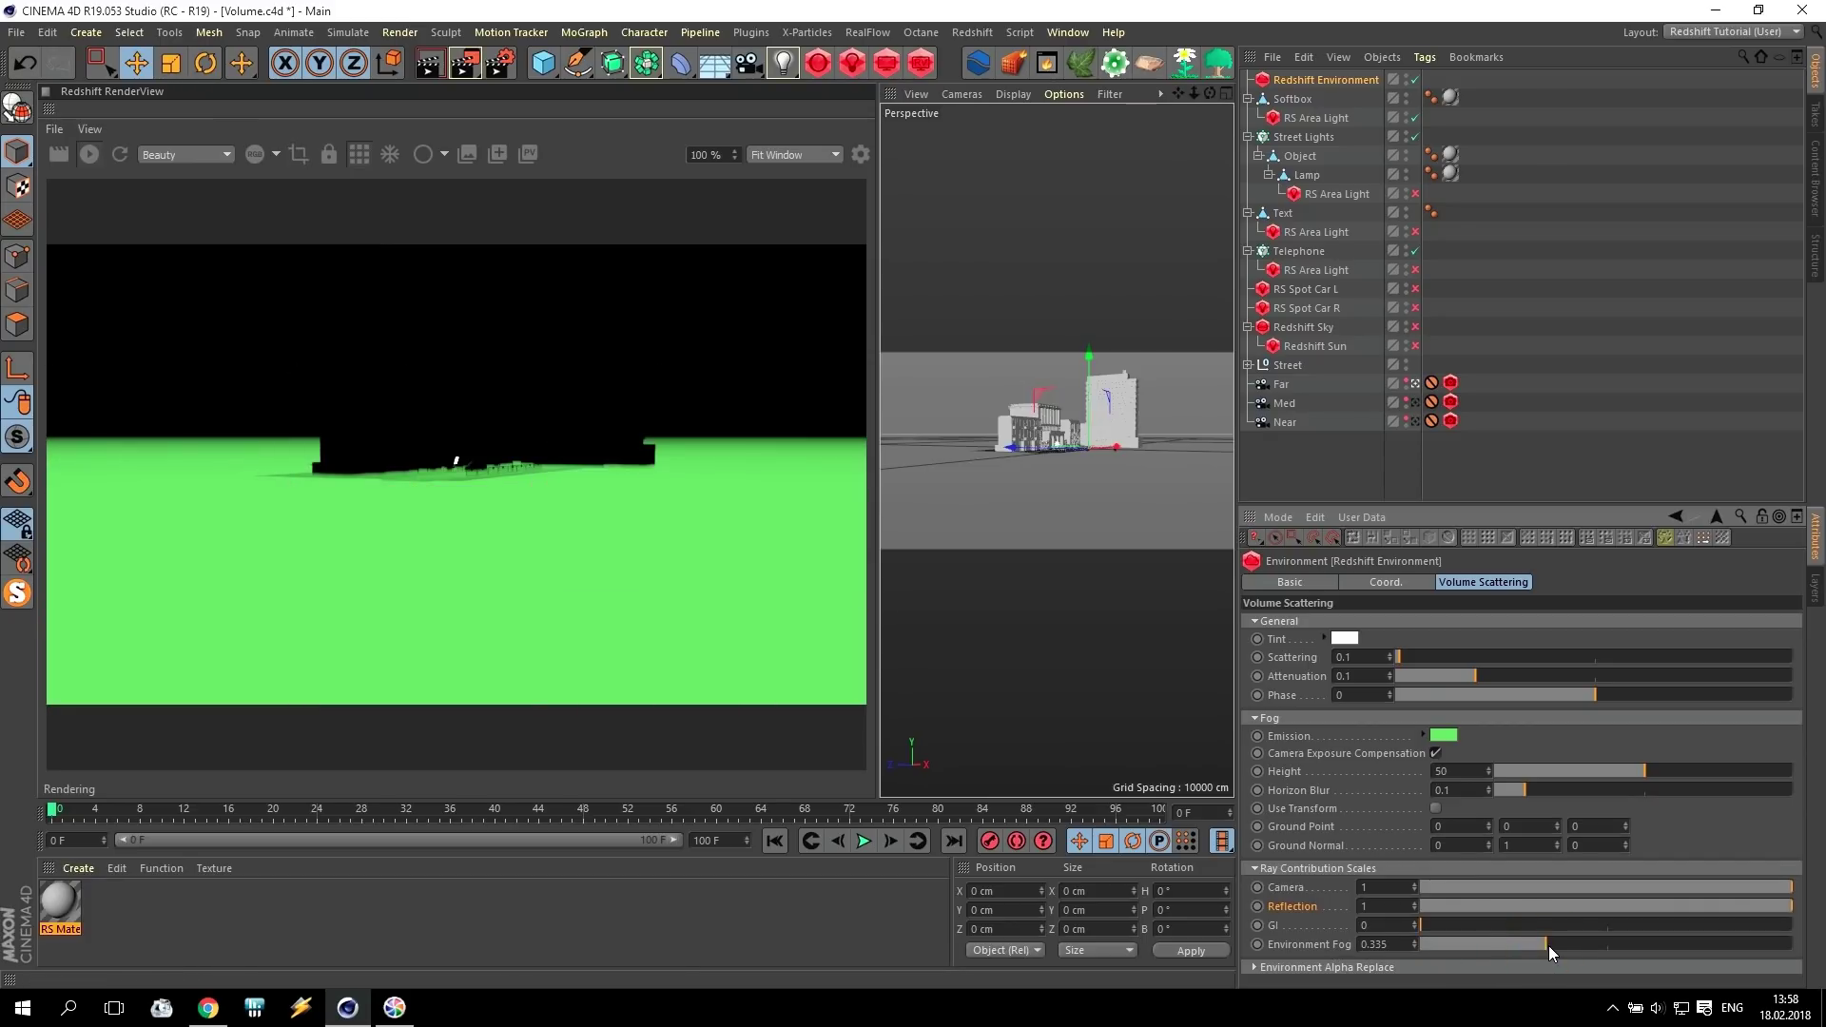
left_click_drag(1583, 944, 1798, 949)
Set the Redshift Environment's attenuation to 0 and switch the view to the Med camera.
left_click_drag(1355, 676, 1303, 672)
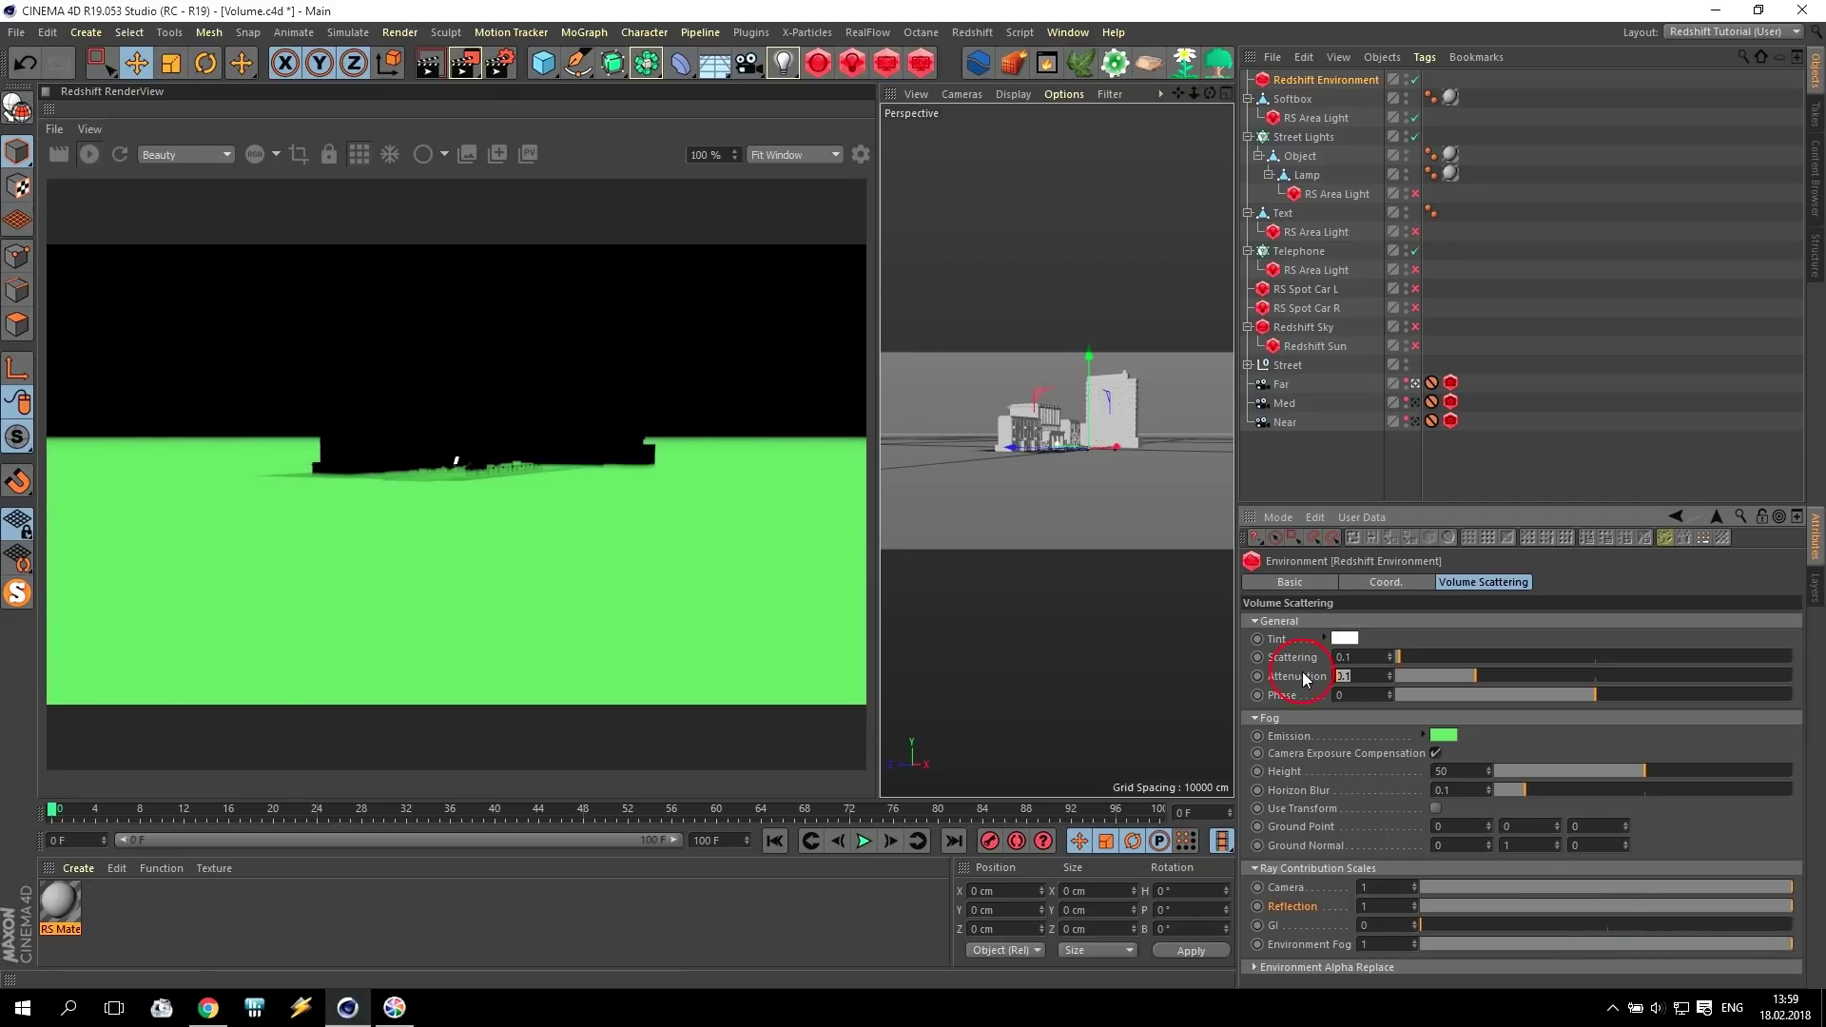
type("0")
key("Return")
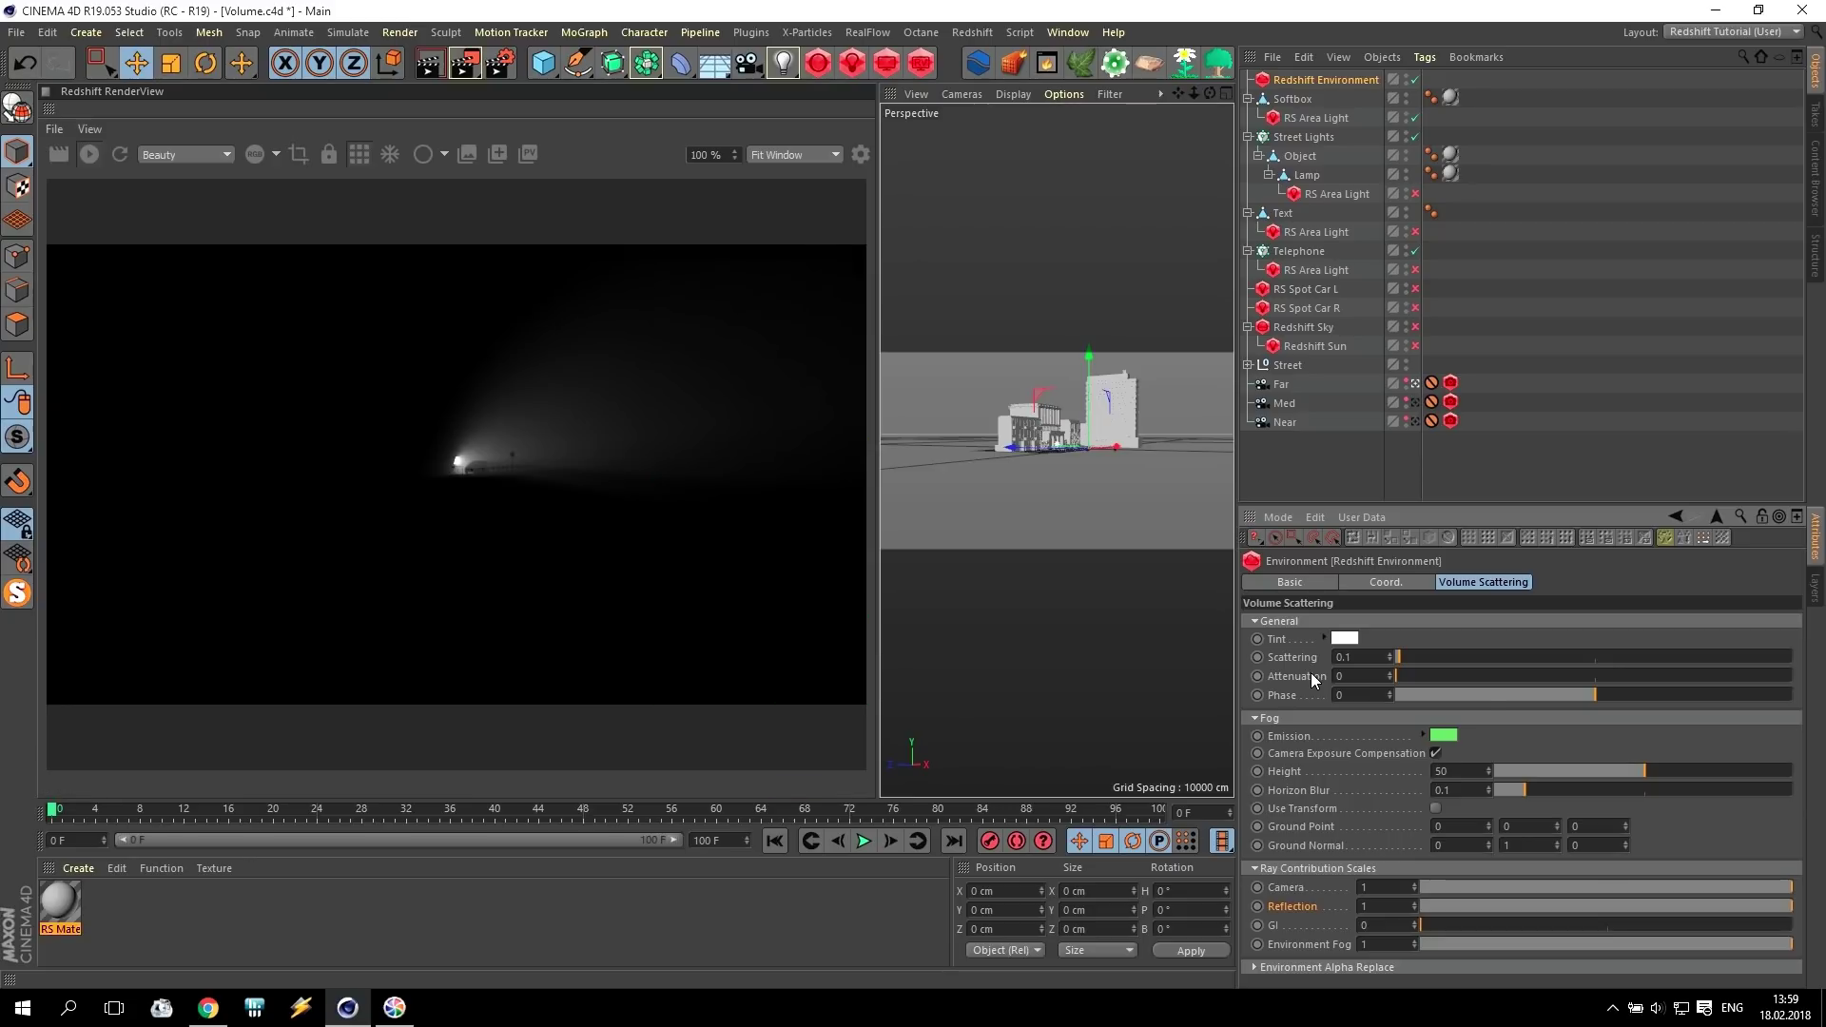
left_click(1416, 404)
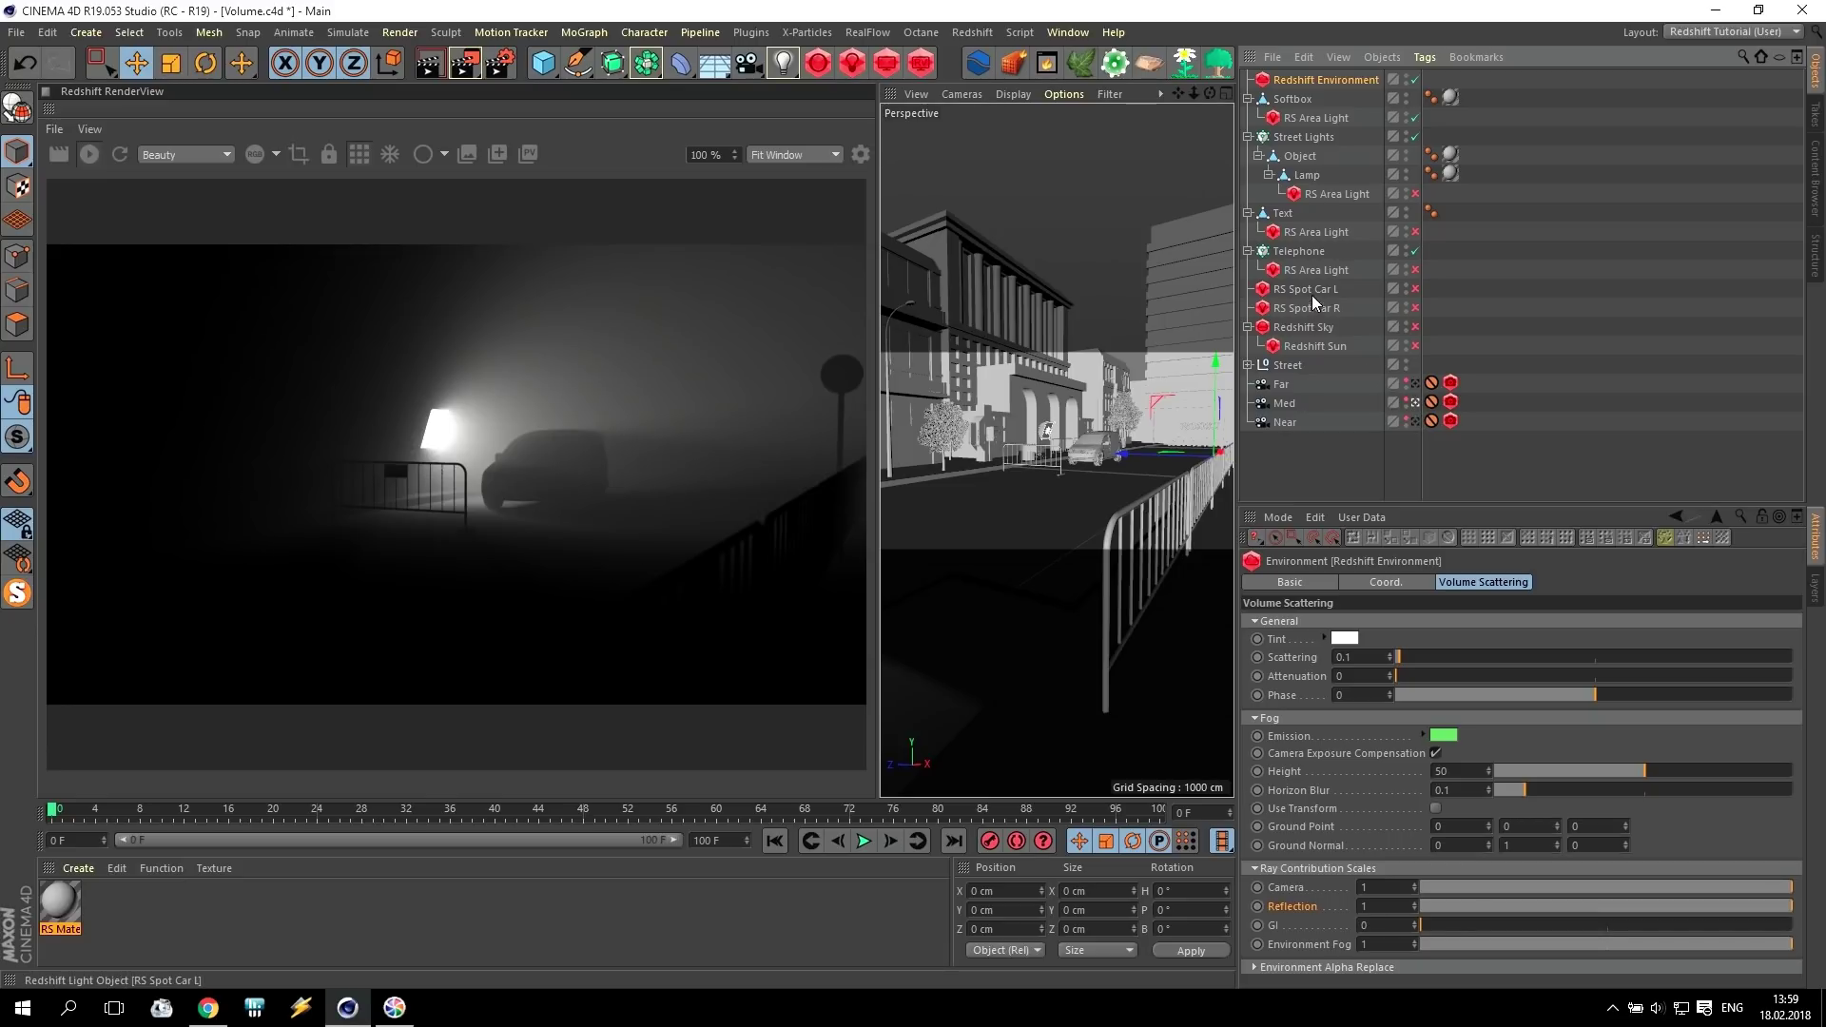
Leave the Med camera for a closer free view of the van, and set the Softbox RS Area Light's samples to 64.
left_click_drag(875, 337, 398, 369)
left_click(1415, 406)
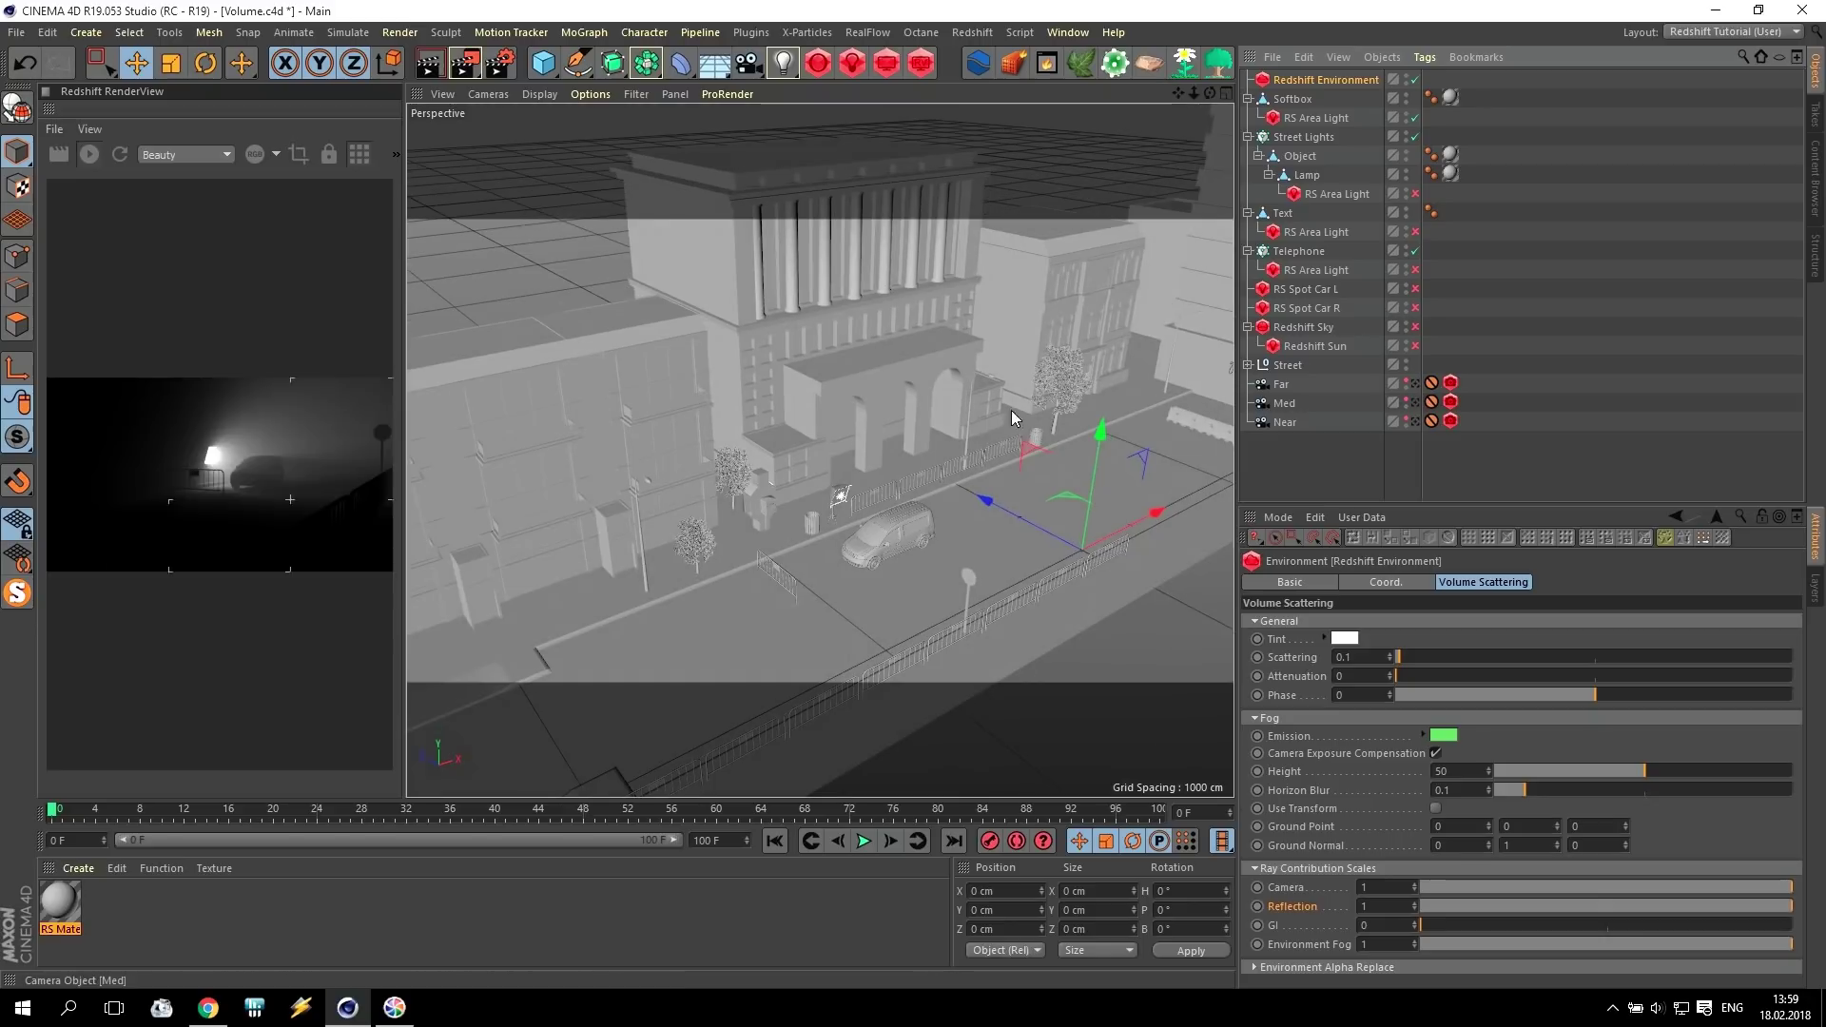
scroll(841, 565, "up", 7)
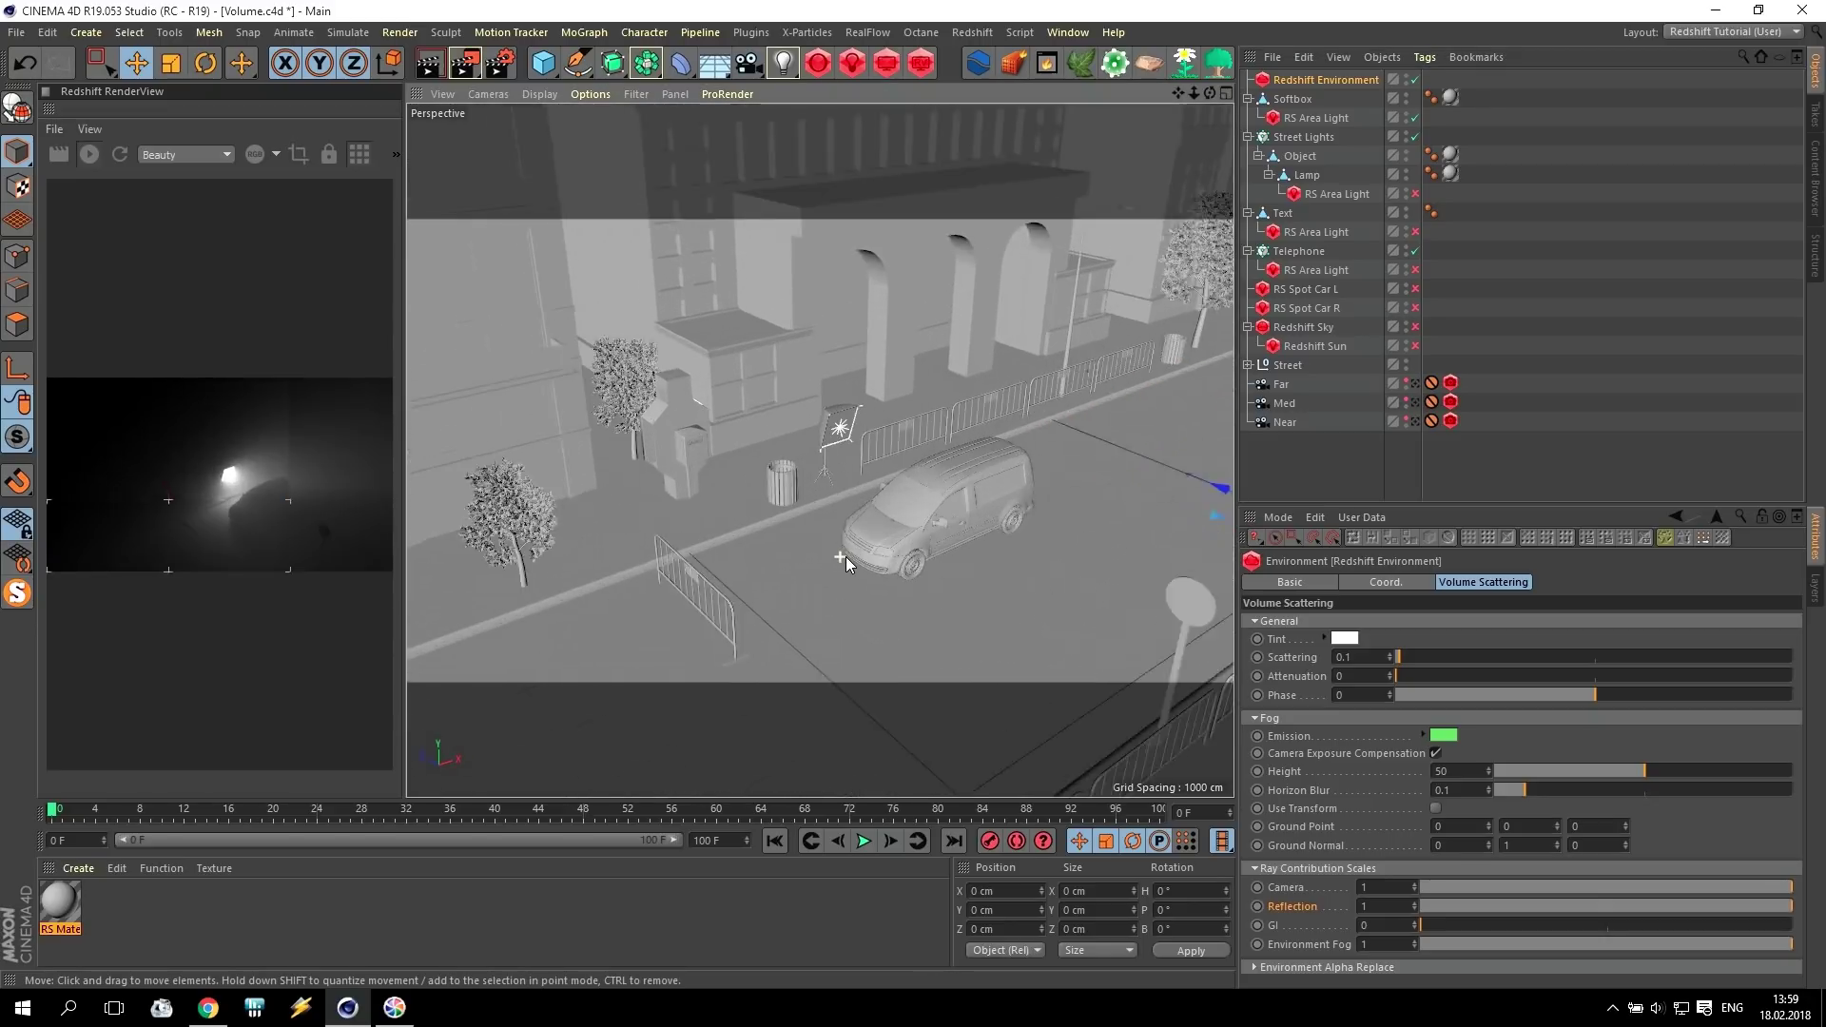
left_click(1305, 118)
left_click(1366, 582)
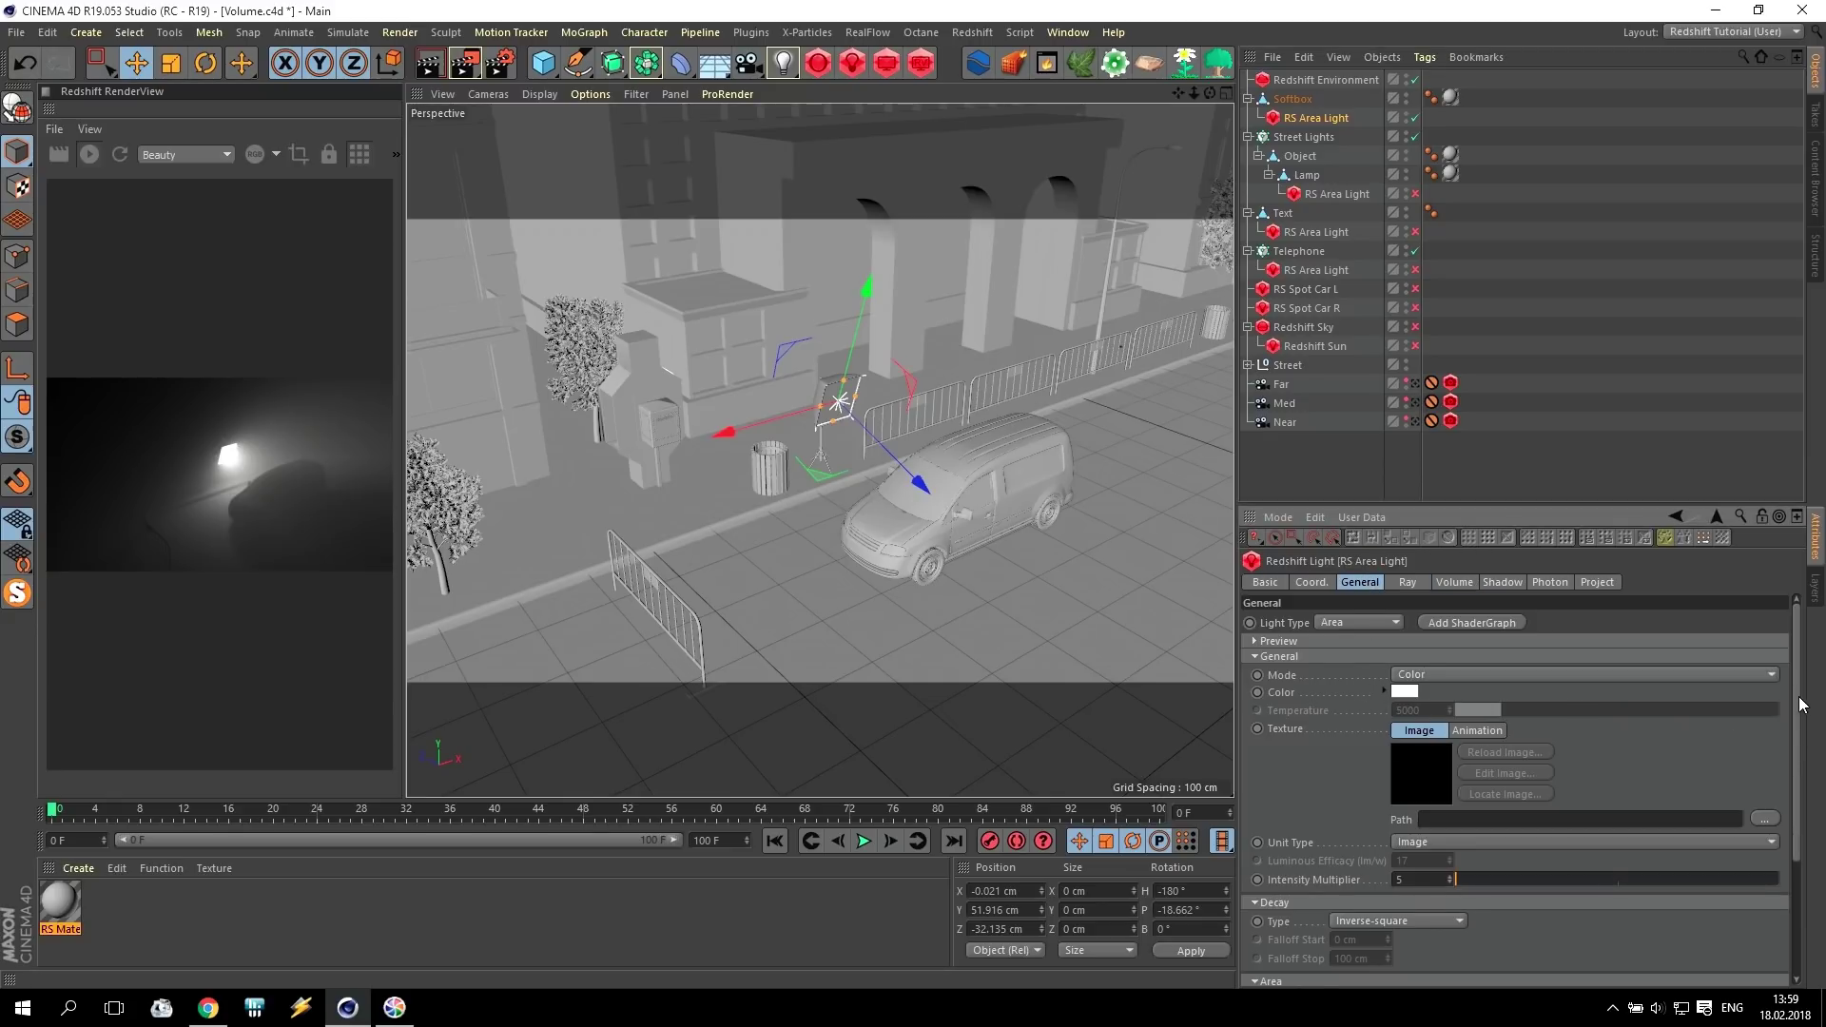
scroll(1802, 705, "down", 3)
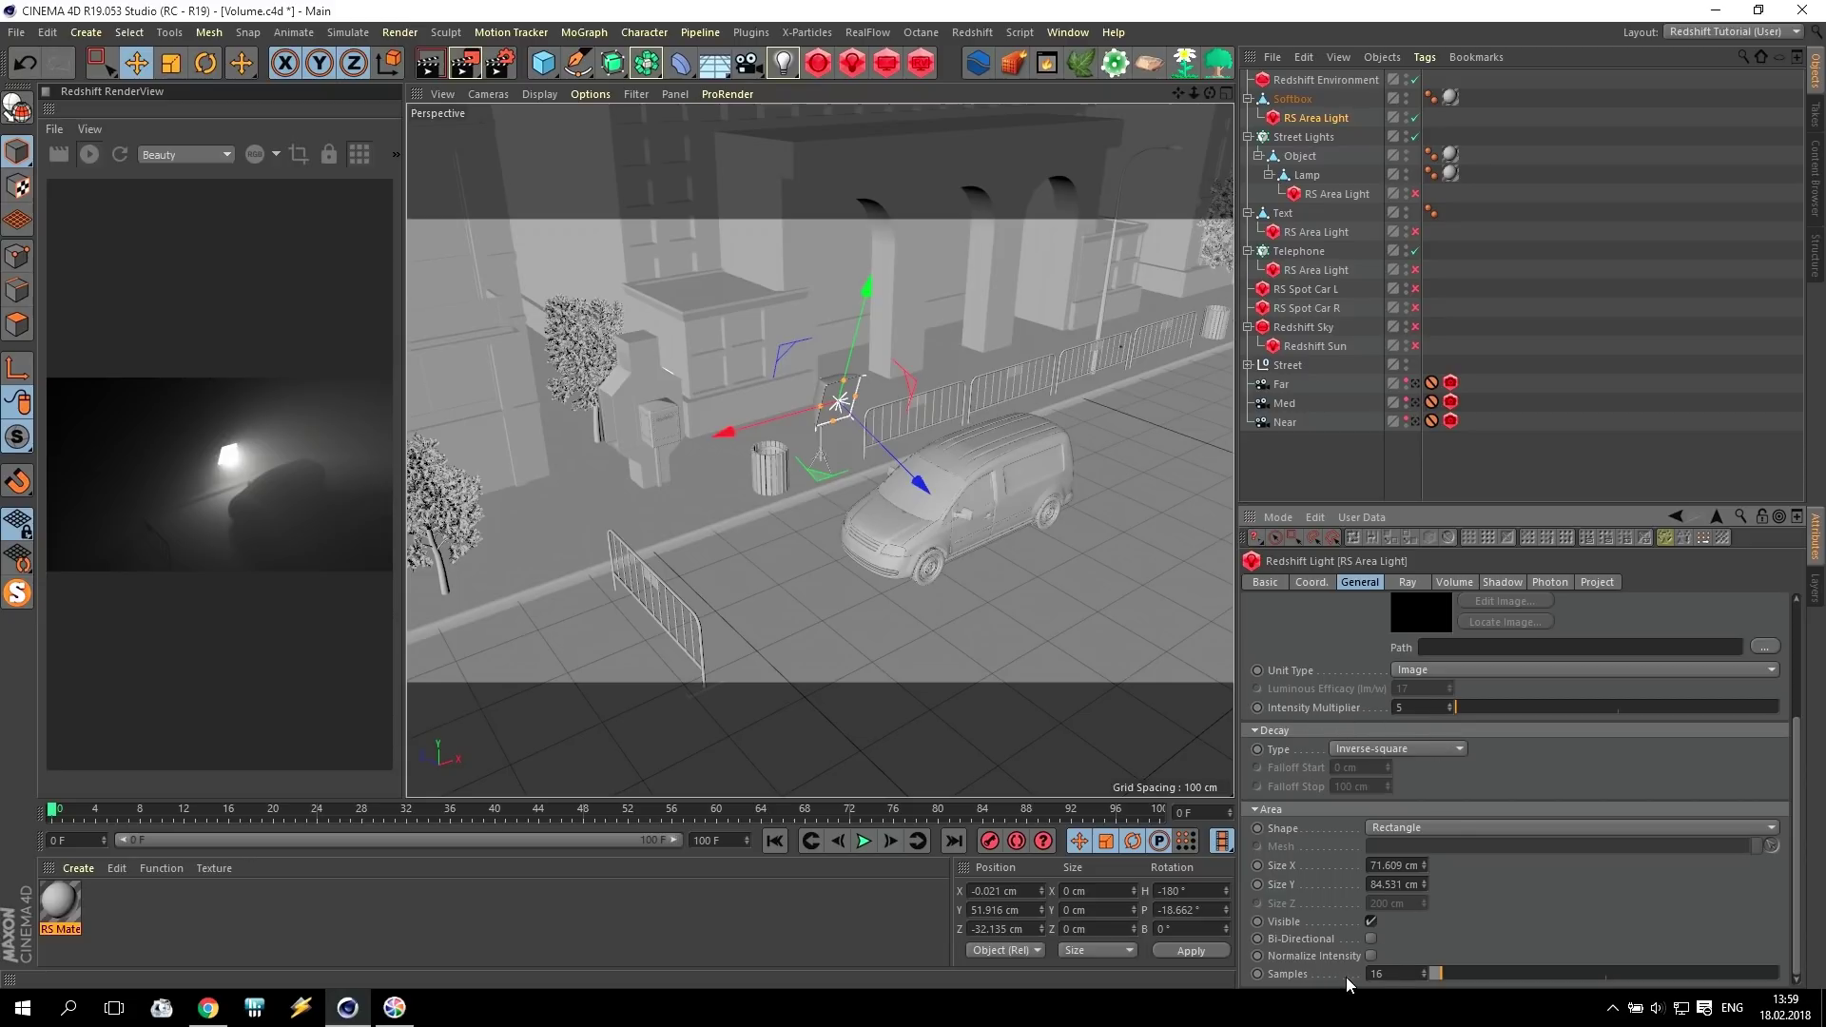
left_click(1412, 975)
type("64")
key("Return")
Inspect the Street Lights cloner's area light settings, return to the Med camera, and enable the Street Lights' RS Area Light.
left_click(1303, 136)
scroll(961, 327, "down", 10)
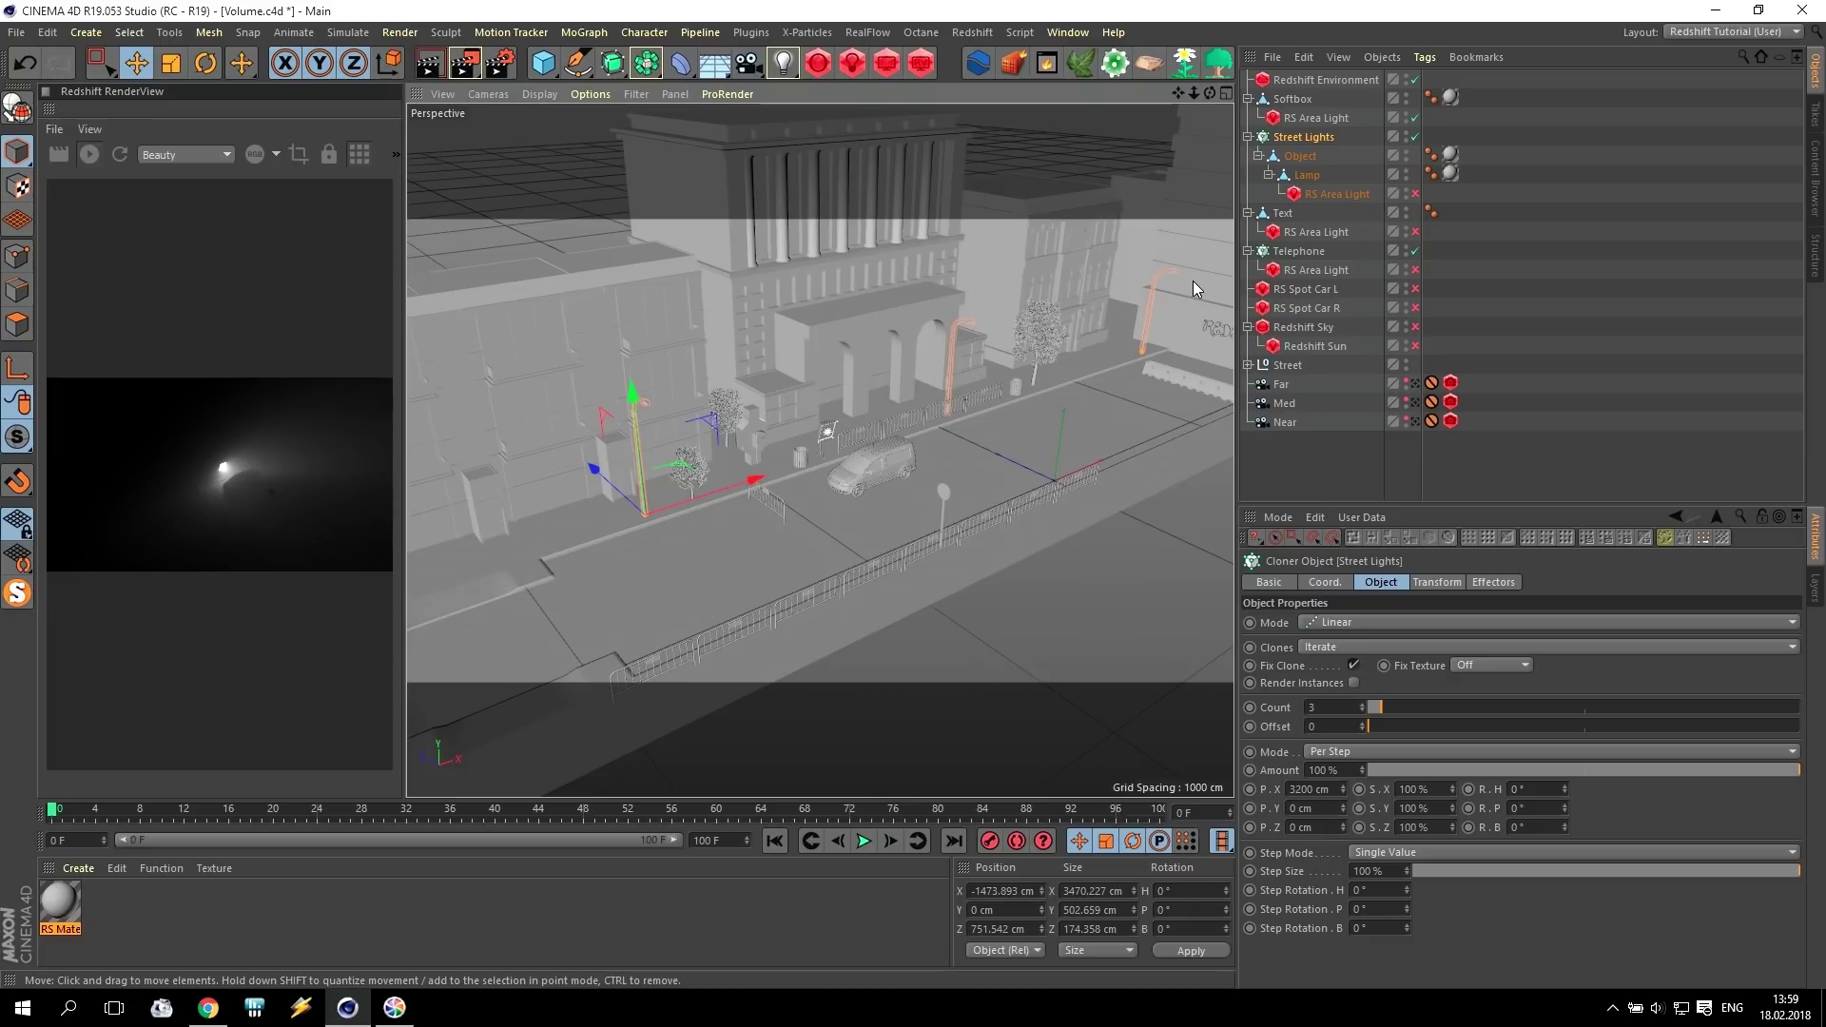
left_click(1343, 196)
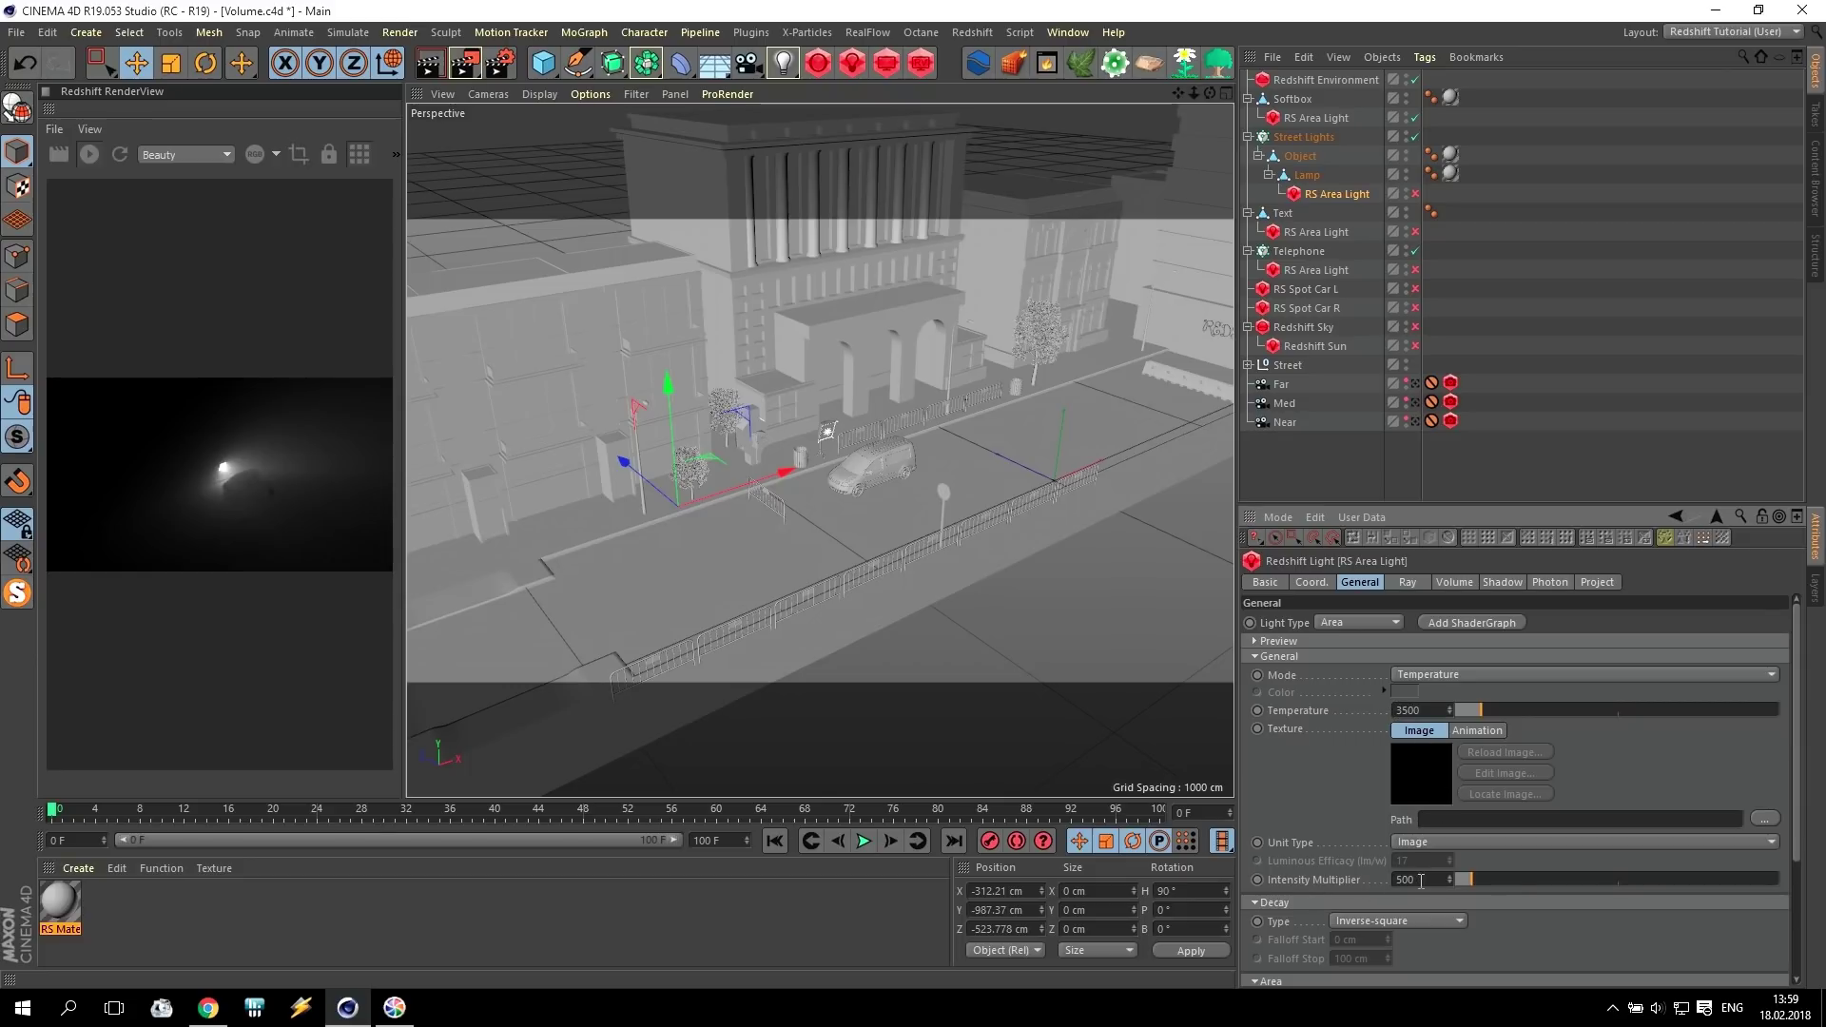
scroll(1797, 731, "down", 3)
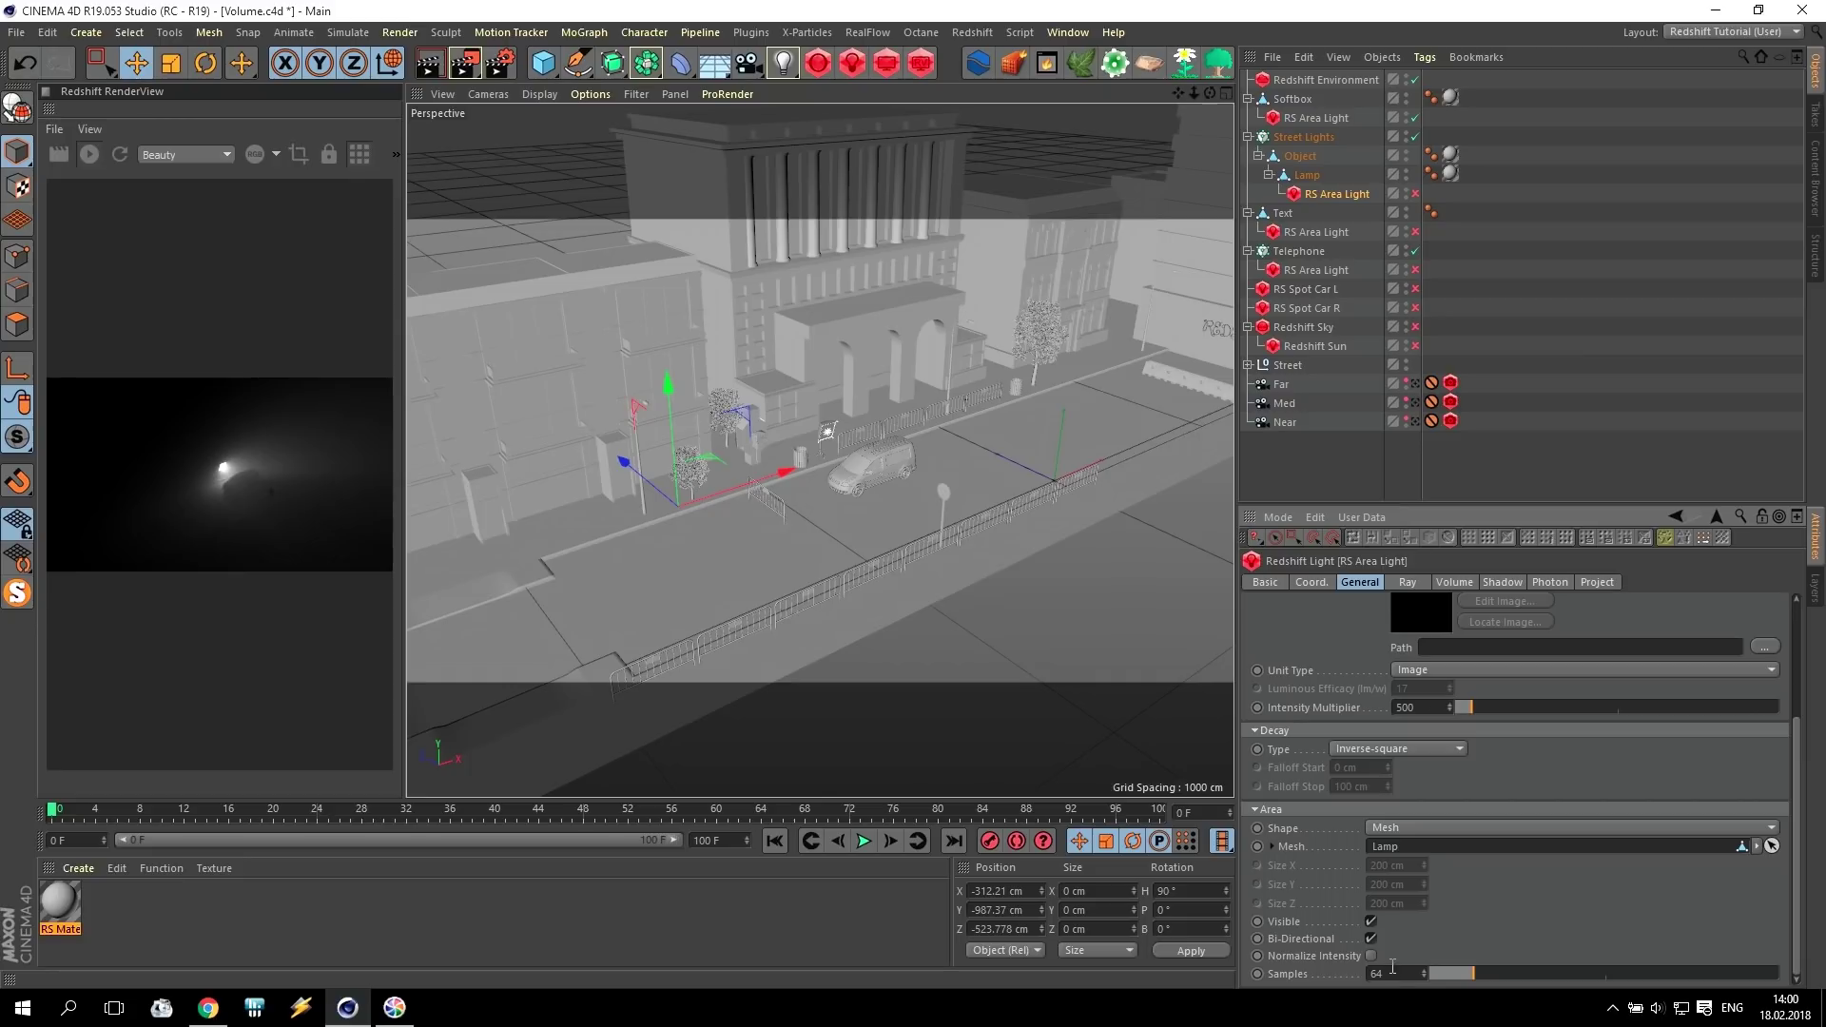
left_click(1417, 403)
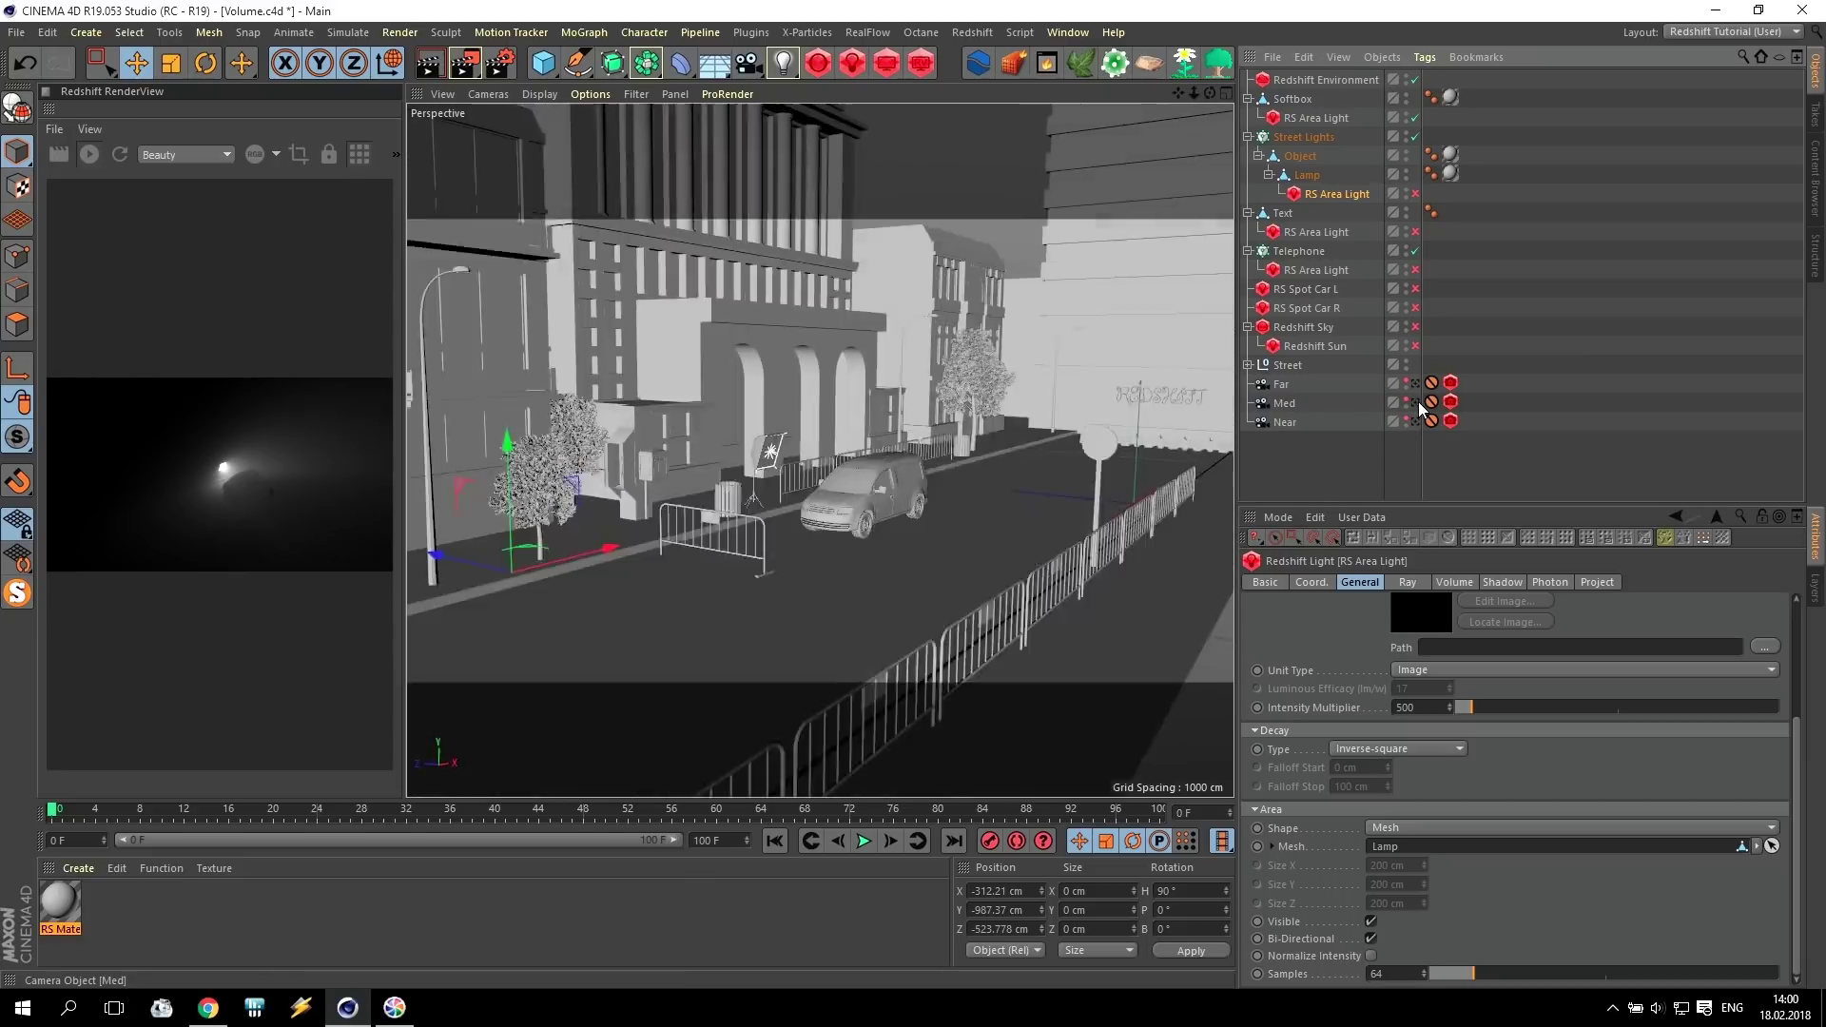
left_click(1414, 195)
left_click_drag(404, 400, 996, 404)
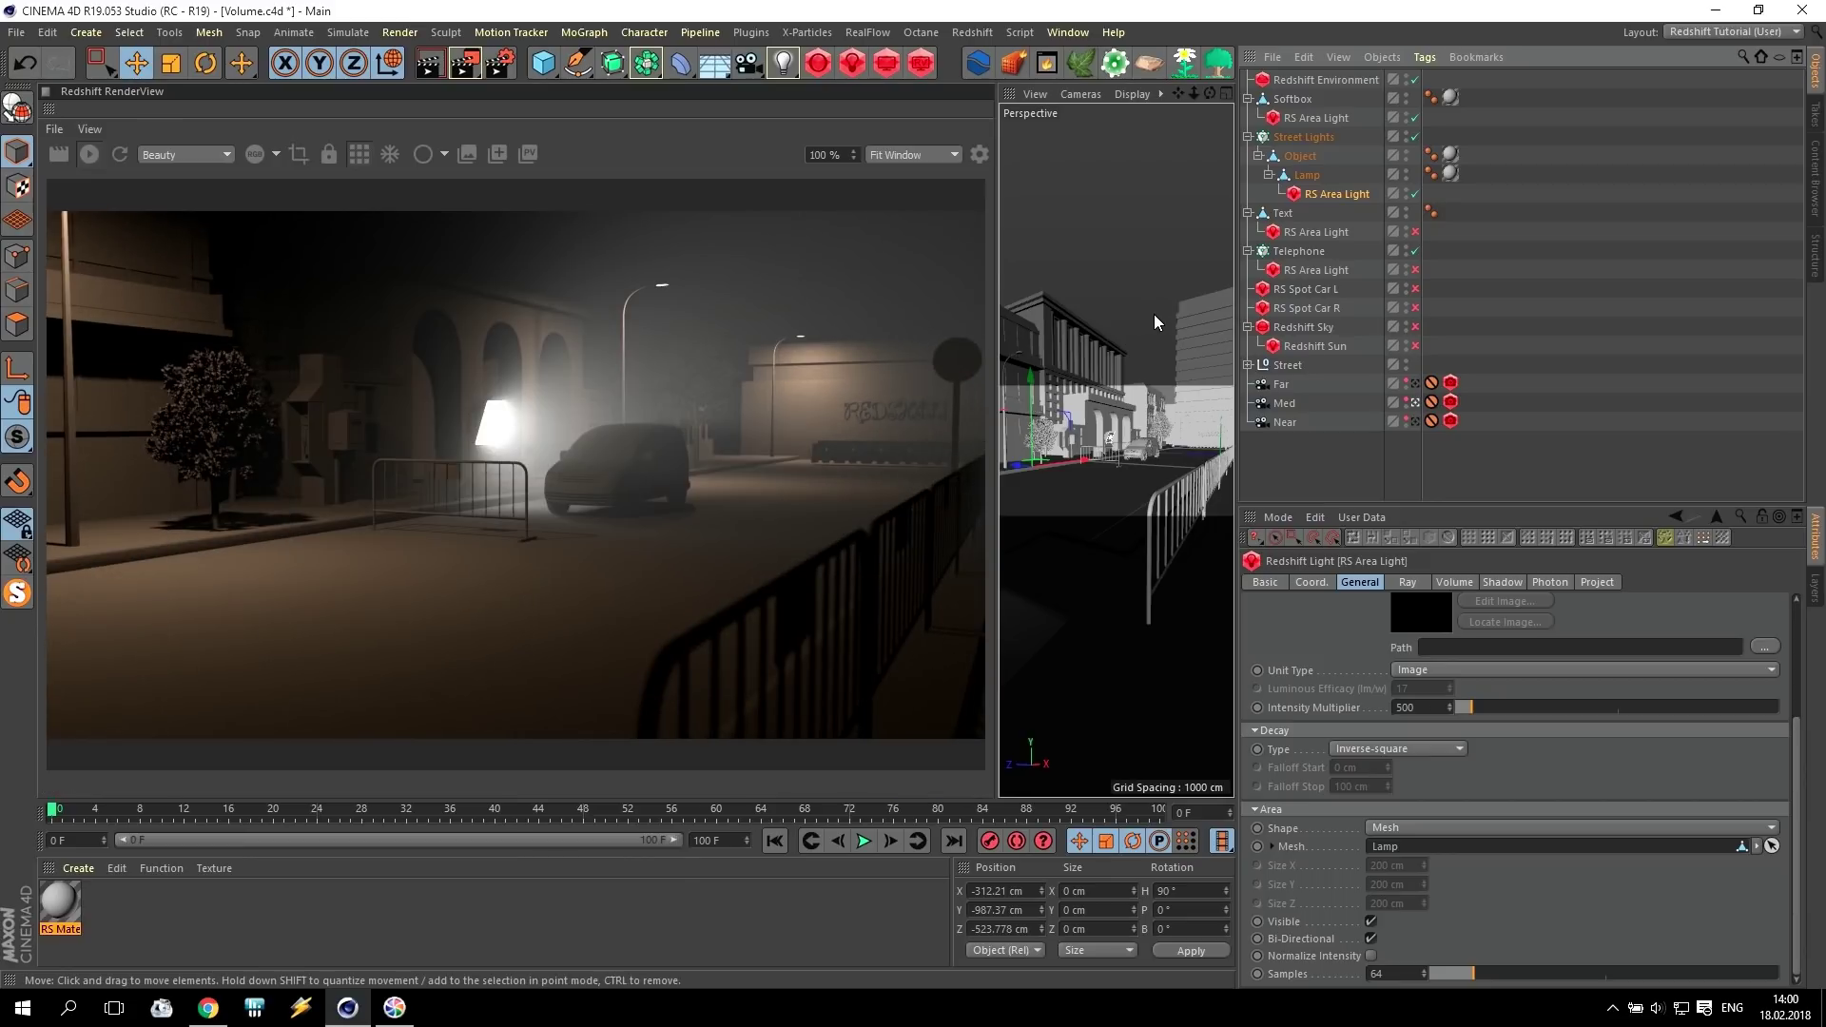
Review the general and area settings of the Text object's RS Area Light, and enable that light.
left_click(1282, 213)
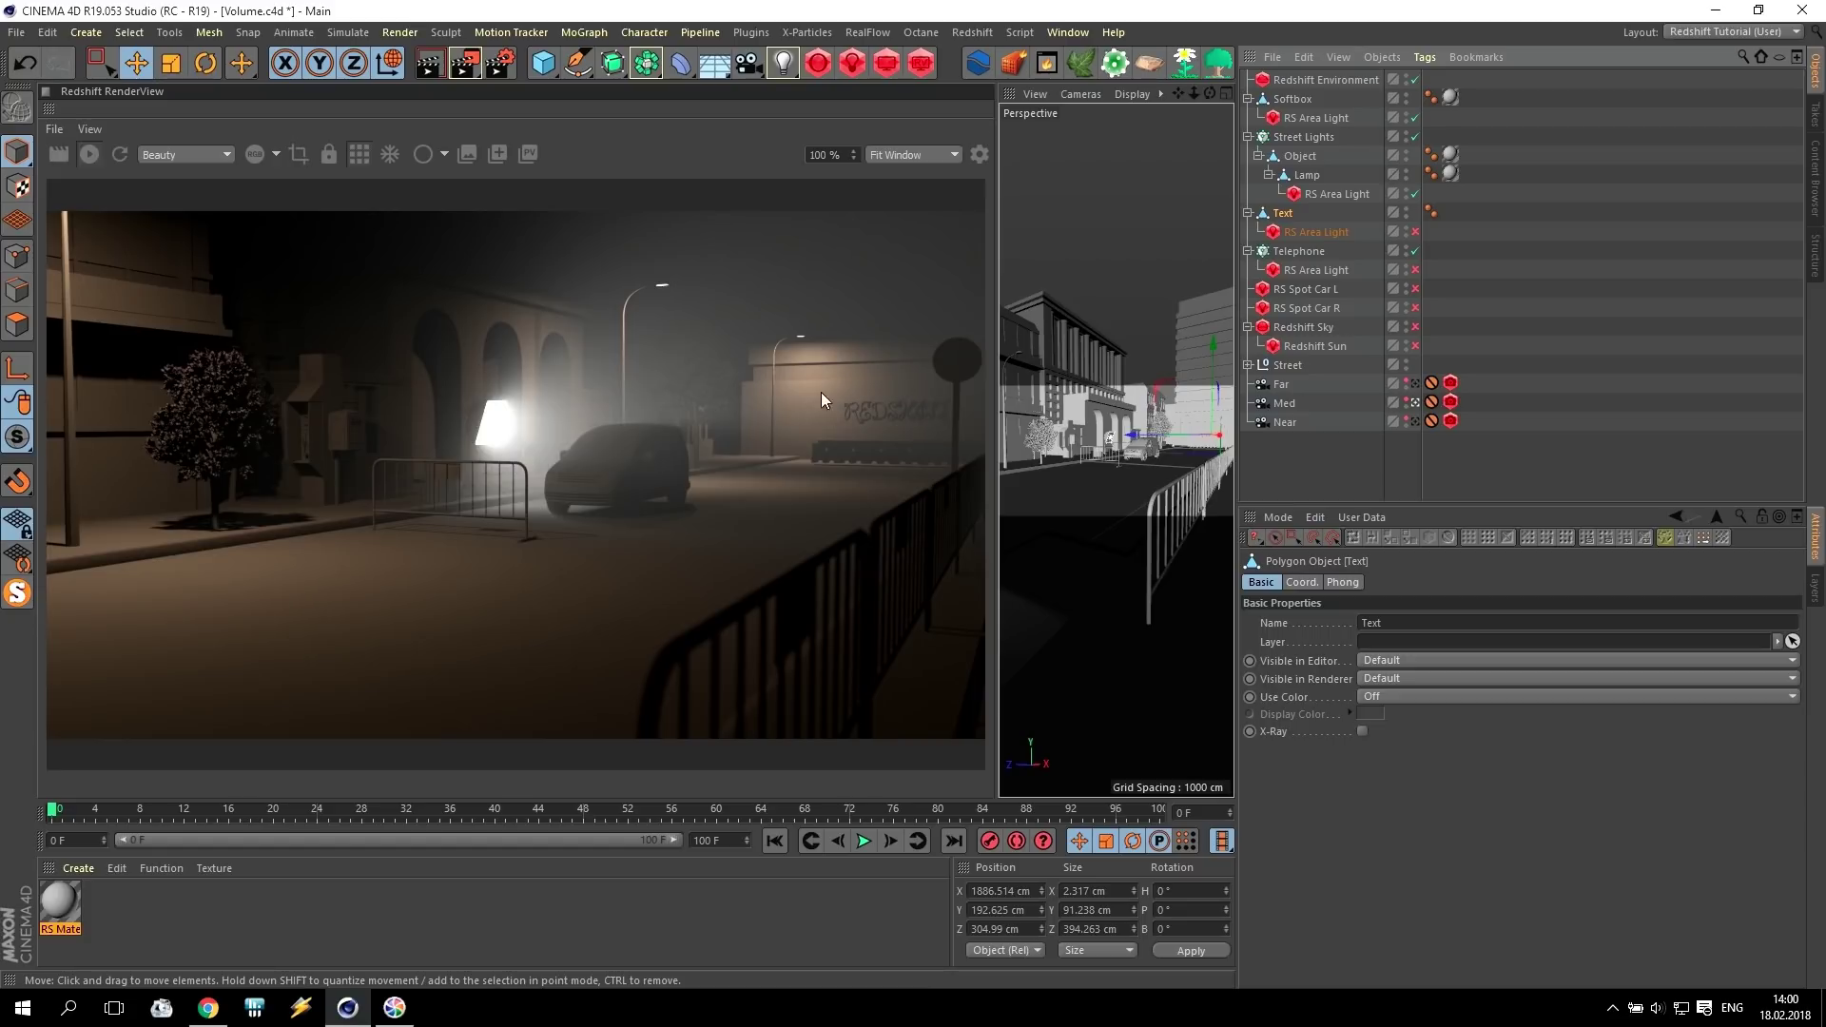
left_click(1322, 232)
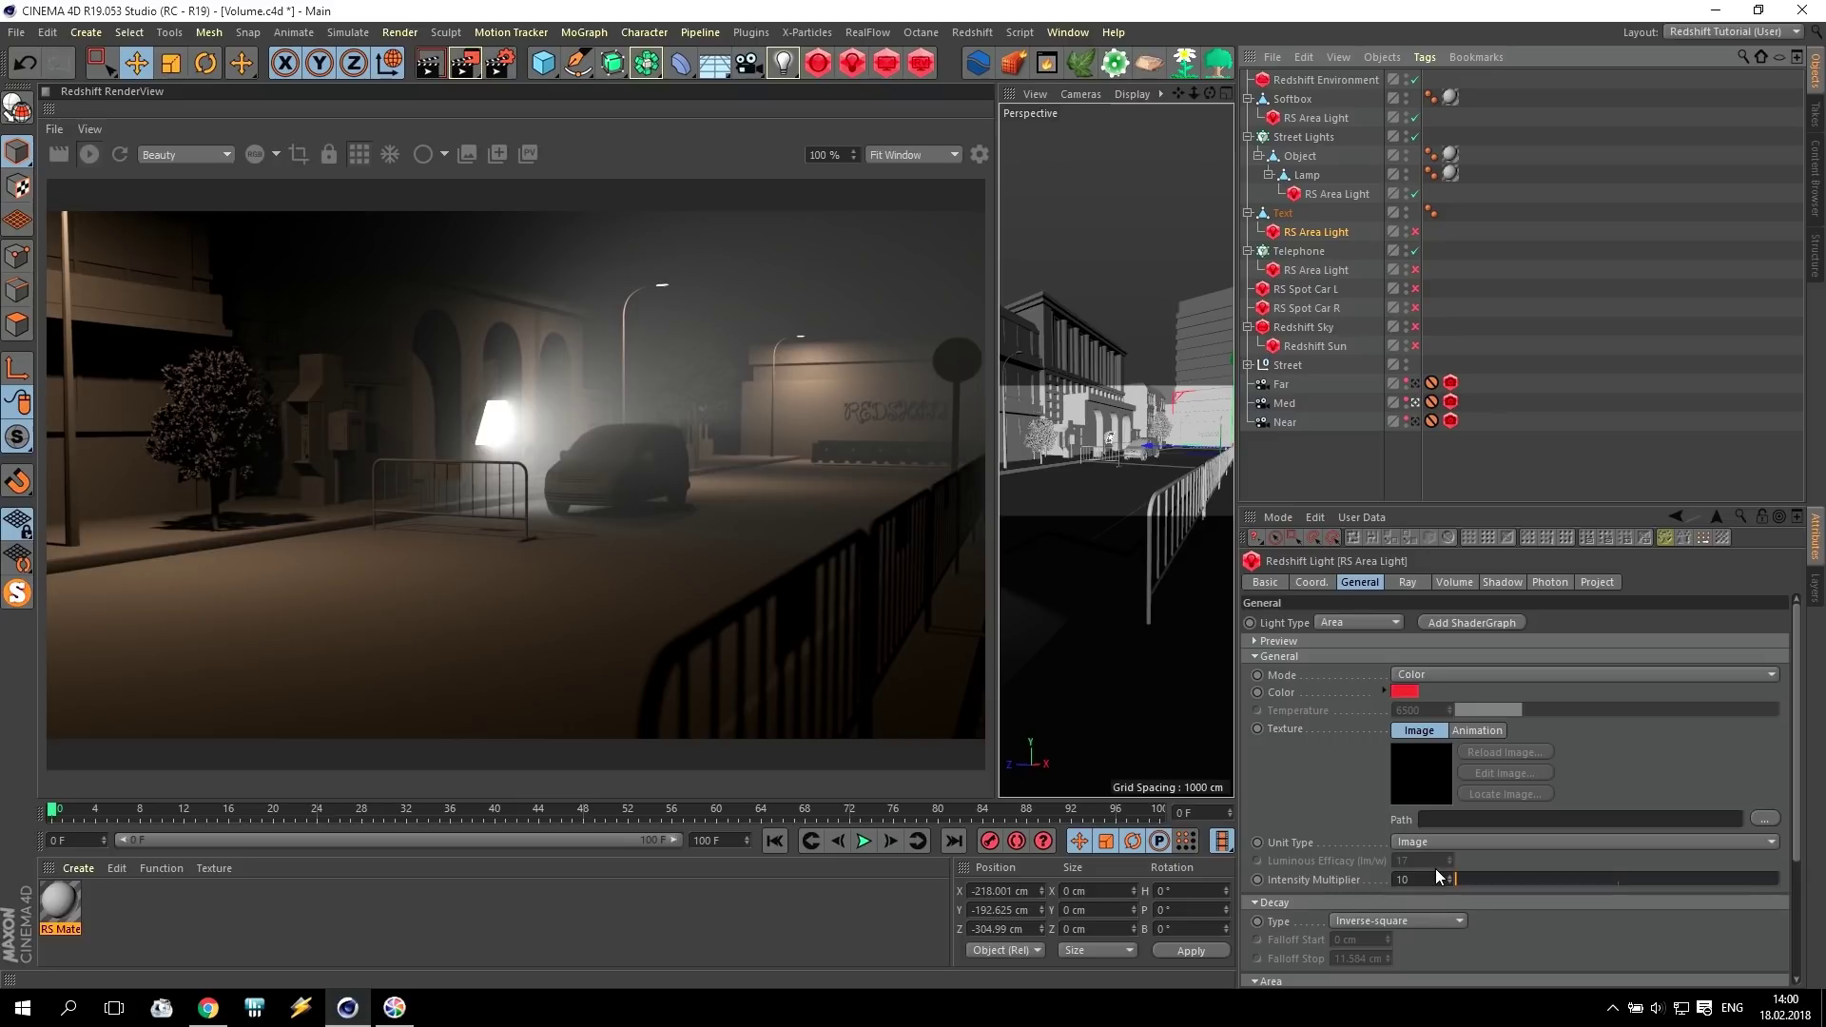
scroll(1800, 731, "down", 5)
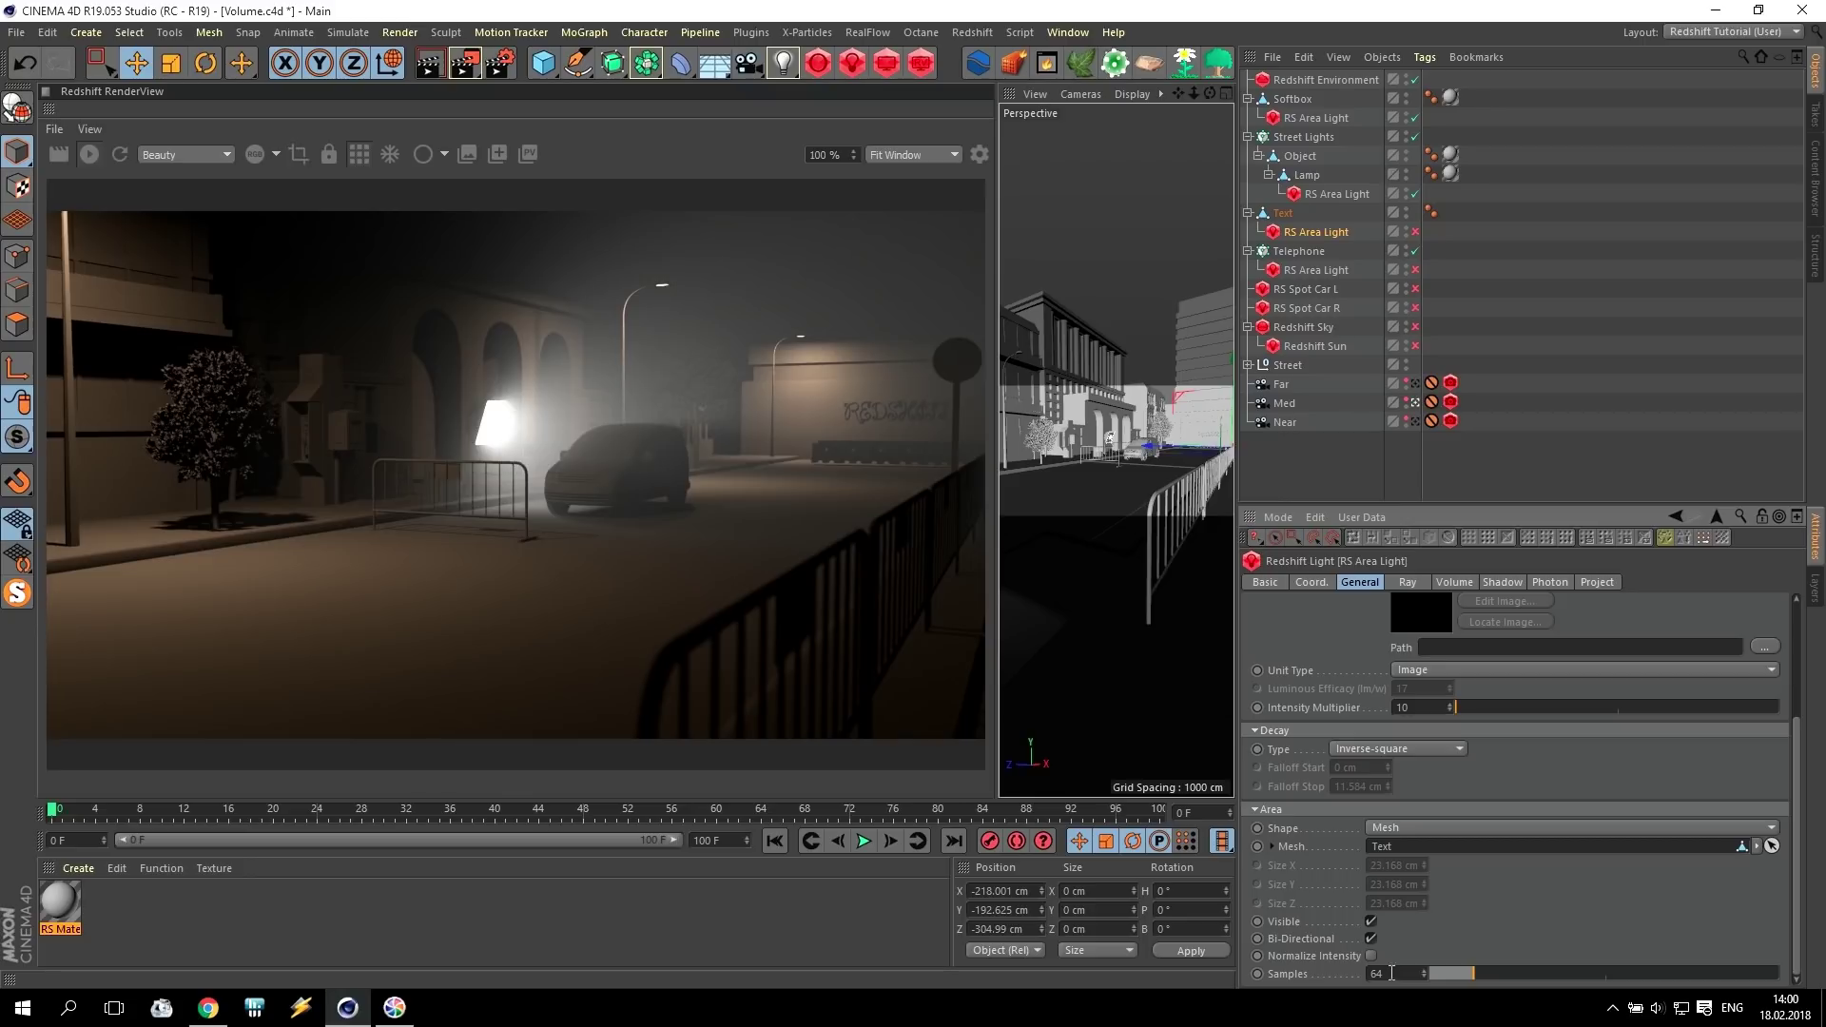
left_click(1415, 232)
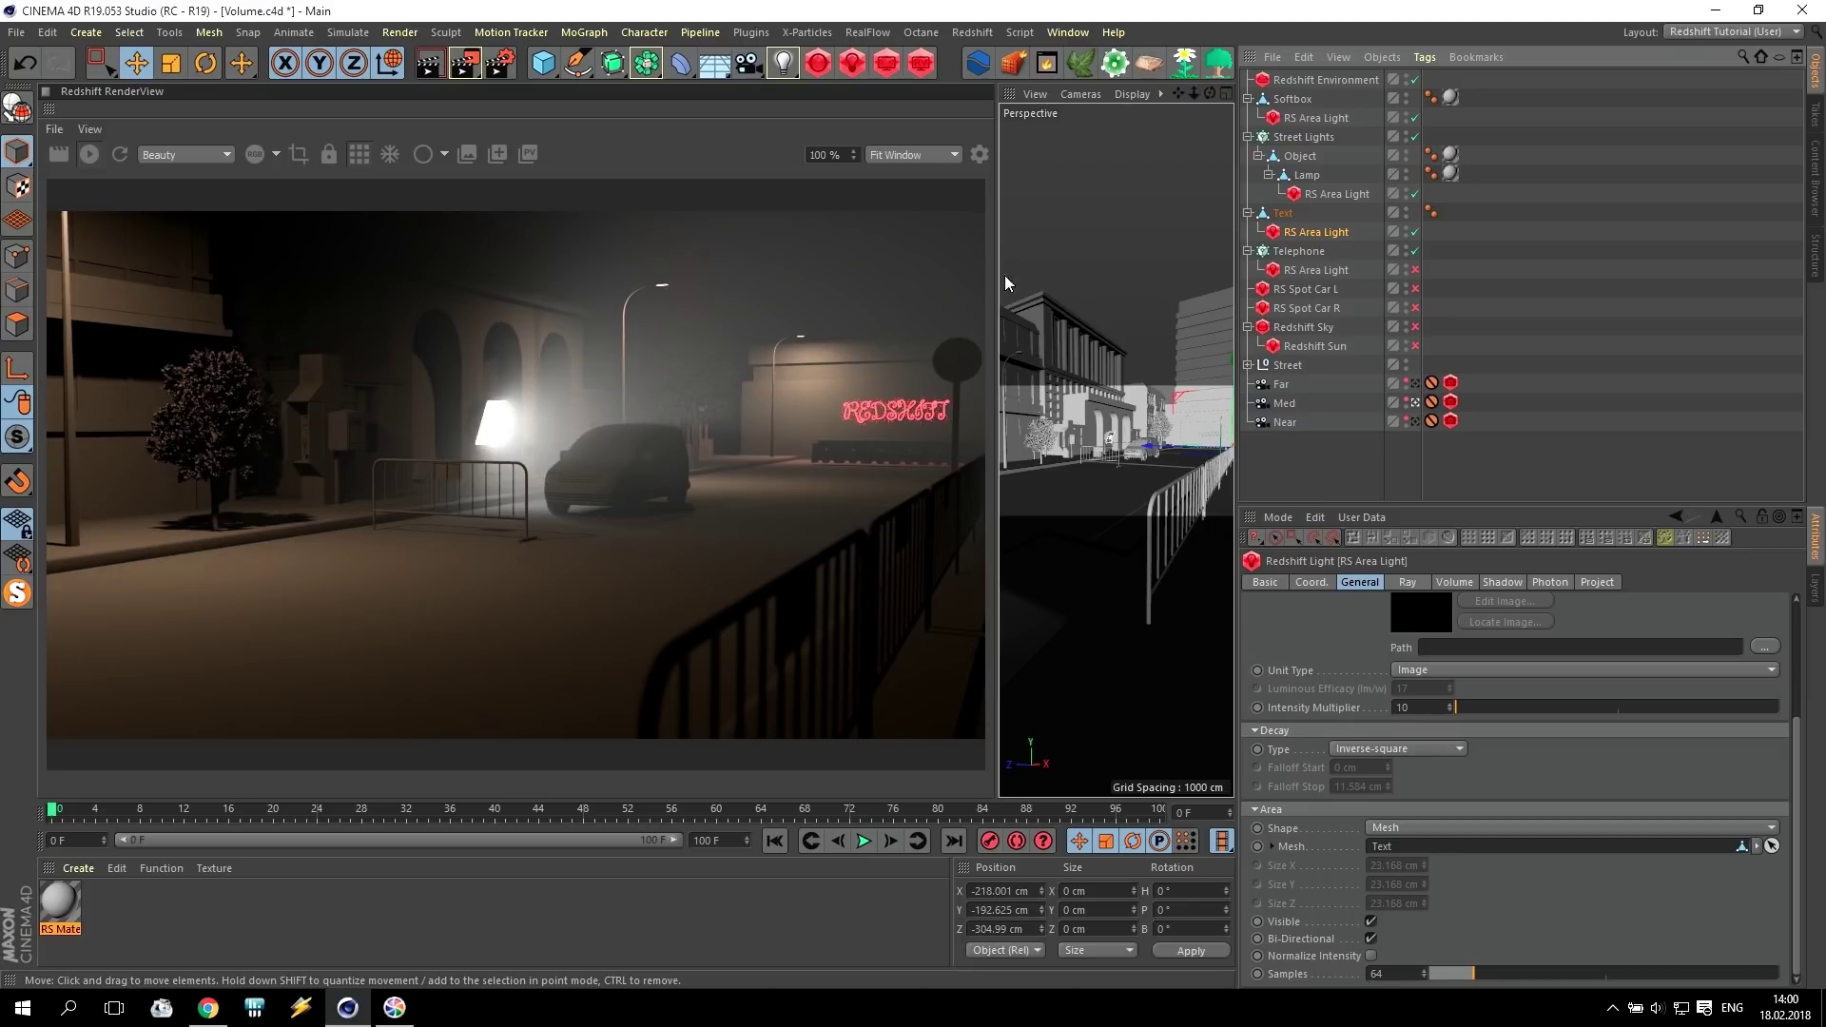
Try a volume contribution scale of 0.1 on the Street Lights' RS Area Light.
left_click(1341, 194)
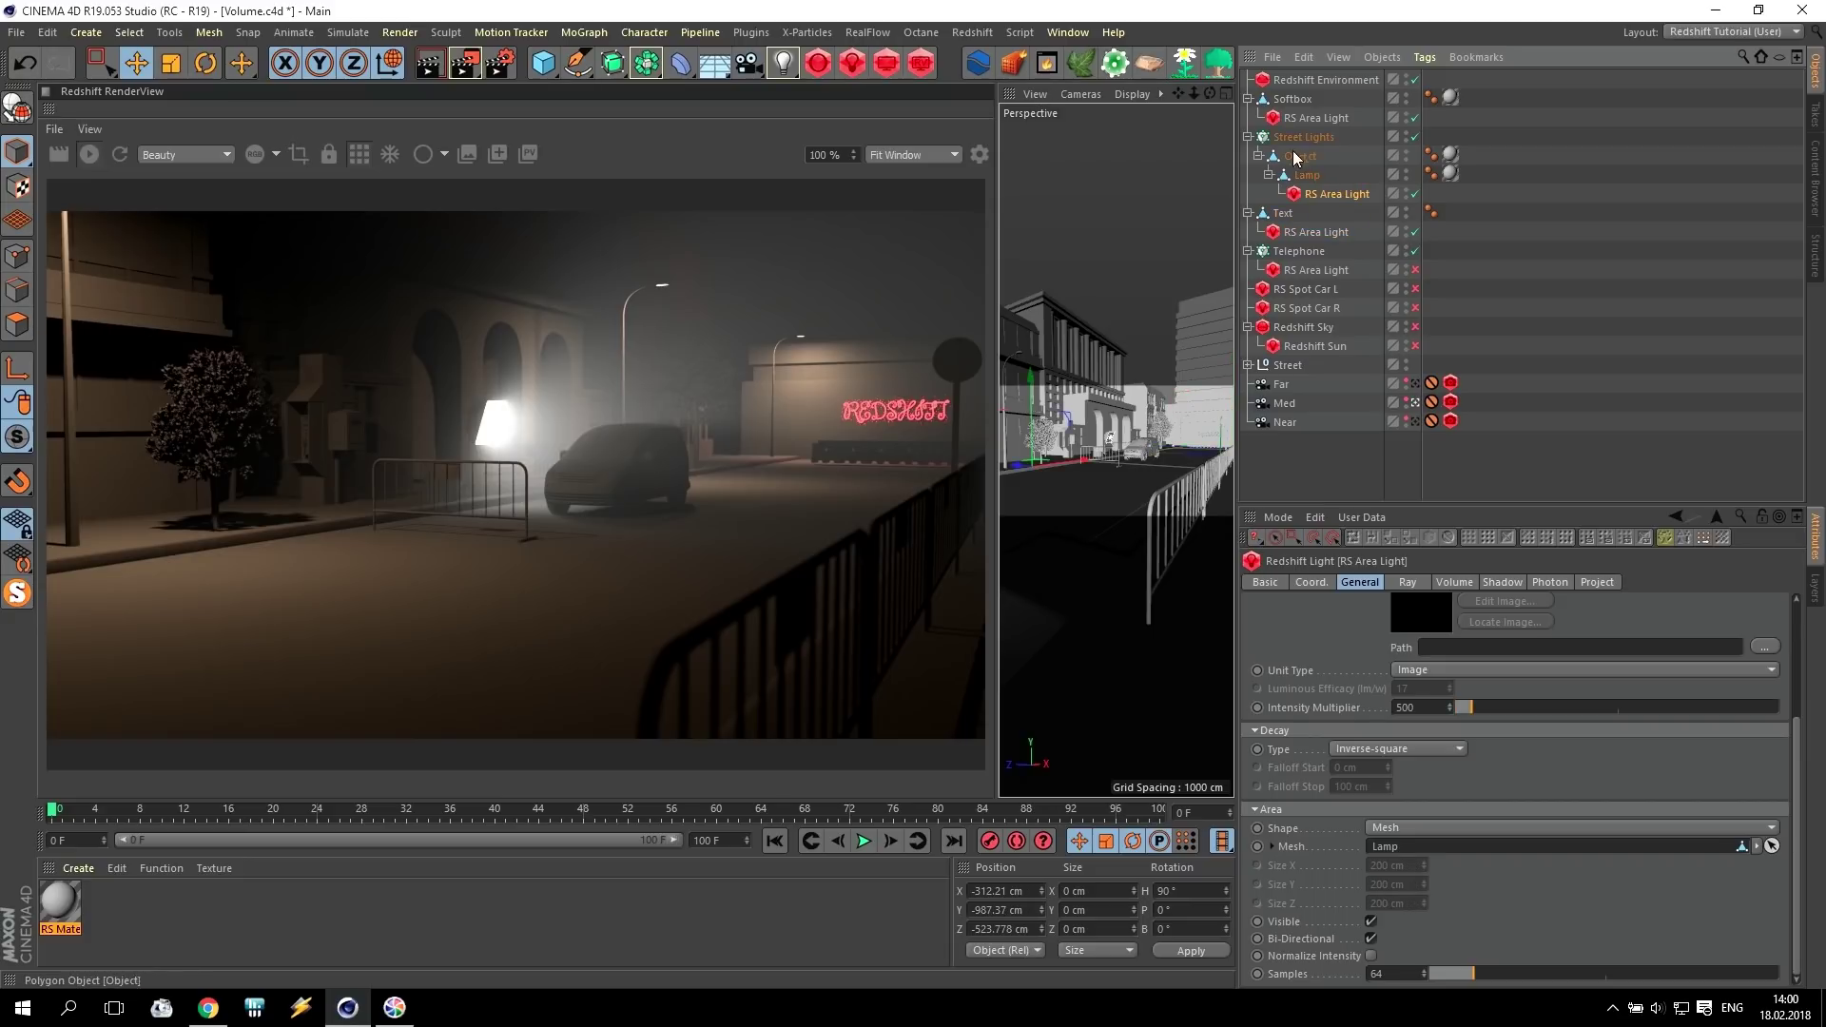
left_click(1455, 582)
left_click_drag(1400, 620, 1179, 575)
type("0.1")
key("Return")
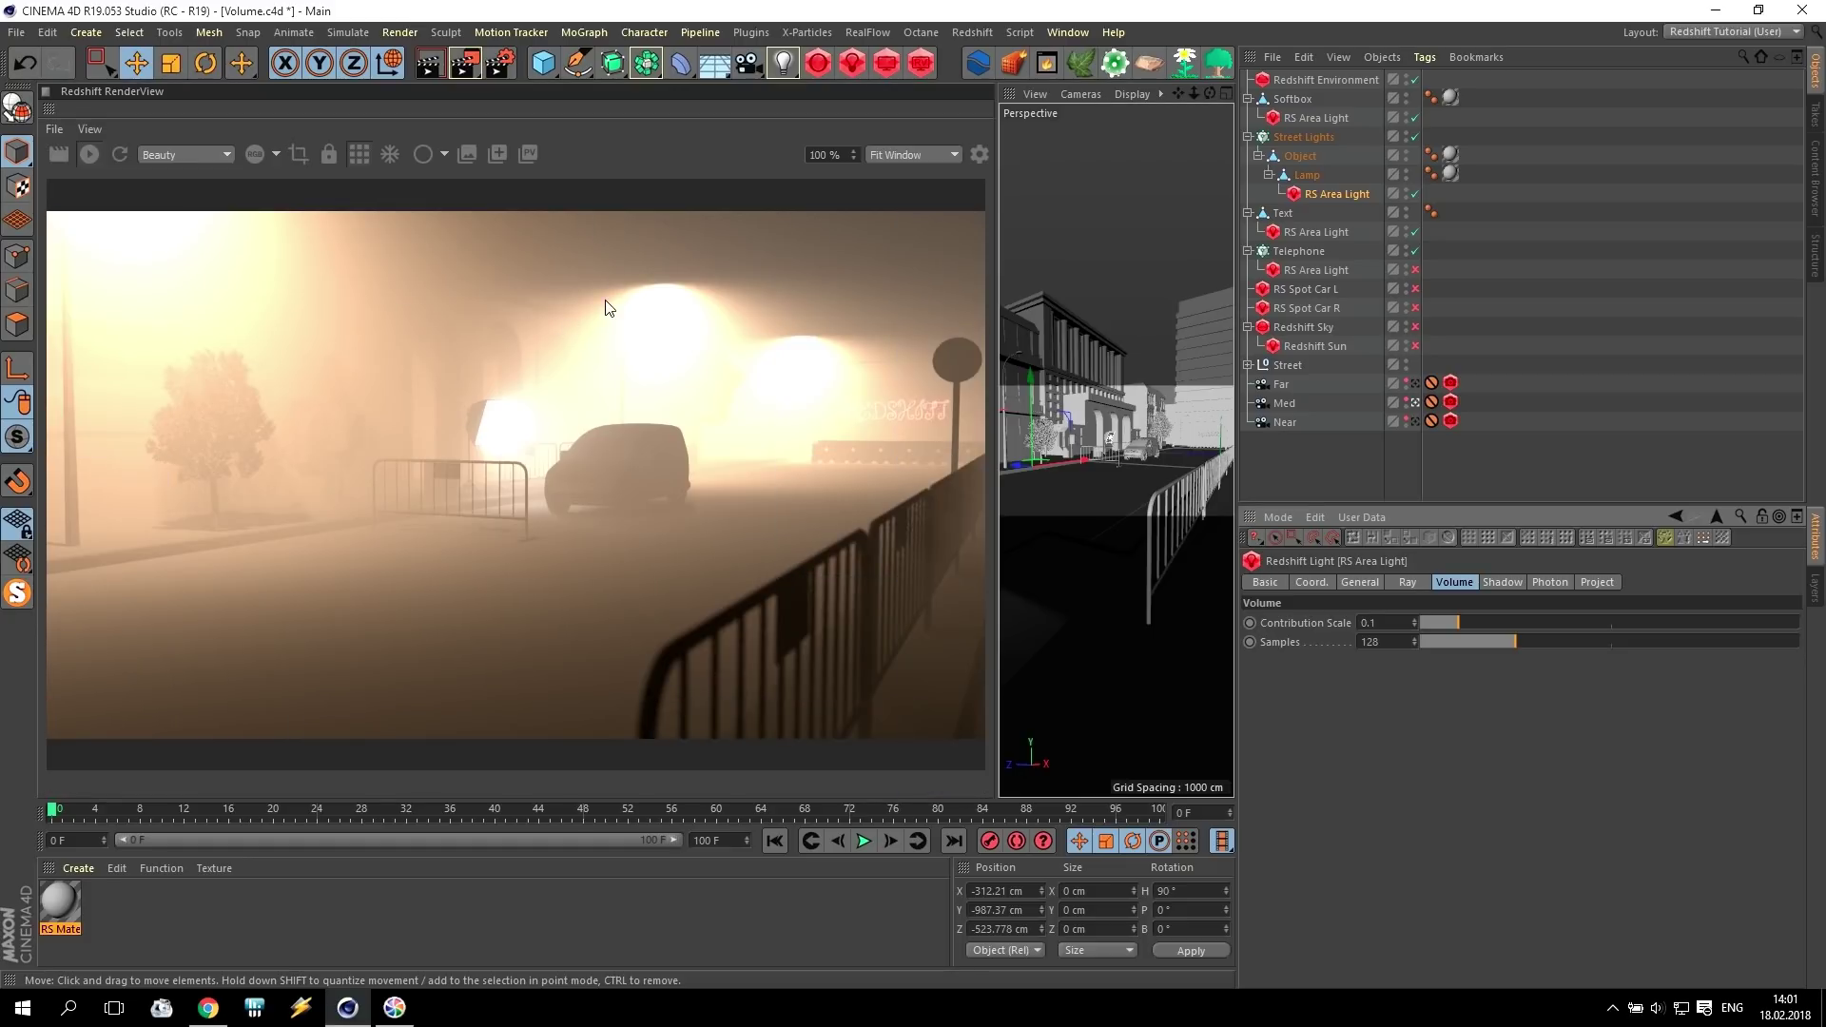
Check the Redshift Environment's volume scattering settings, and set the Street Lights' RS Area Light volume contribution scale to 0.01.
left_click(1312, 80)
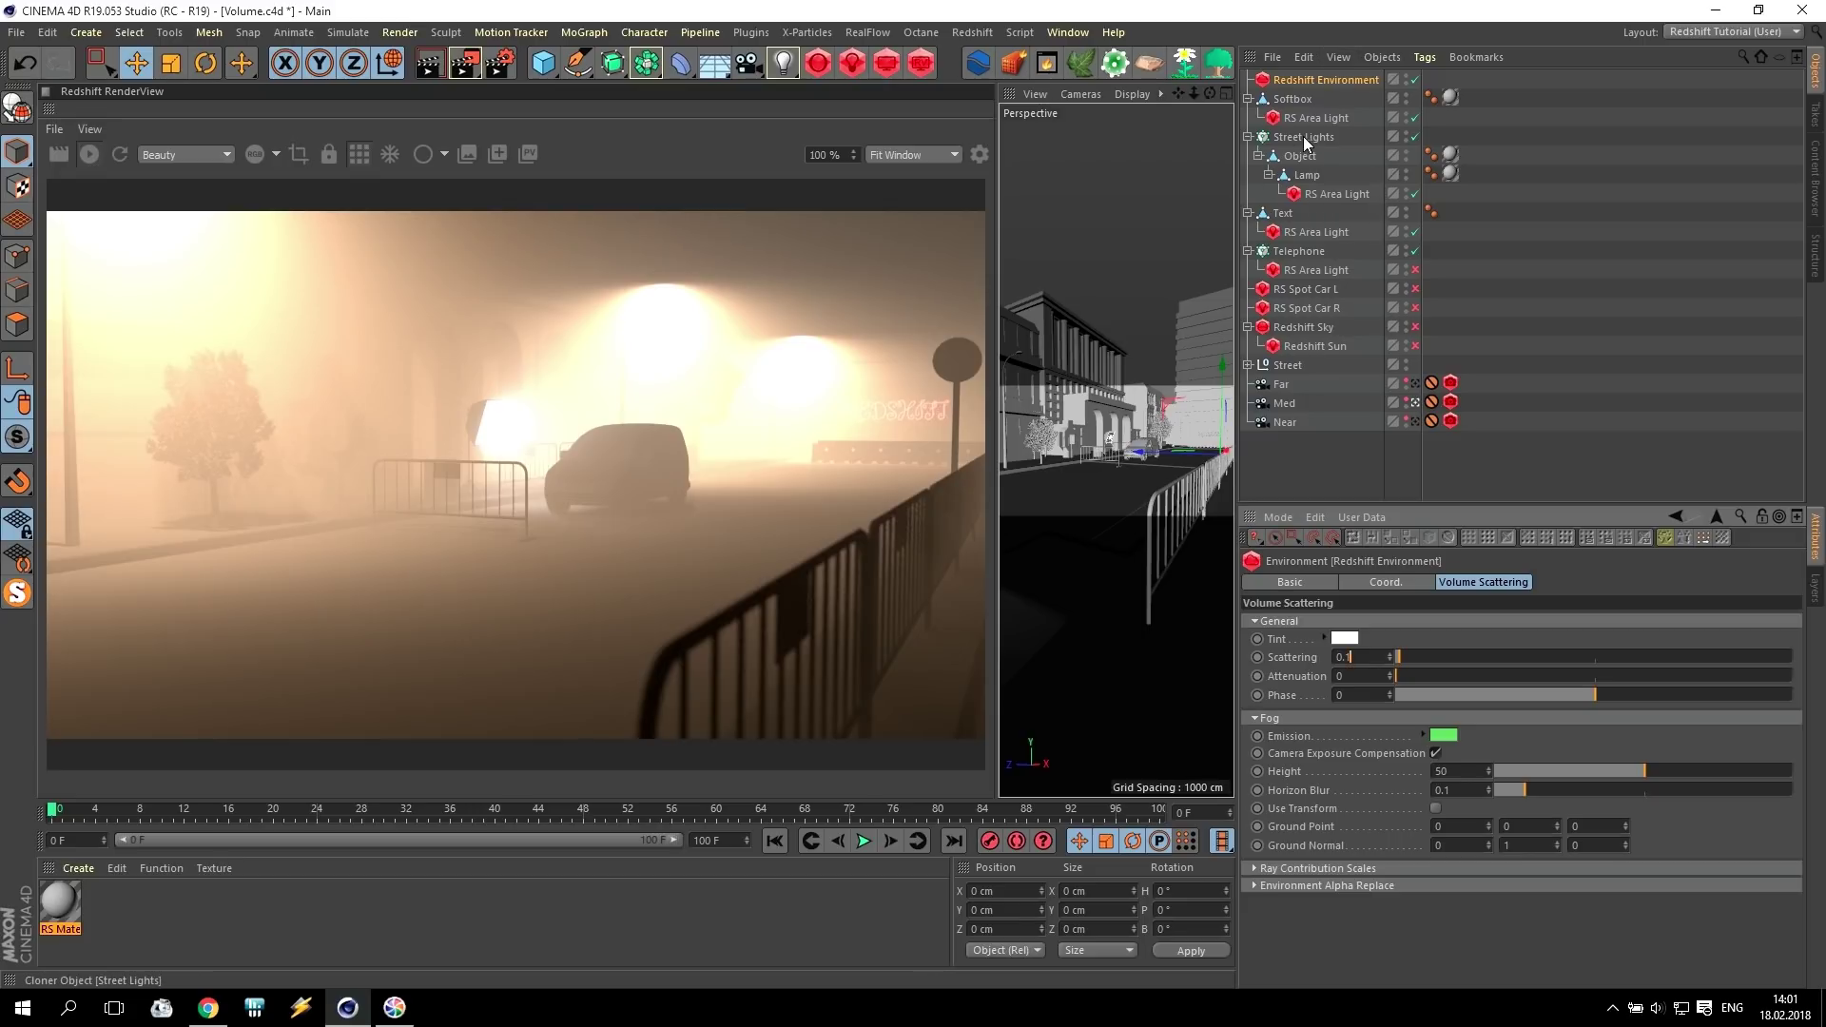
left_click(1334, 193)
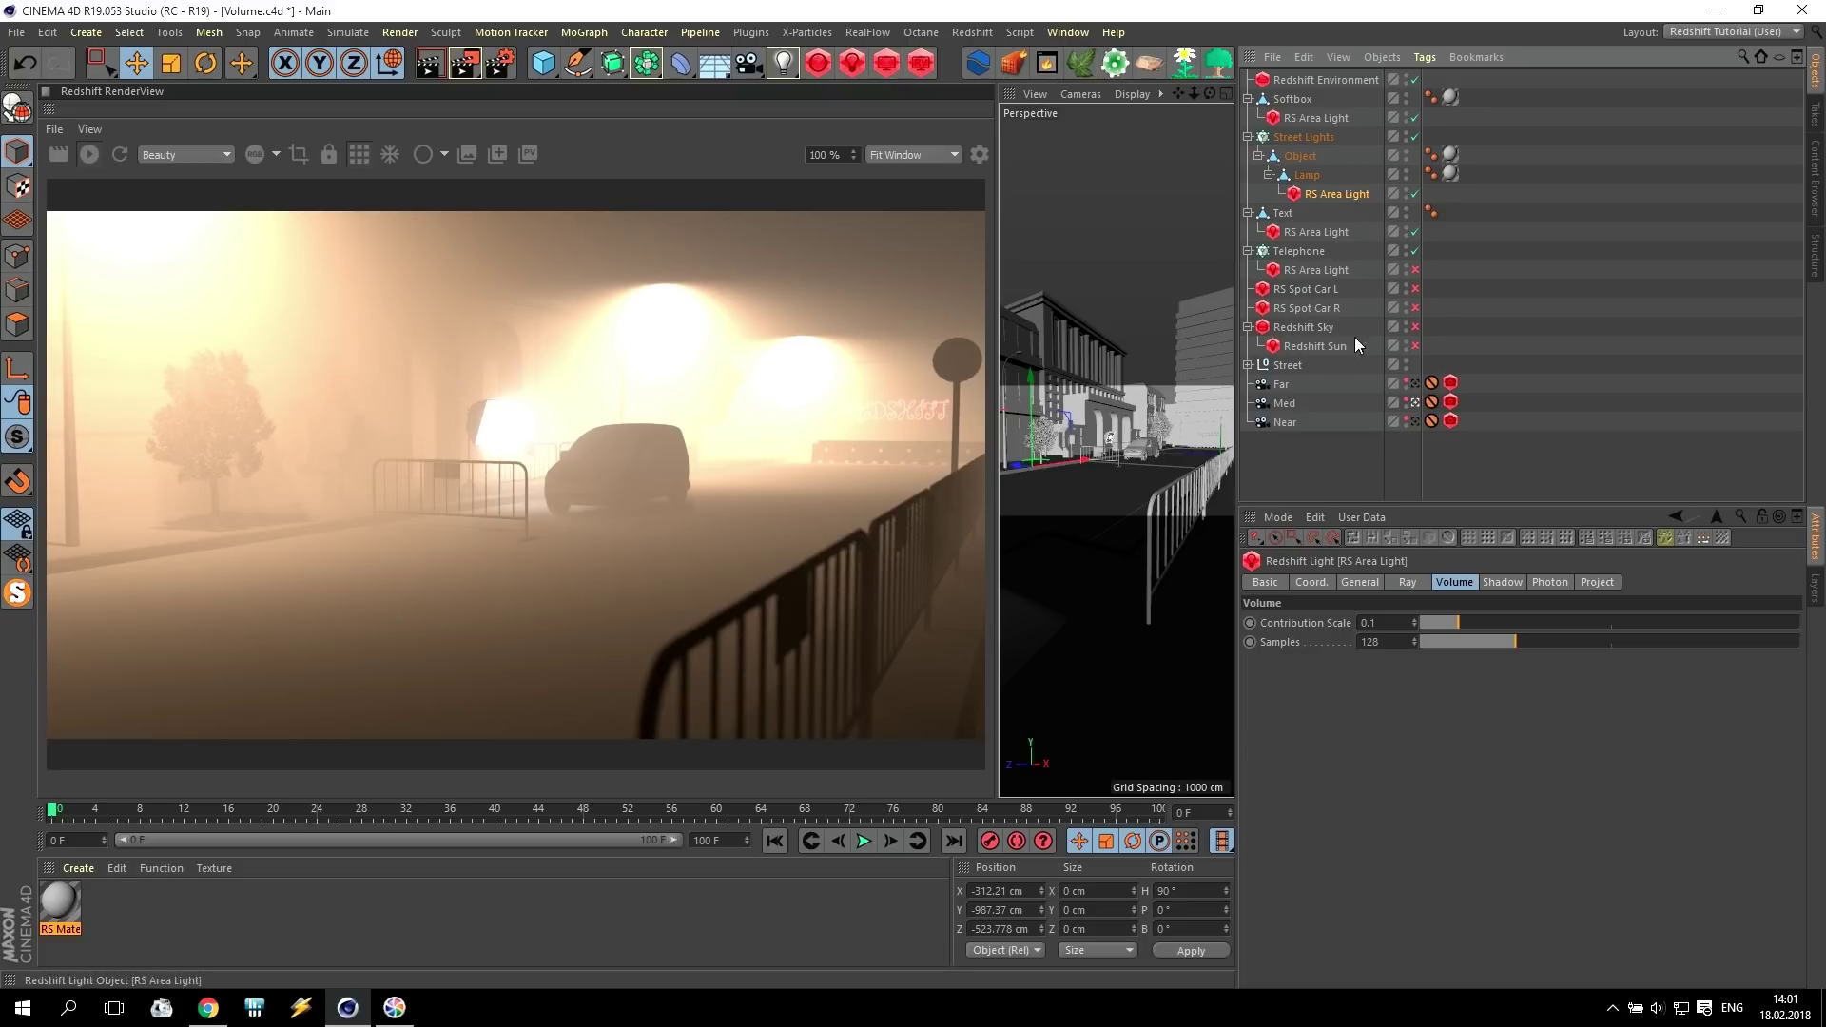
left_click(1372, 623)
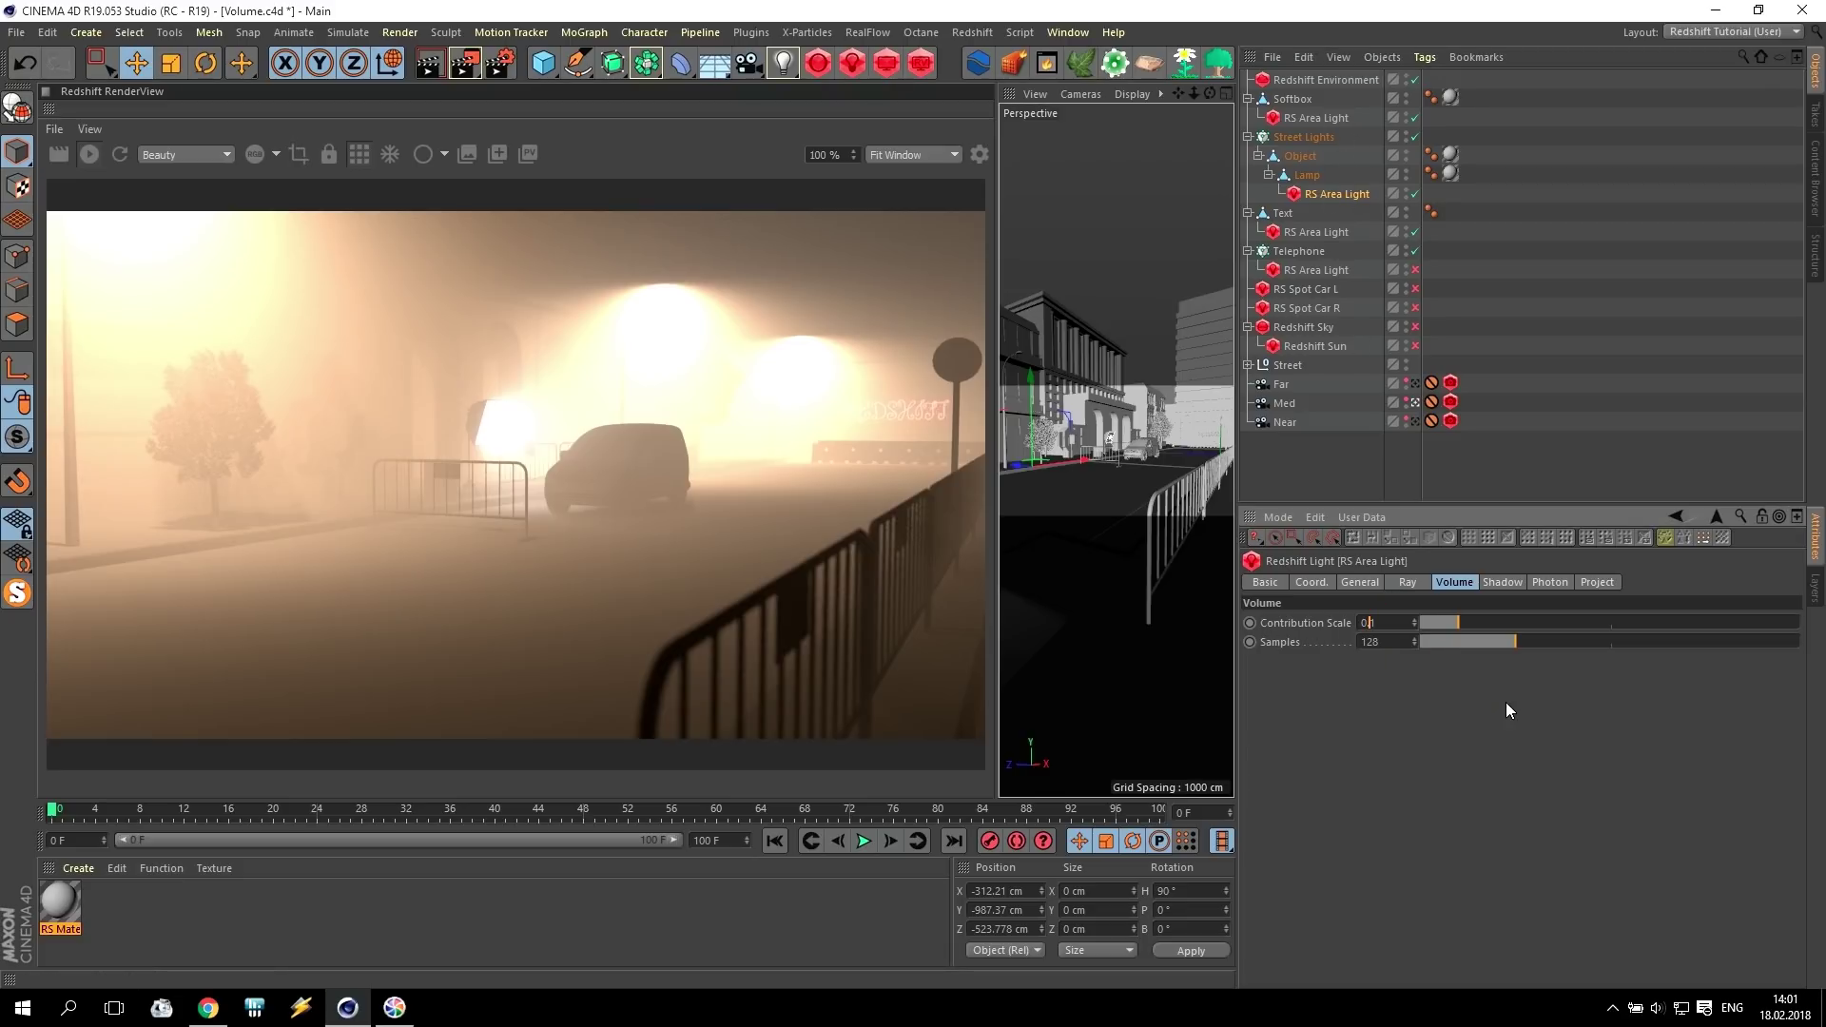
key("Return")
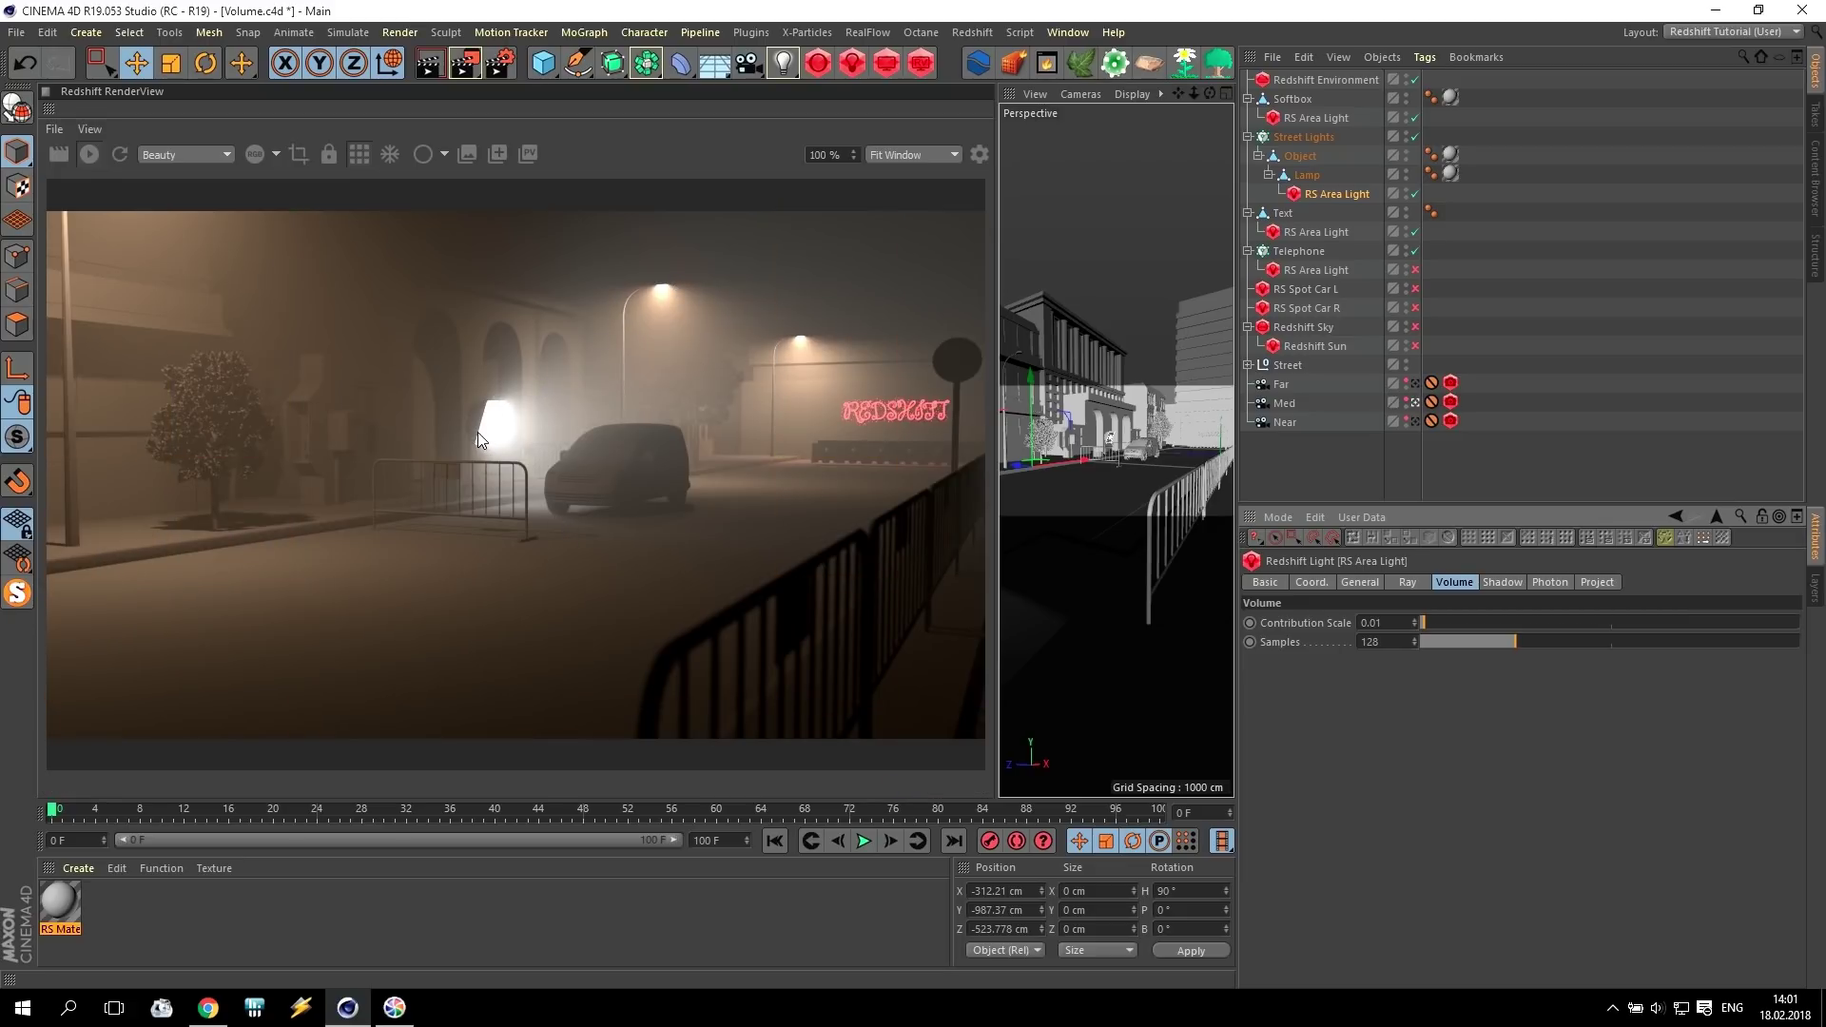
Set the volume contribution scale of the Text object's RS Area Light to 0.01.
left_click(1313, 232)
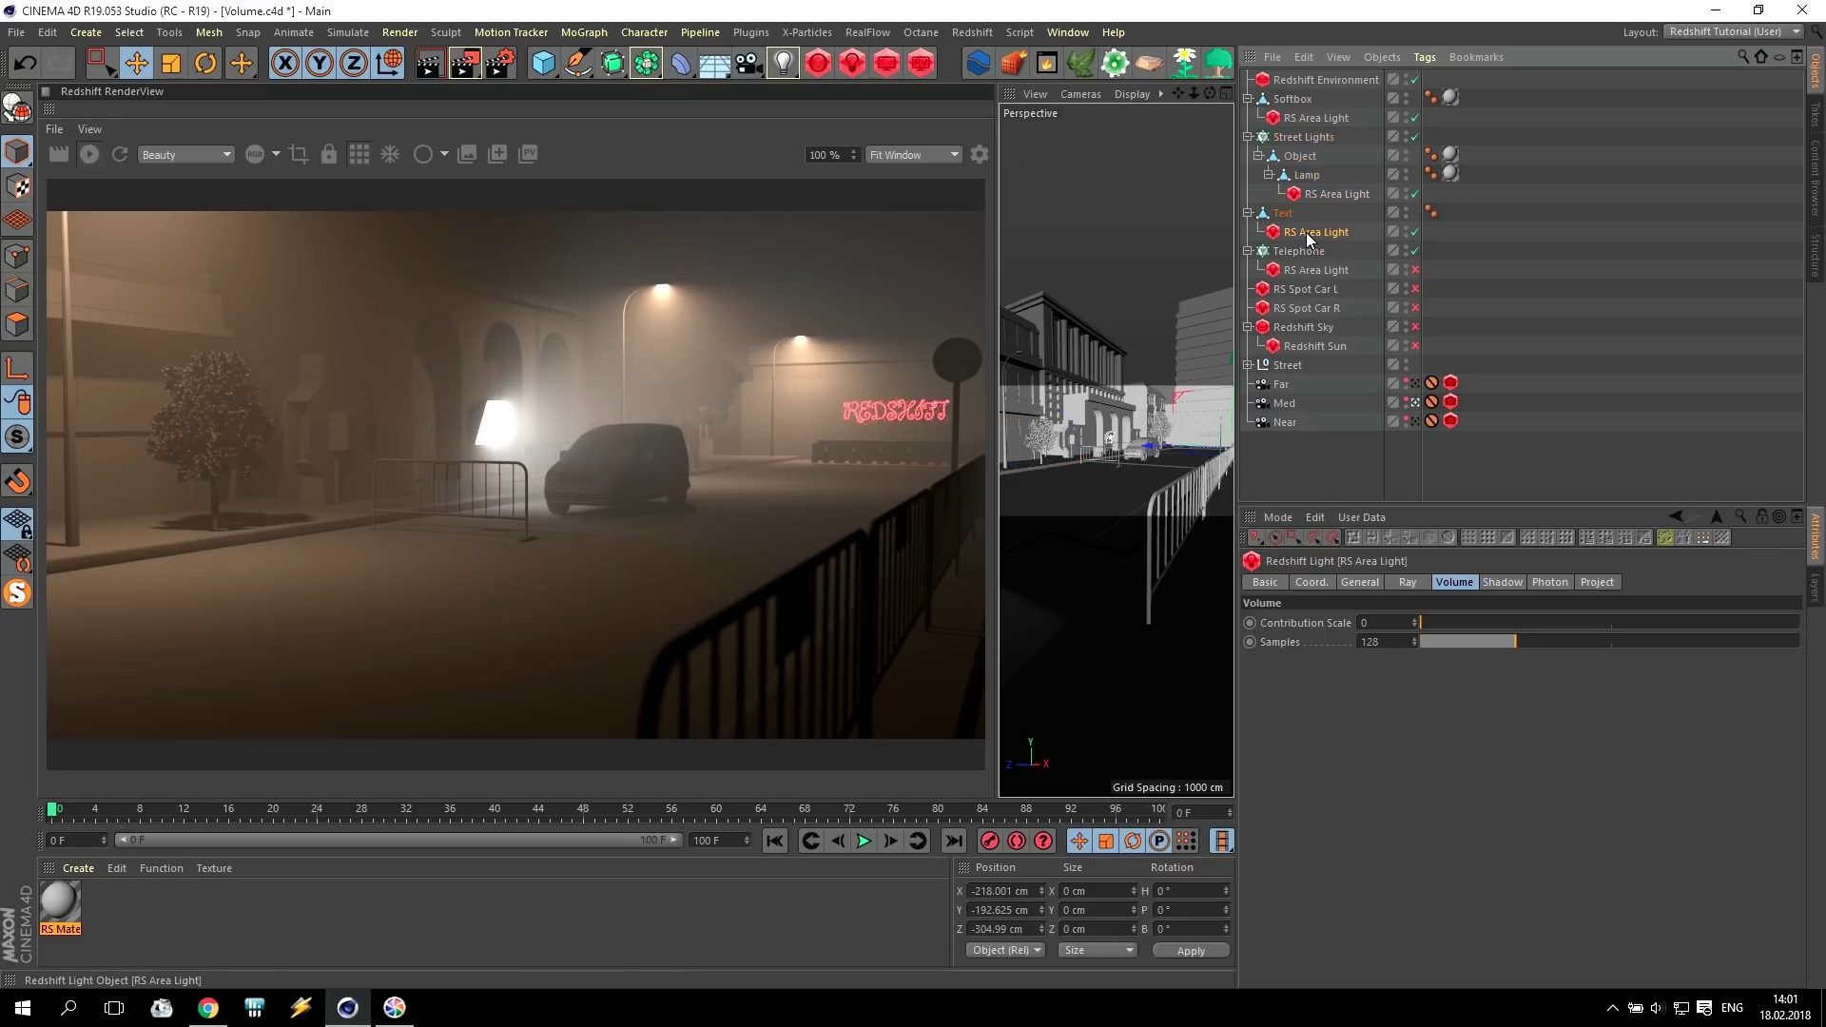
left_click(1392, 623)
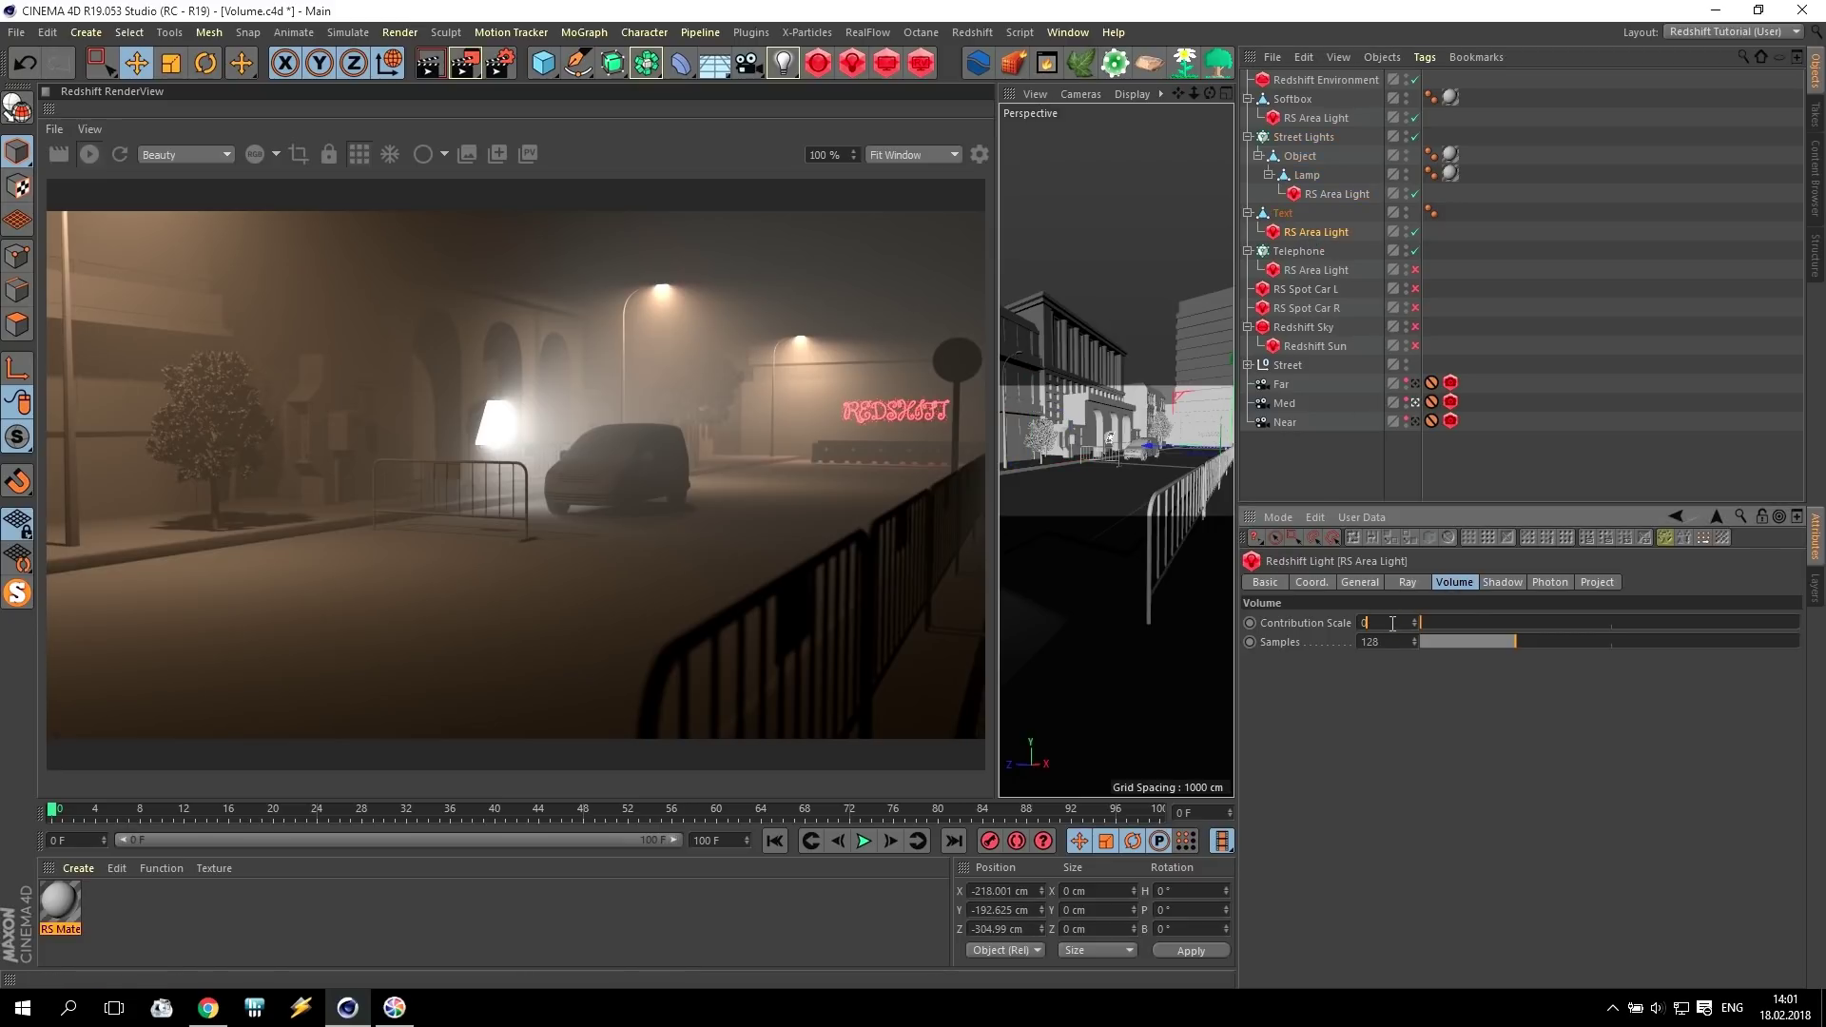
type("0.01")
key("Return")
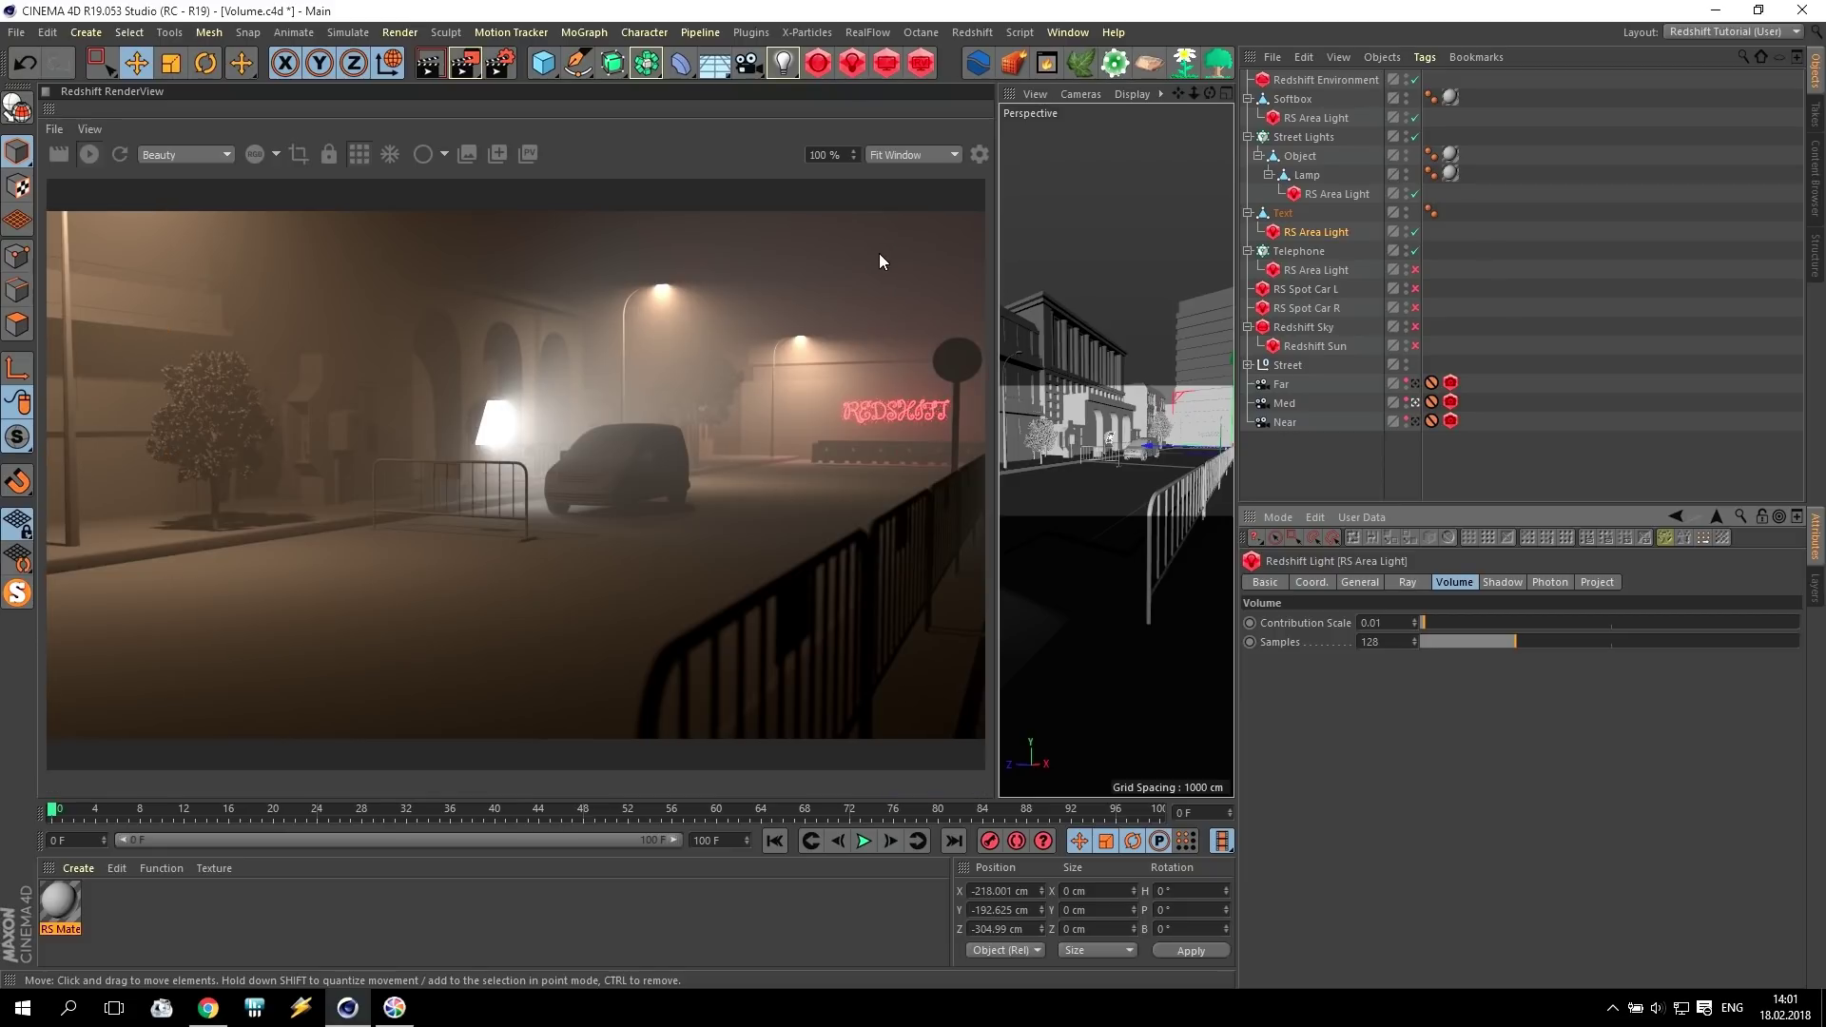
Review the Telephone cloner's RS Area Light general settings and turn on the light's Visible option.
left_click(1299, 250)
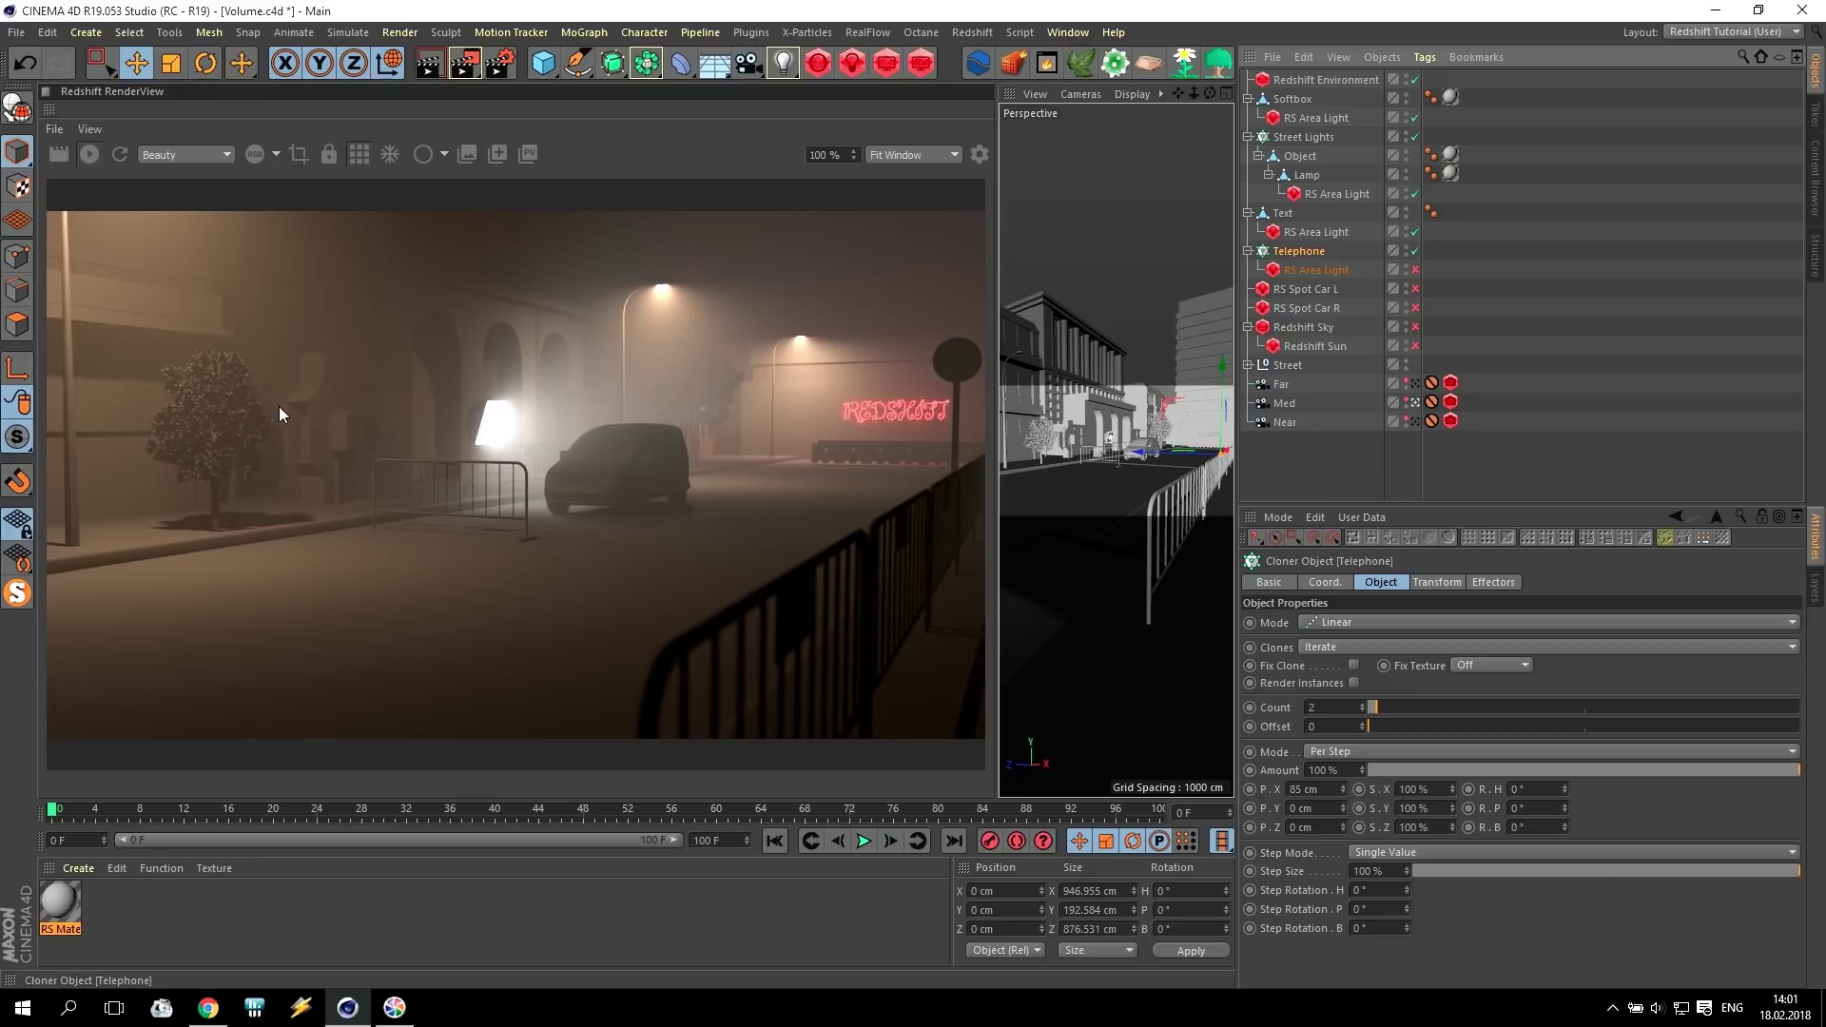
left_click(1306, 271)
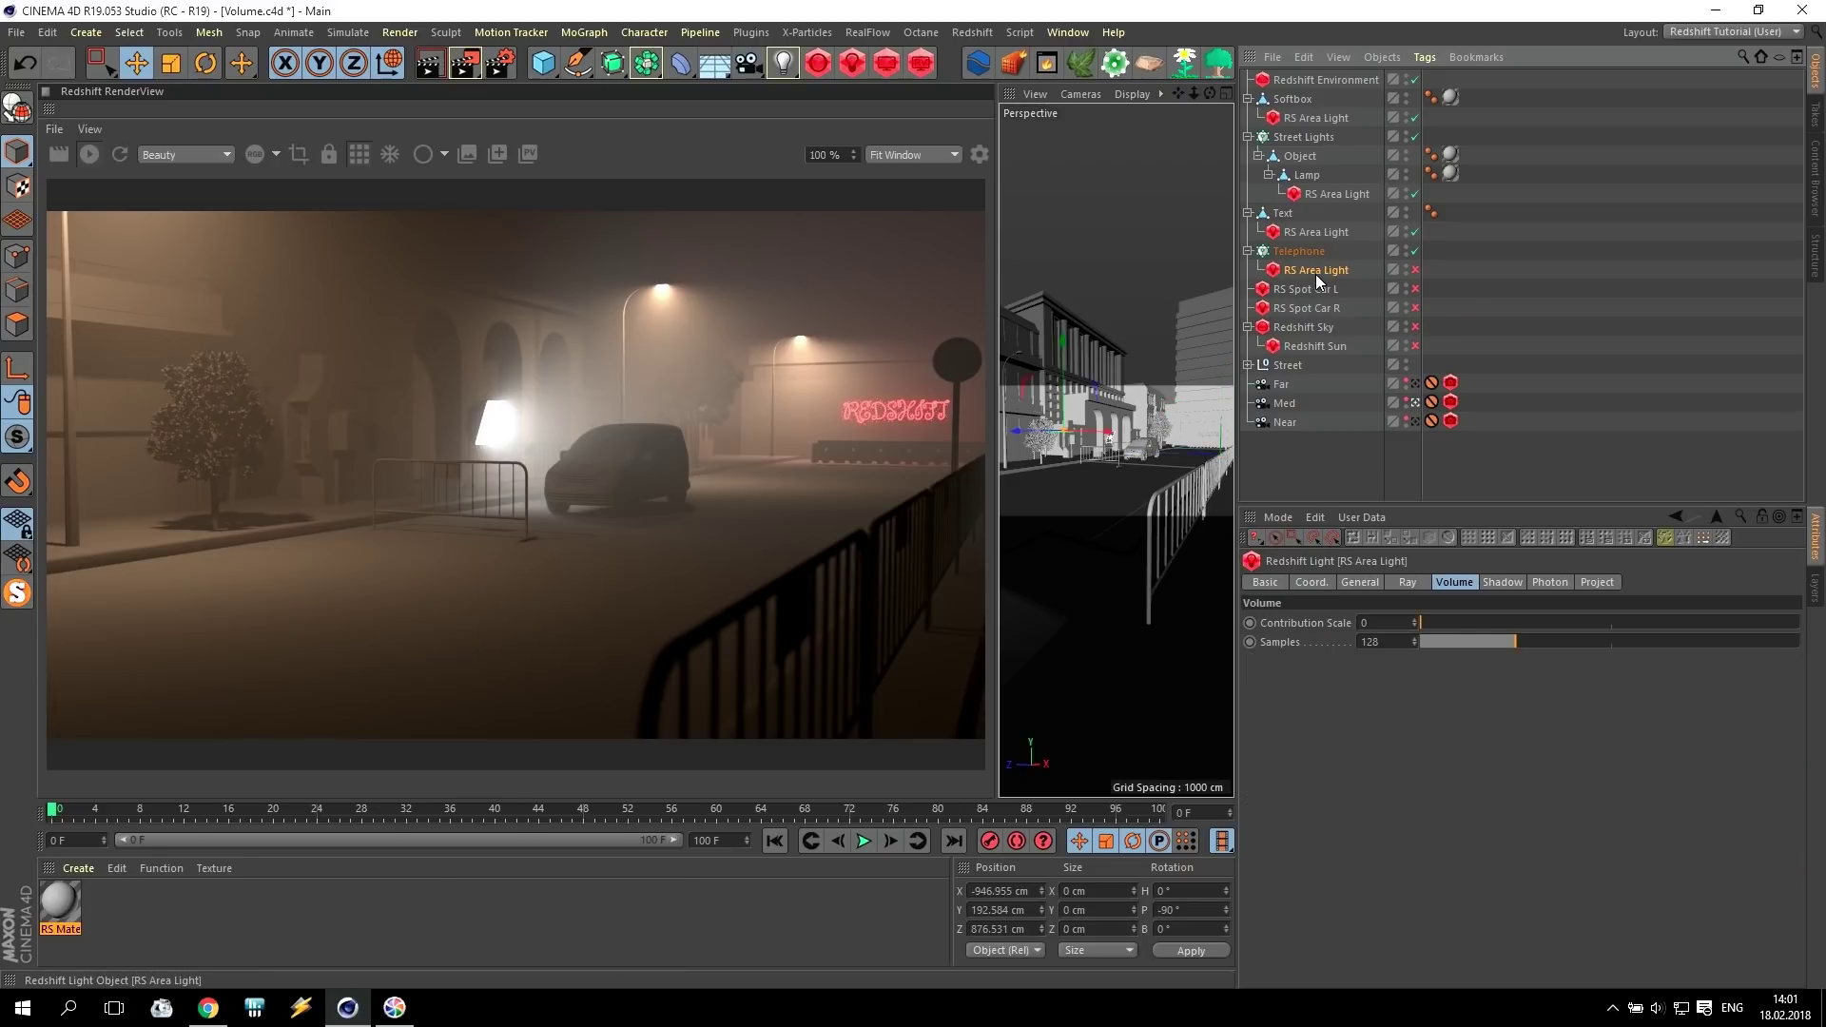
left_click(1369, 582)
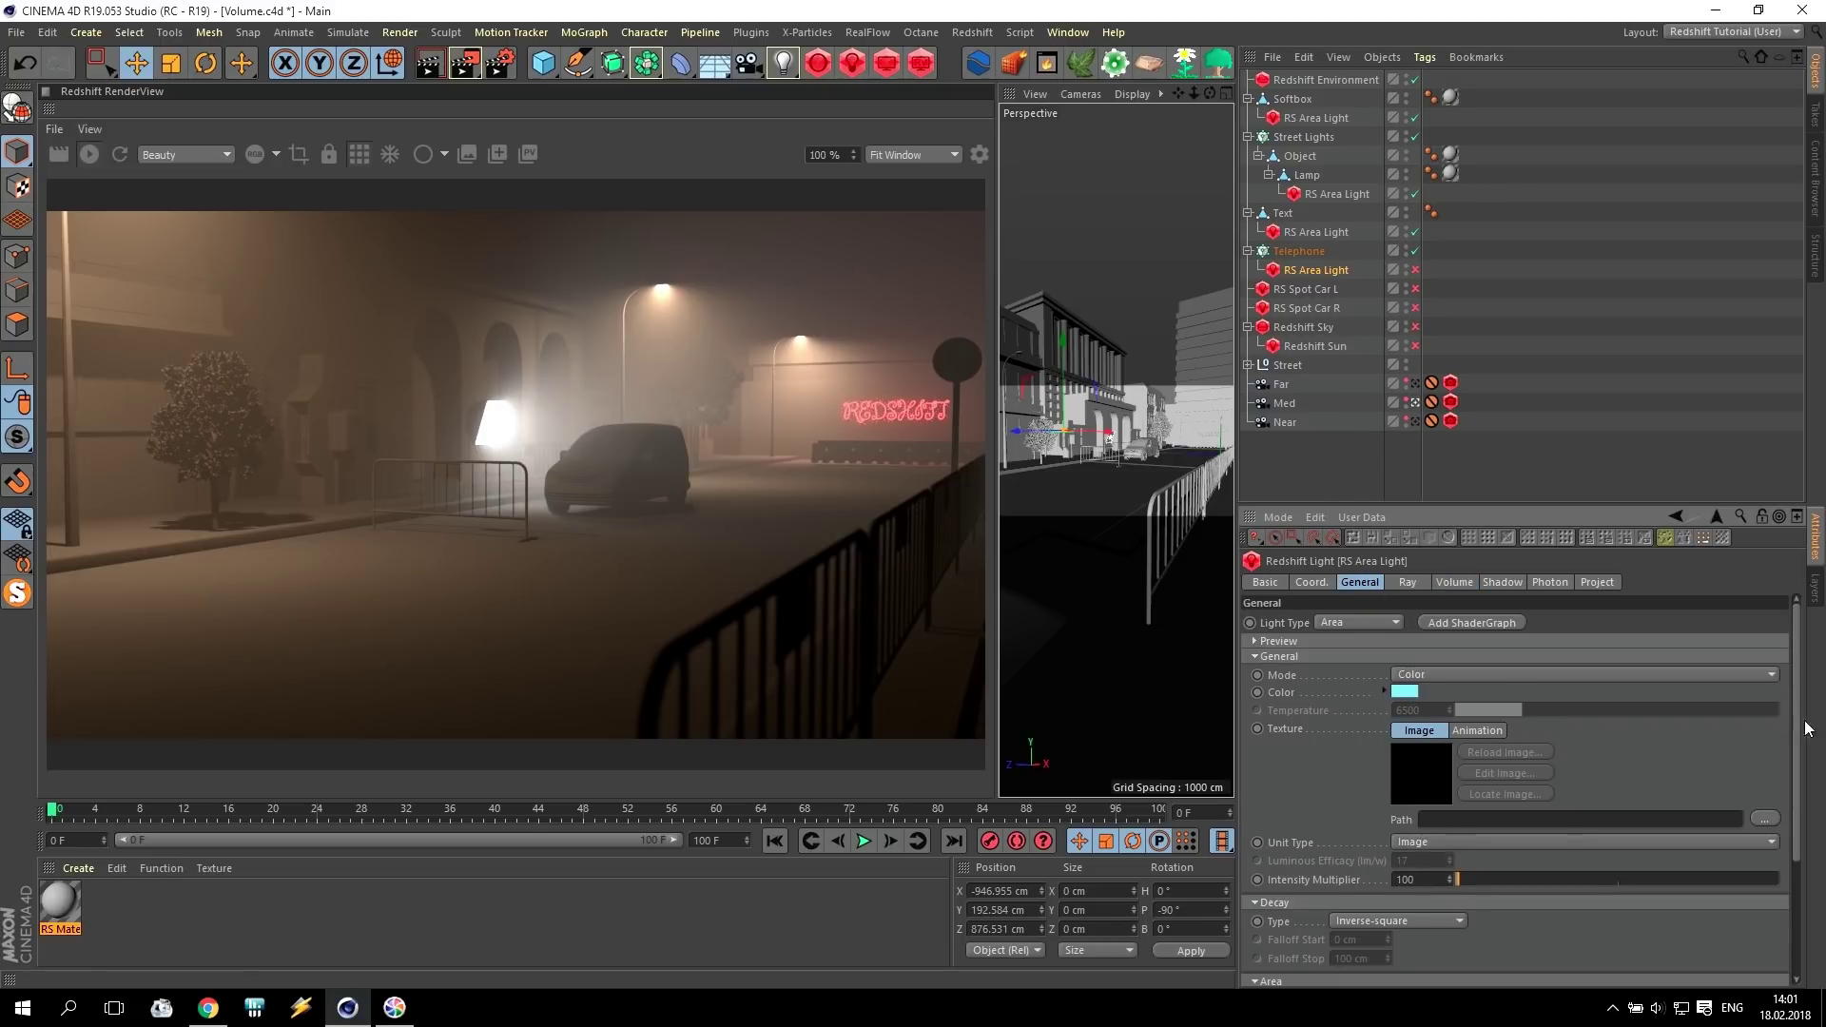
scroll(1805, 729, "down", 3)
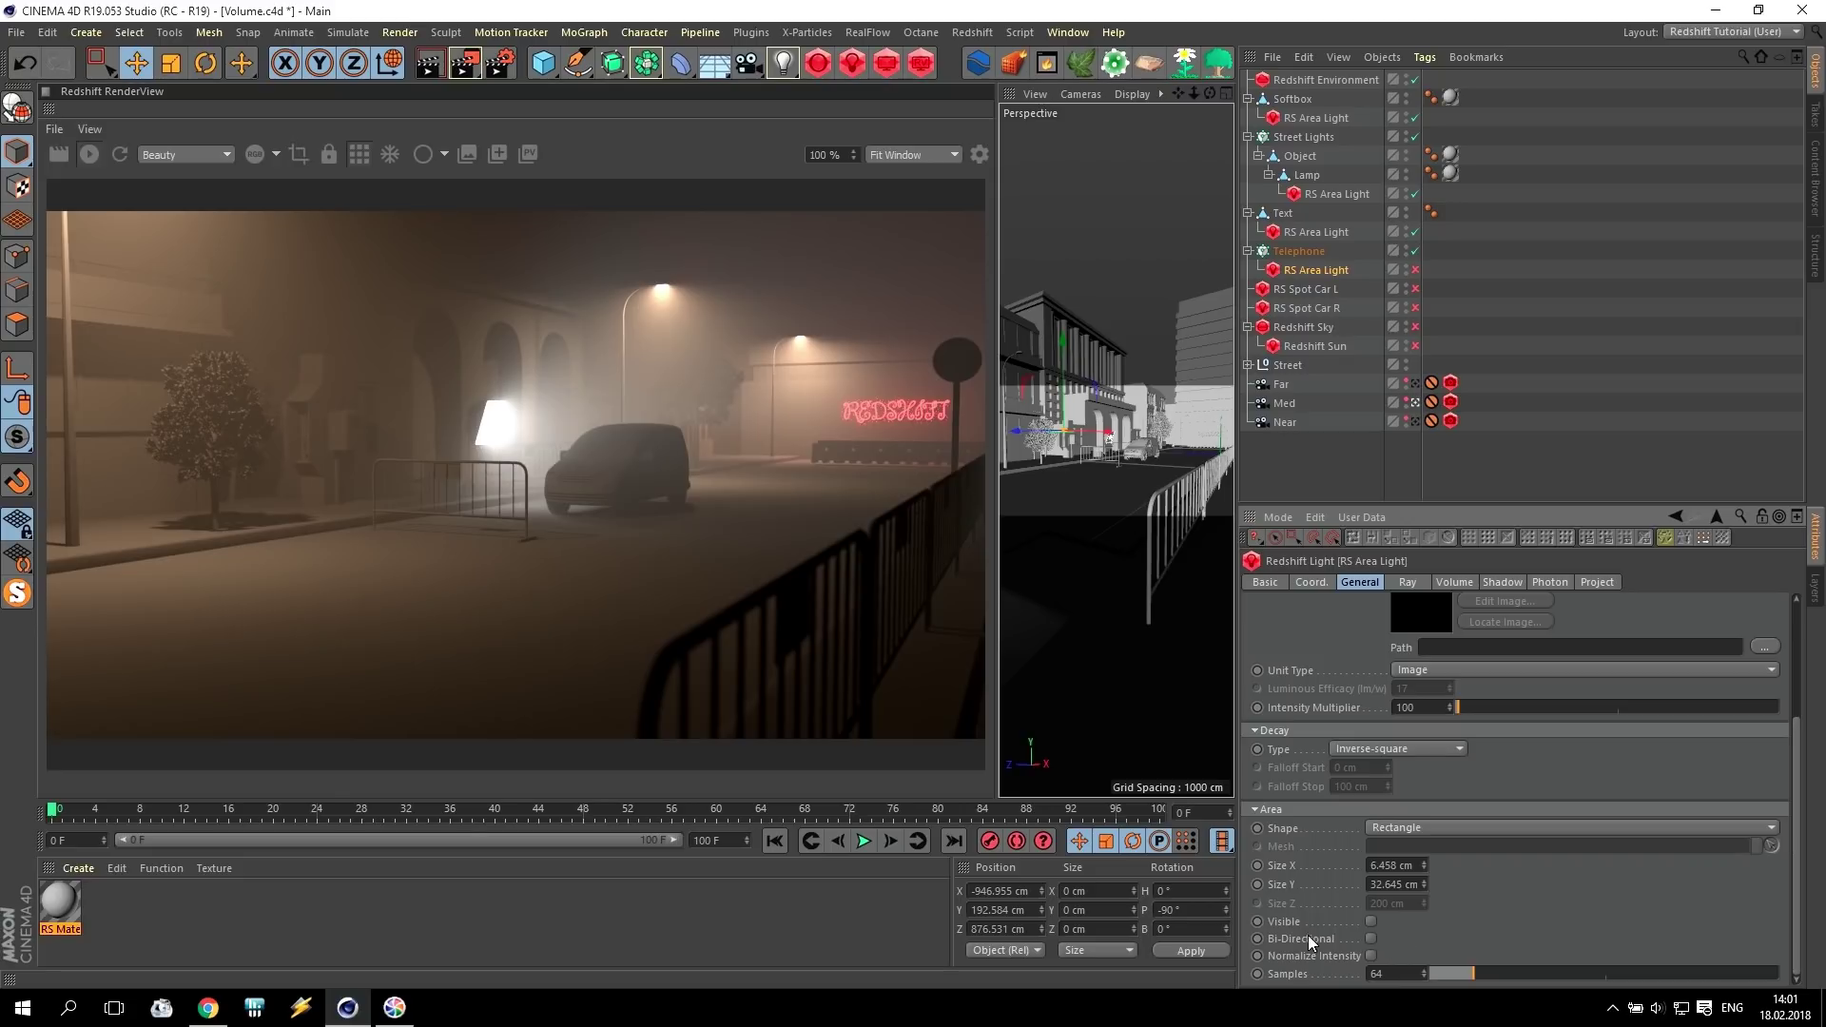
left_click(1370, 922)
Set the Telephone RS Area Light's volume contribution scale to 0.1 and enable the light.
left_click(1452, 583)
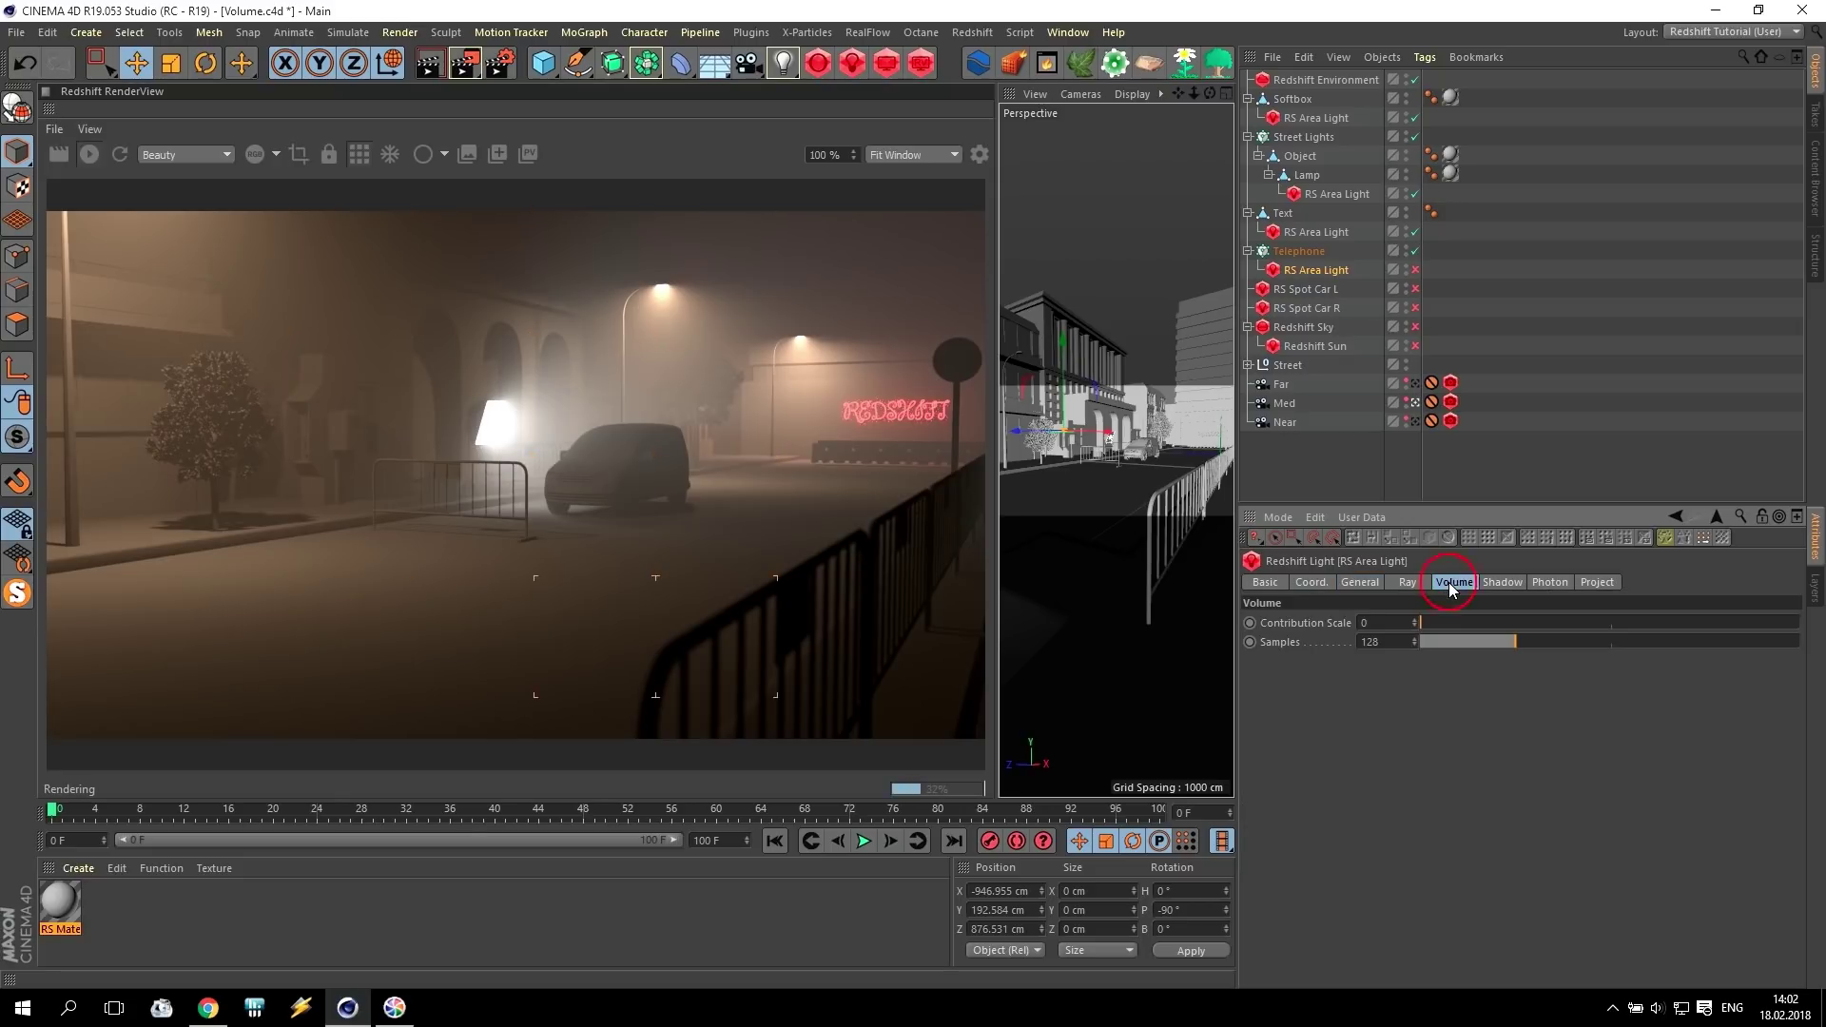
left_click(1390, 623)
key("Return")
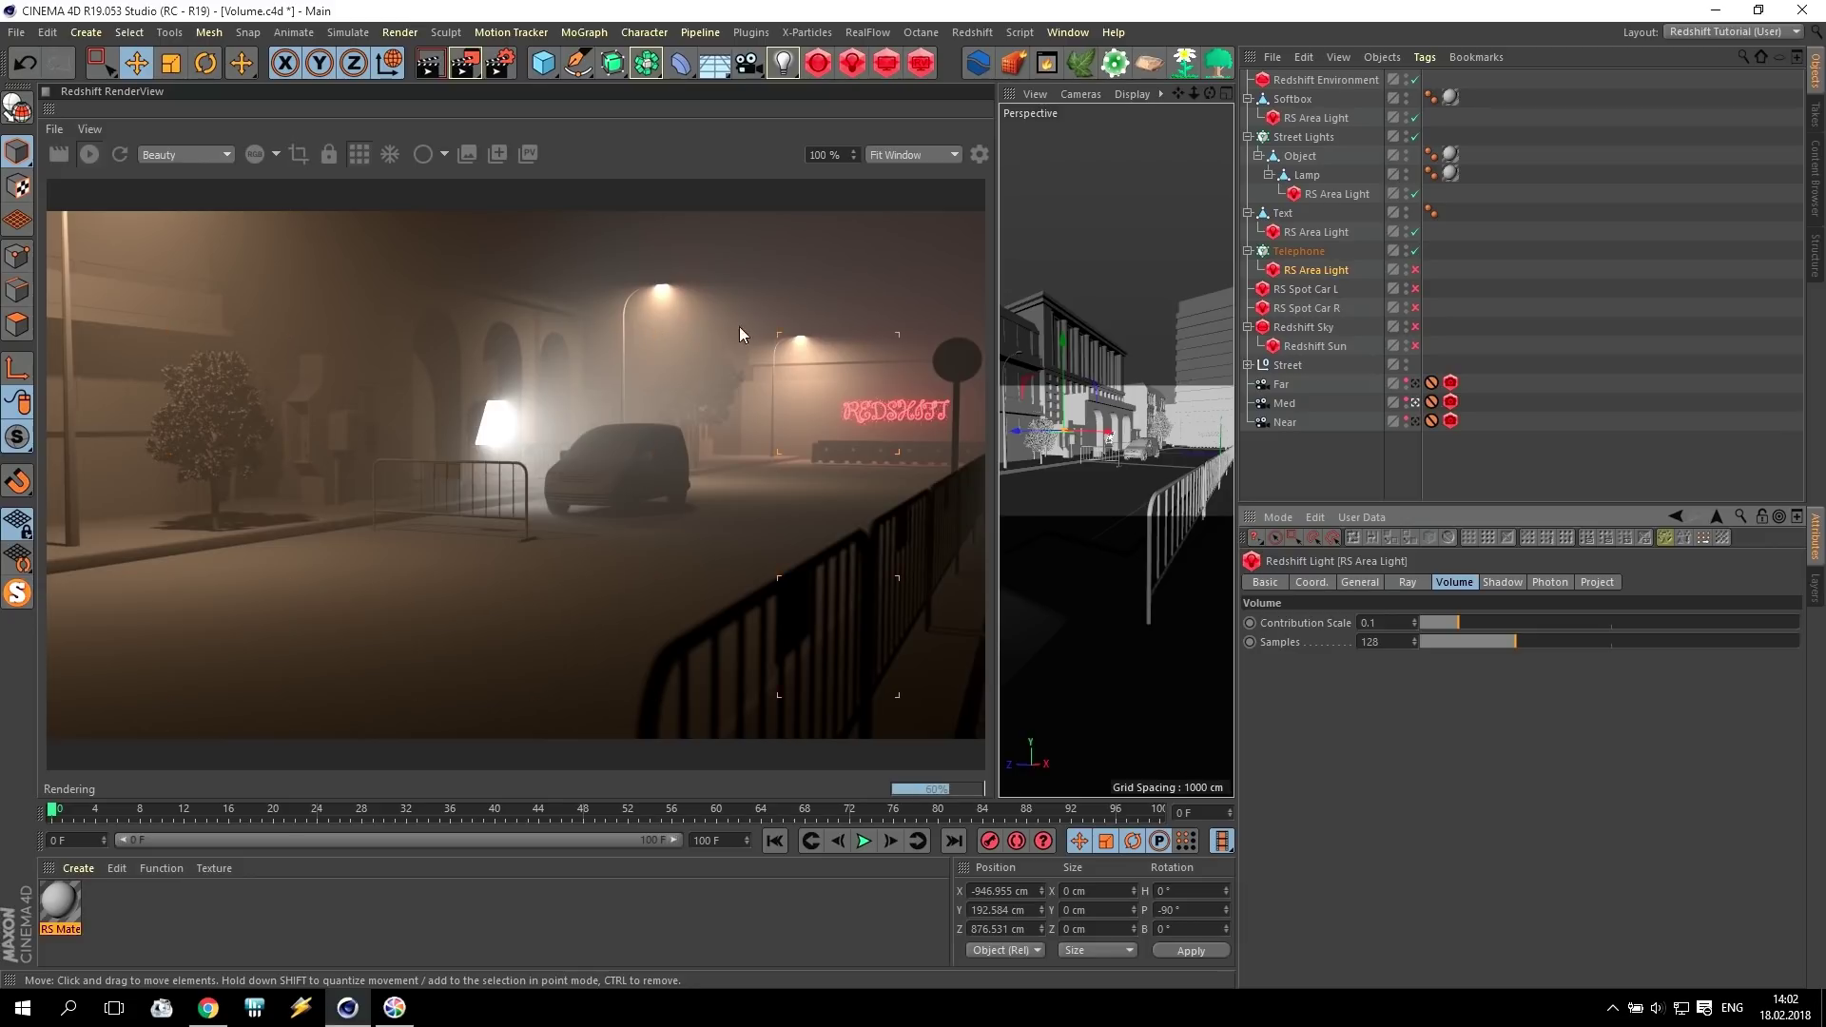
left_click(1414, 270)
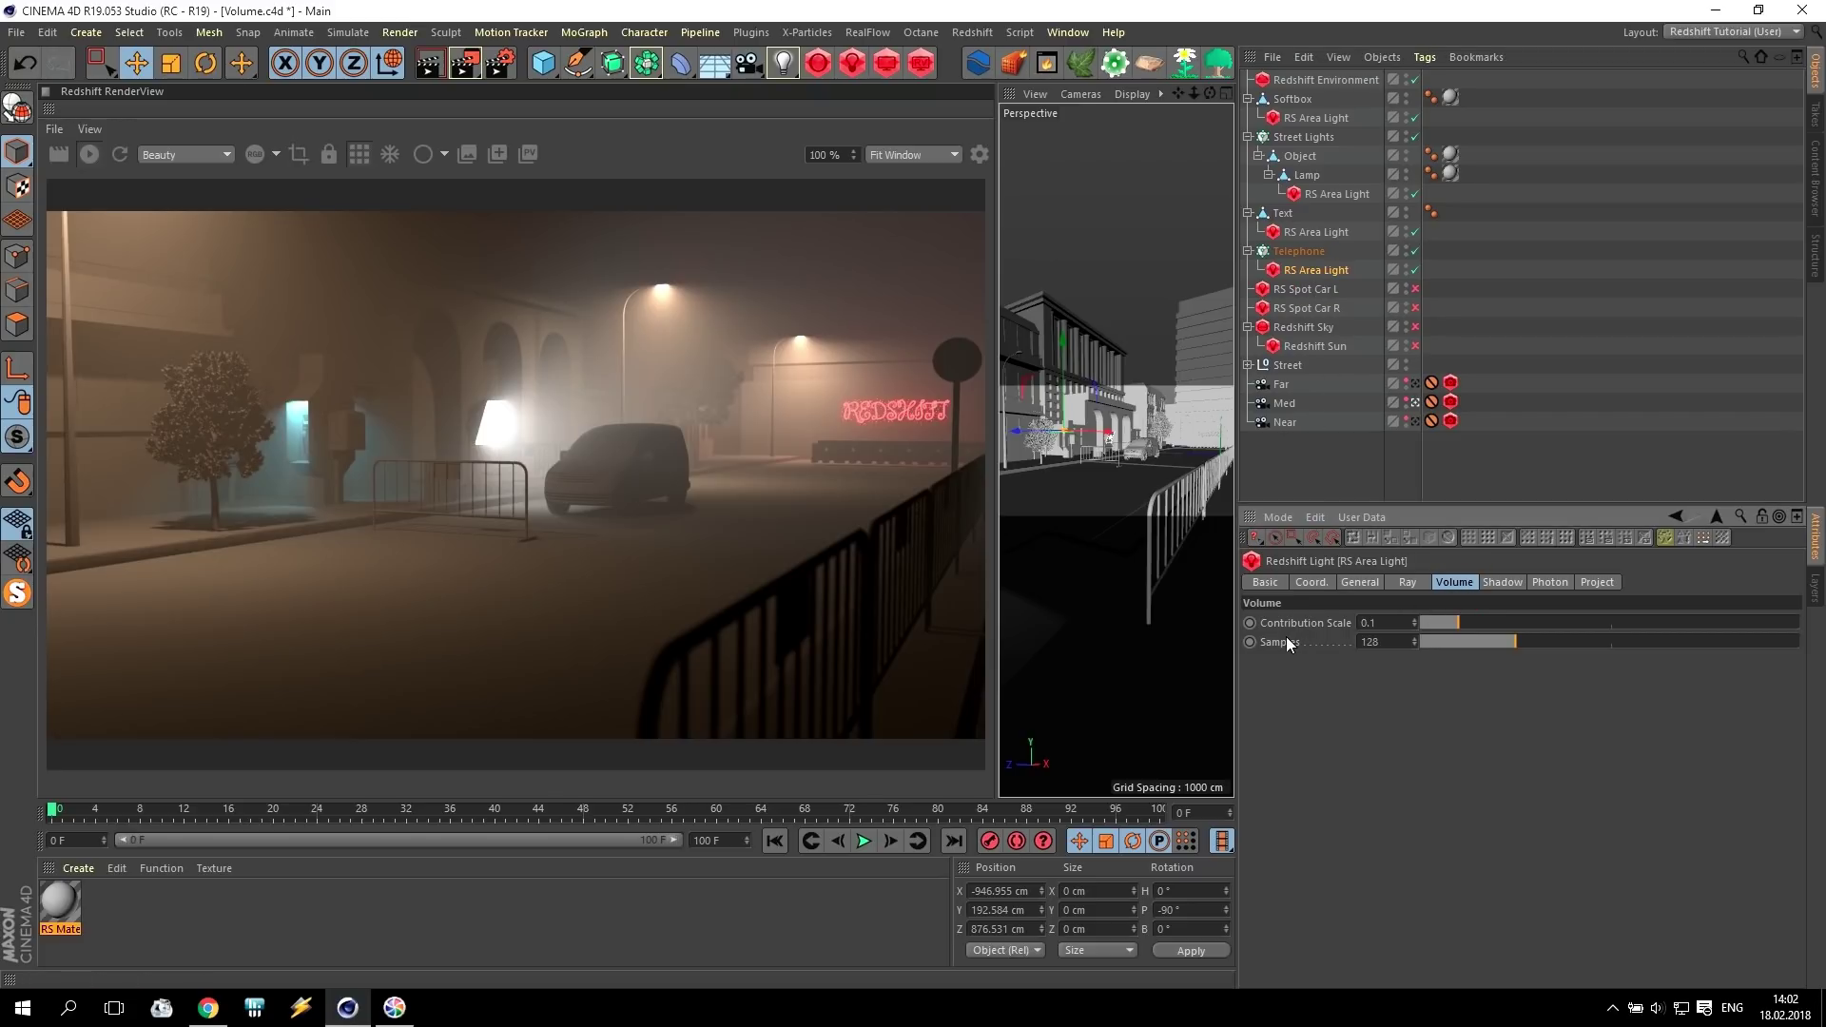
Try a volume contribution scale of 1 on the Telephone RS Area Light and return it to 0.1.
left_click(1409, 624)
type("1")
key("Return")
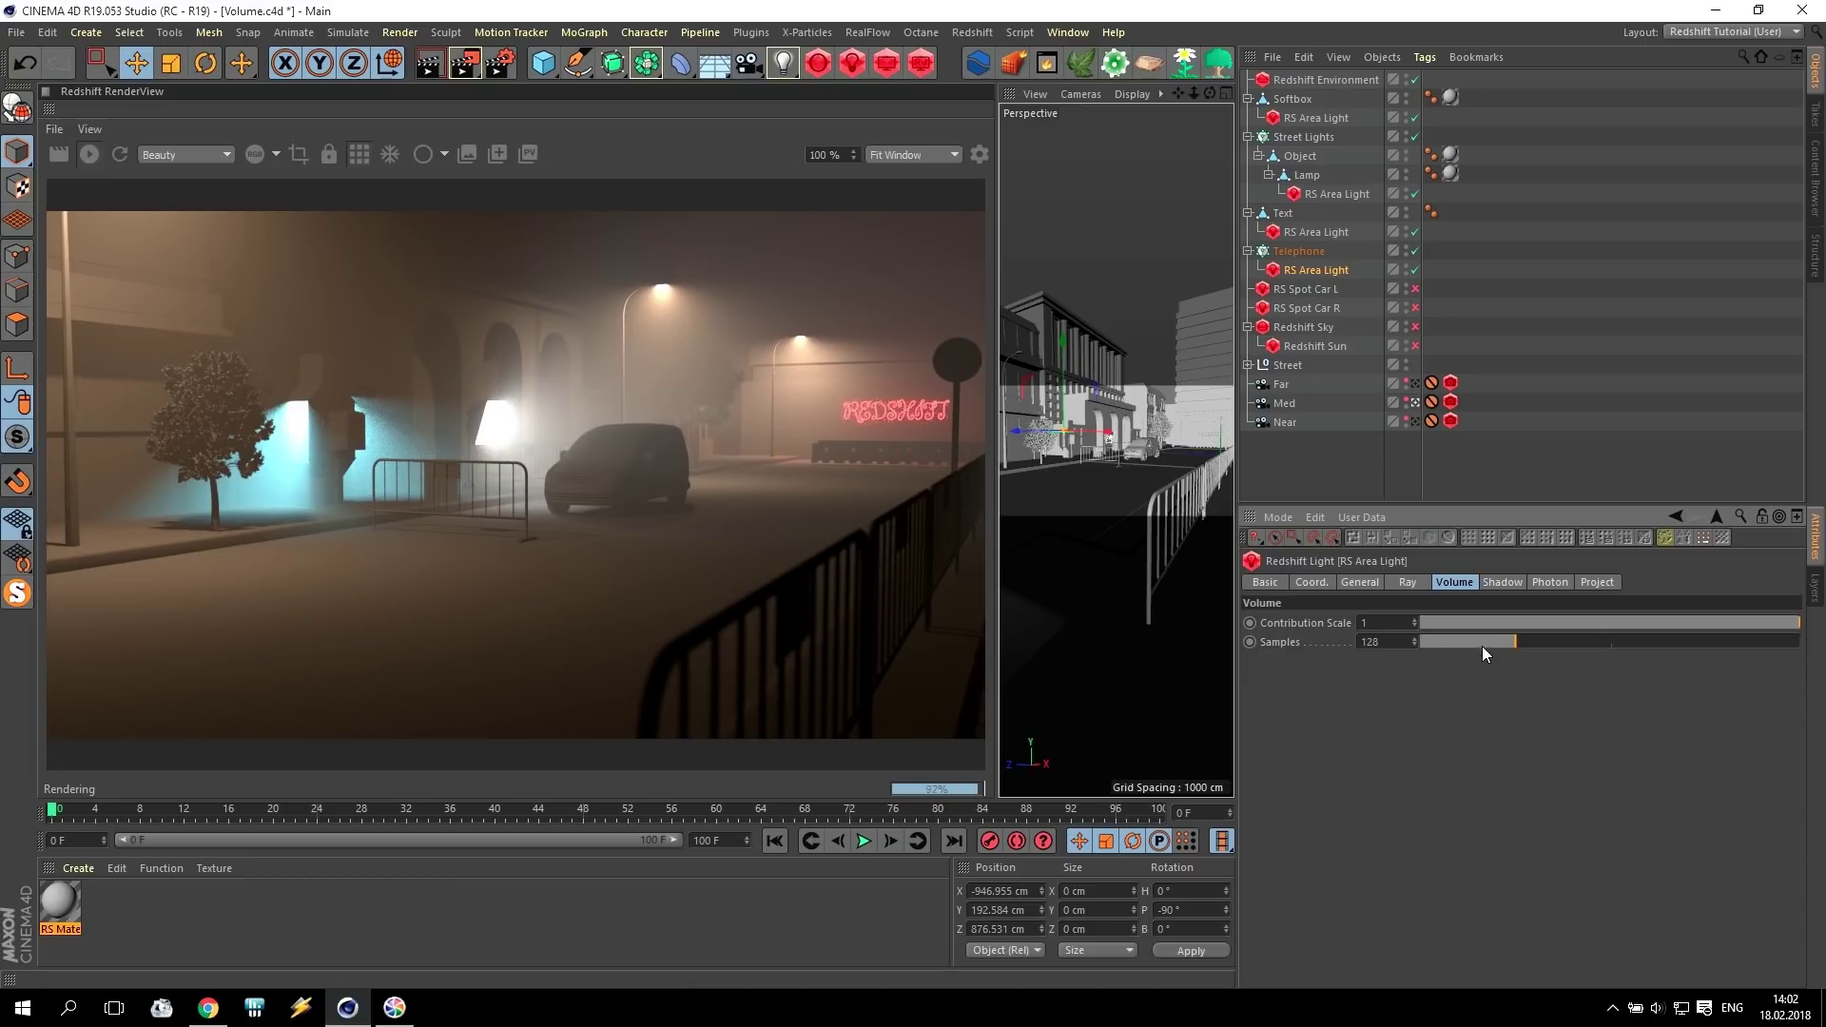
left_click(1362, 623)
type("0.1")
key("Return")
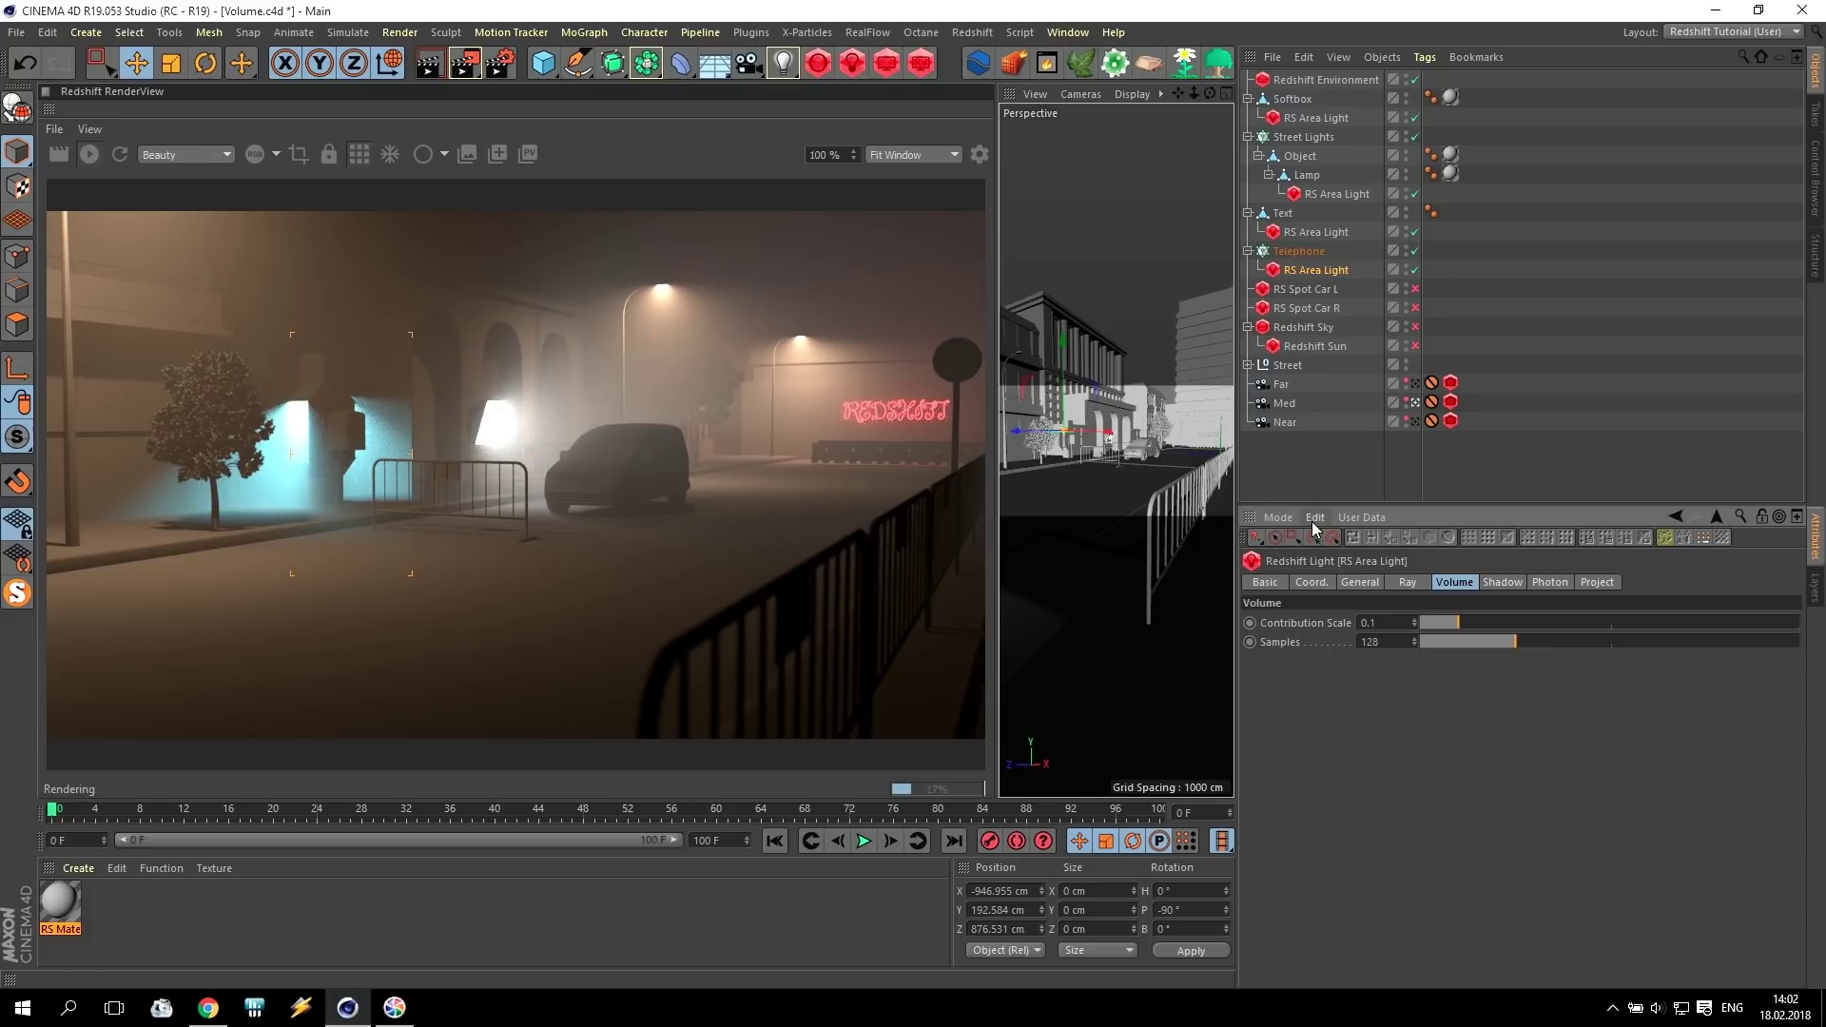
Select both car spot lights, RS Spot Car L and RS Spot Car R, and enable them.
left_click(1309, 288)
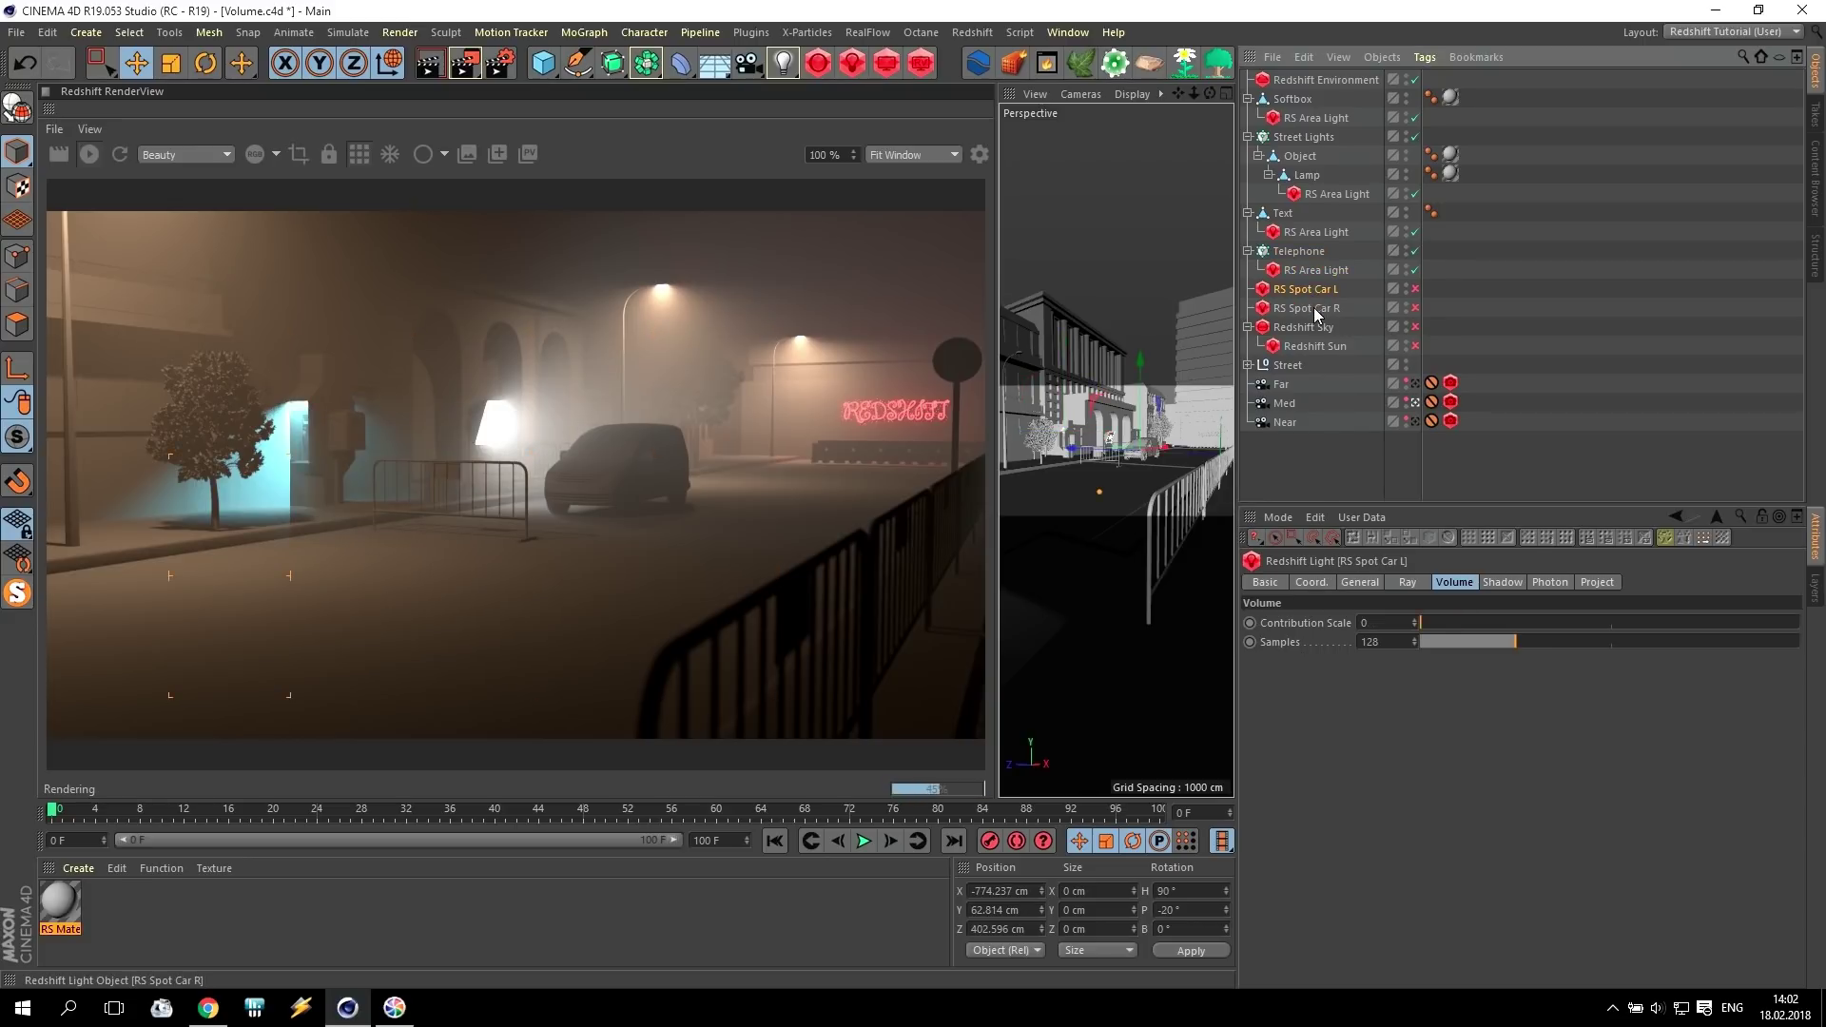
left_click(1311, 307, "shift")
left_click(1415, 288)
left_click(1415, 307)
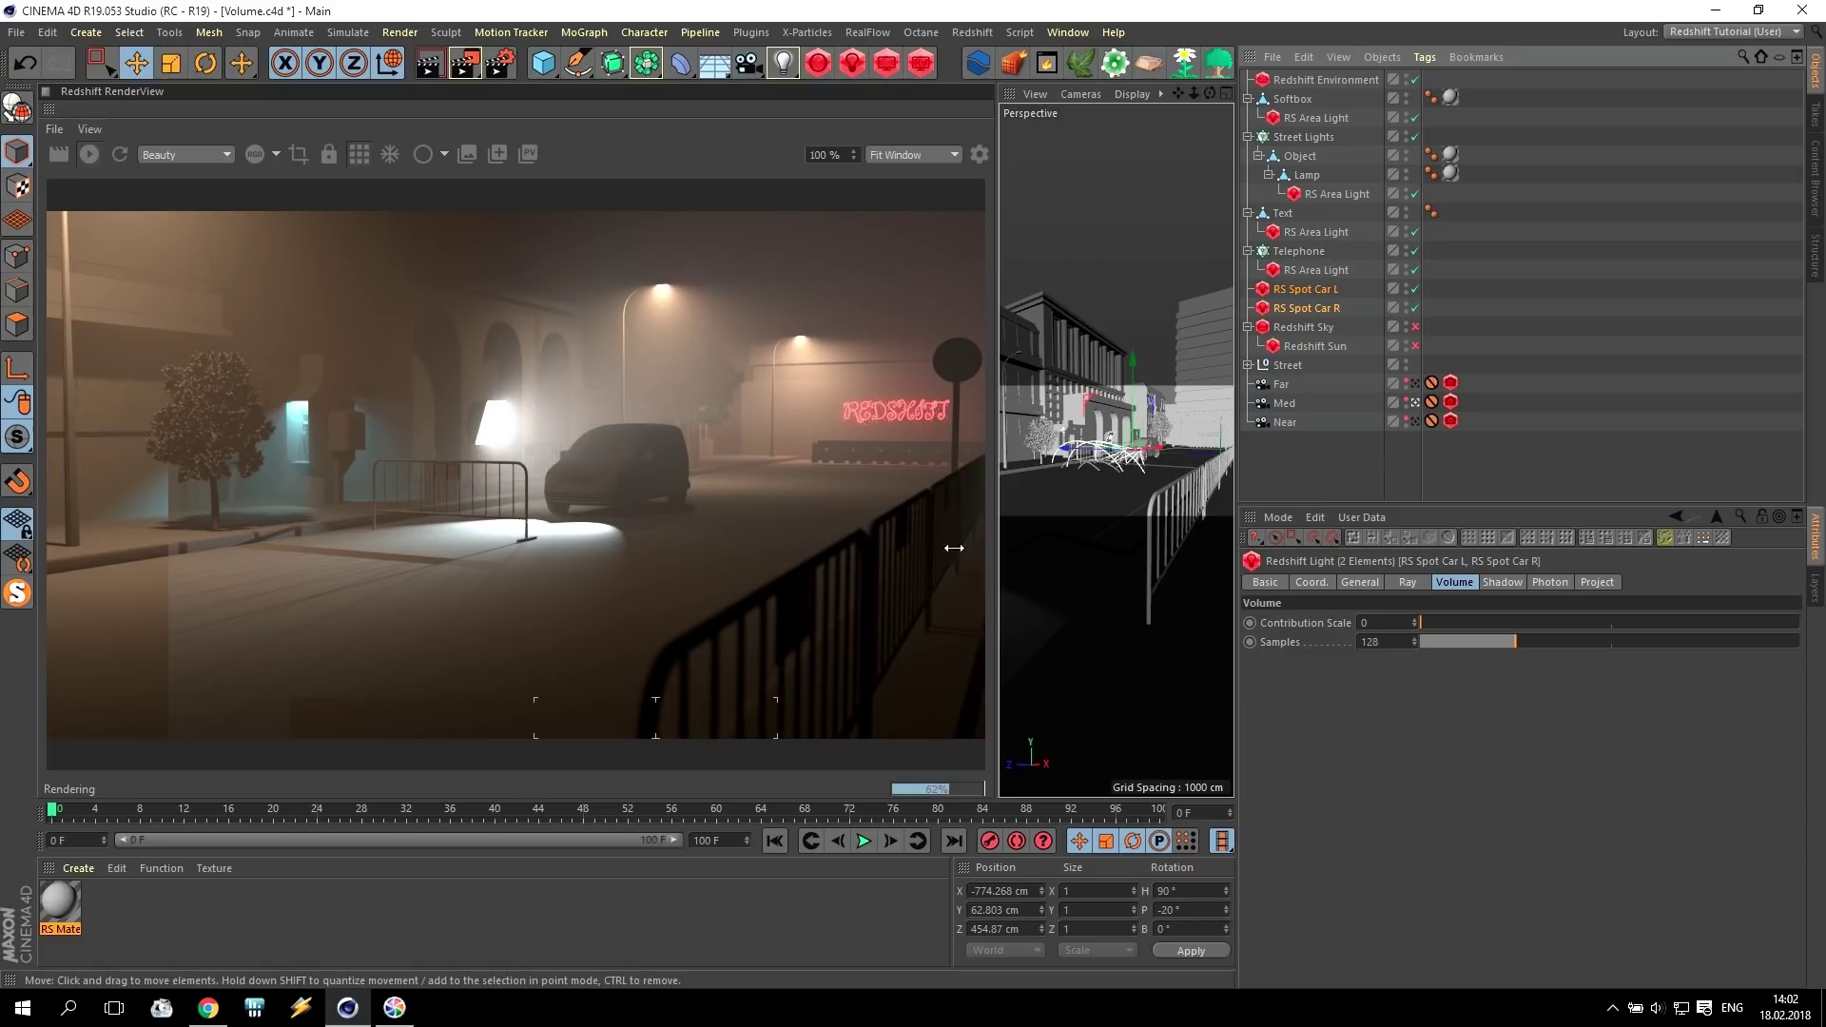
Try volume contribution scales of 0.1 and 0.01 on the two car spot lights.
left_click(1452, 583)
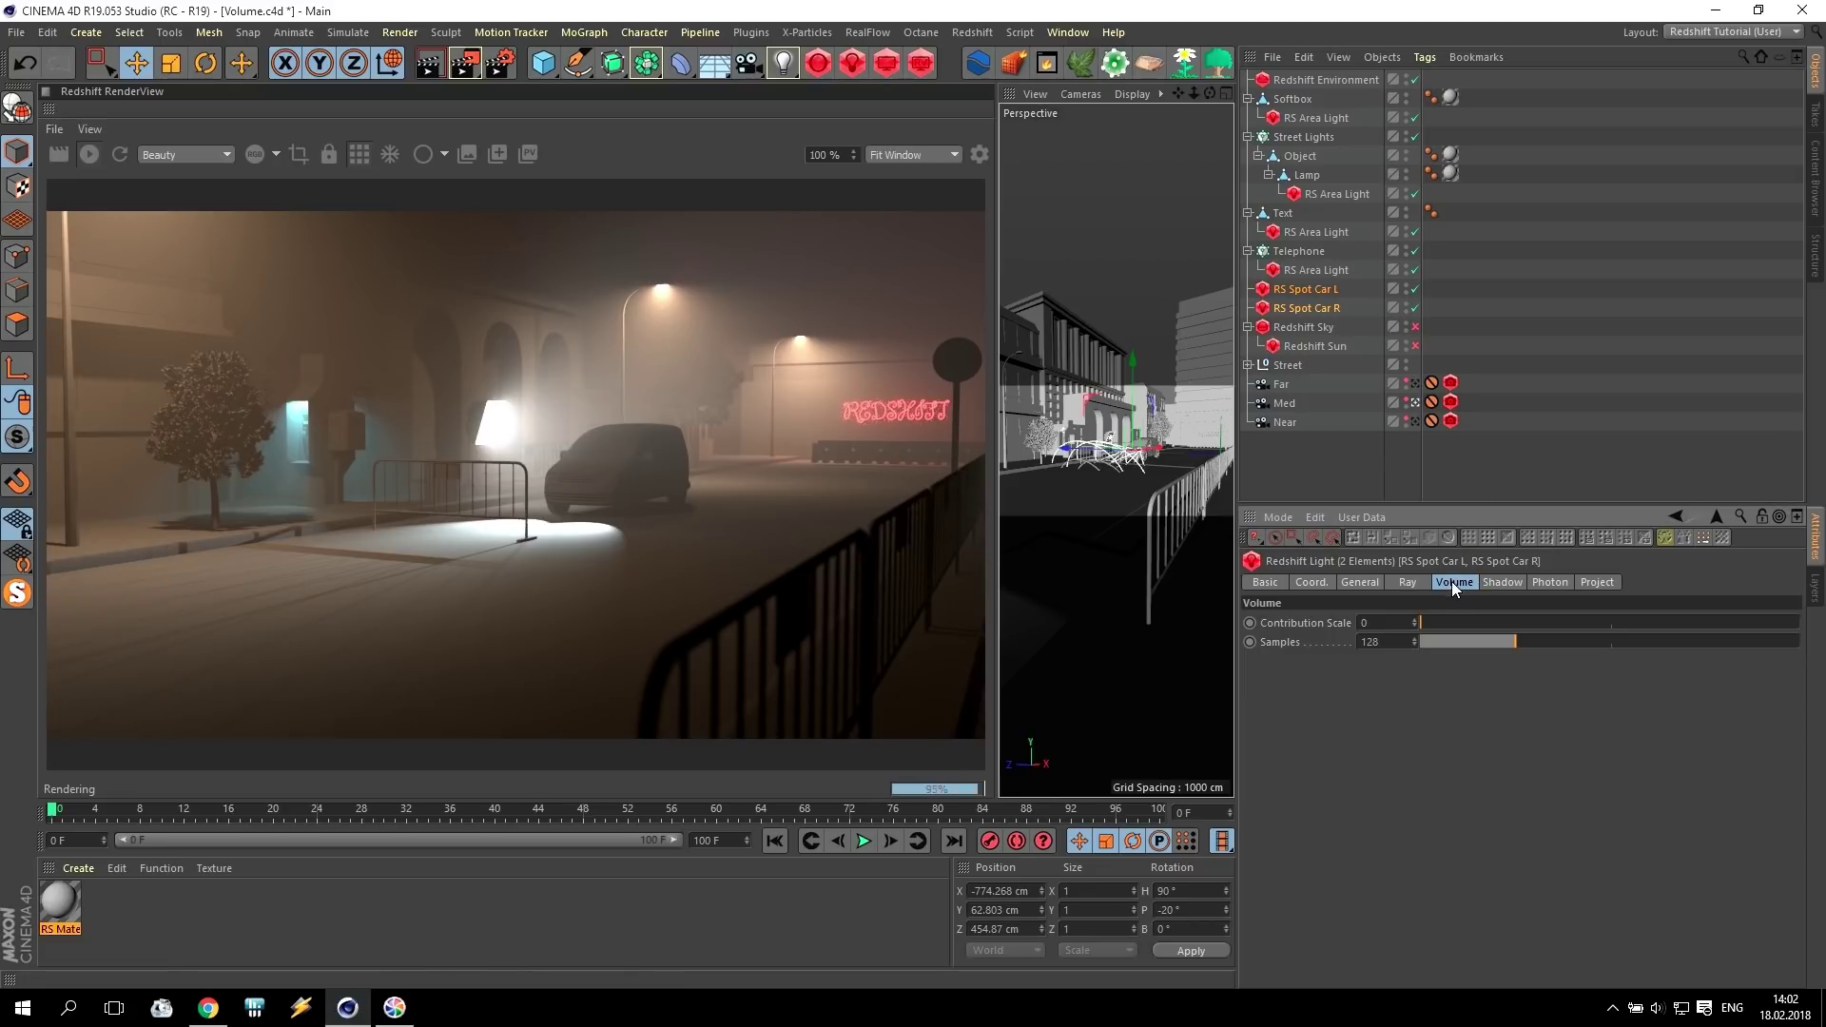
left_click(1396, 622)
type("0.1")
key("Return")
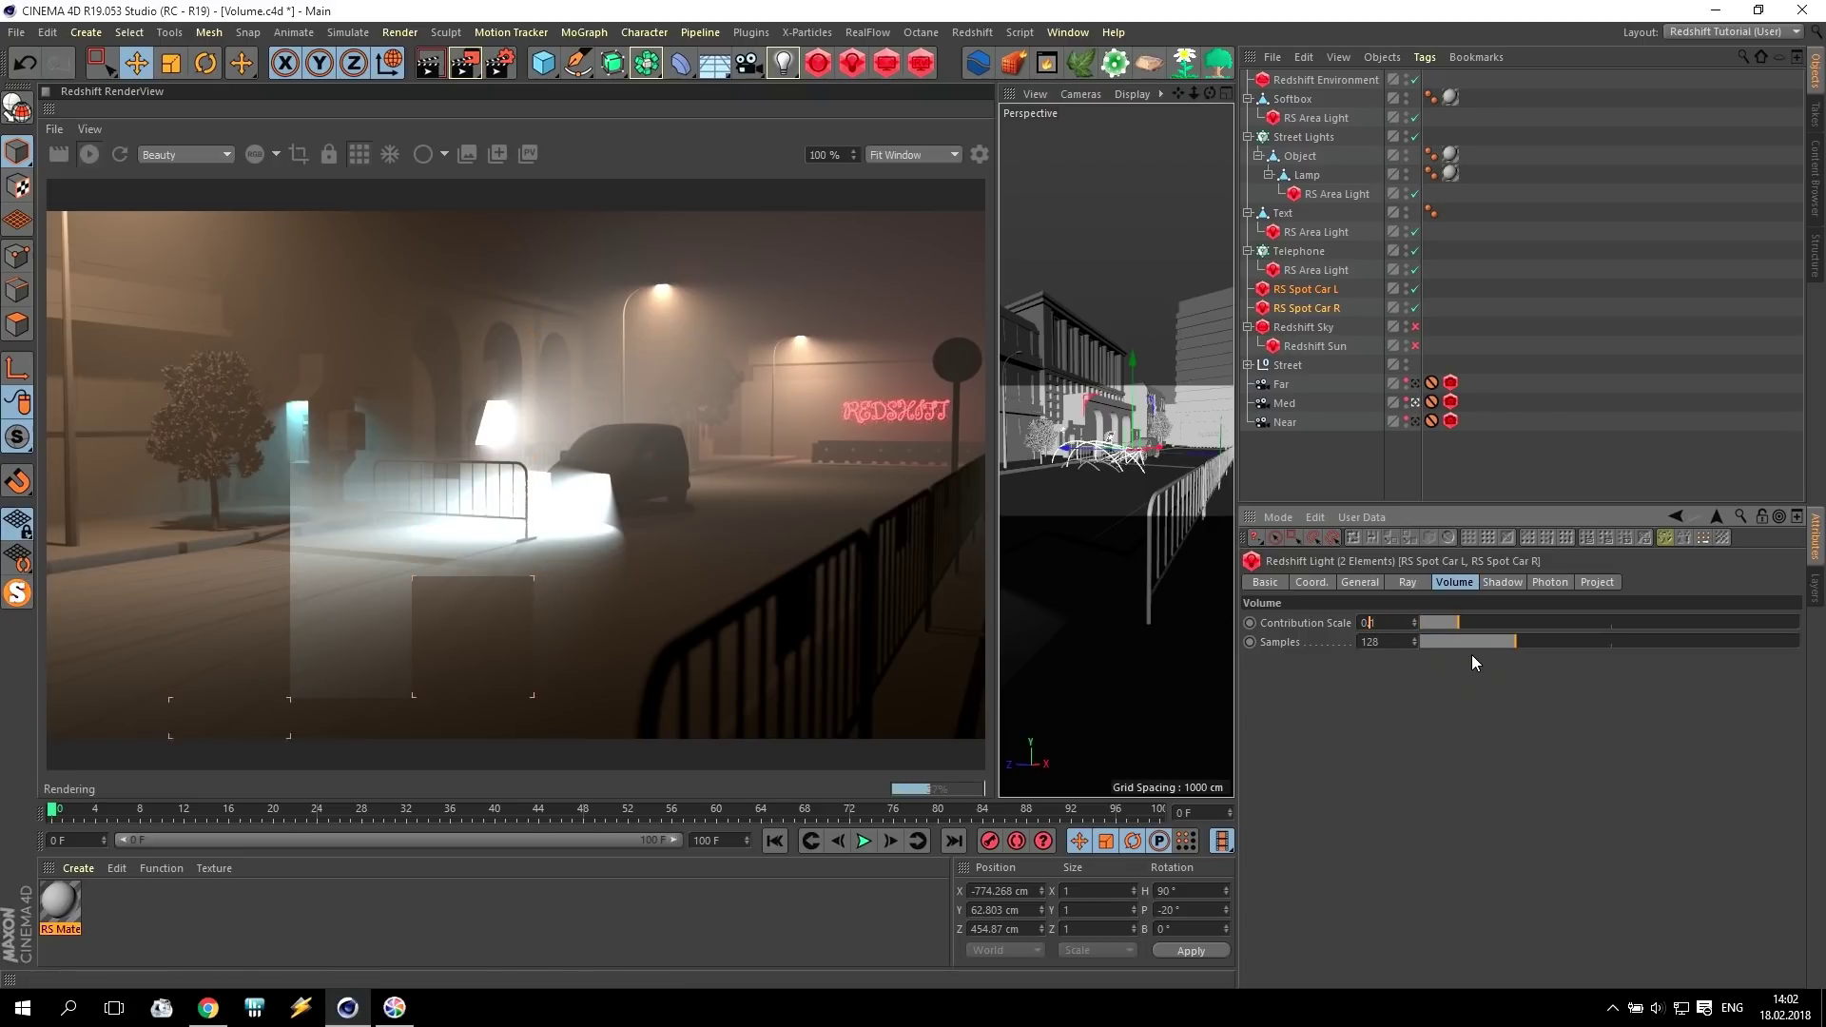
type("0")
key("Return")
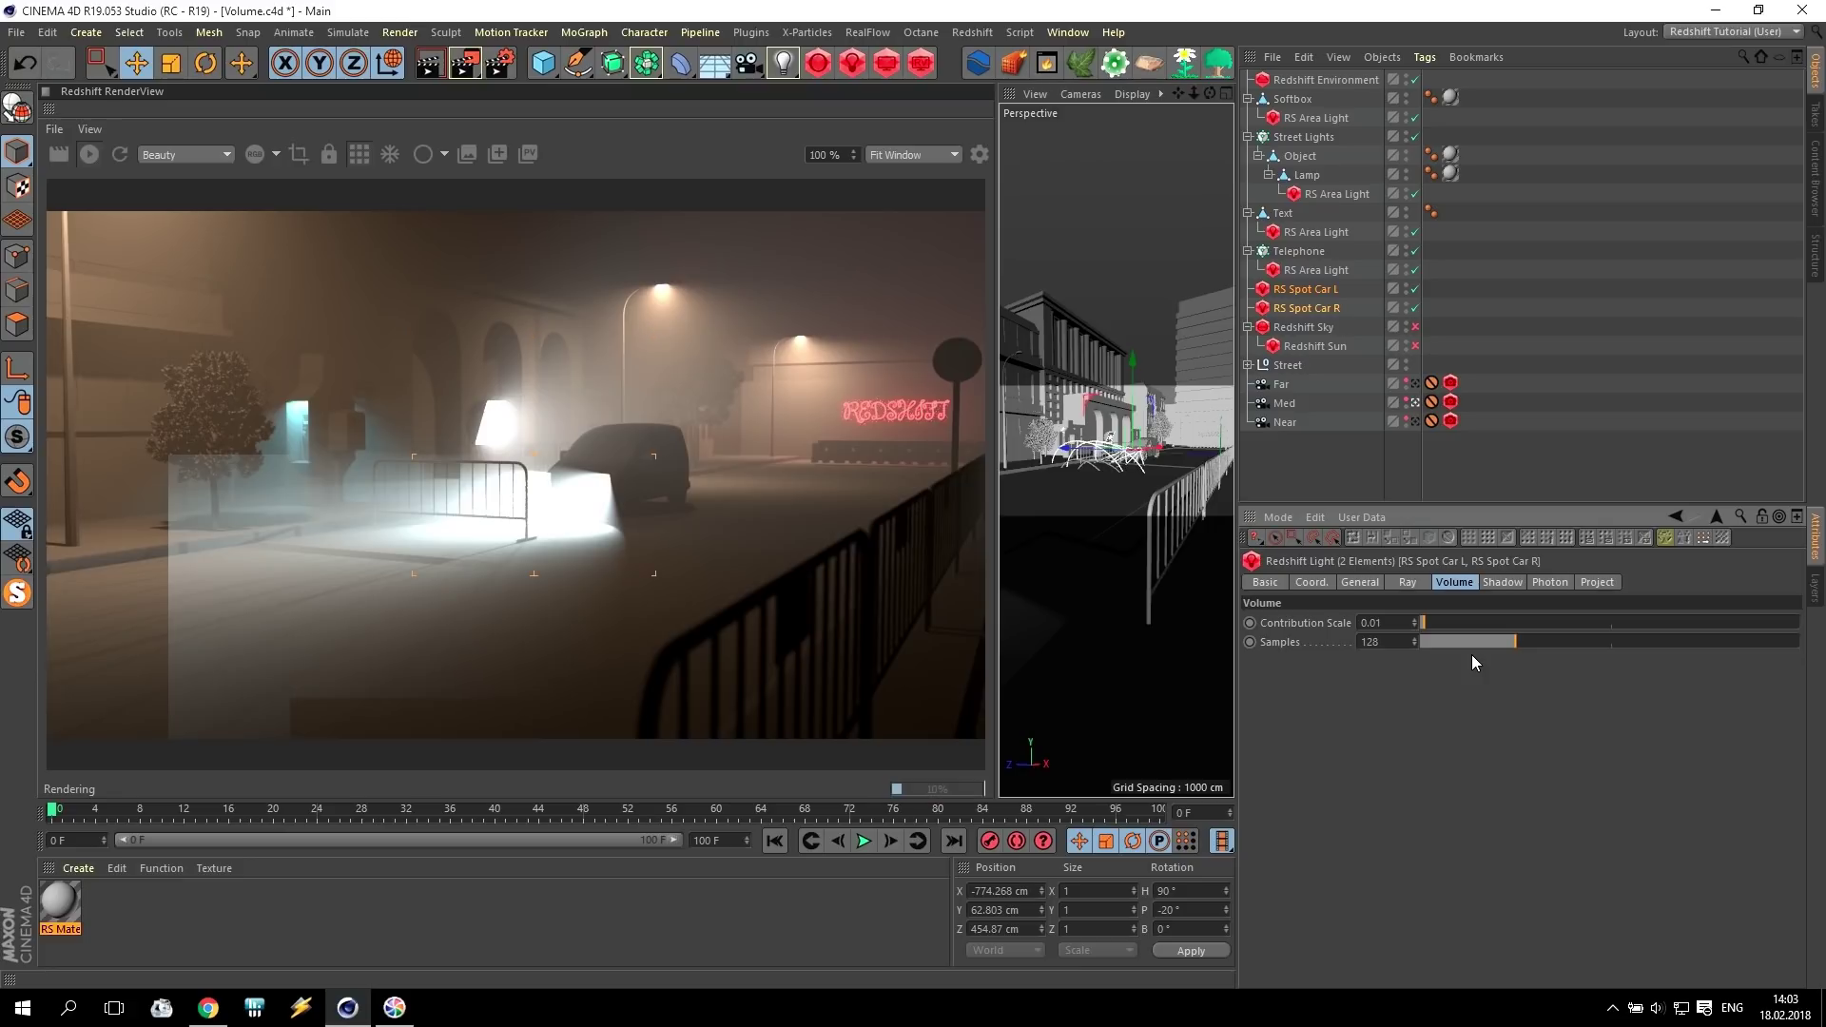
Set both car spot lights' volume contribution scale to 0.05 and review their intensity and cone settings.
left_click_drag(1375, 624, 1403, 626)
type("5")
key("Return")
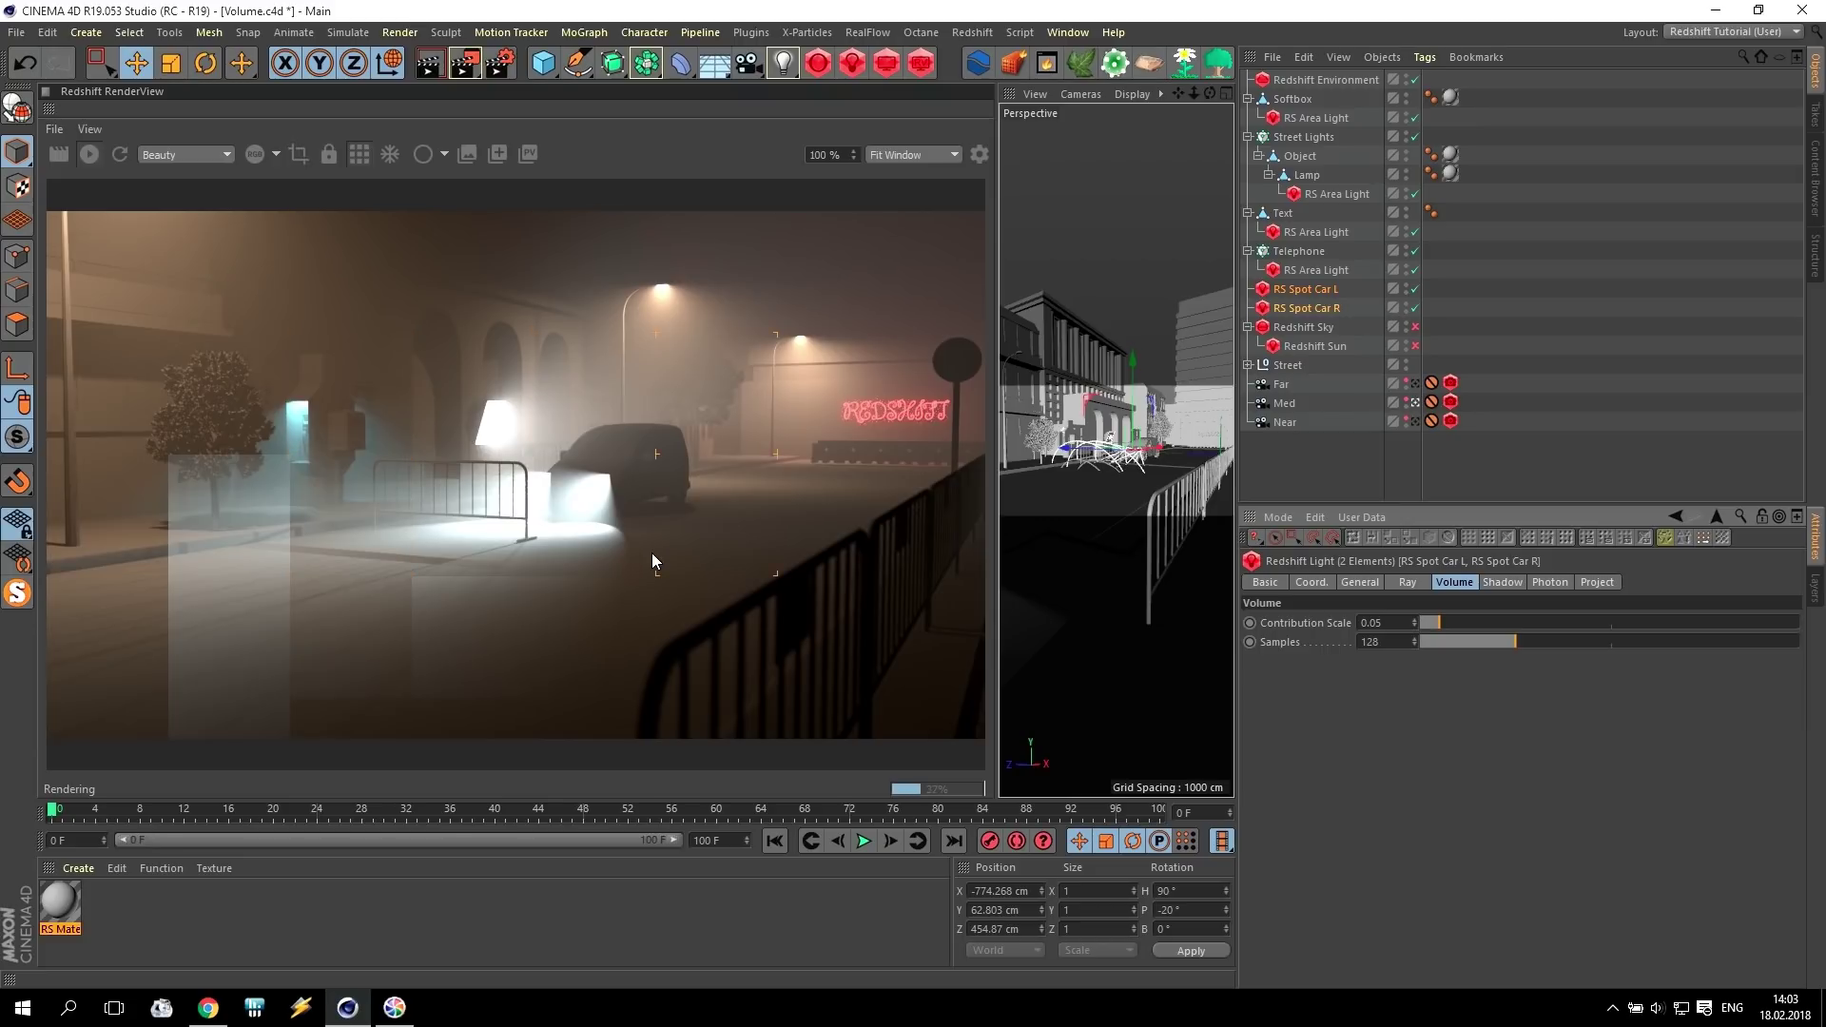
left_click(1360, 583)
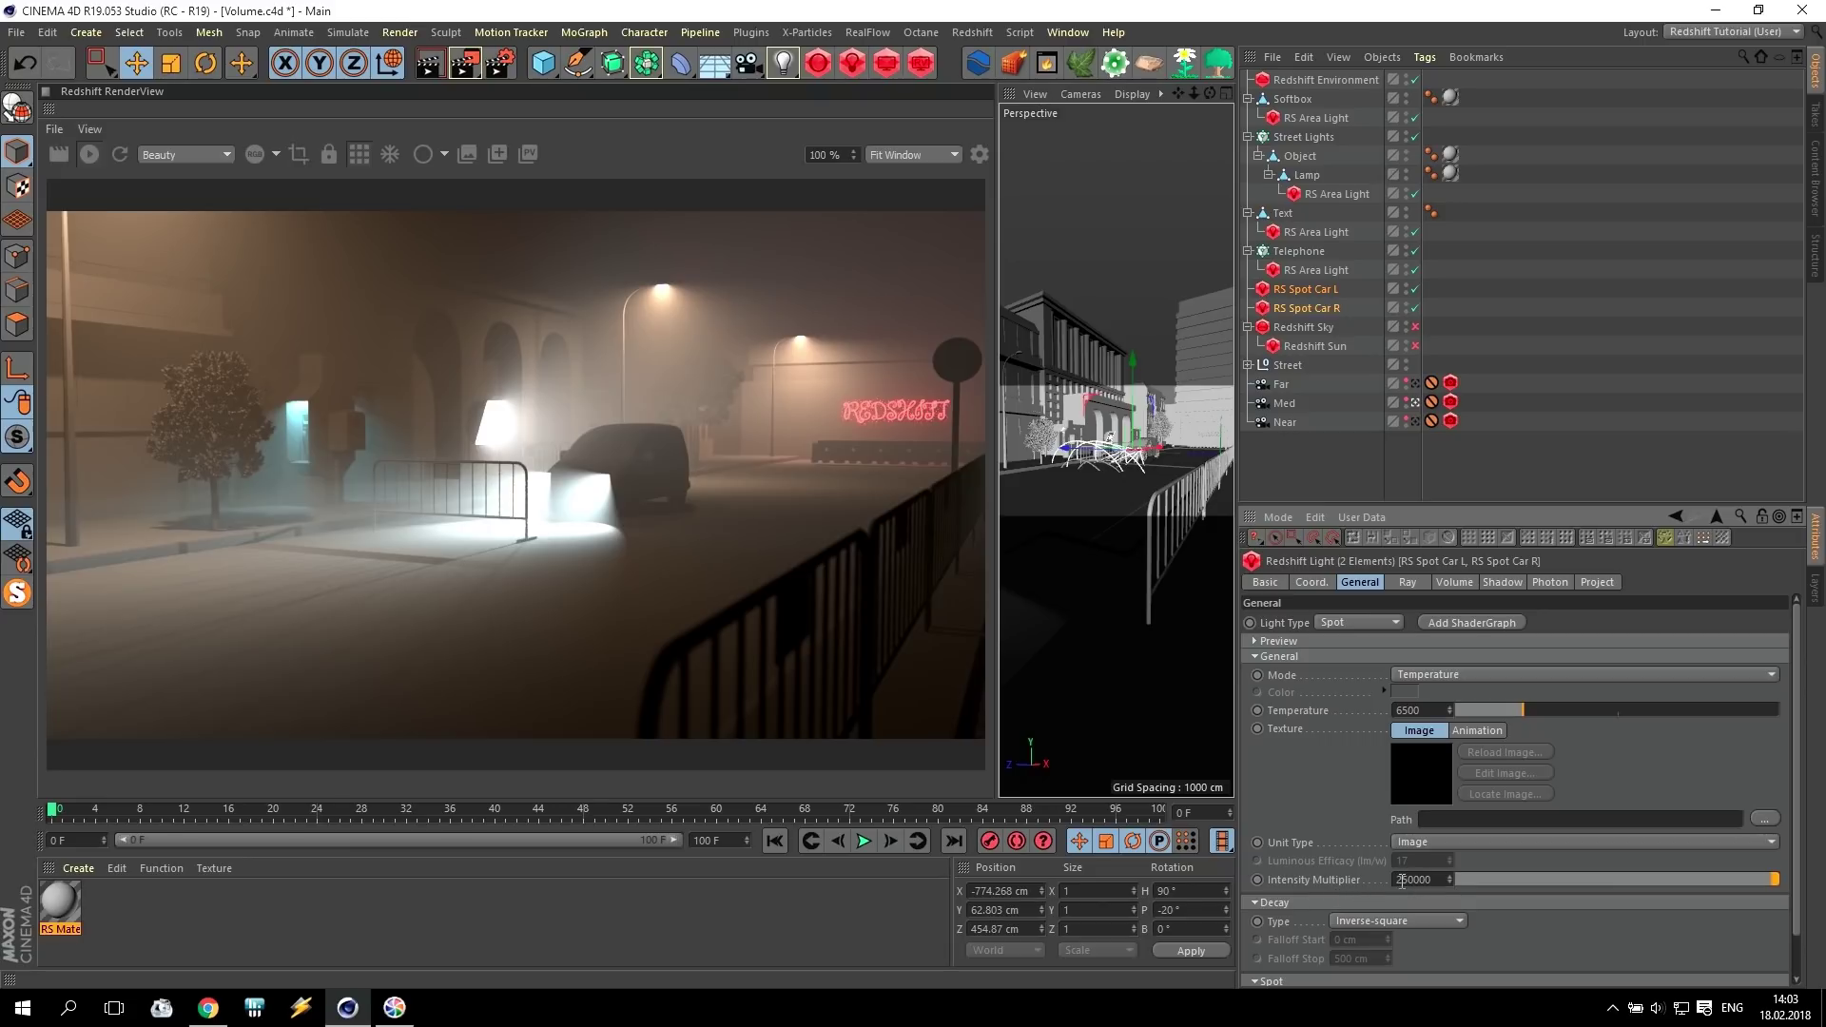
left_click_drag(1796, 800, 1796, 861)
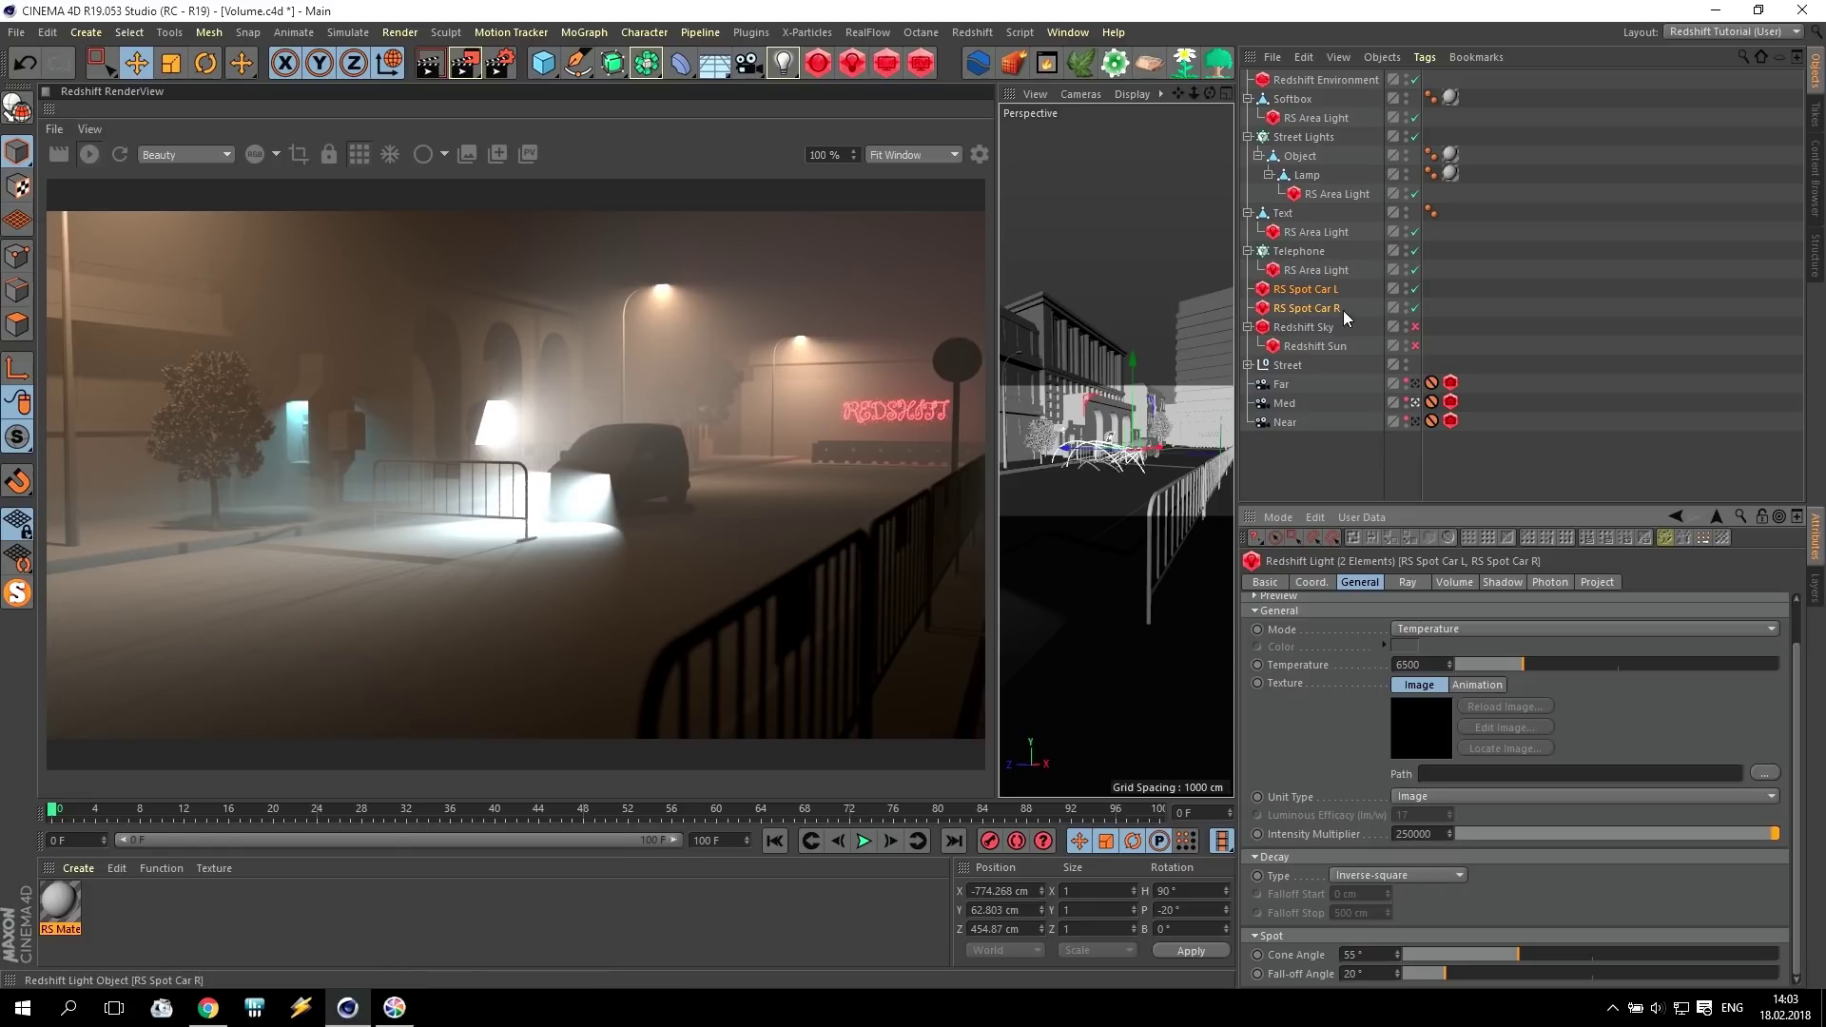
Disable the car, Telephone, Text, Street Lights and Softbox lights, and enable the Redshift Sky and Redshift Sun instead.
left_click_drag(1415, 308, 1415, 191)
left_click(1415, 120)
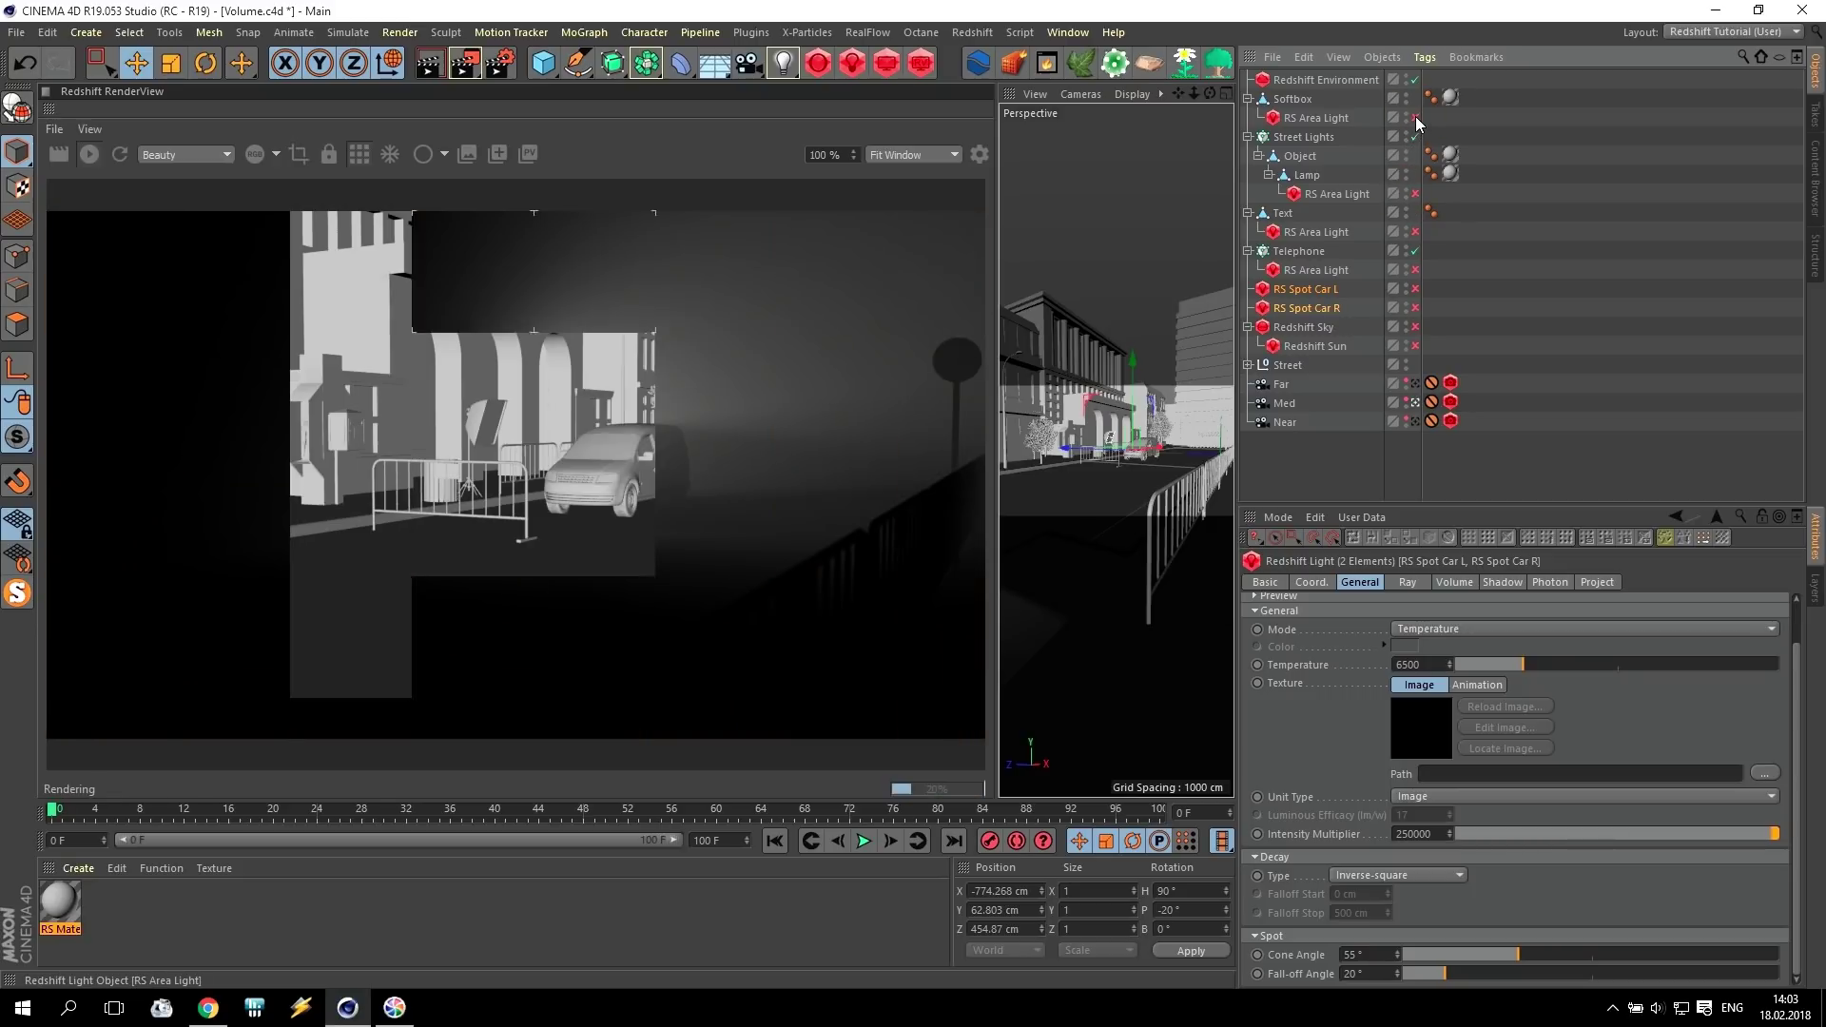
left_click(1314, 345)
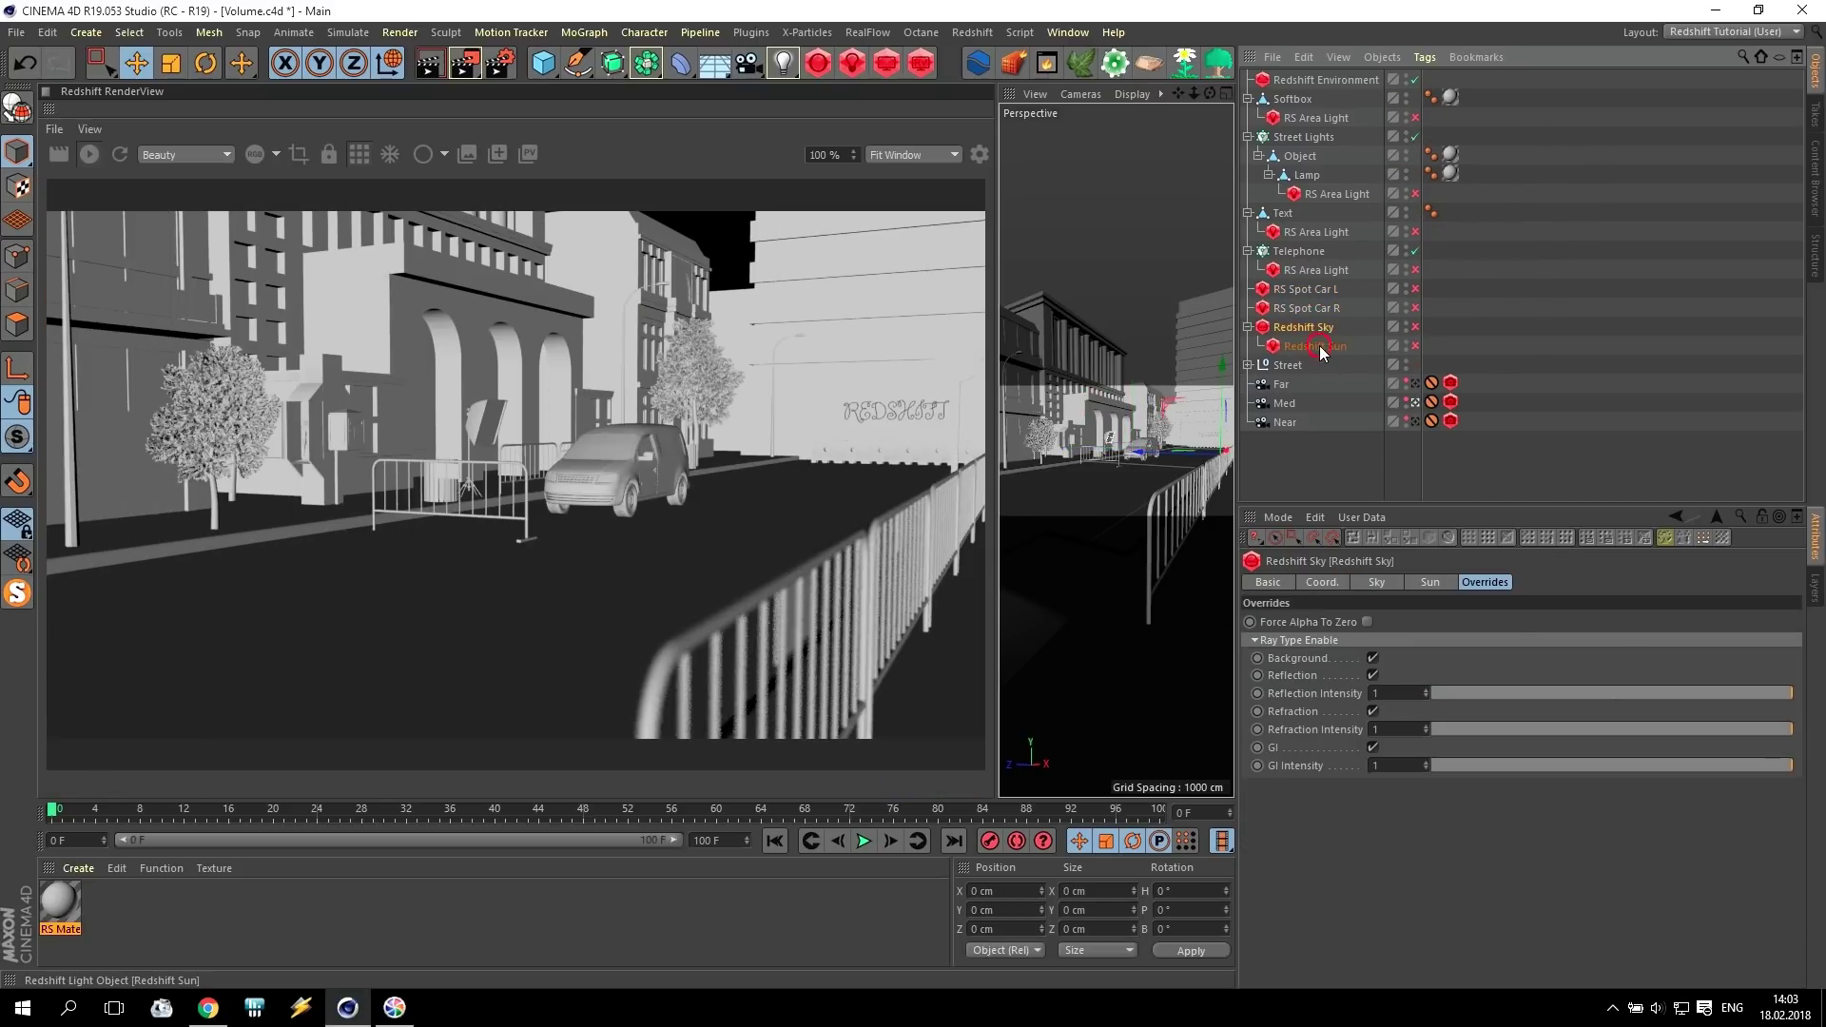
left_click(1415, 327)
left_click(1416, 344)
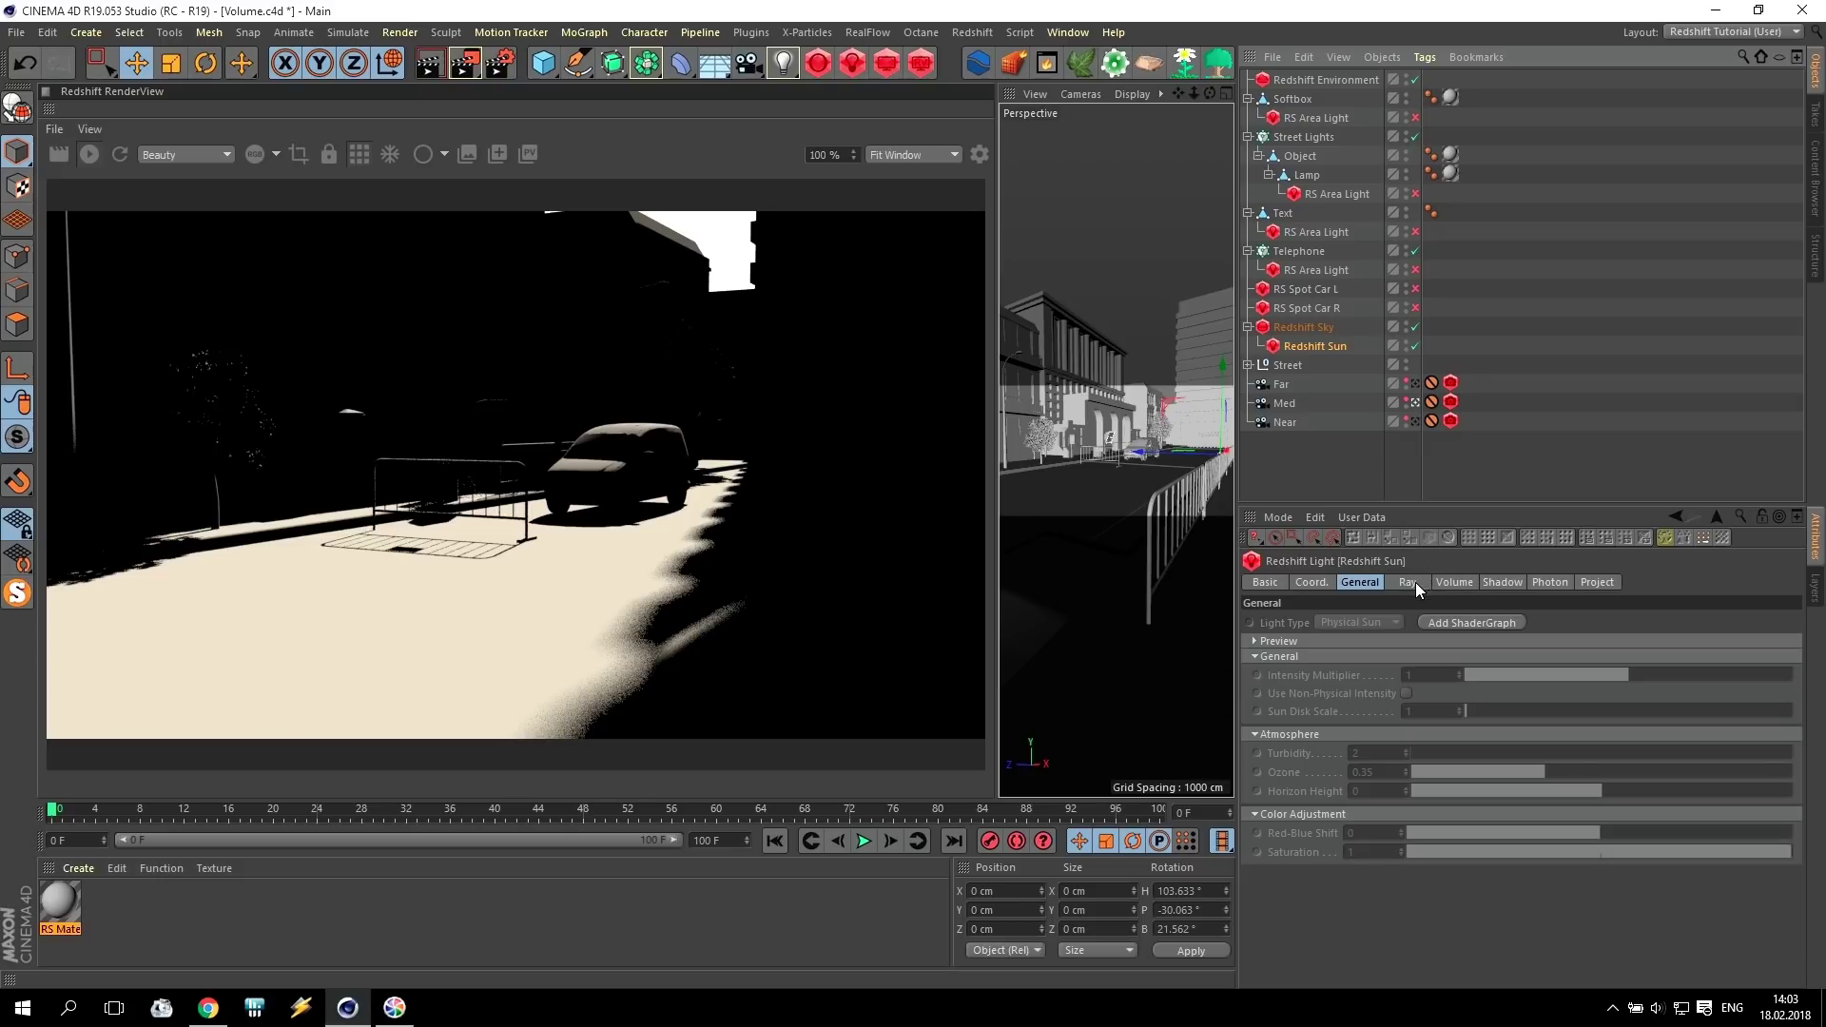
Set the Redshift Sun's volume contribution scale to 0.1.
left_click(1454, 582)
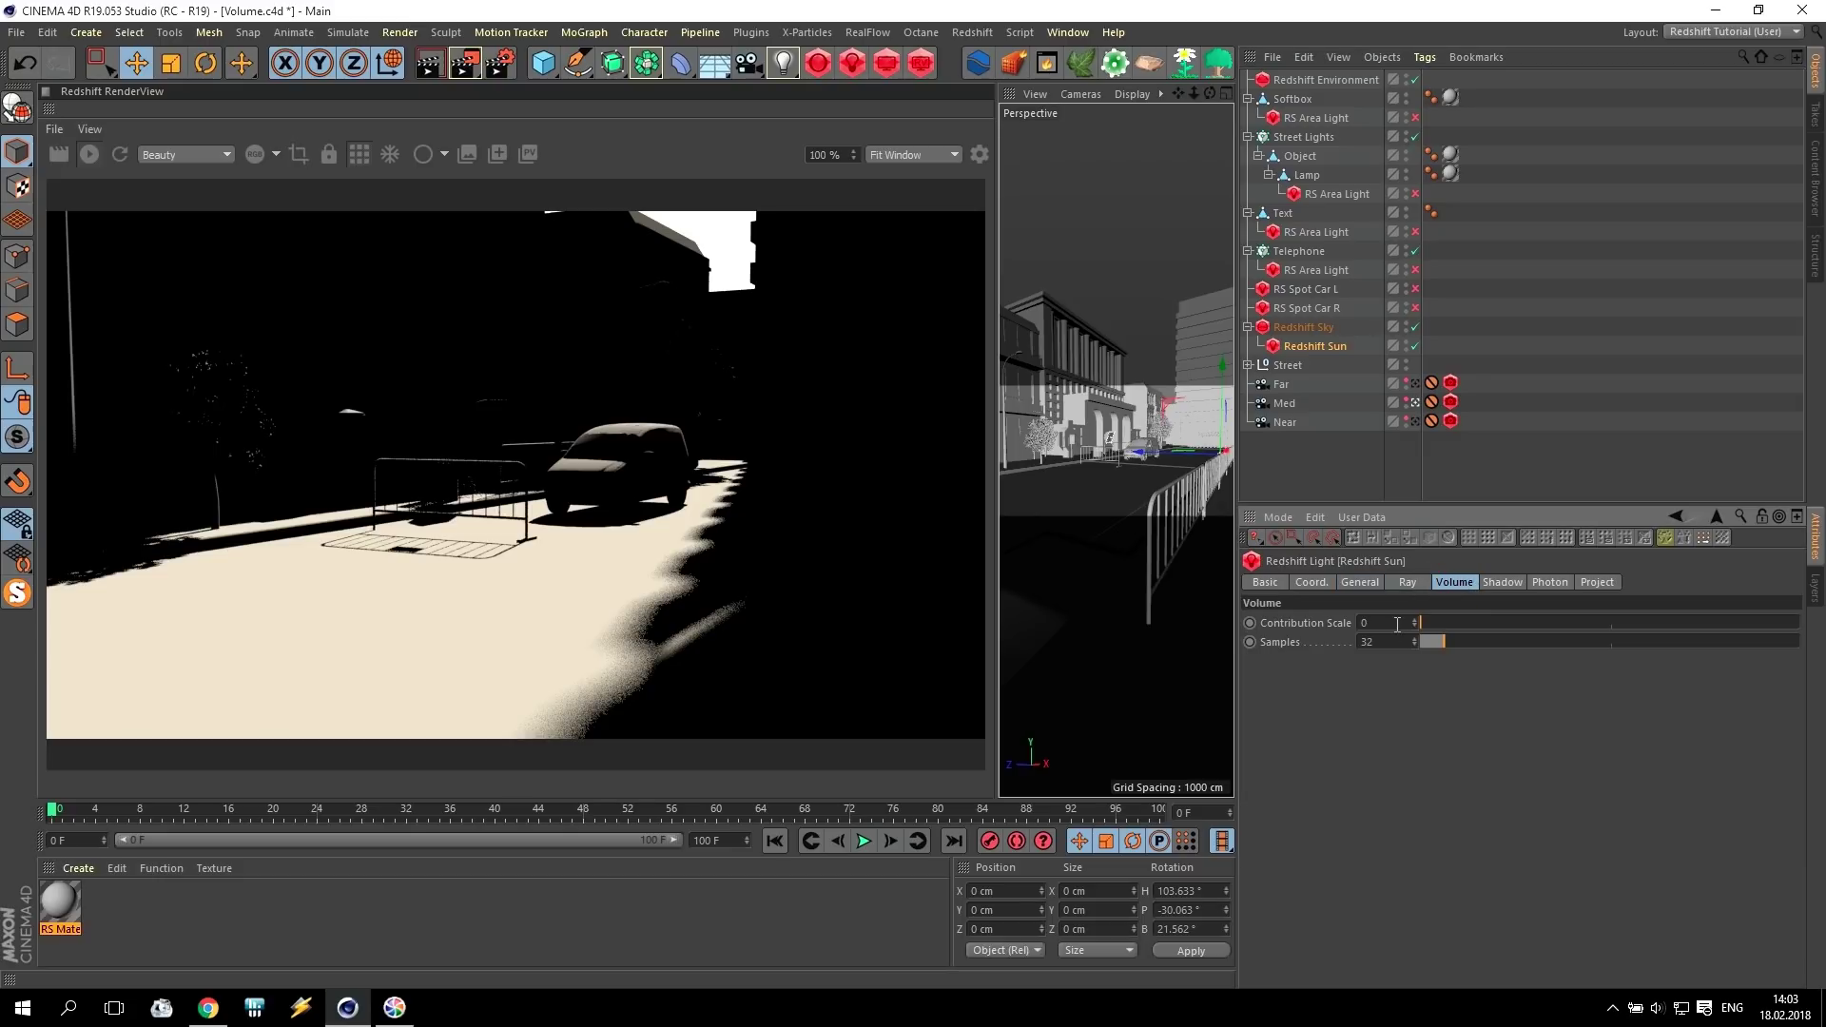
type("0.1")
key("Return")
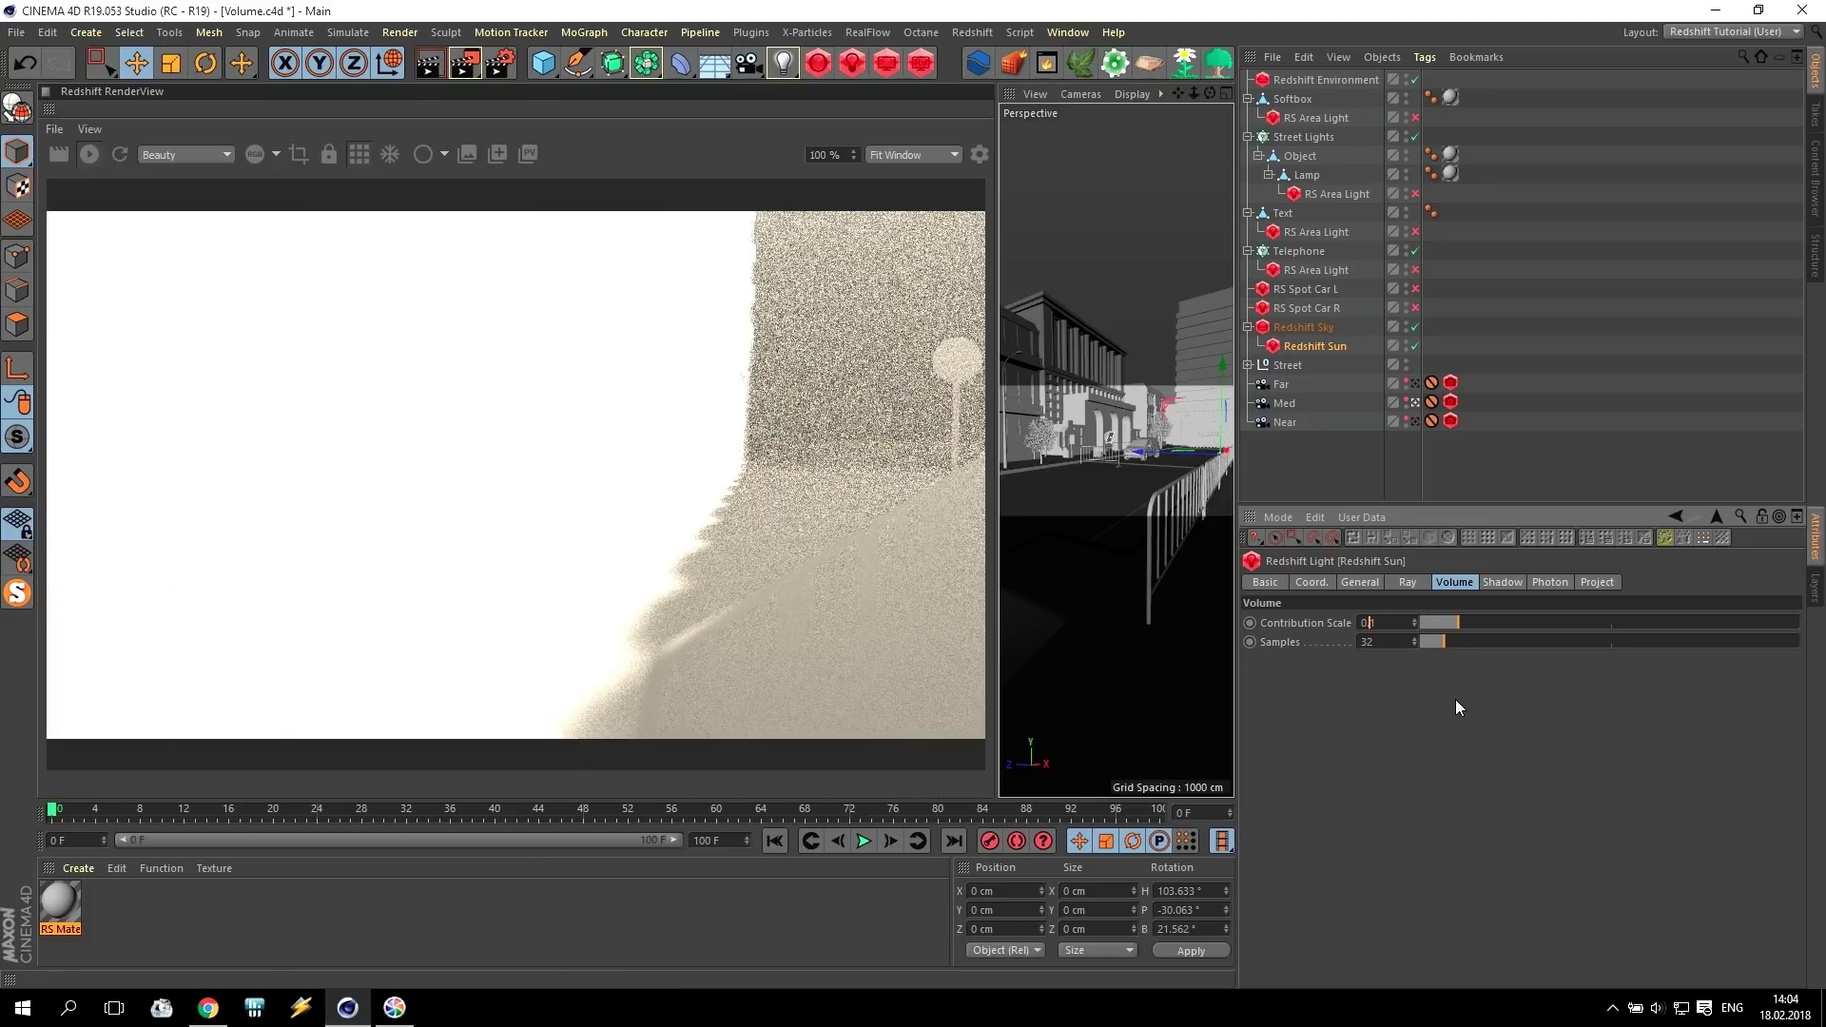
Set the Redshift Sun's volume contribution scale to 0.01 and raise its volume samples to 128, finally to 256.
type("0.01")
key("Return")
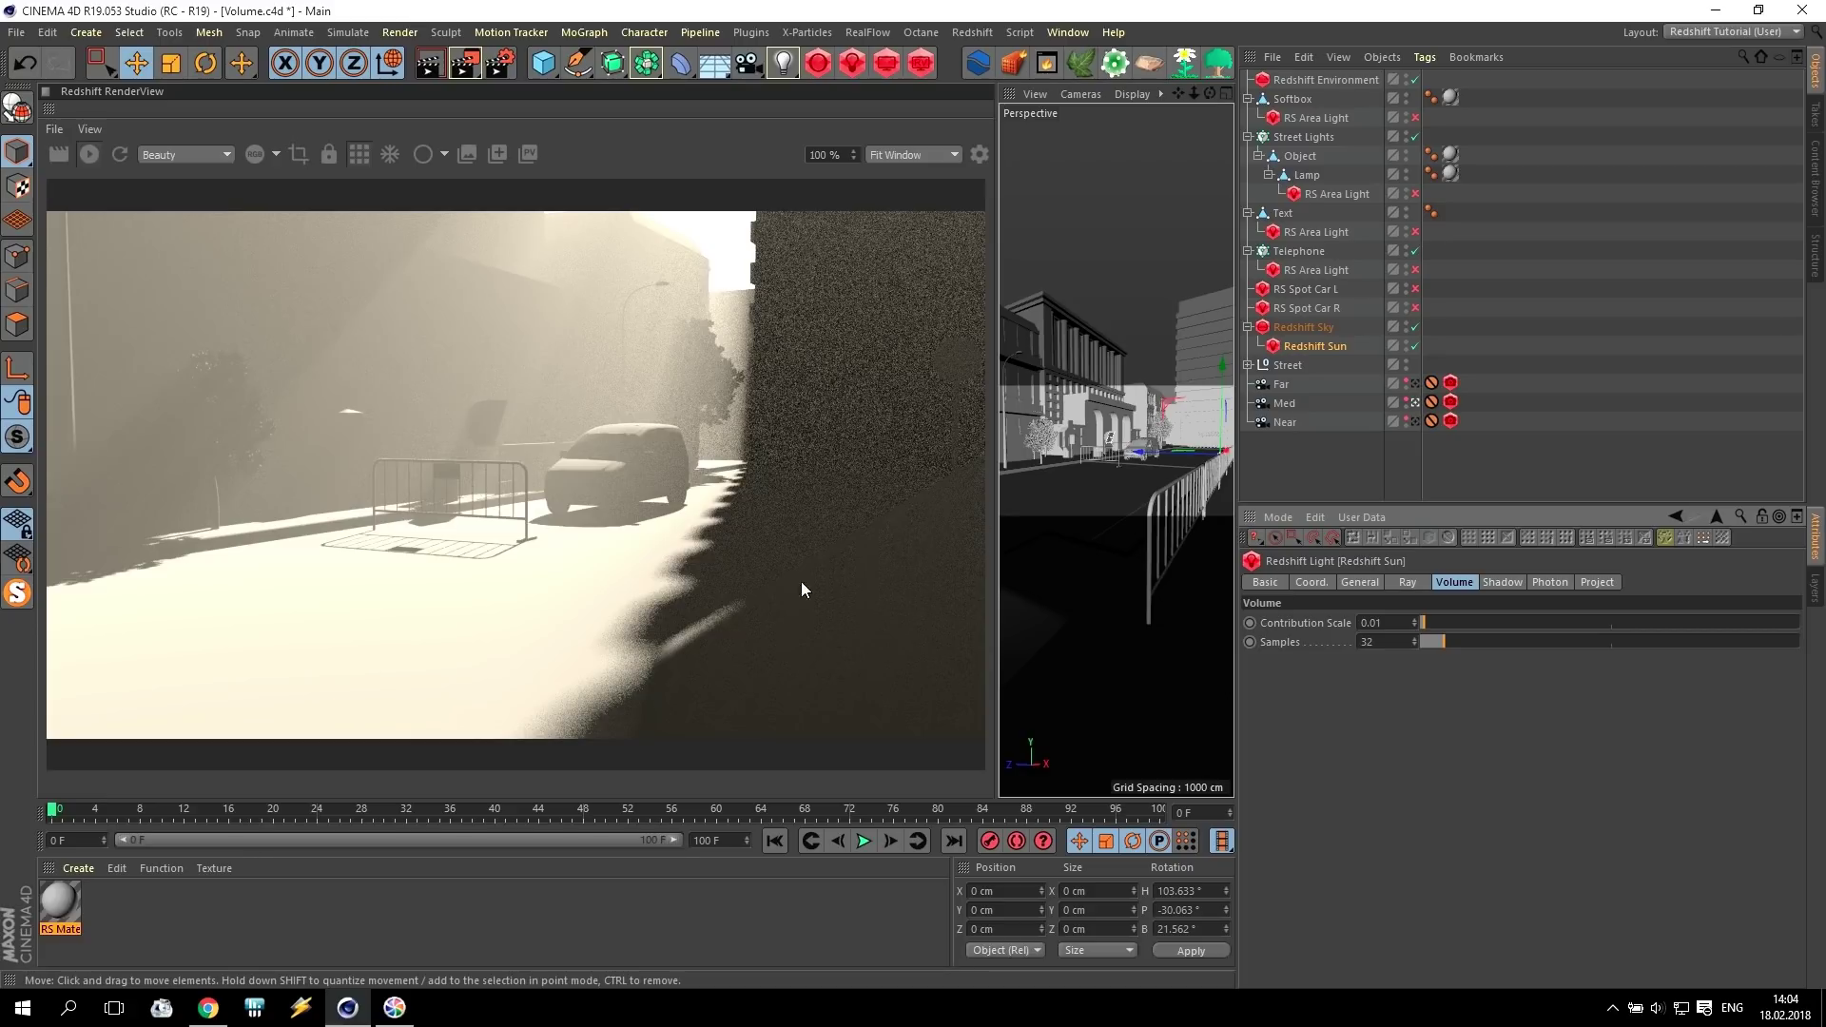
double_click(1370, 641)
type("128")
key("Return")
type("256")
key("Return")
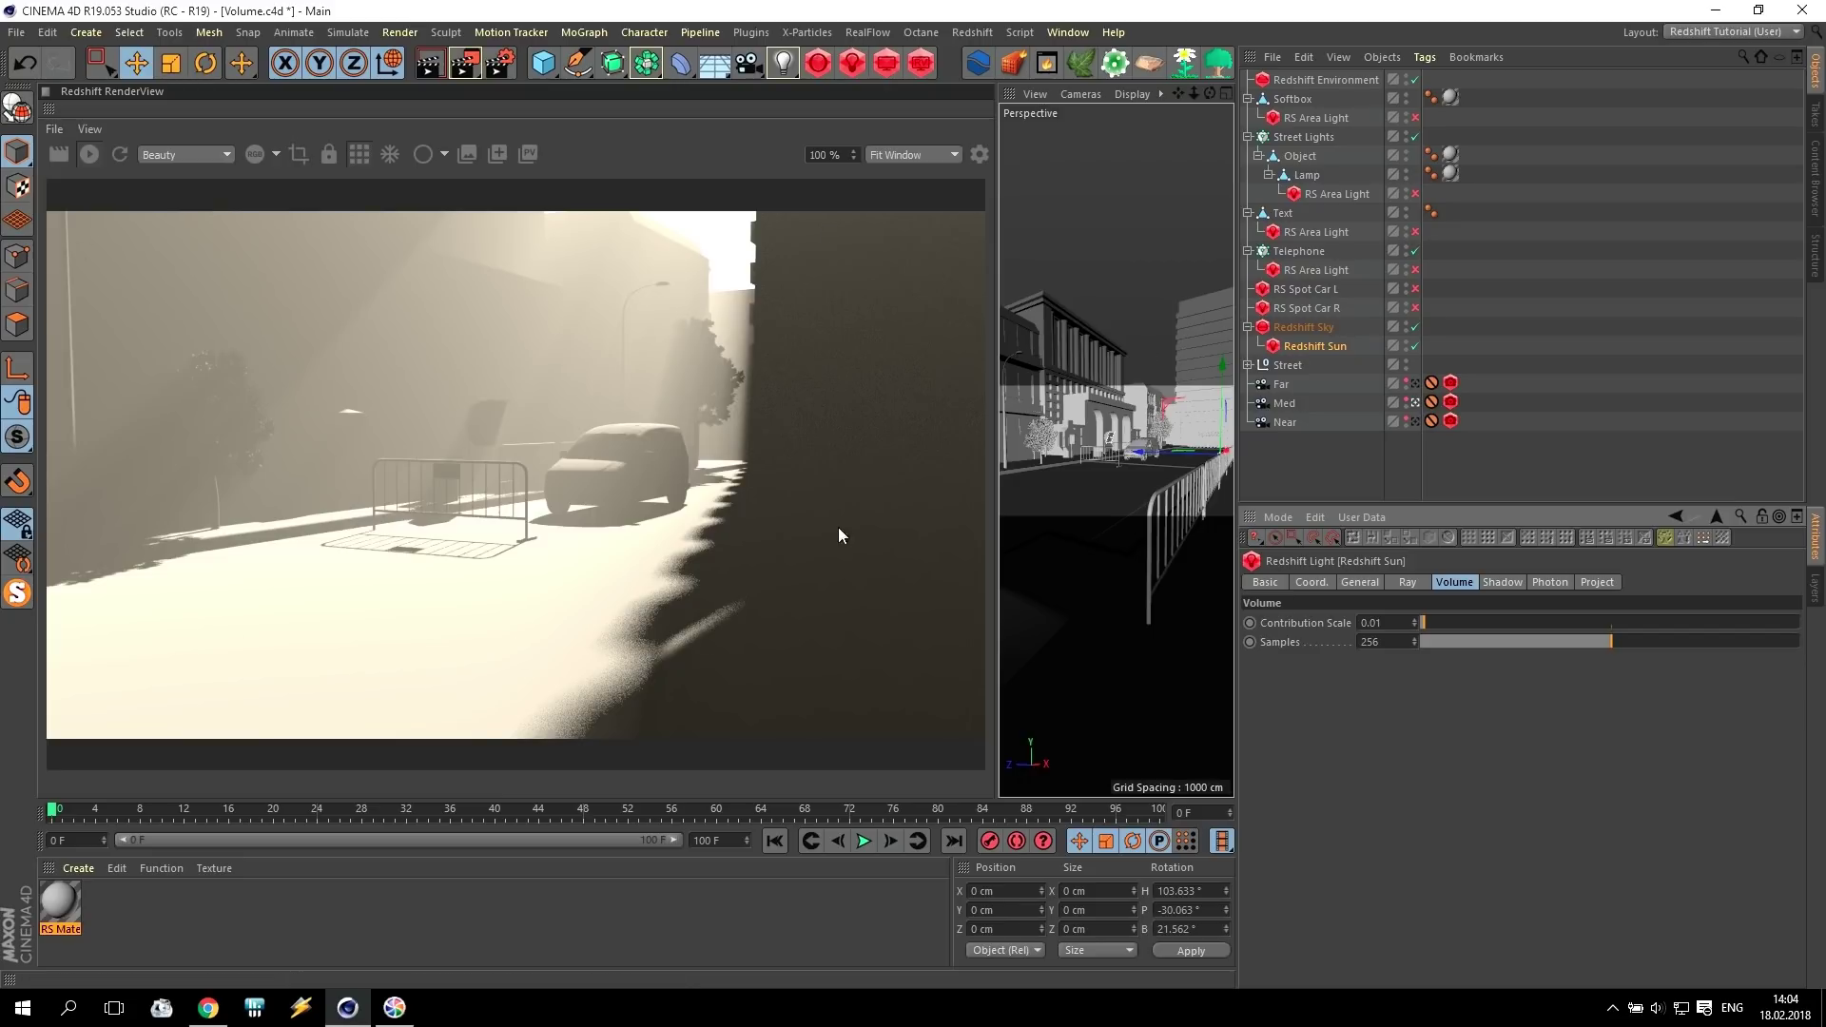
Raise the GI ray contribution scale of the Redshift Environment to 1.
left_click(1326, 81)
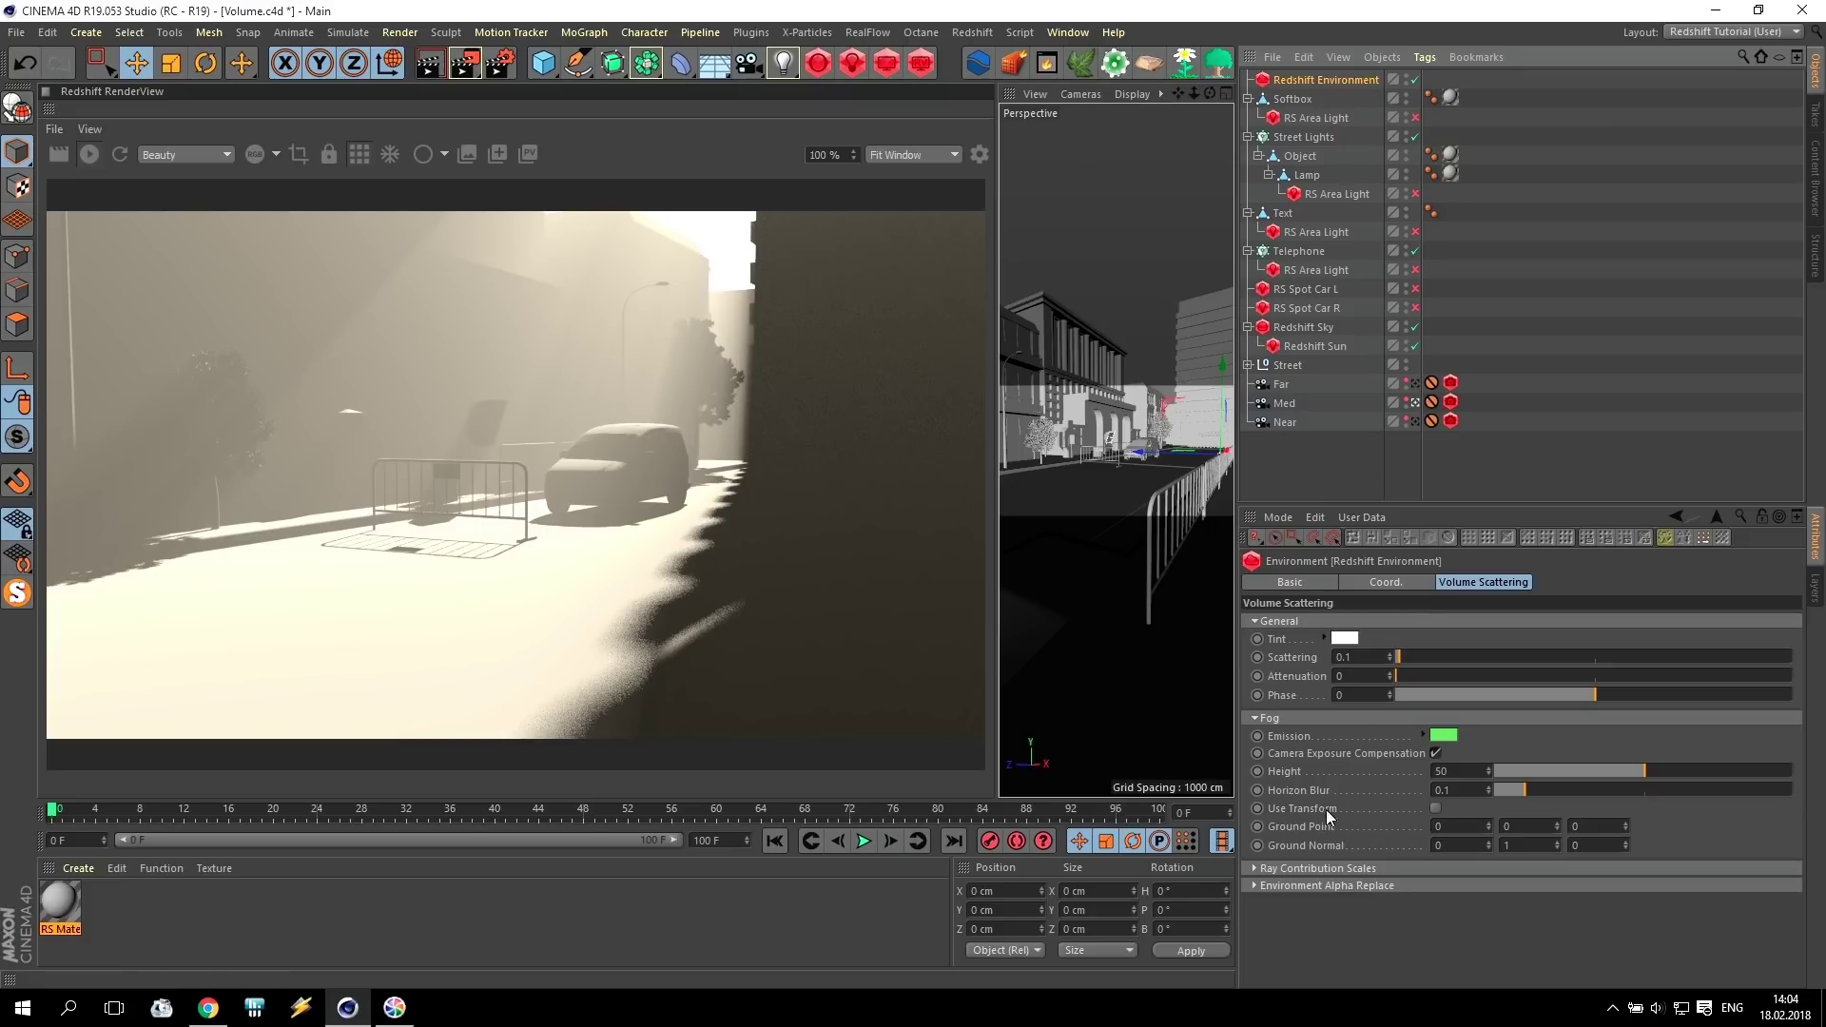
left_click(1270, 870)
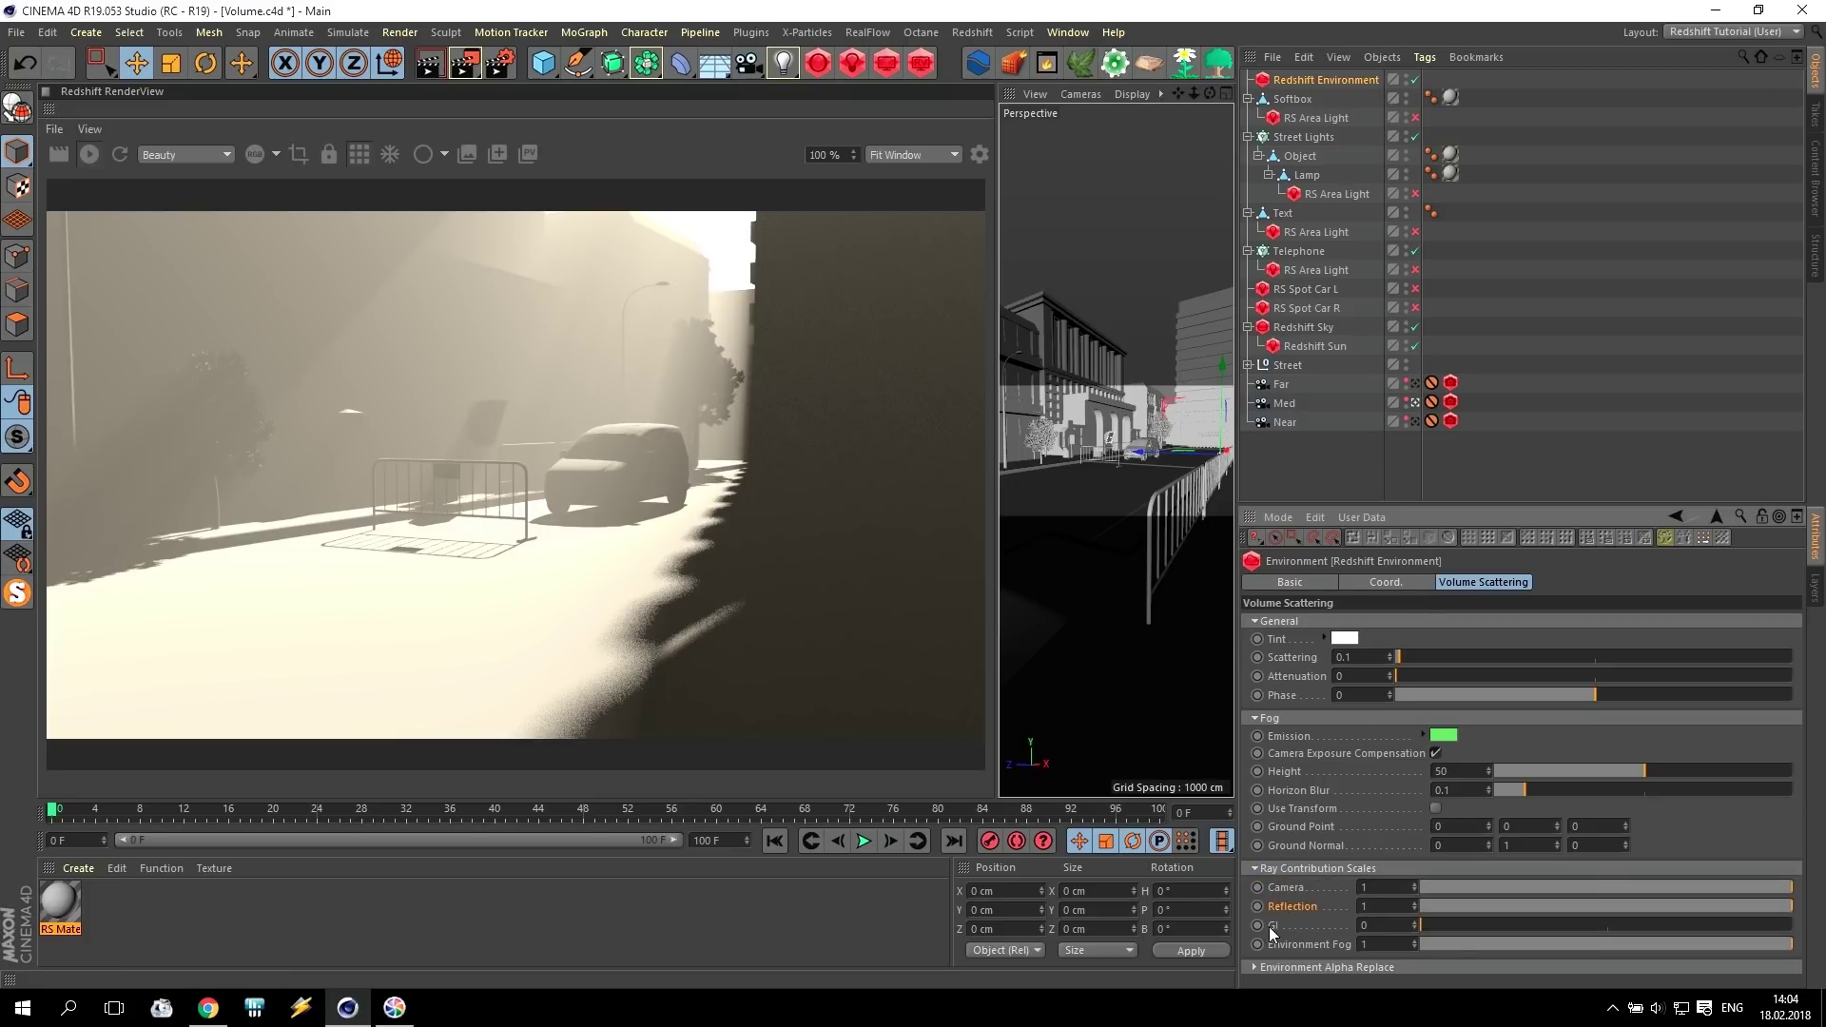
left_click_drag(1466, 929, 1761, 940)
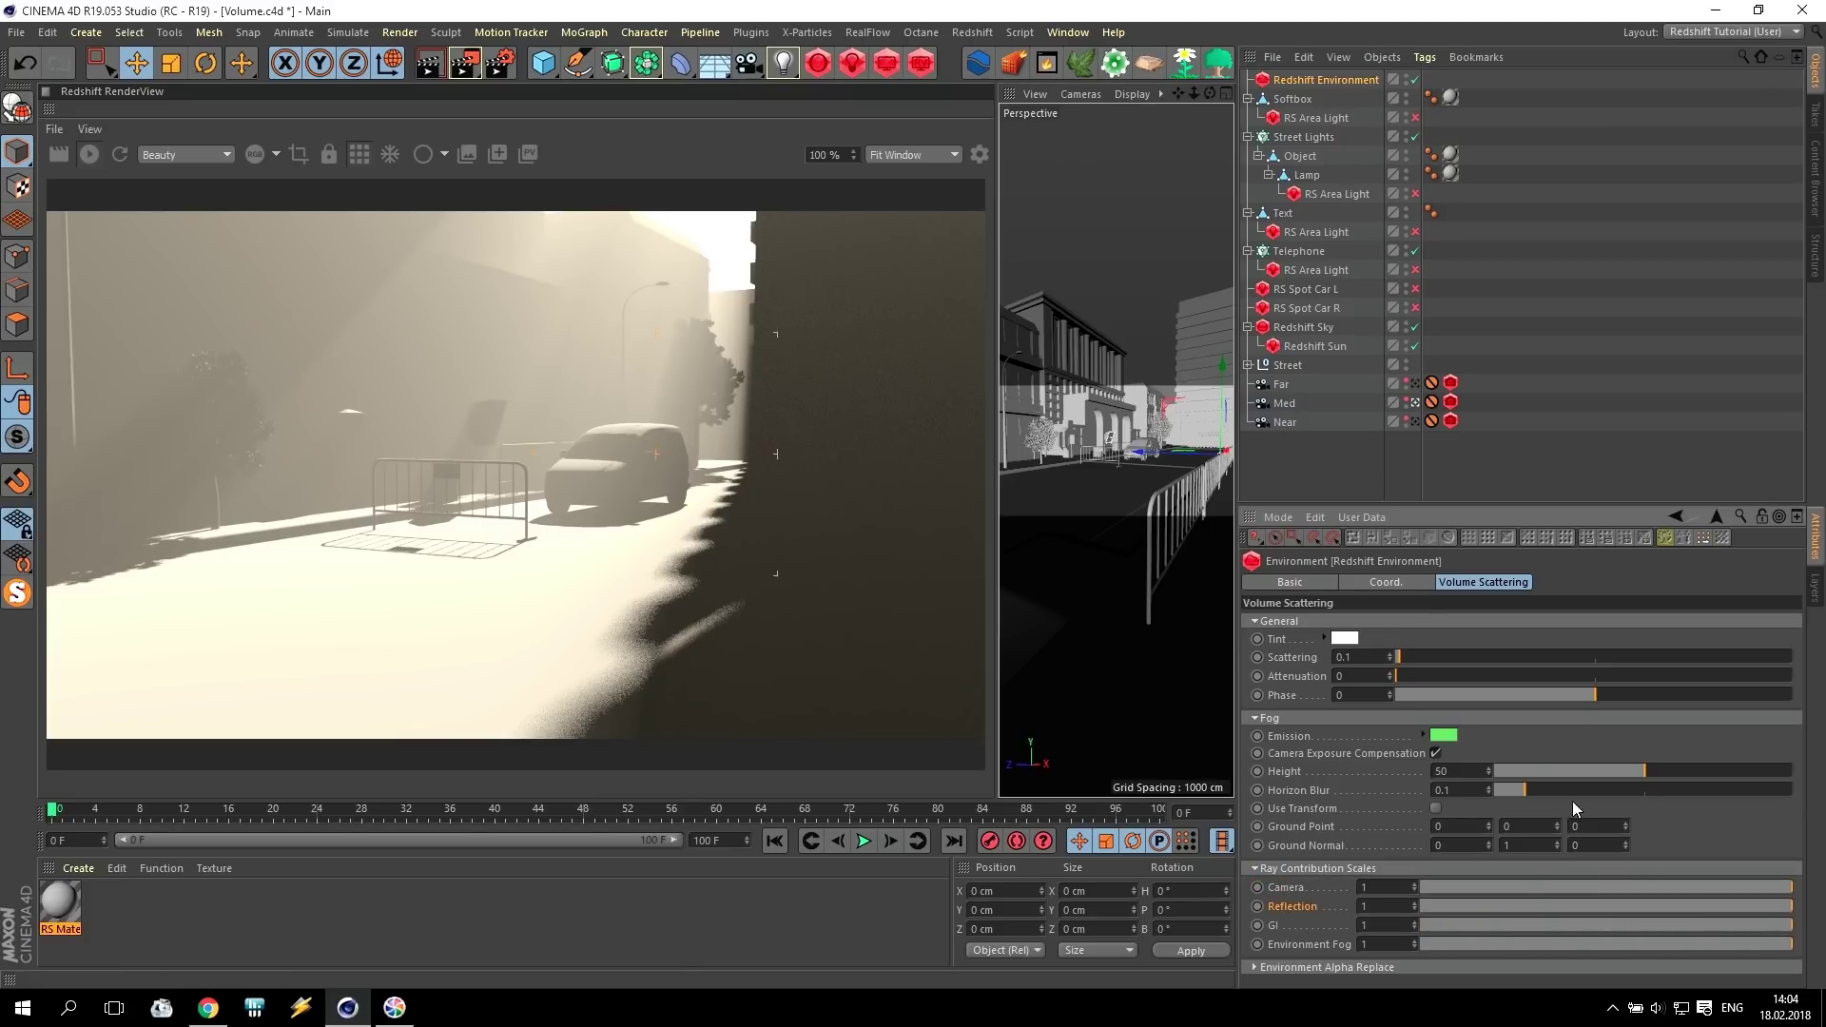
Try Brute Force as the primary GI engine in the Redshift render settings and examine the rendered street.
left_click(498, 65)
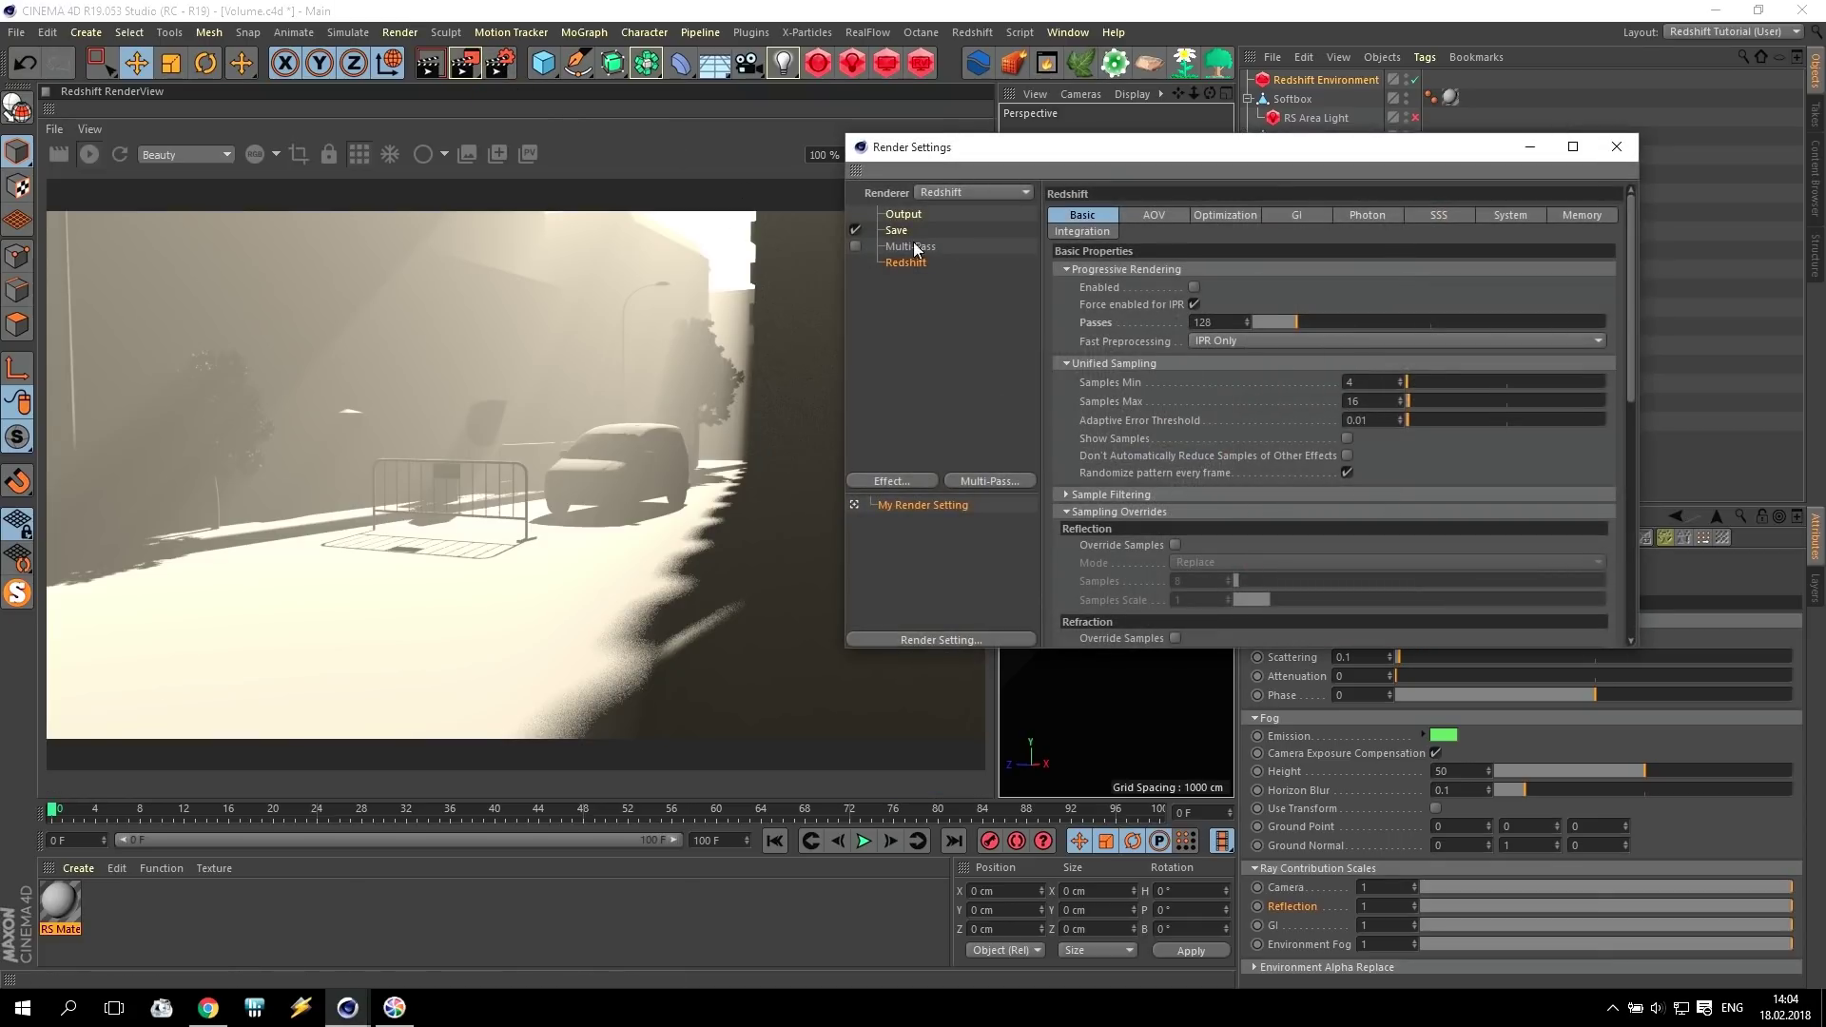
left_click(1299, 214)
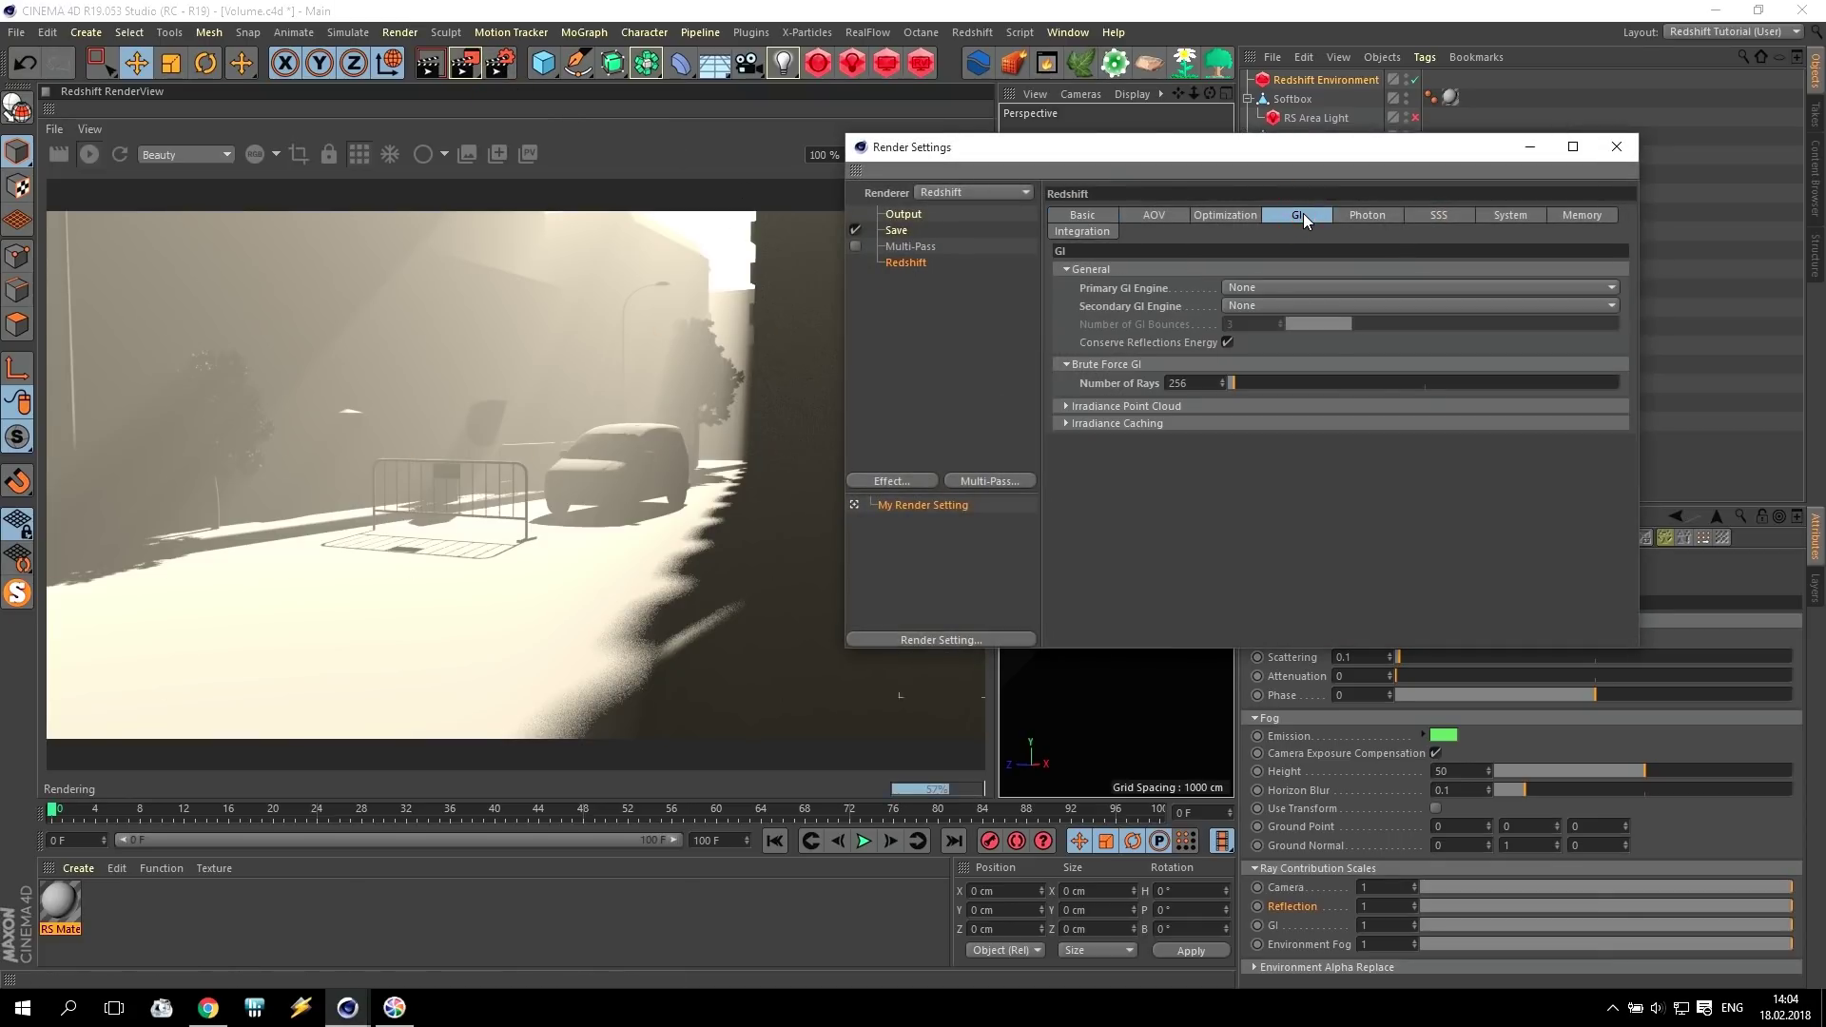
left_click(1276, 282)
left_click(1276, 363)
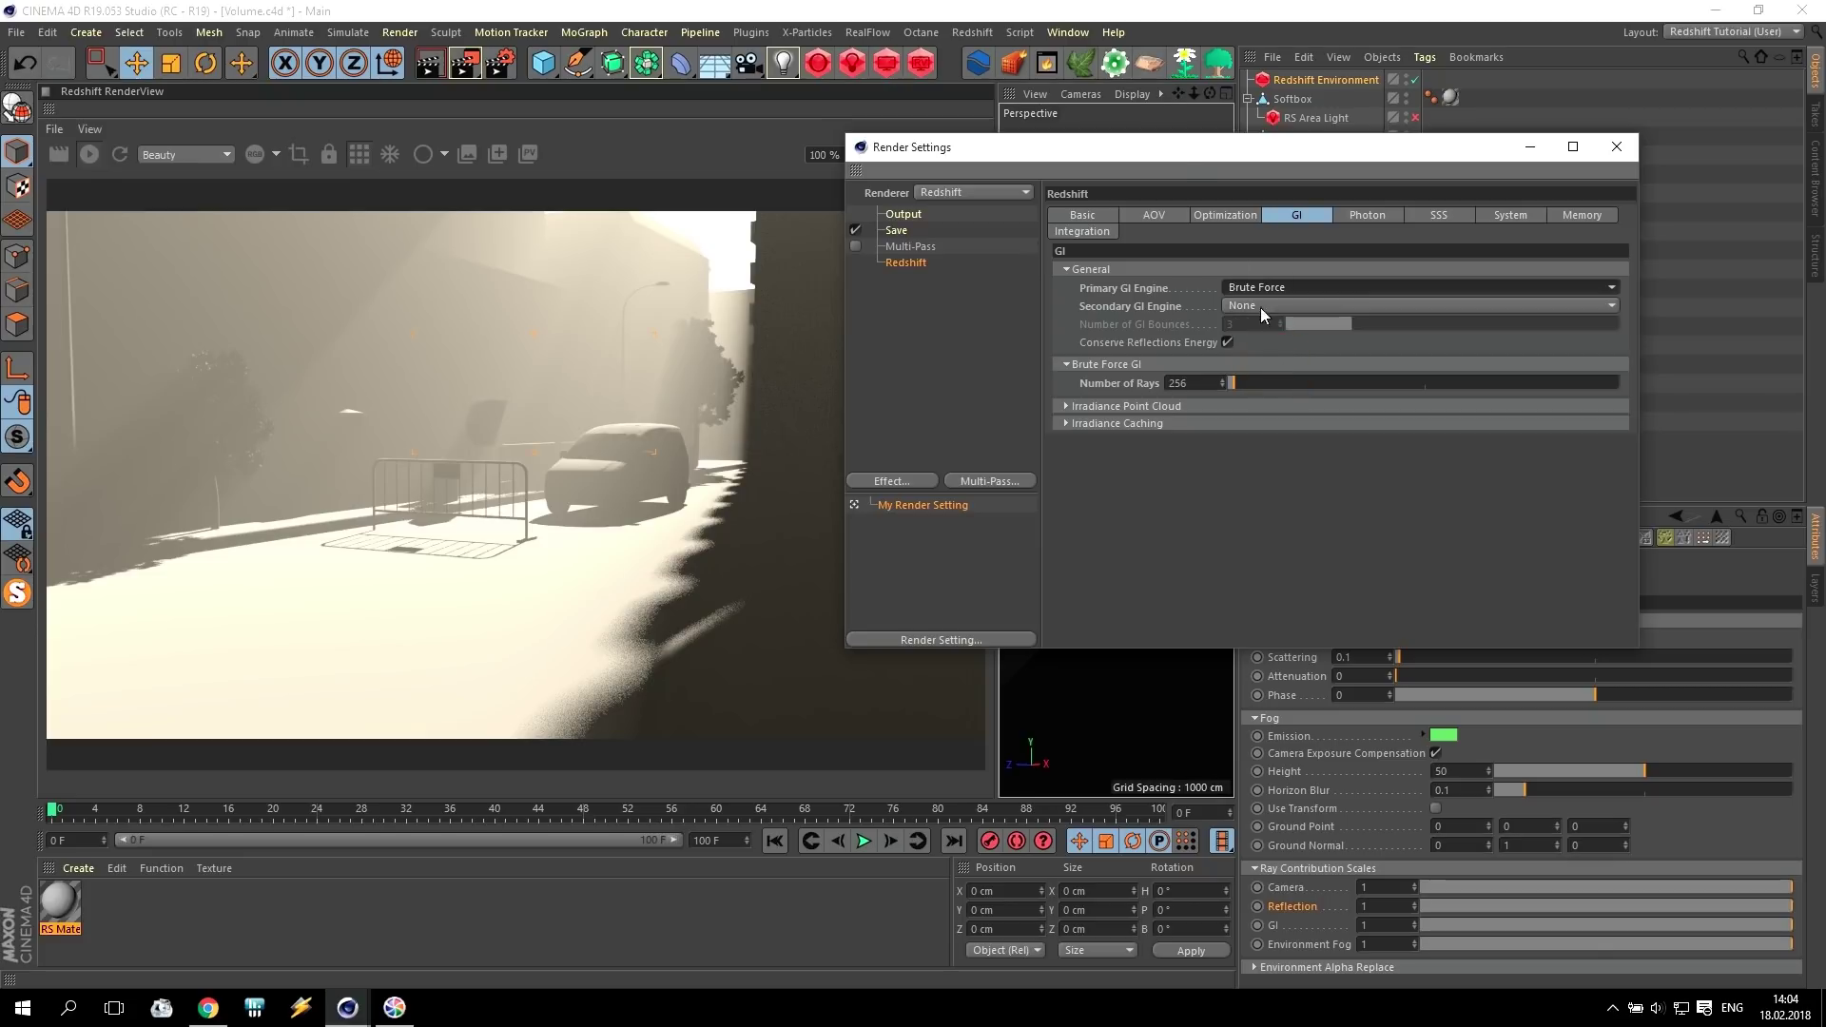
left_click_drag(1182, 151, 1440, 150)
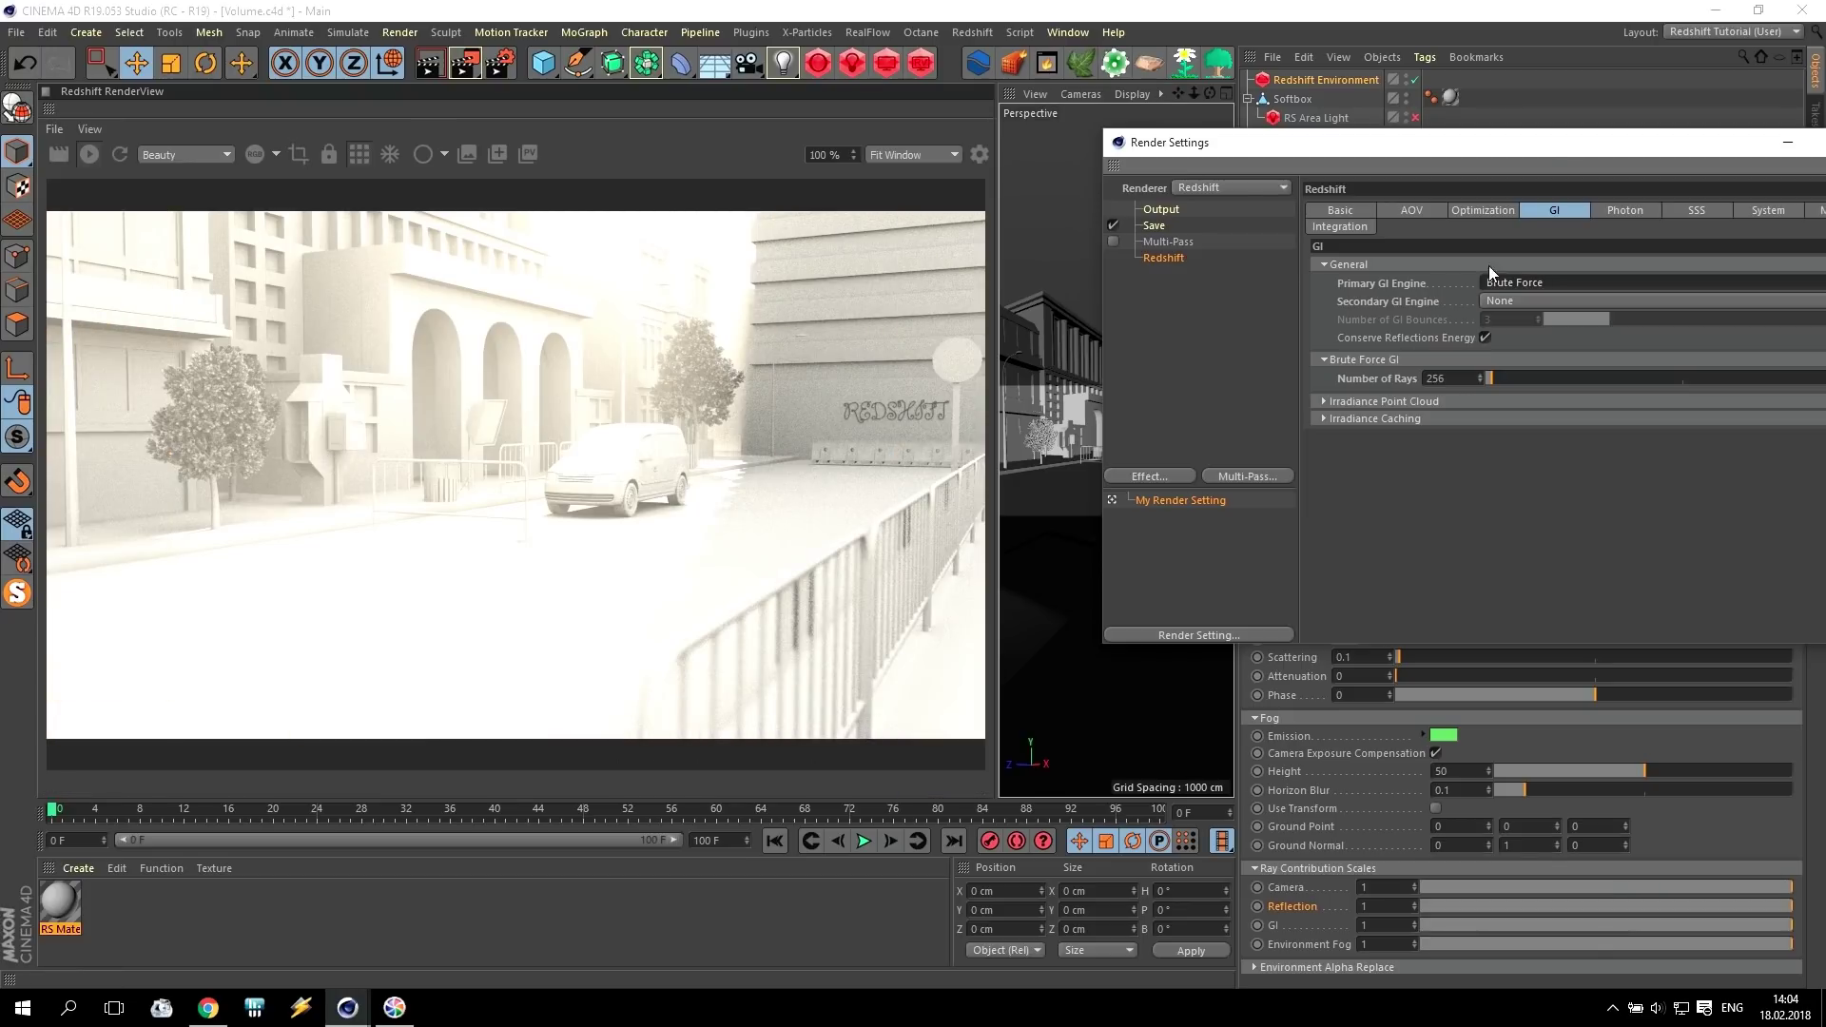
left_click_drag(1551, 150, 1281, 115)
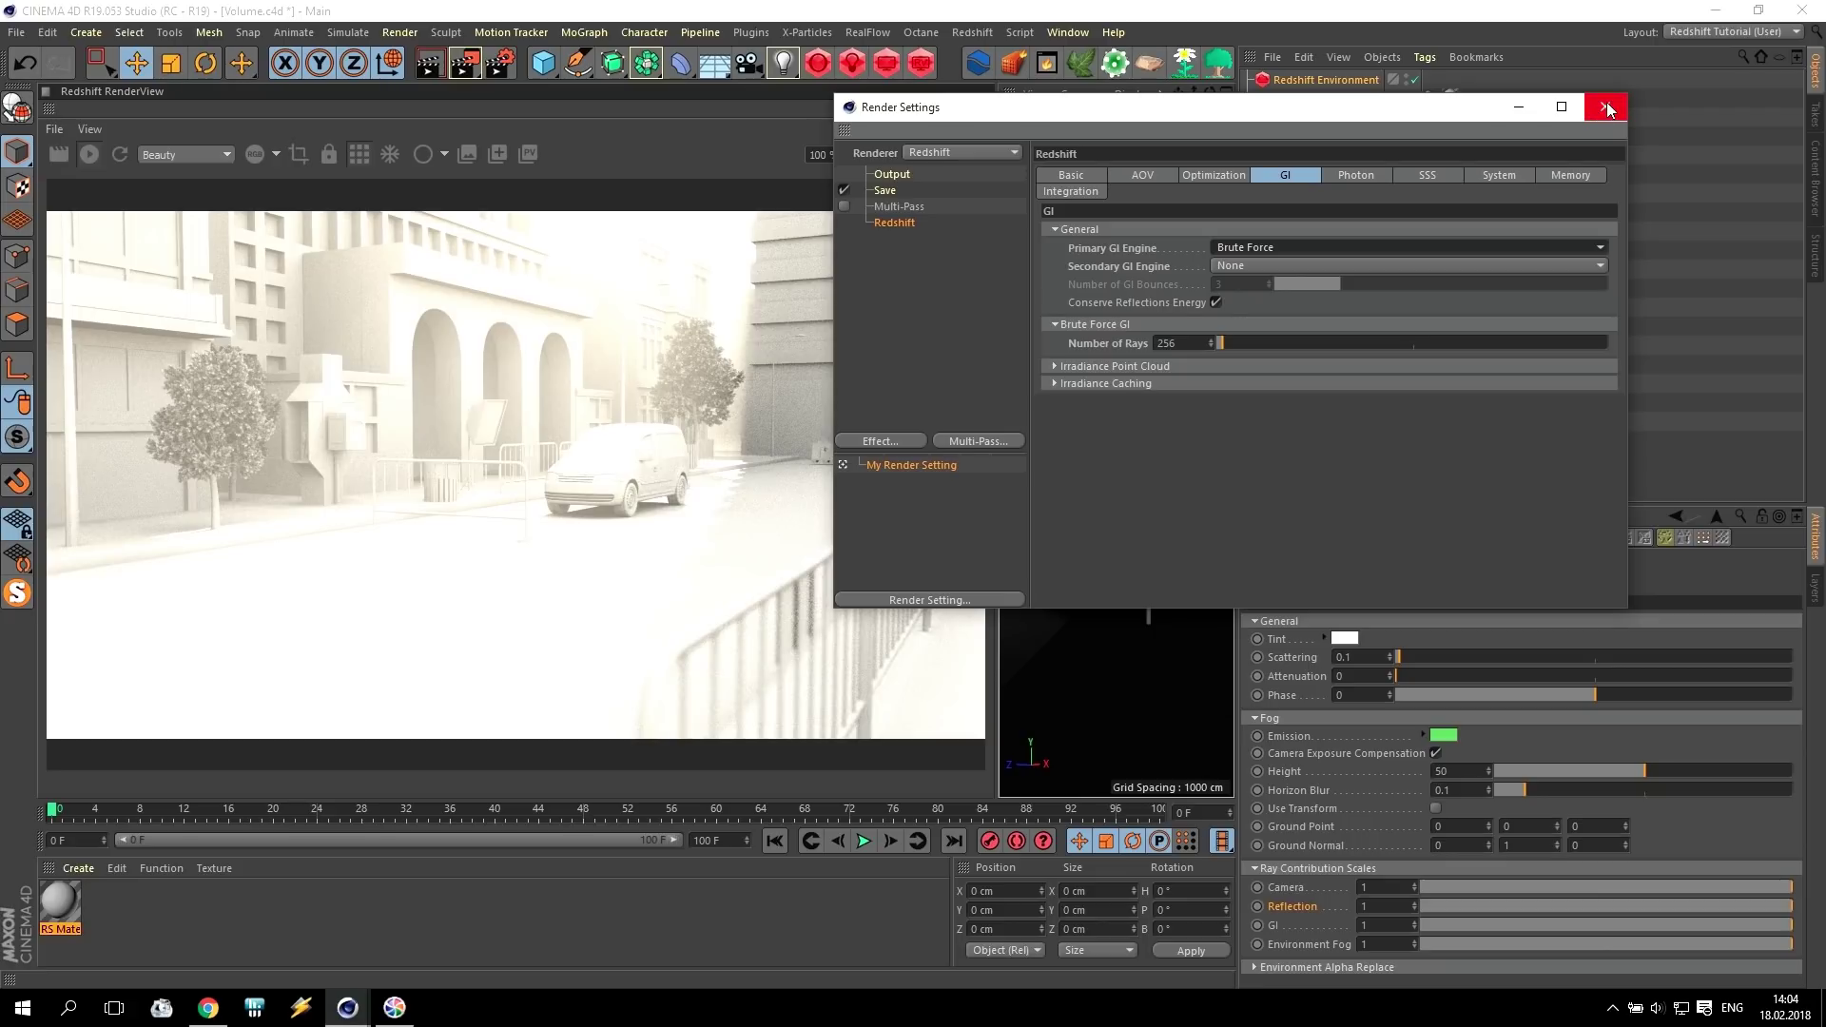
Switch the primary GI engine back to None and open the Brute Force number of rays for editing.
left_click(1252, 247)
left_click(1255, 270)
left_click_drag(1187, 344, 1031, 345)
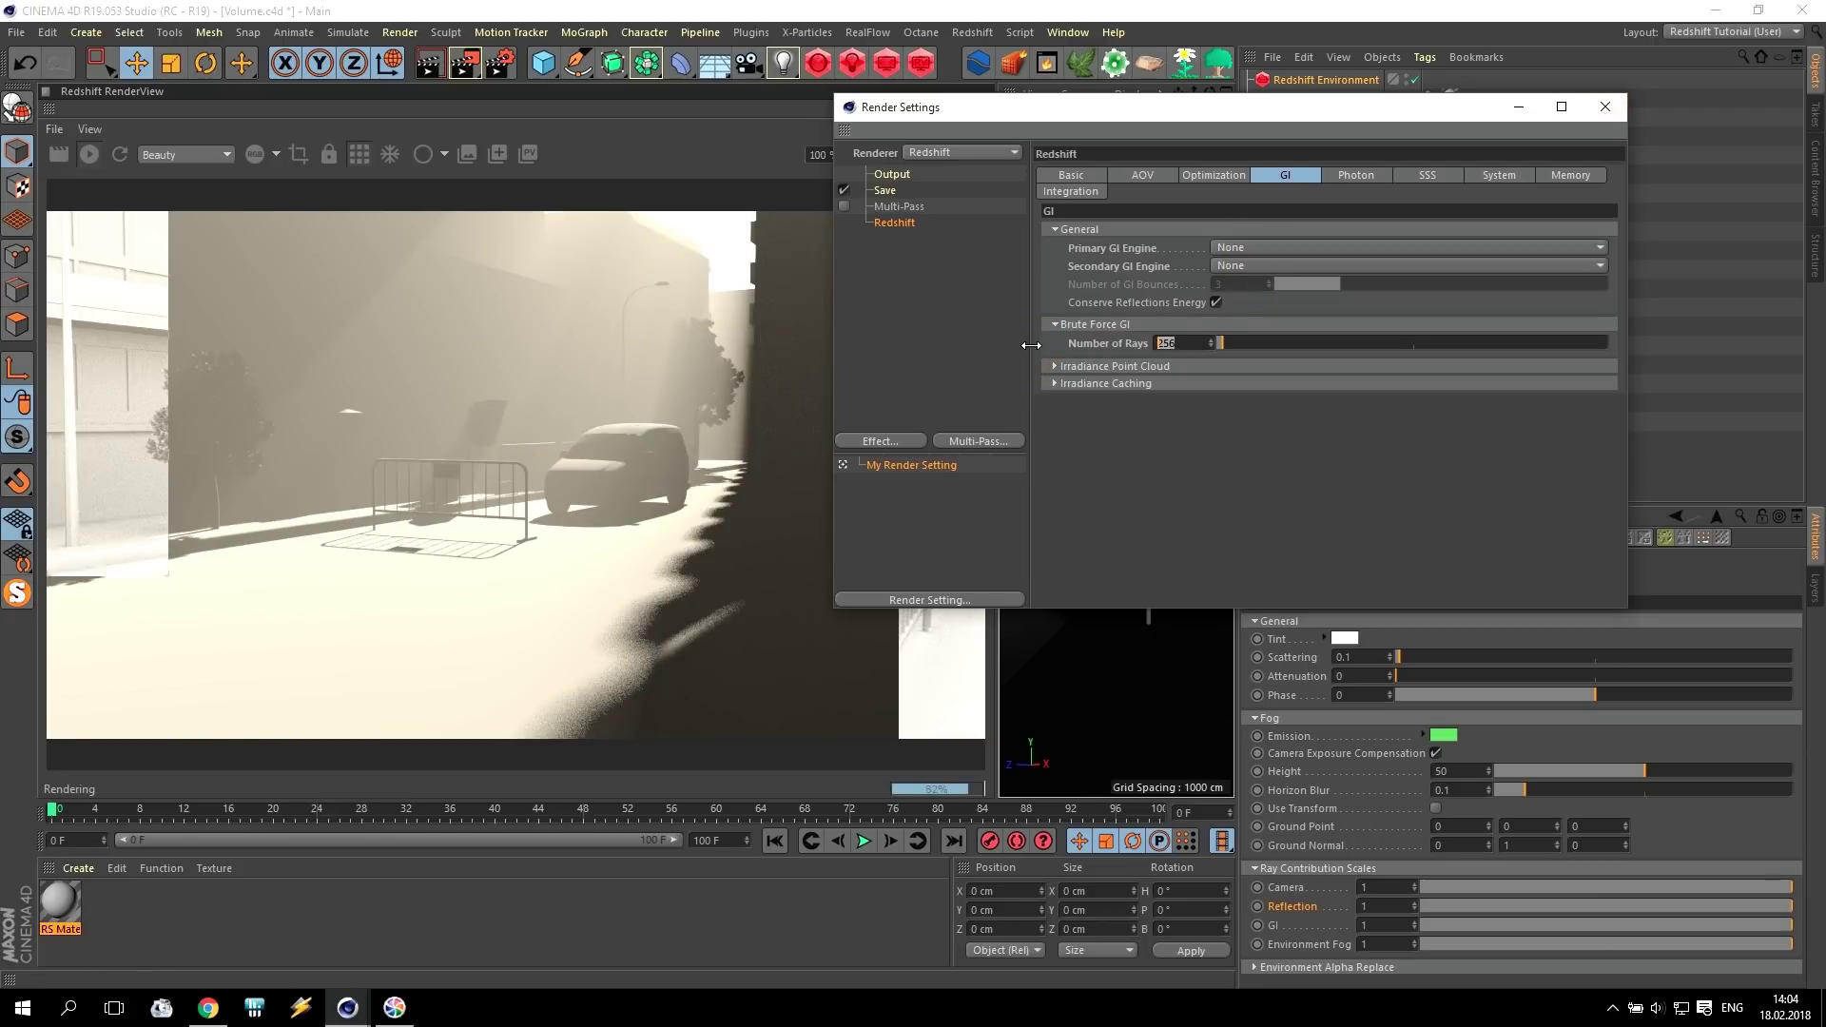